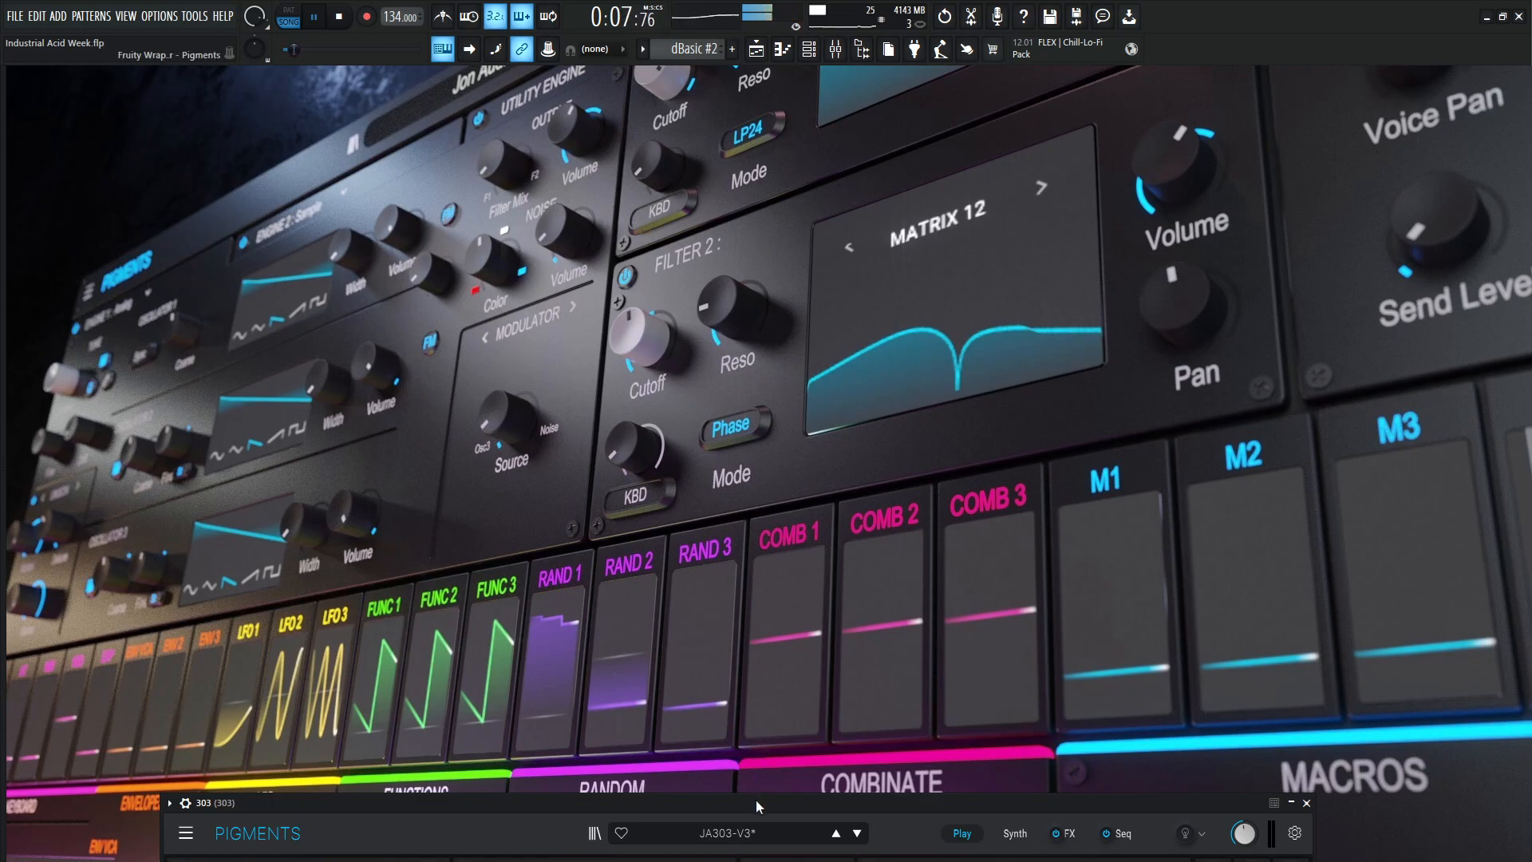
Move the Pigments window up into full view, sweep the CUT macro during playback, leaving it at 0.192, and stop playback
left_click_drag(755, 797, 767, 83)
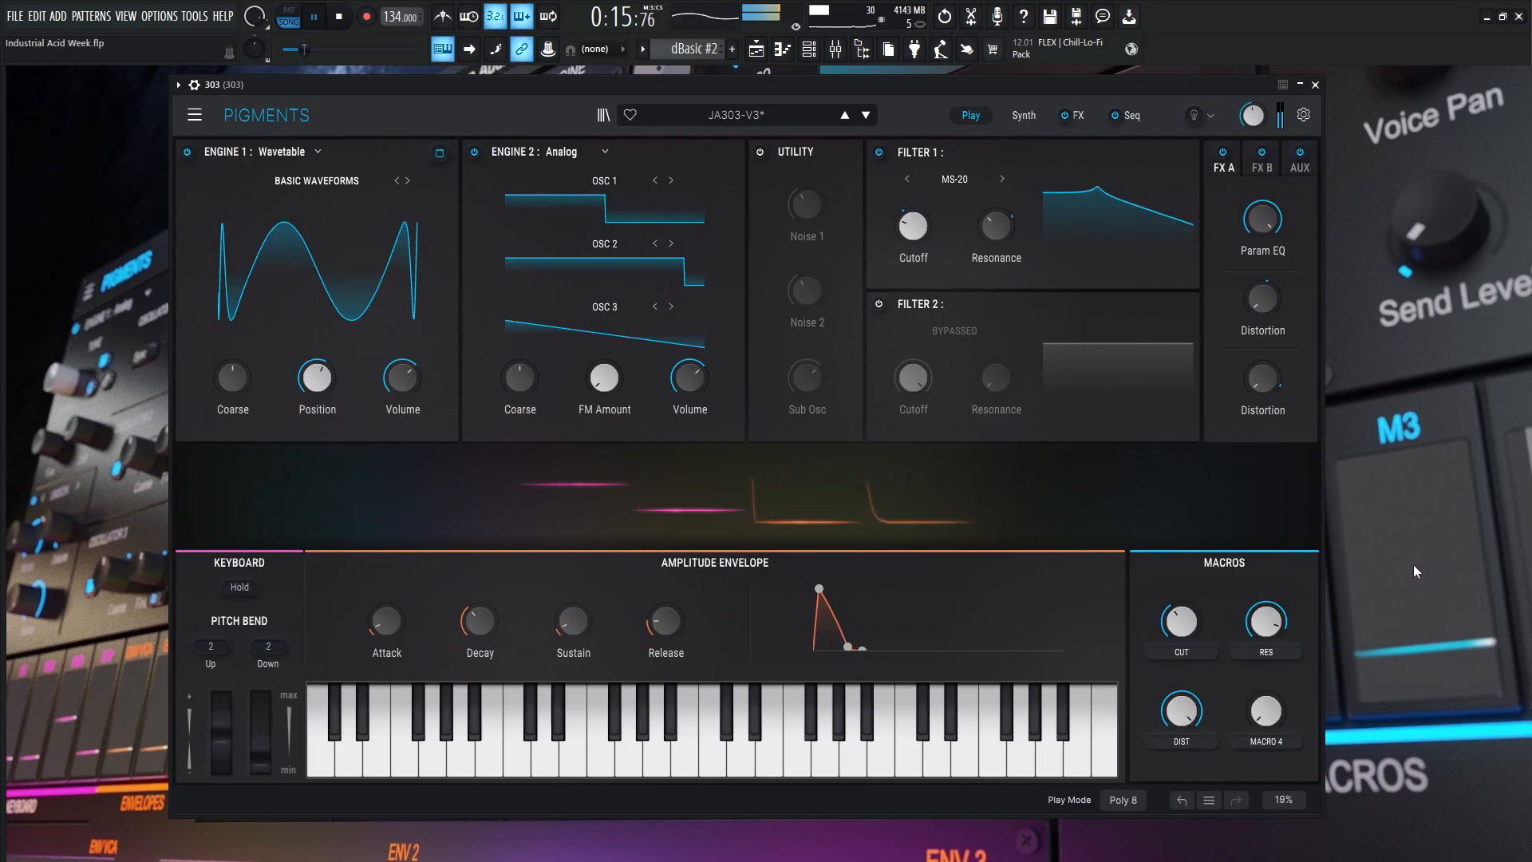
left_click_drag(1183, 625, 1180, 657)
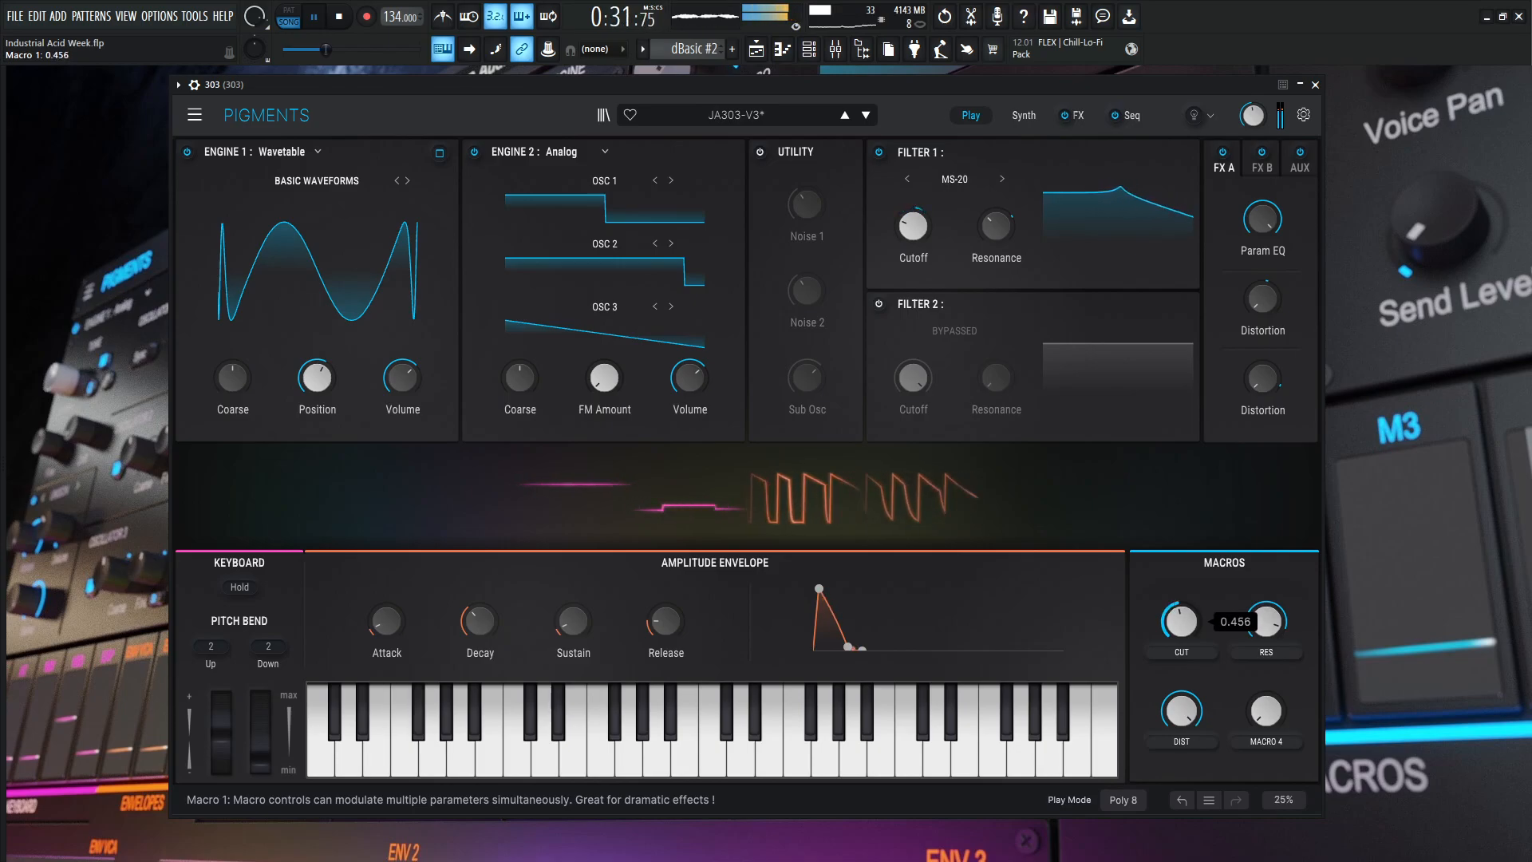
left_click_drag(1181, 623, 1181, 658)
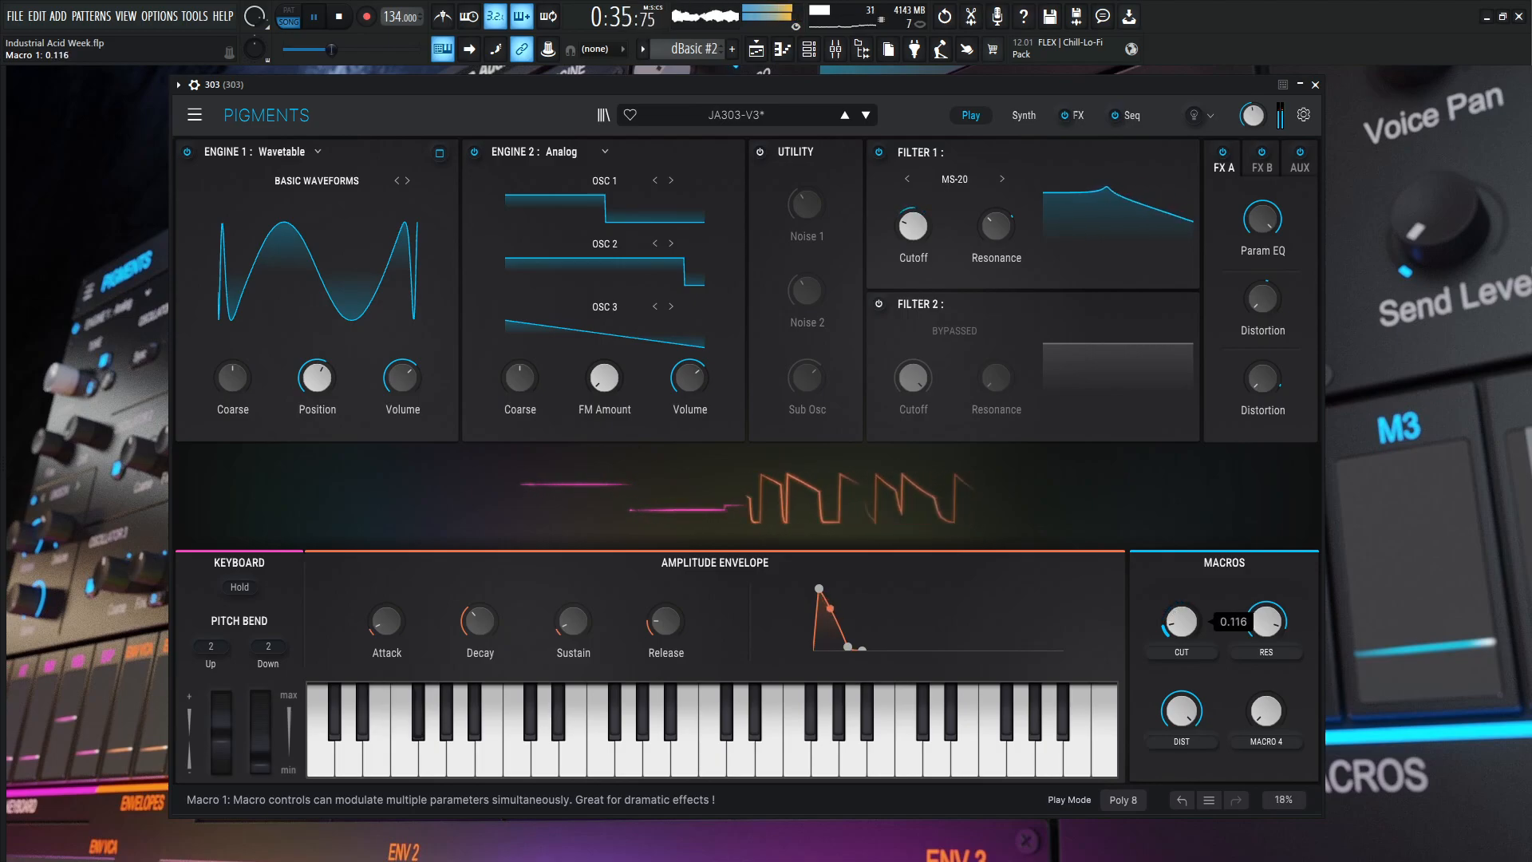
left_click_drag(1181, 622, 1181, 616)
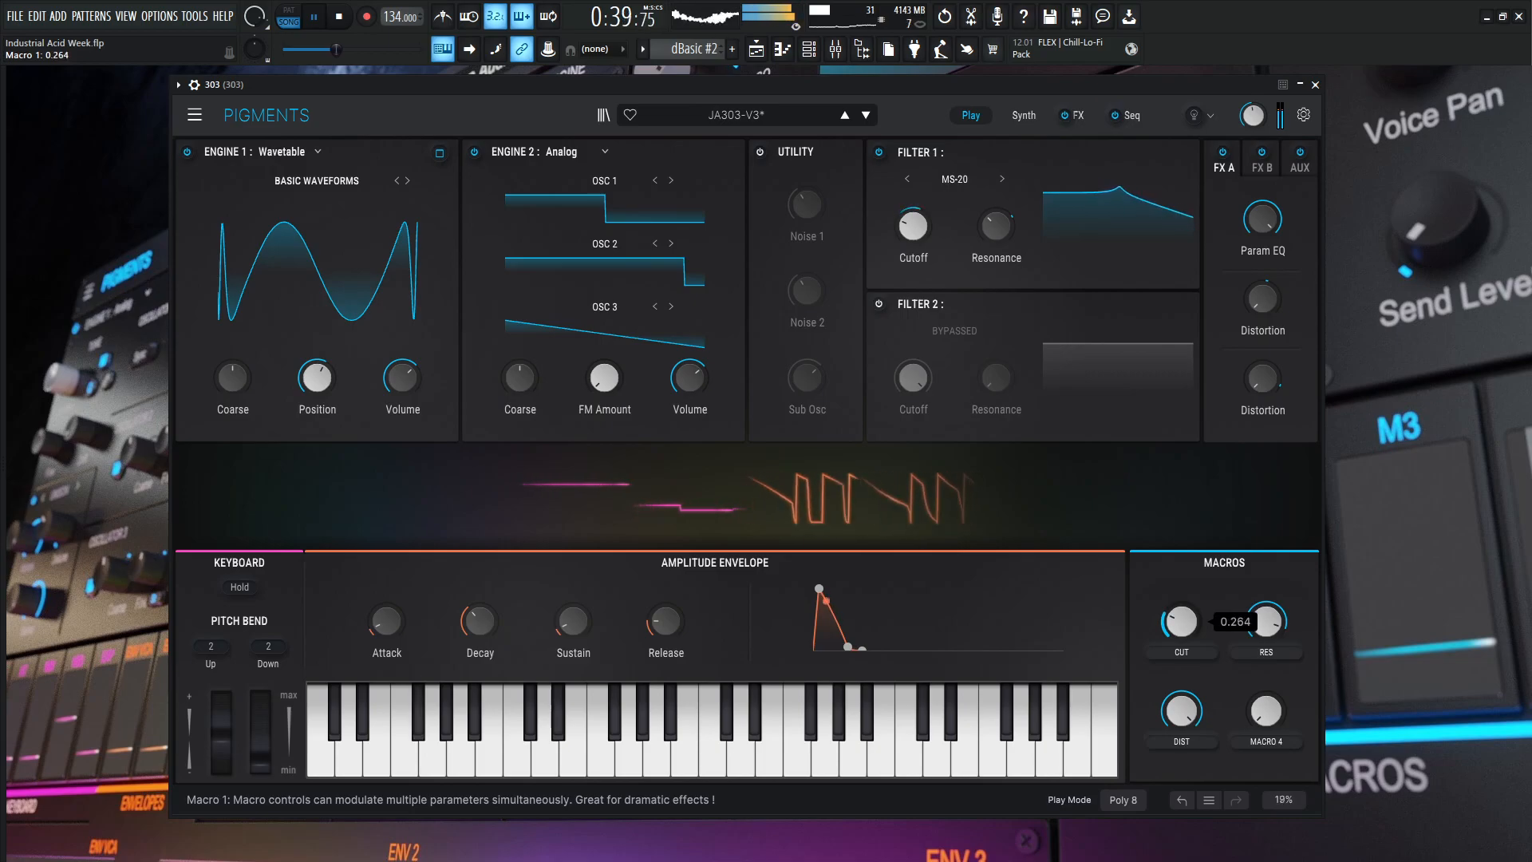
left_click_drag(1181, 623, 1181, 660)
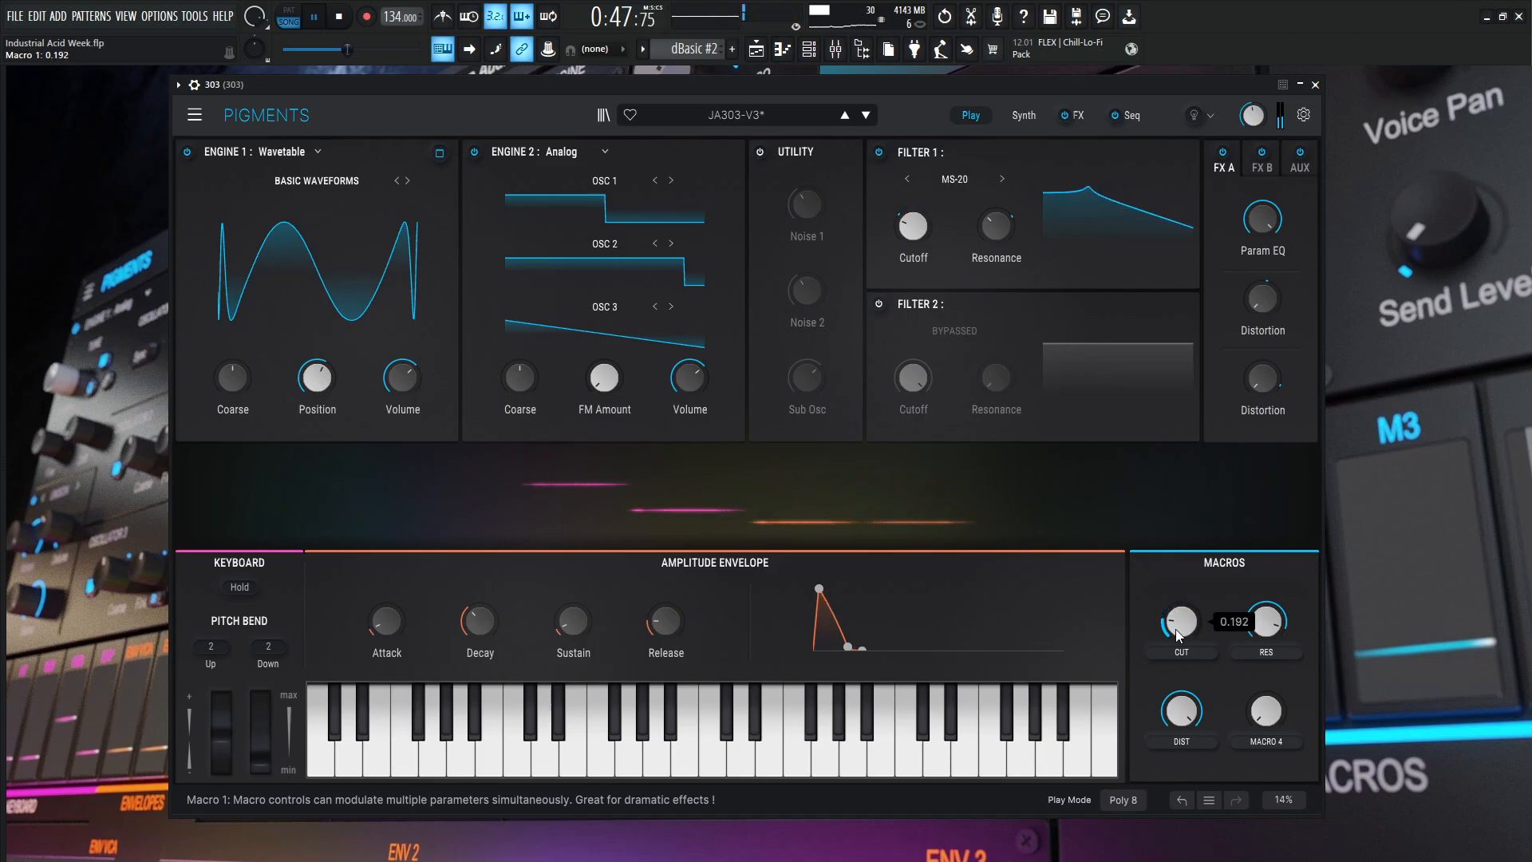
key("space")
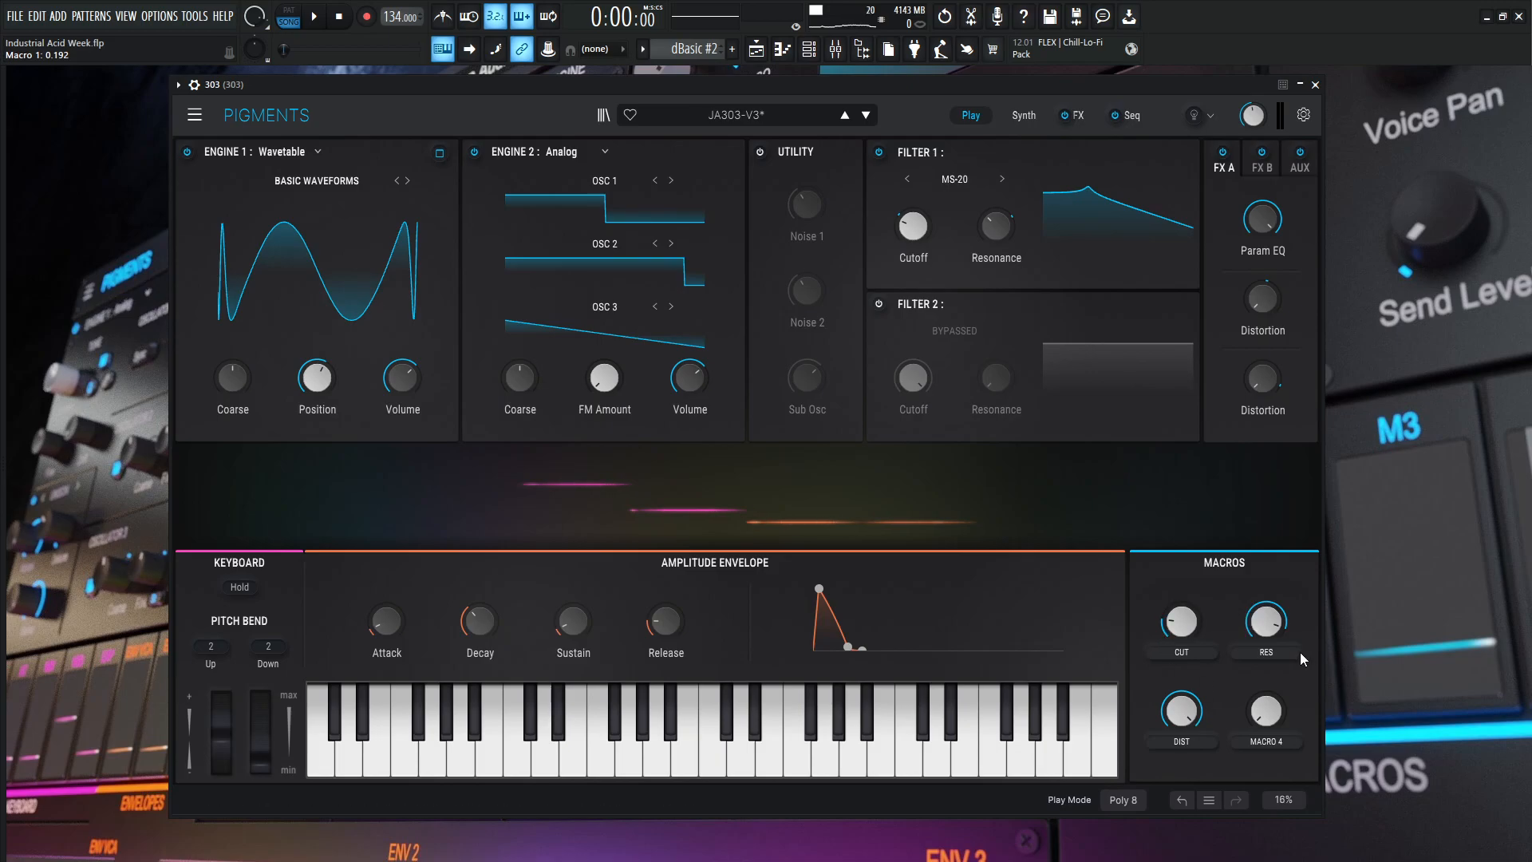
Set the playlist's playback position to bar 11 and close the playlist
key("F9")
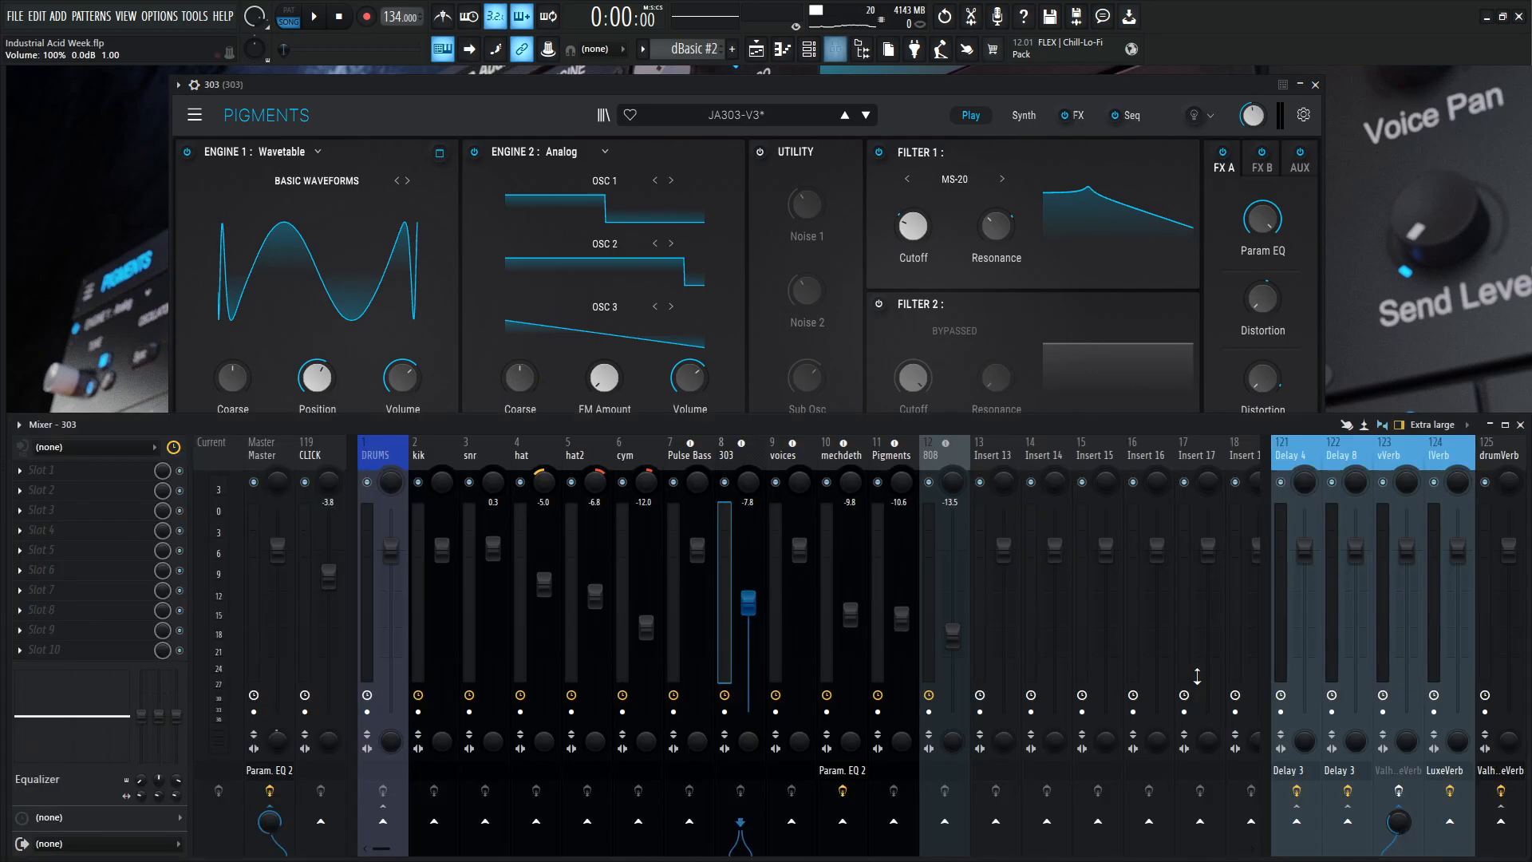
key("F9")
key("F5")
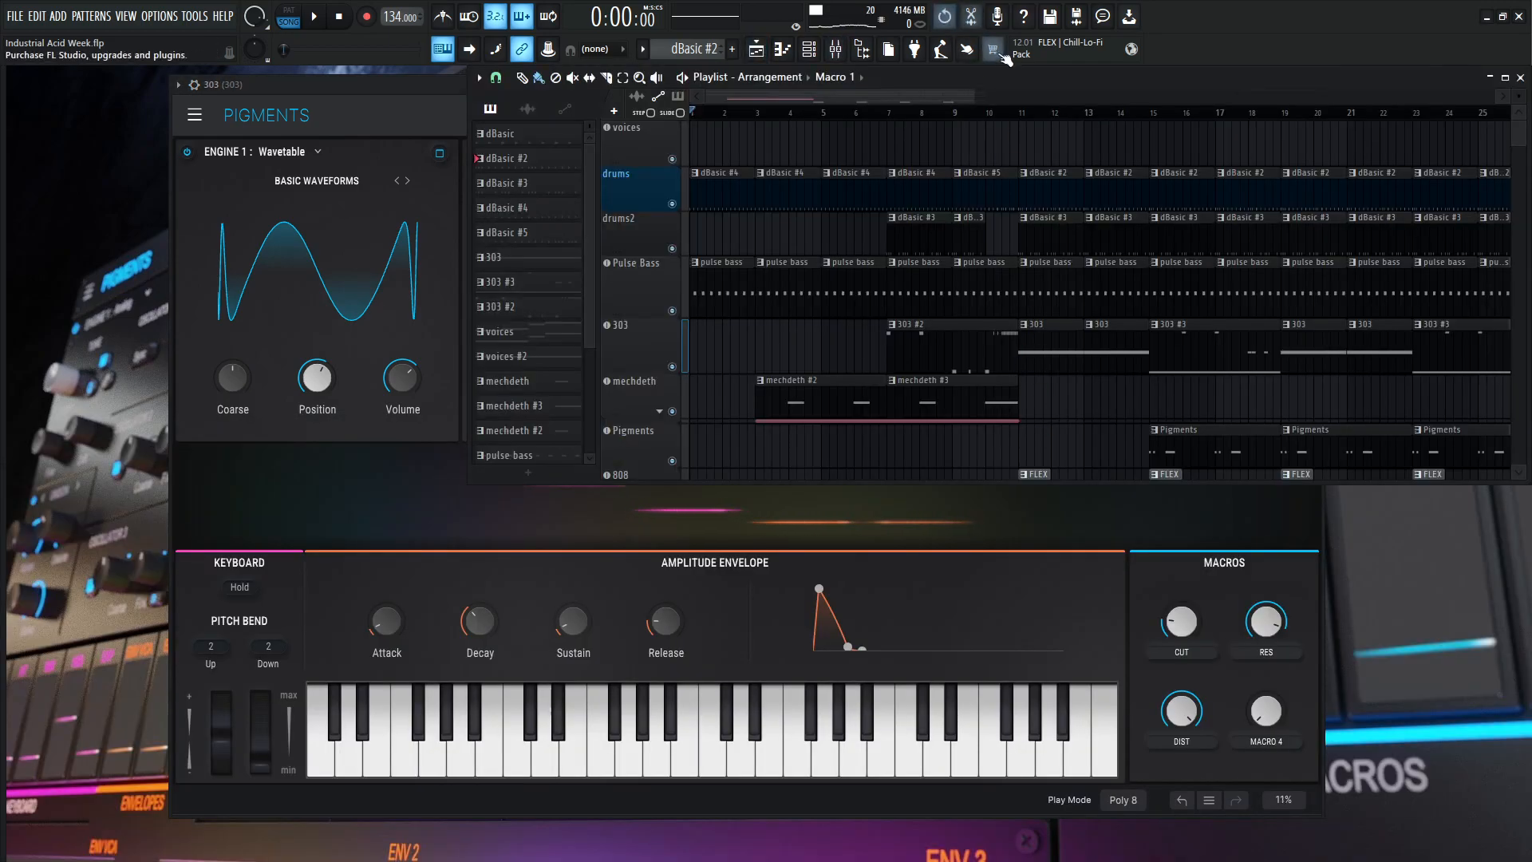
left_click(1018, 110)
key("F5")
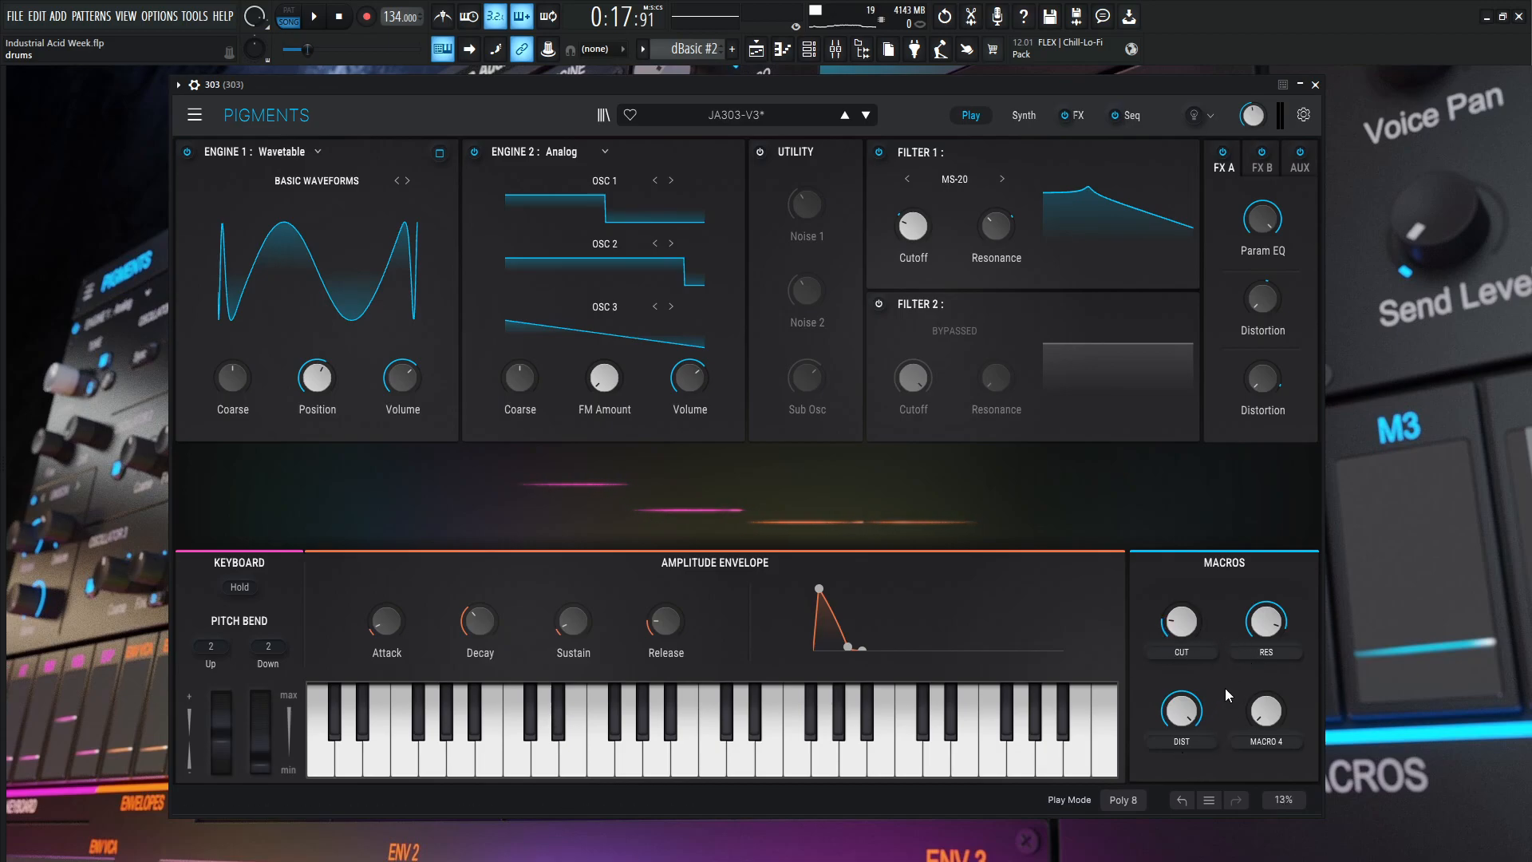
Start playback and sweep the CUT and RES macros up and down to audition the filter
key("space")
left_click_drag(1182, 621, 1182, 581)
left_click_drag(1266, 622, 1266, 739)
left_click_drag(1182, 621, 1181, 688)
left_click_drag(1266, 621, 1267, 515)
left_click_drag(1178, 622, 1179, 572)
left_click_drag(1252, 626, 1182, 789)
Sweep the DIST macro from 1.00 to 0.00 and back to 1.00, and stop playback
left_click_drag(1182, 710, 1182, 551)
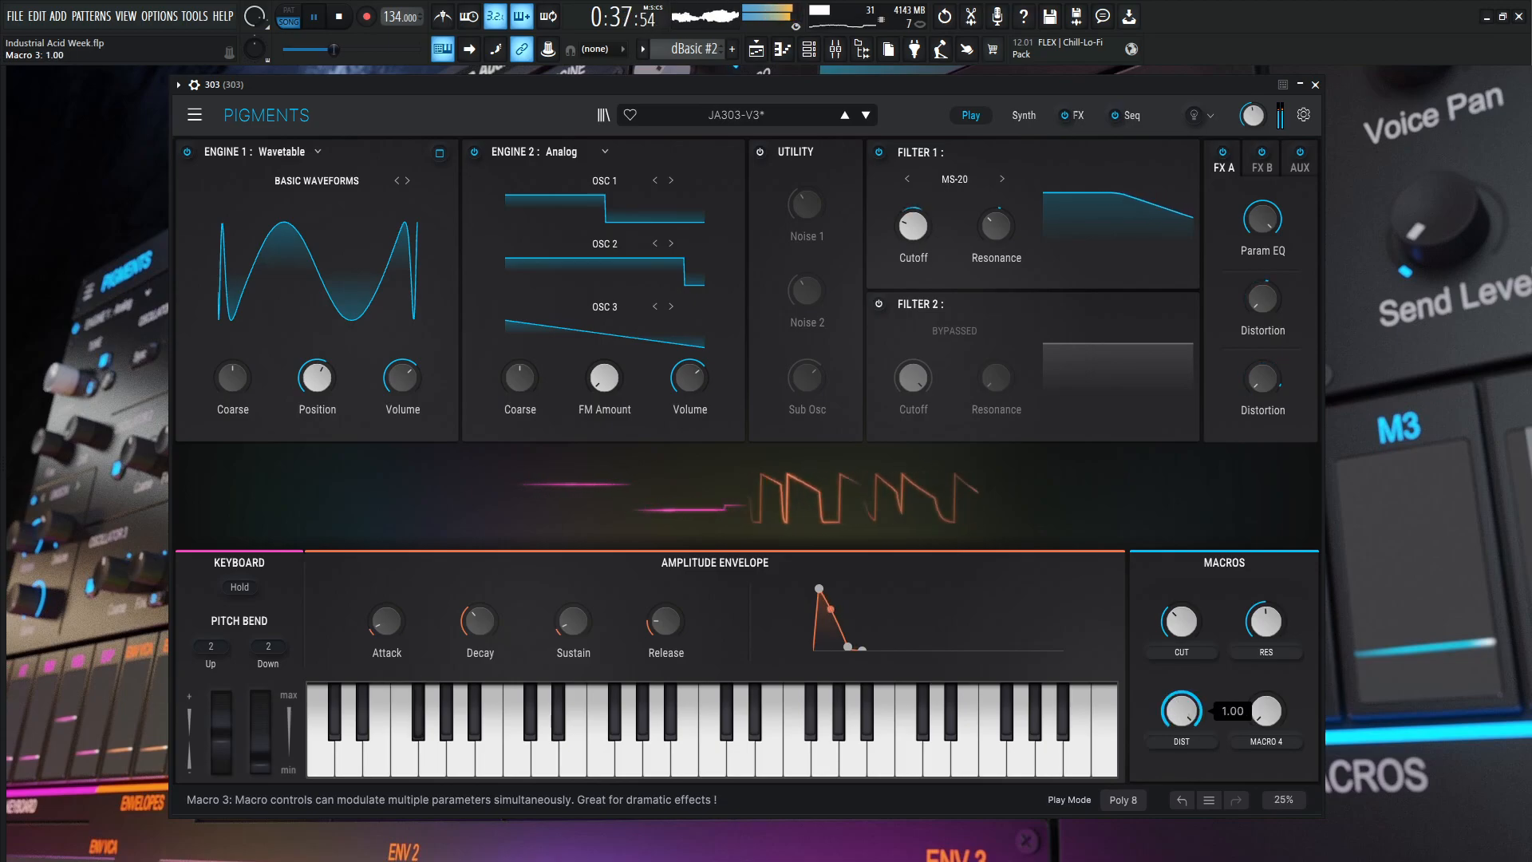
left_click_drag(1181, 710, 1182, 789)
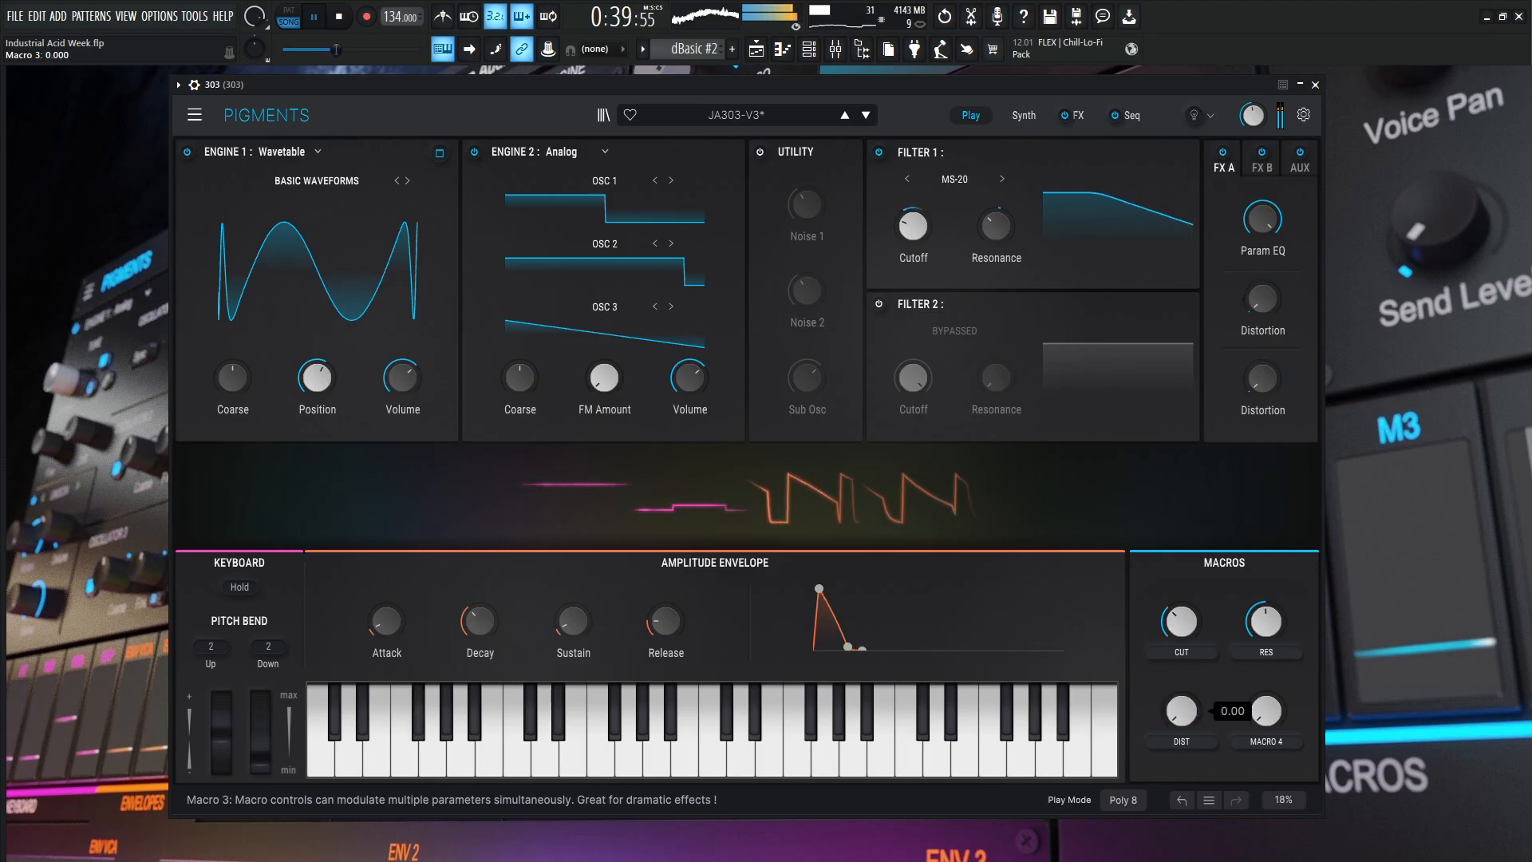
left_click_drag(1182, 710, 1182, 551)
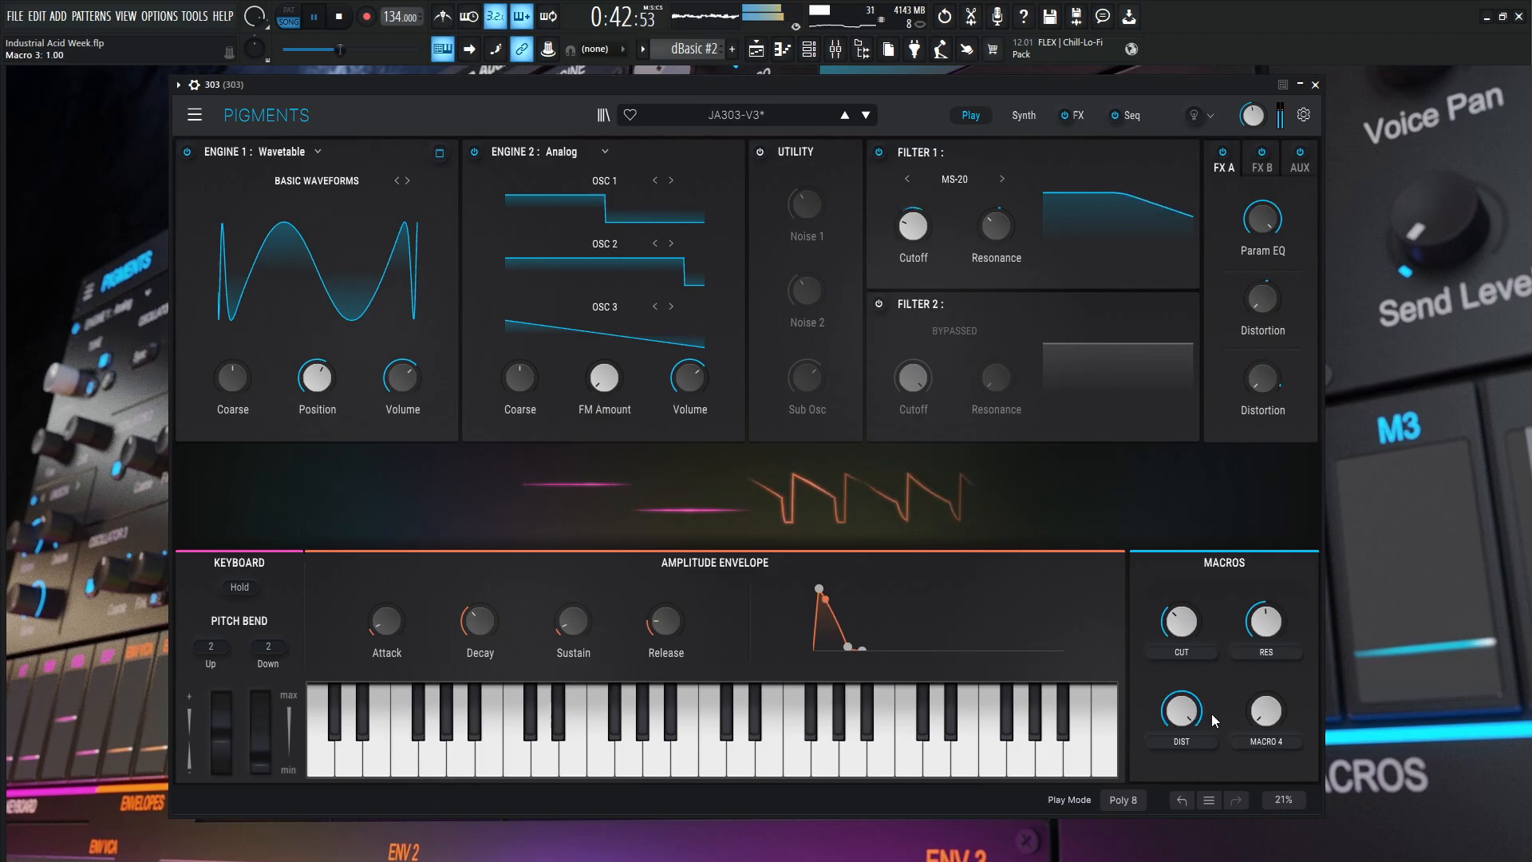
key("space")
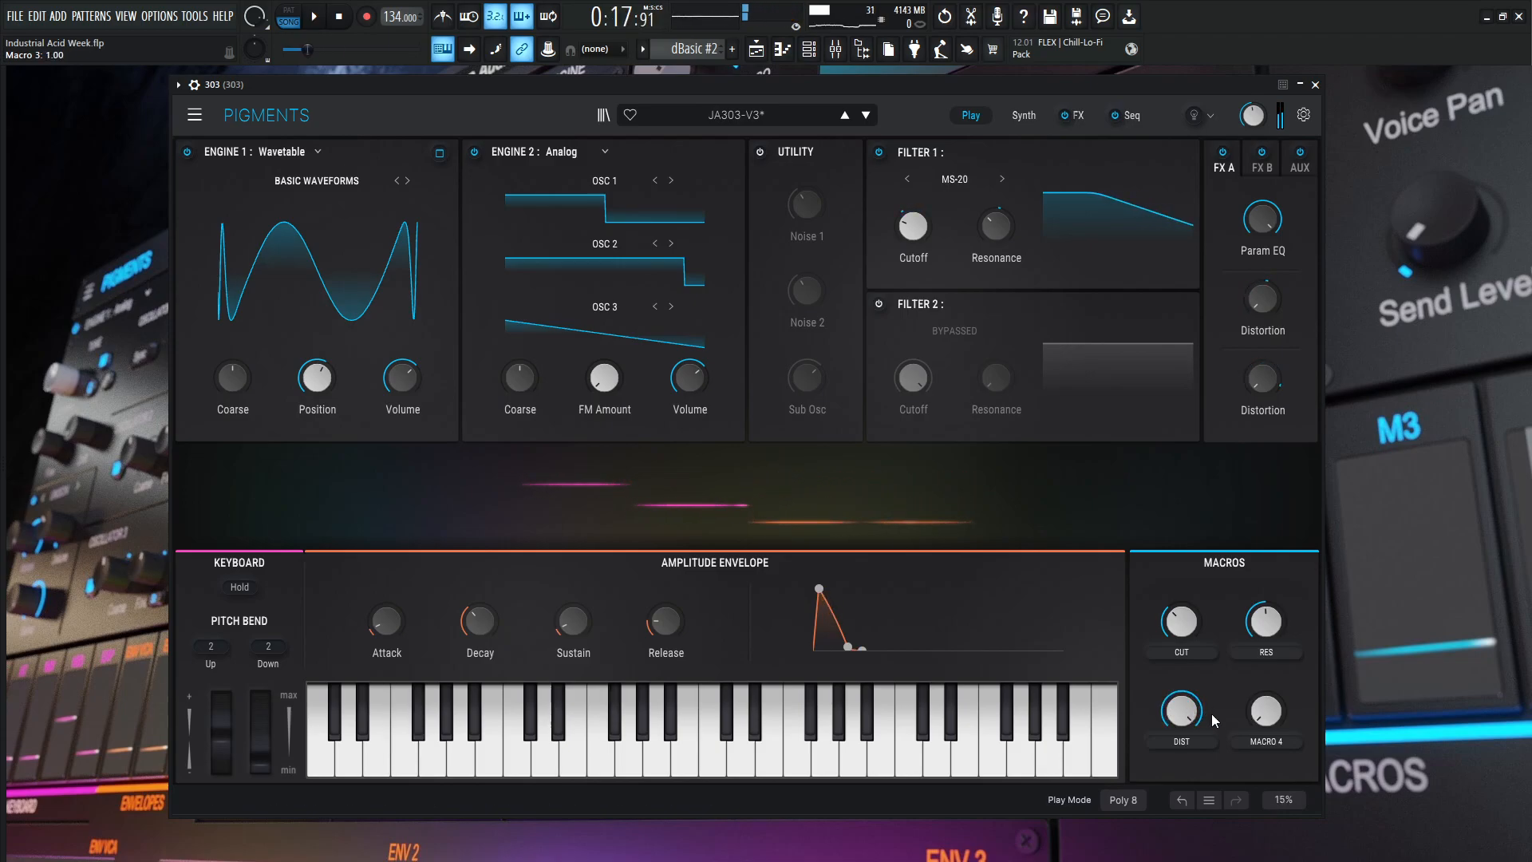
Raise the RES macro to maximum and audition the CUT macro from 0.268 during playback, leaving it at 0.228
mouse_move(1194, 712)
left_click_drag(1258, 633, 1258, 586)
left_click_drag(1182, 621, 1182, 626)
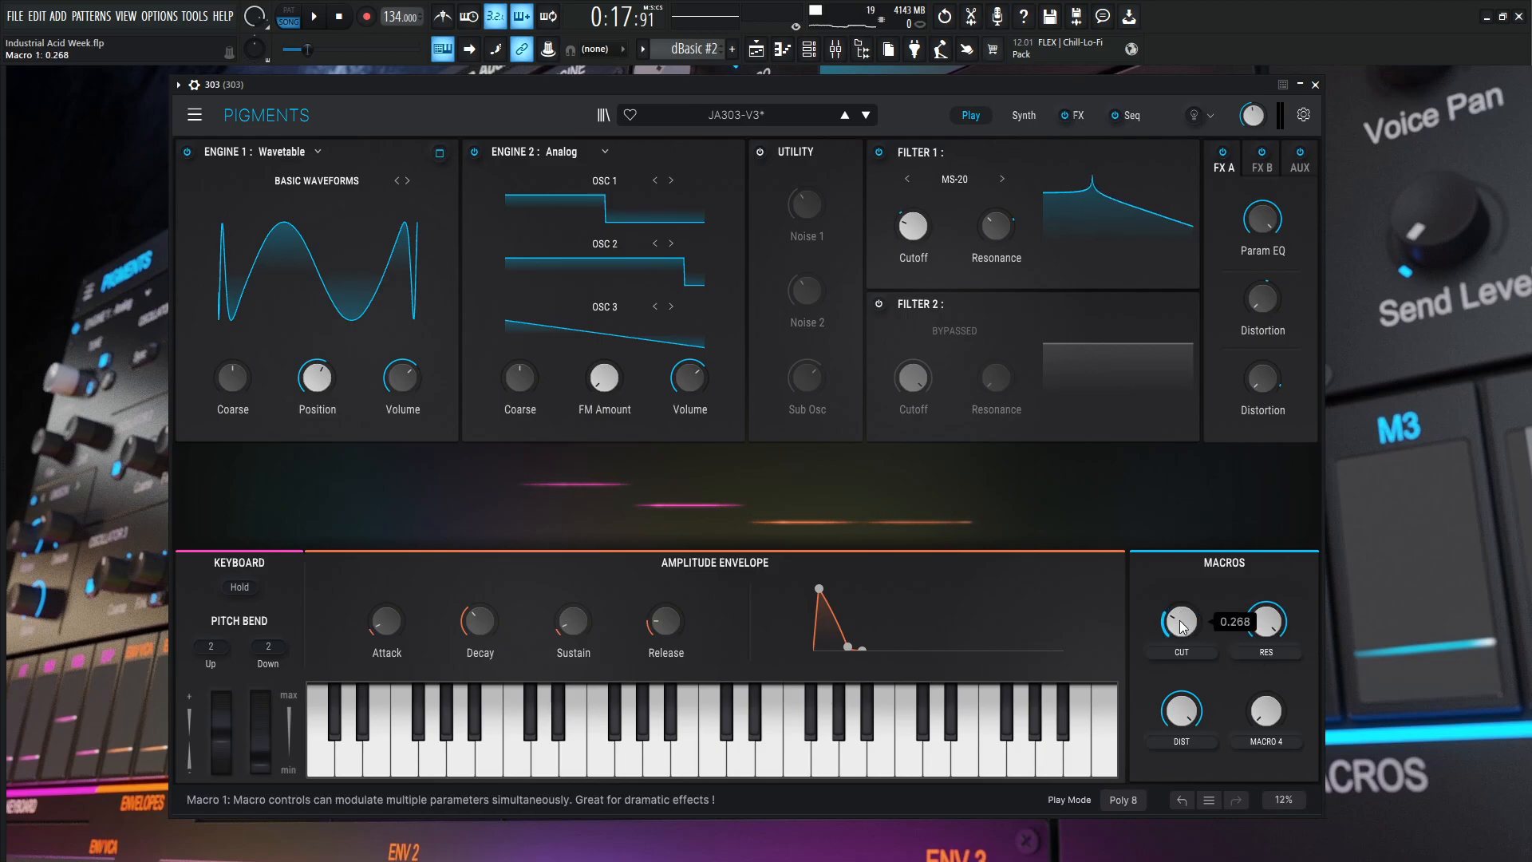
key("space")
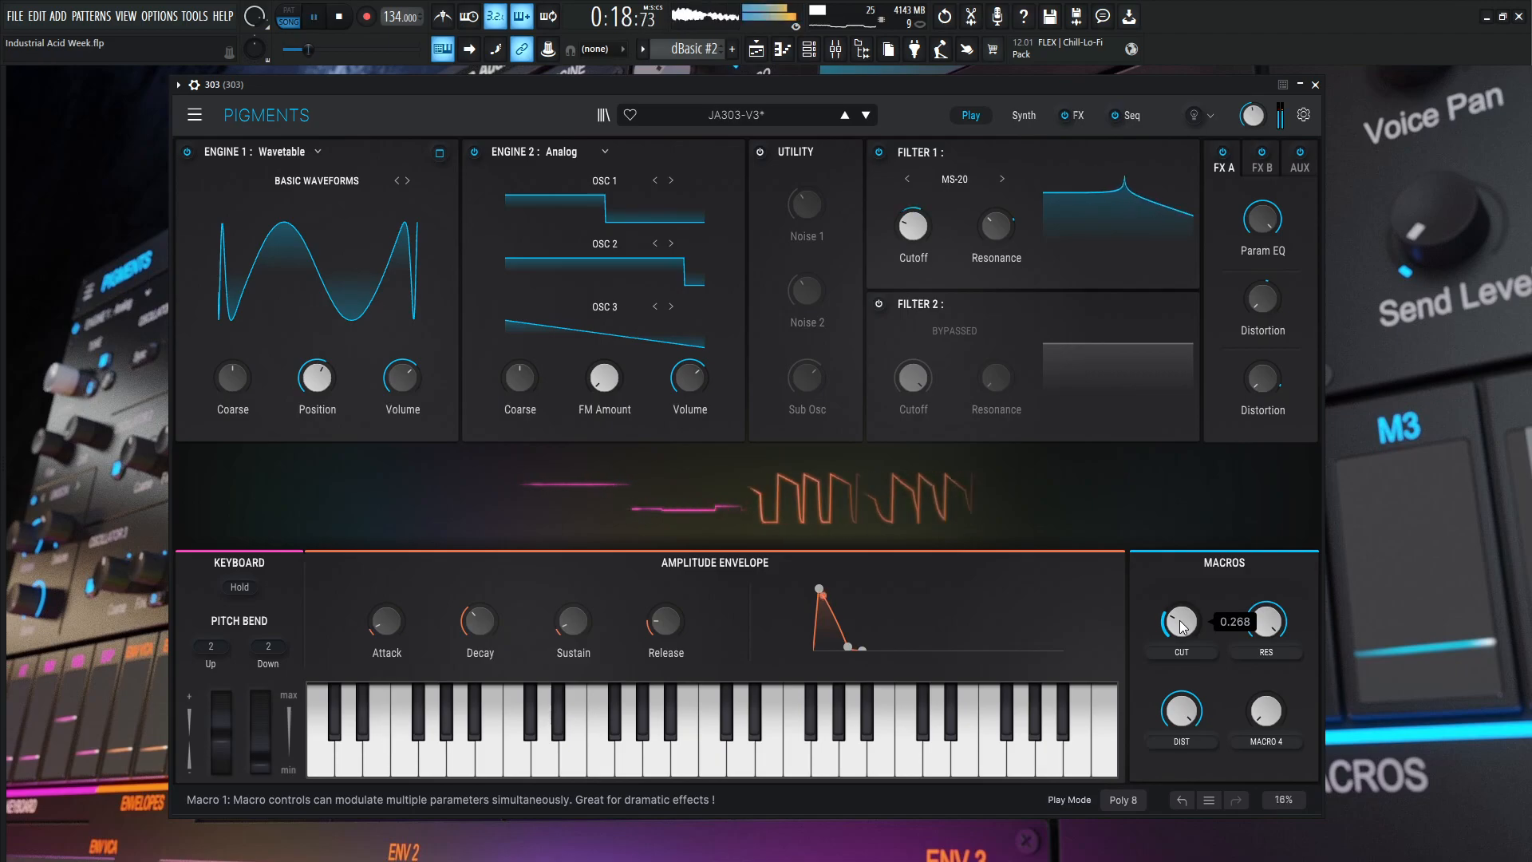
mouse_move(1182, 626)
left_mouse_down()
mouse_move(1182, 581)
mouse_move(1182, 627)
left_mouse_up()
key("space")
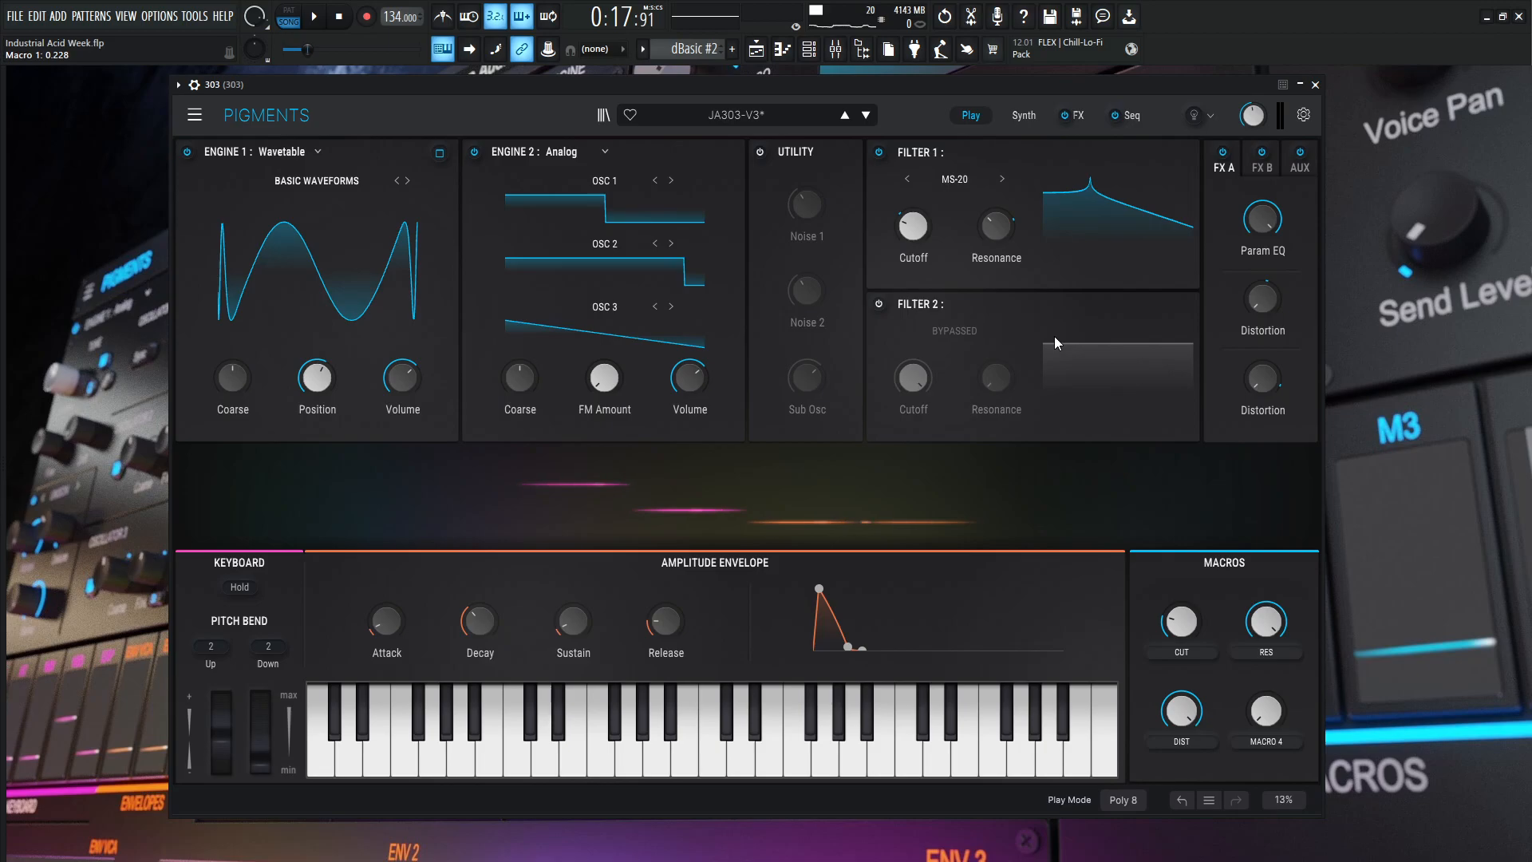
Bypass the sequencer and the FX section, and turn off Engine 2 on the synth page
left_click(1132, 115)
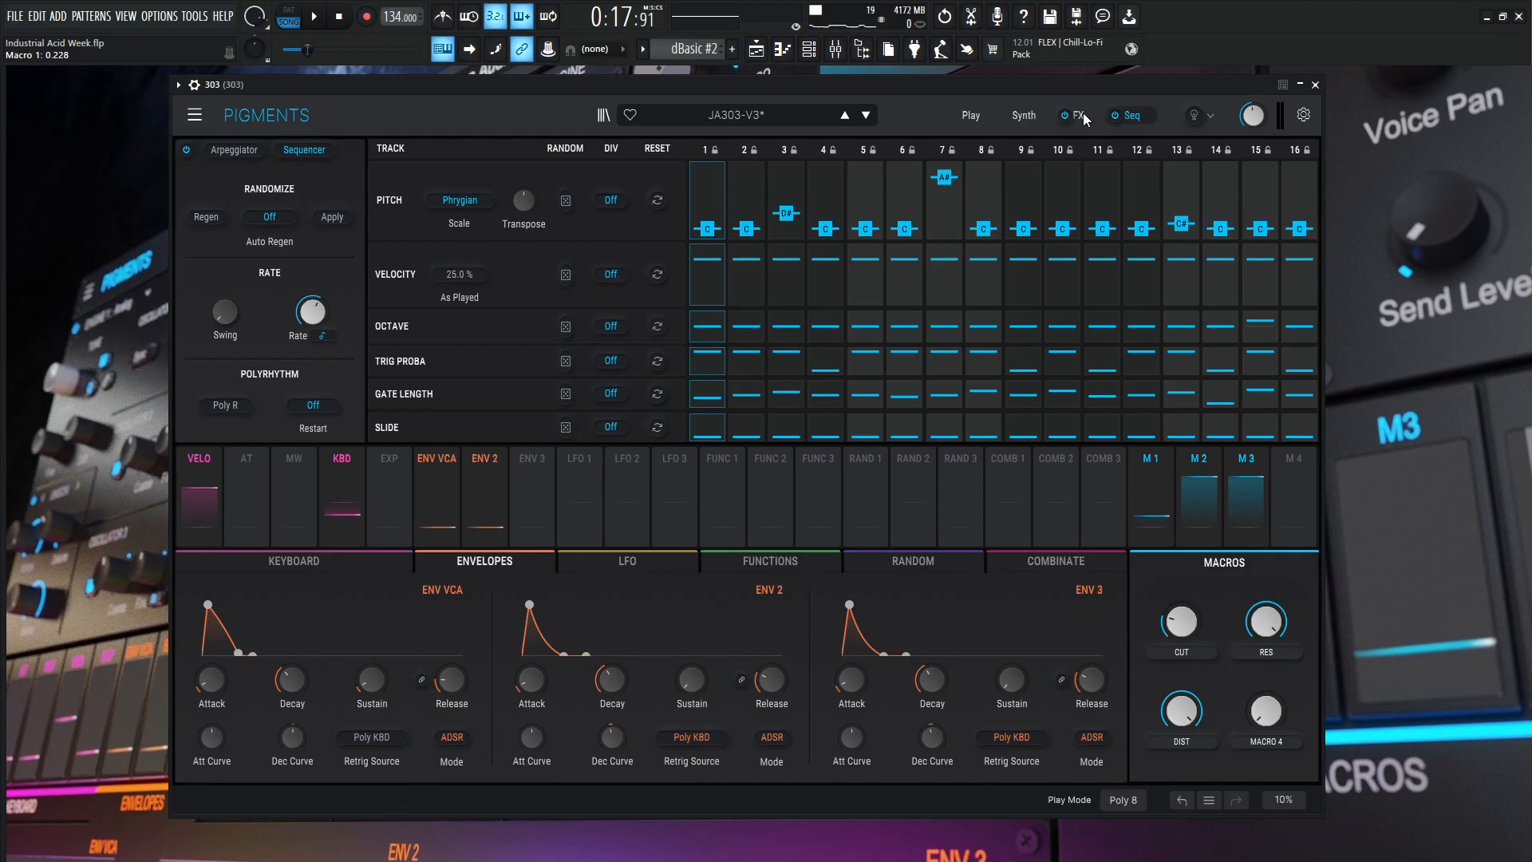
left_click(1079, 114)
left_click(1126, 117)
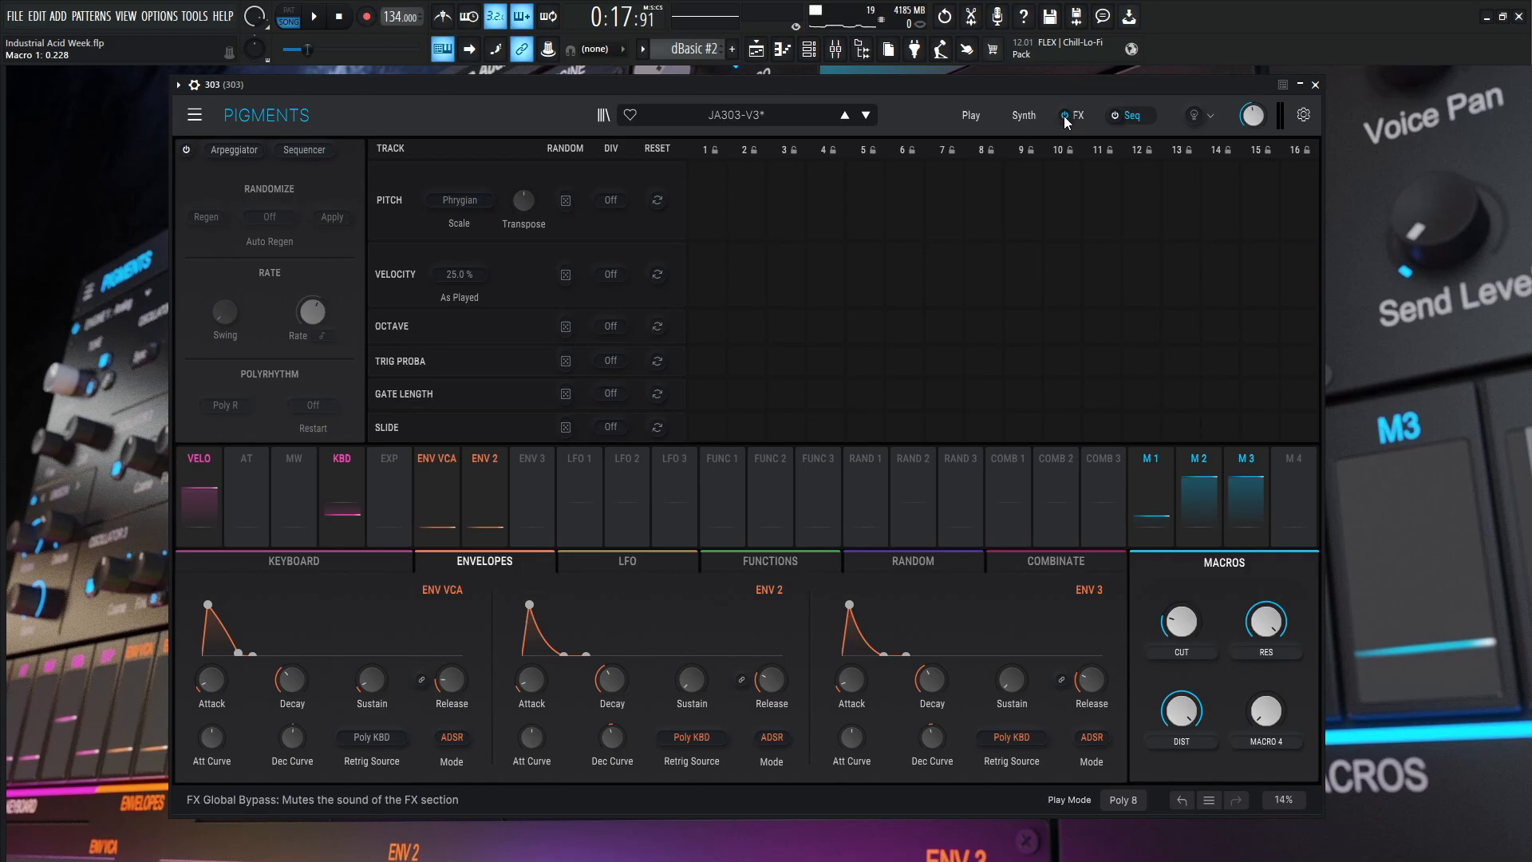
key("F9")
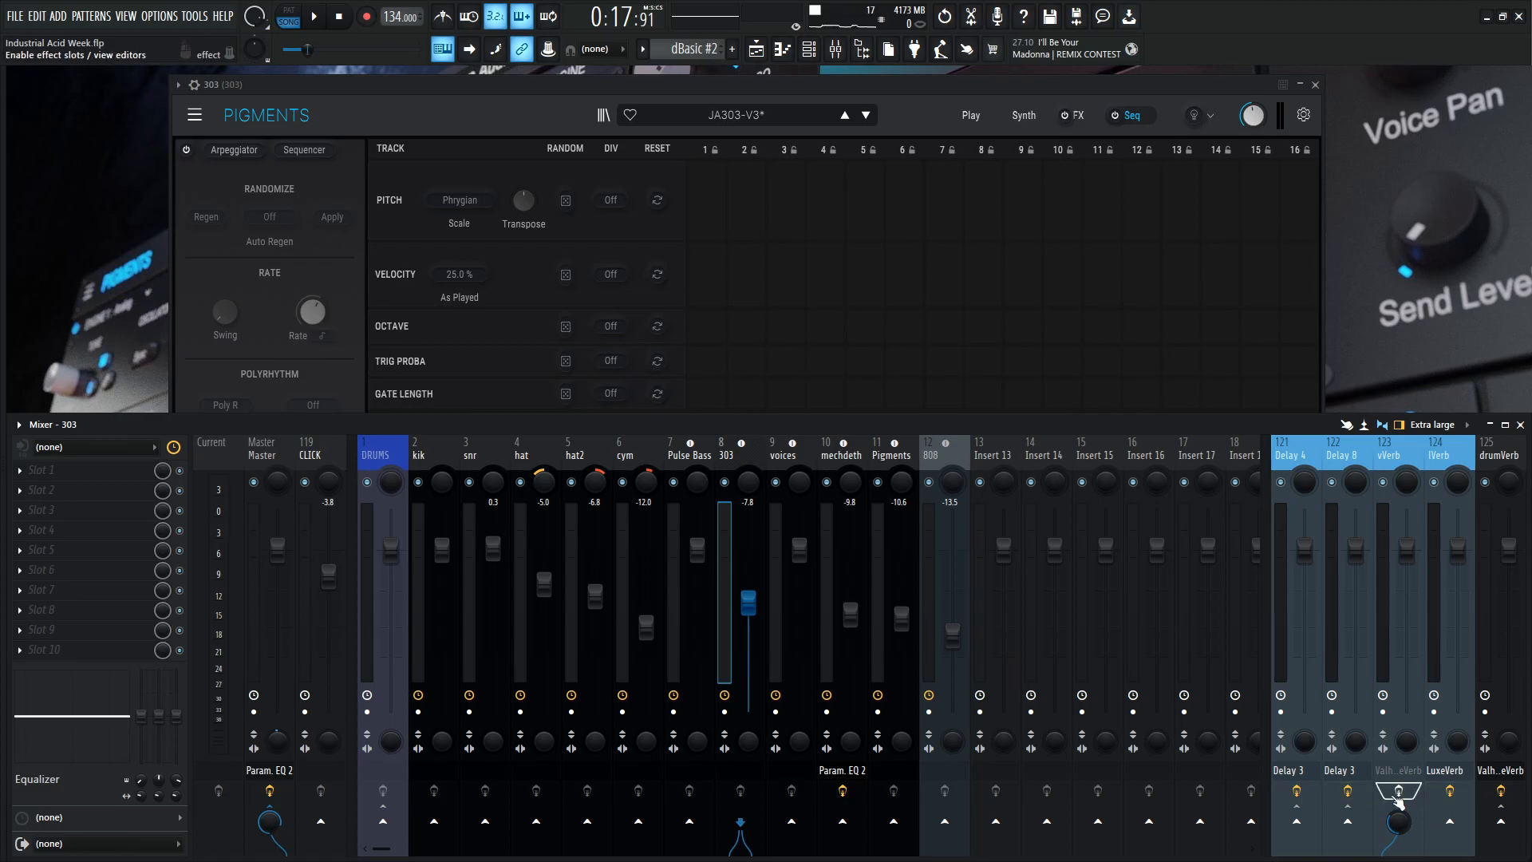
key("F9")
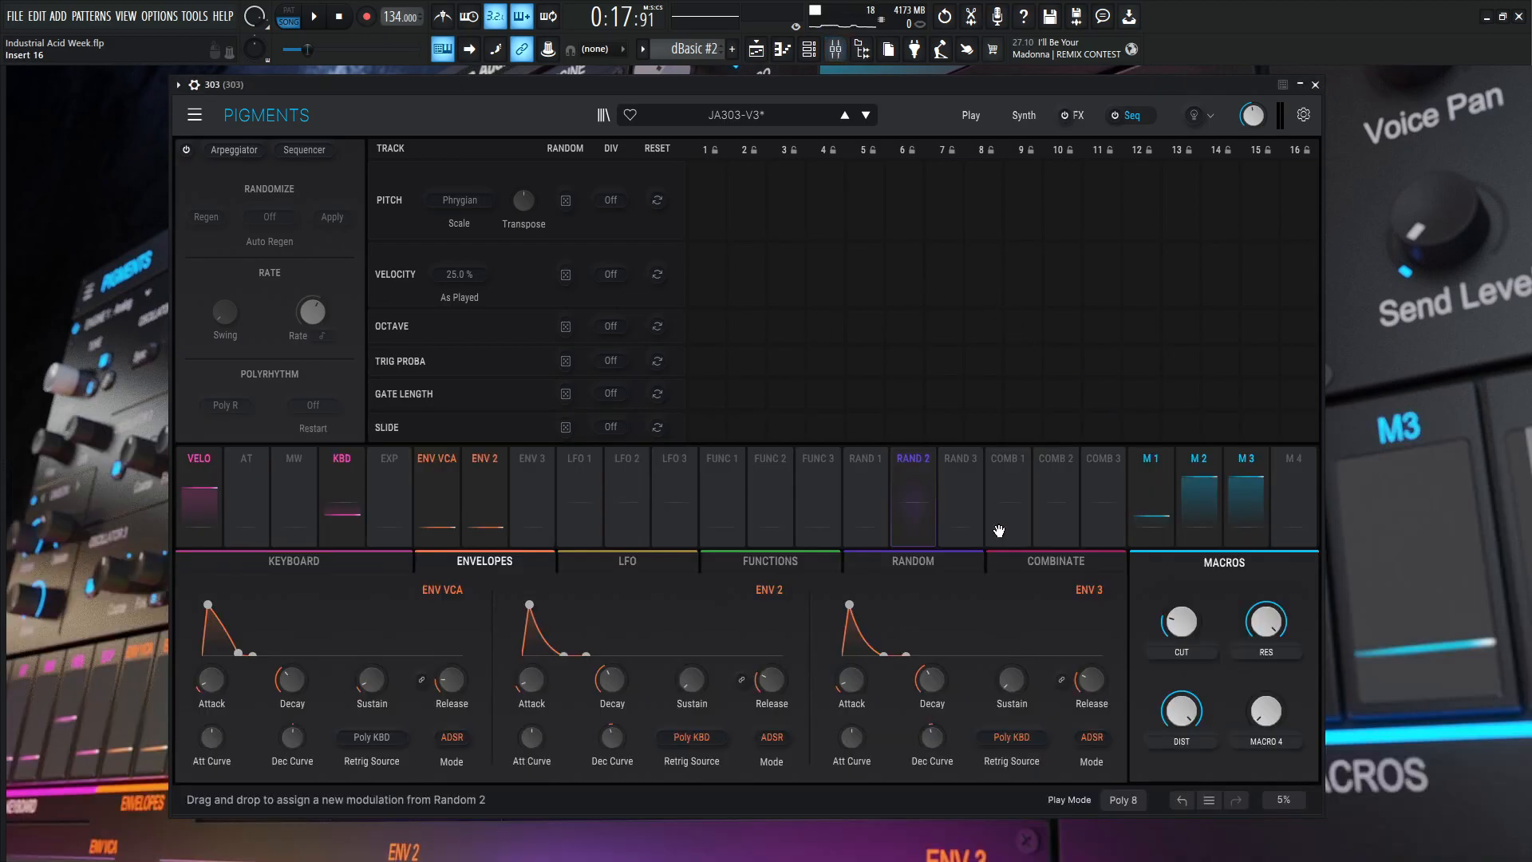
left_click(1019, 118)
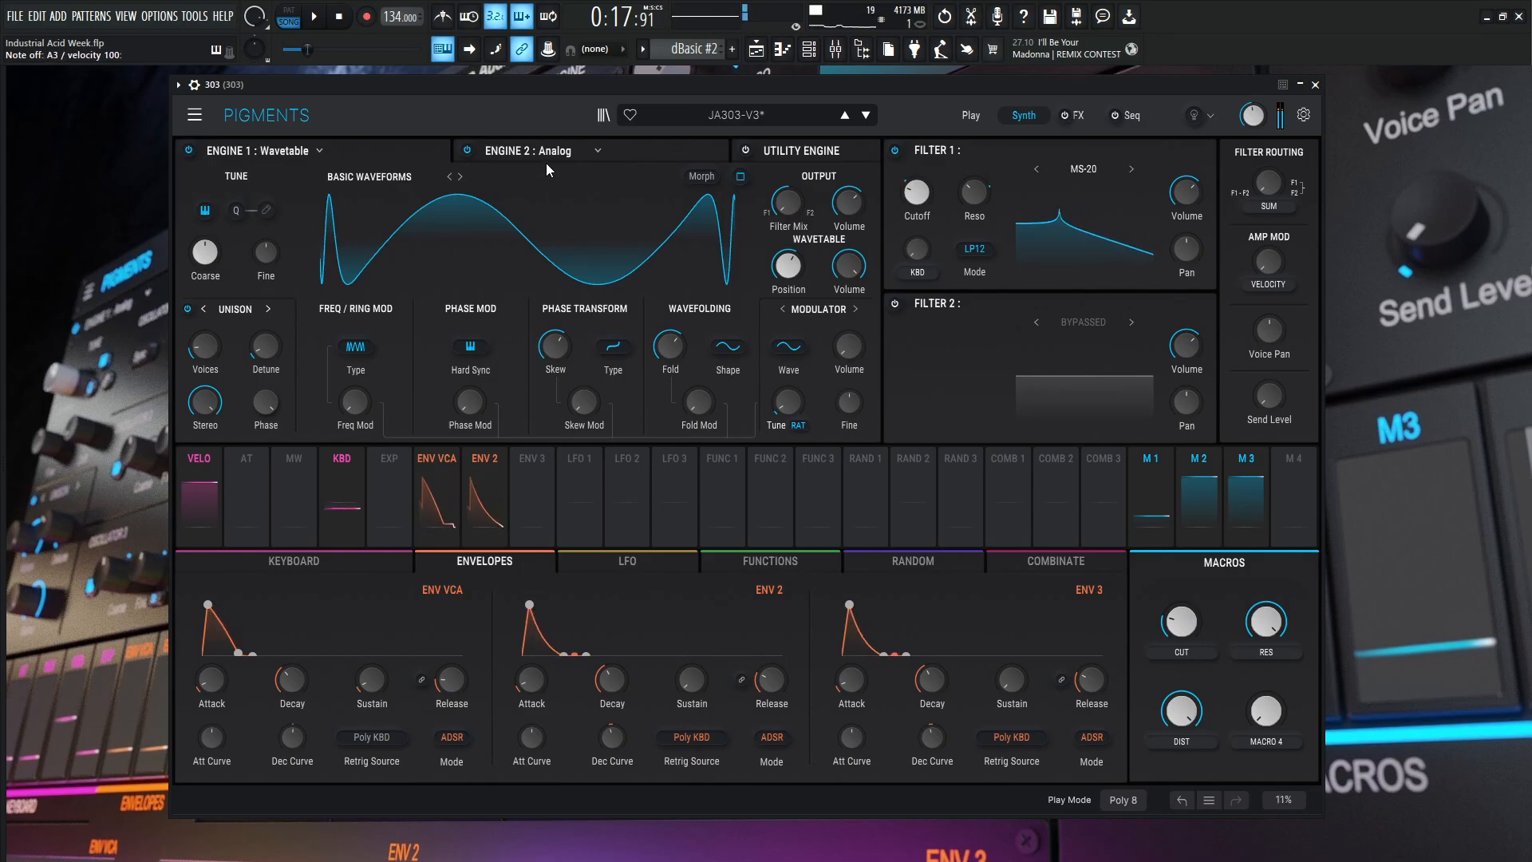
left_click(466, 151)
Set the CUT macro to 0.512 and bring the RES and DIST macros down to 0
left_click_drag(1267, 622, 1267, 766)
left_click_drag(1182, 621, 1181, 578)
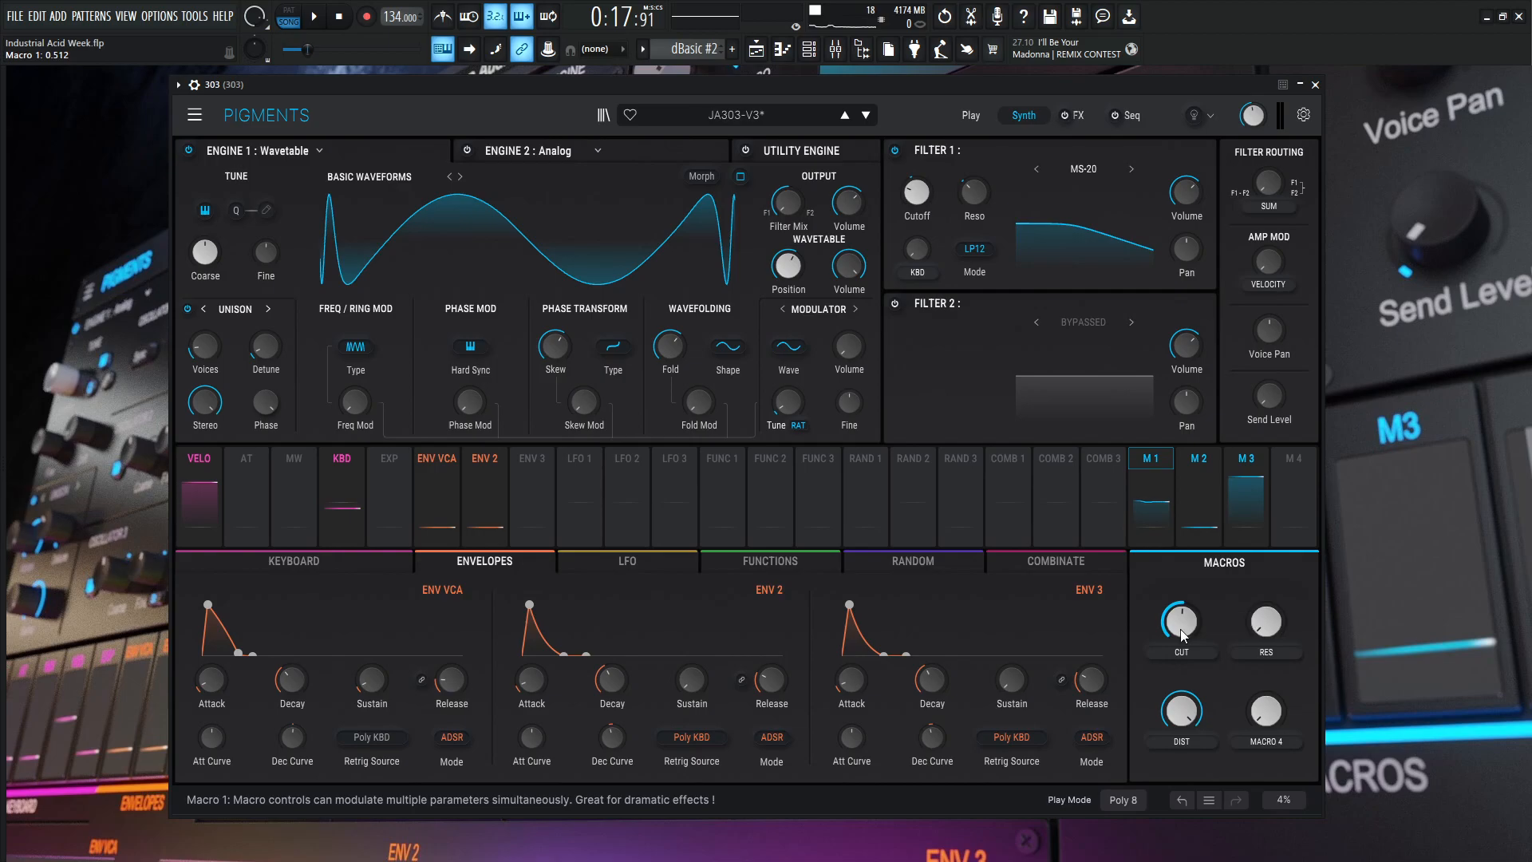
left_click_drag(1179, 716, 1179, 790)
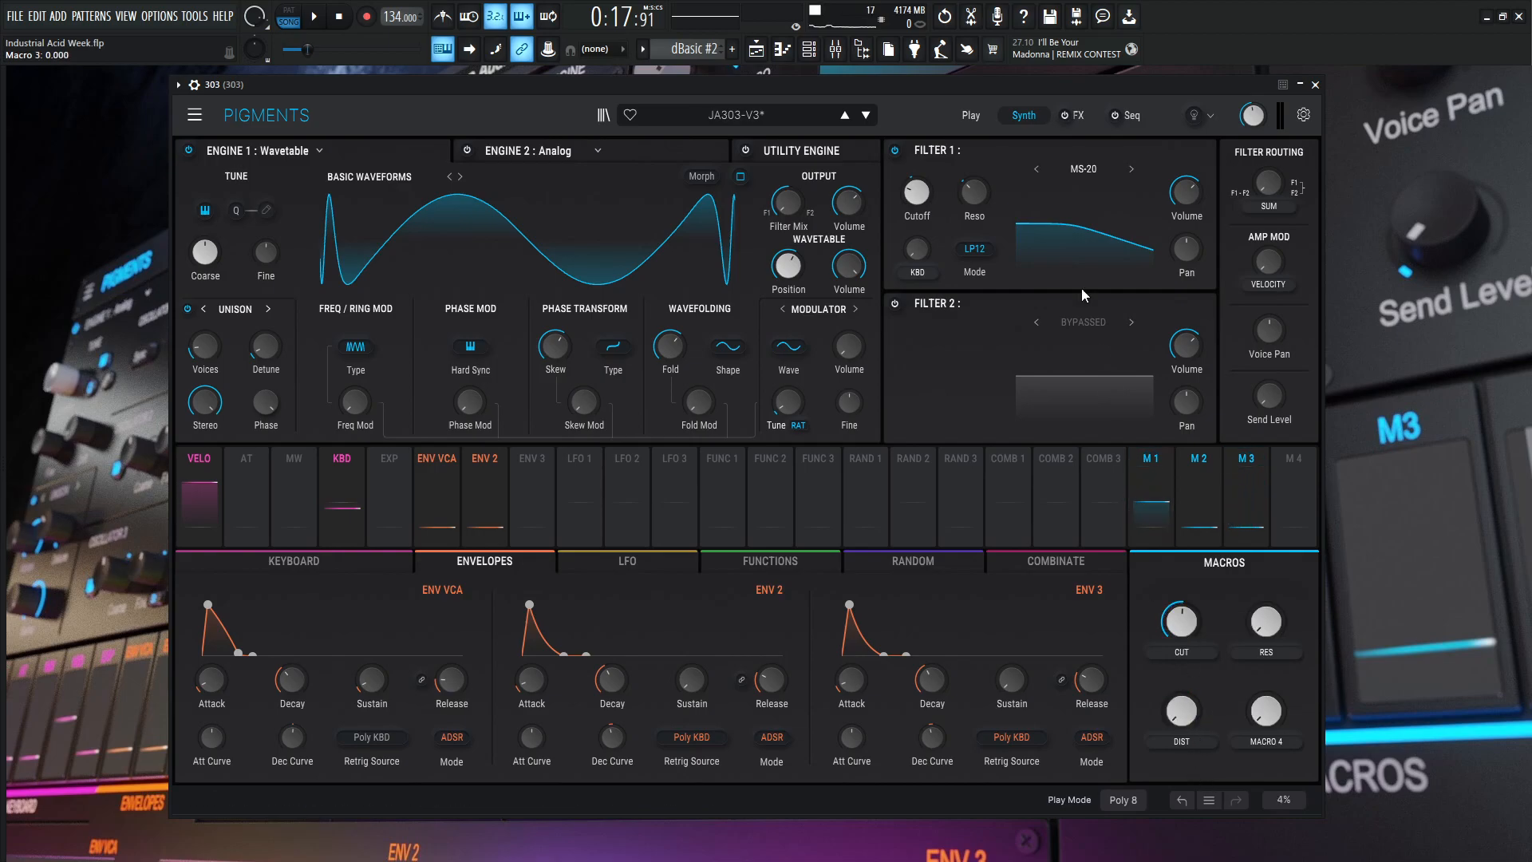
left_click_drag(1182, 711, 1181, 751)
Reset Engine 1's Skew and Fold amounts to 0 and display the wavetable in 3D
mouse_move(561, 349)
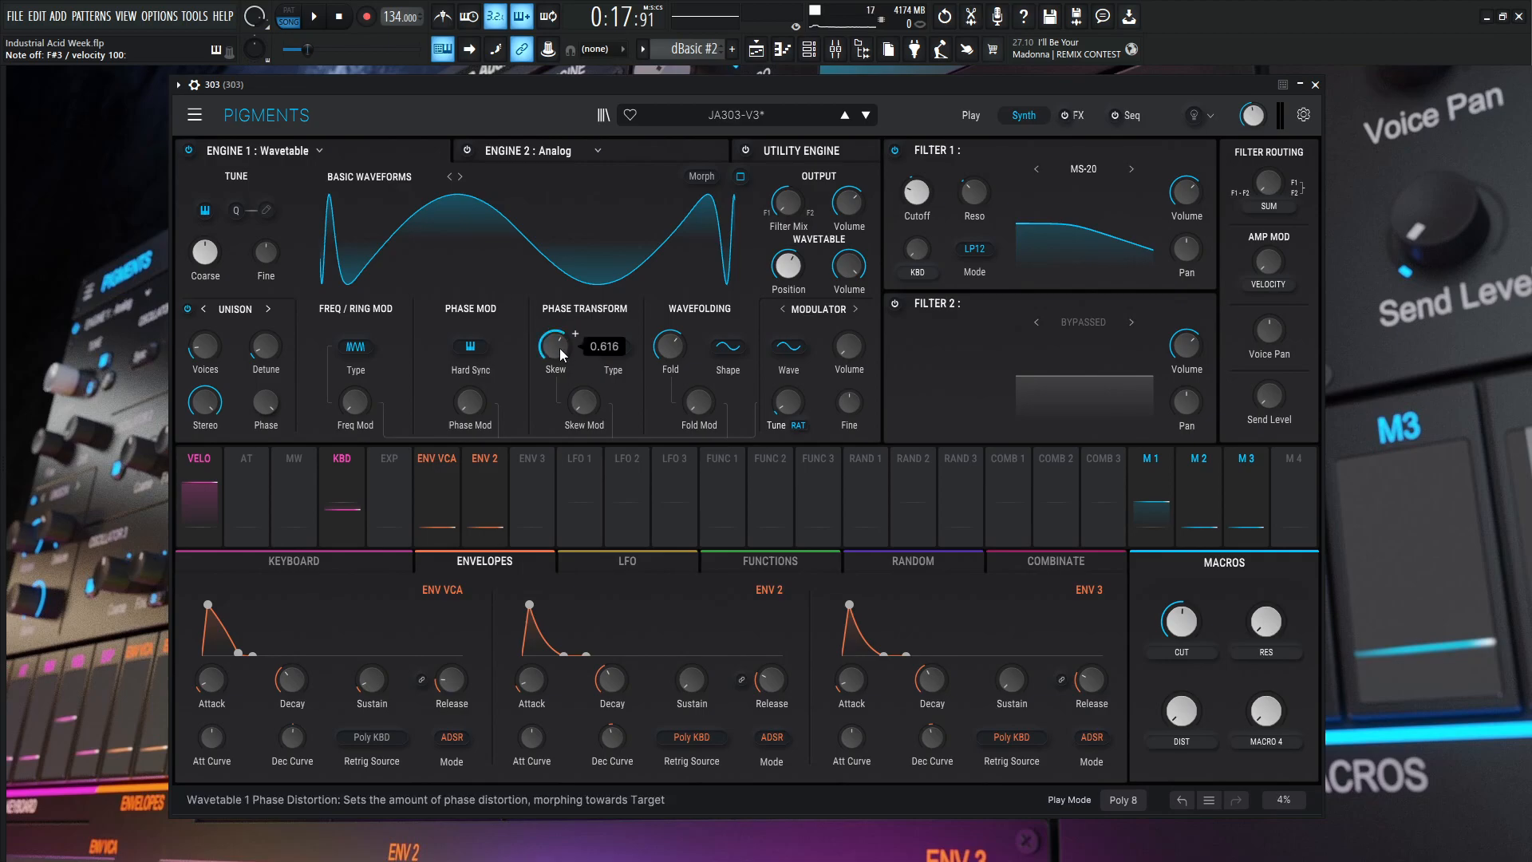
mouse_move(668, 351)
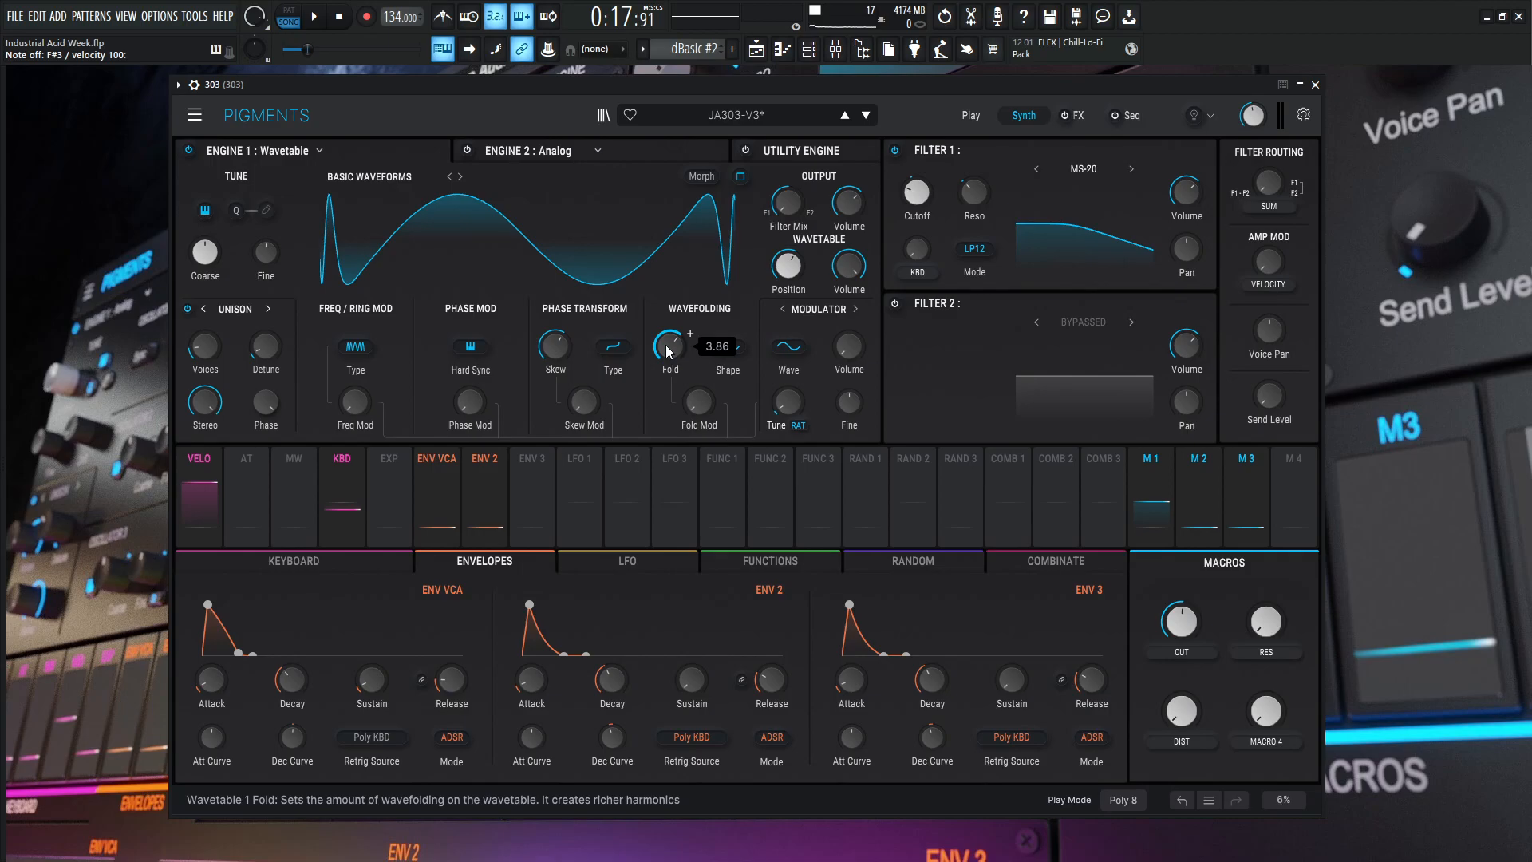
double_click(554, 346)
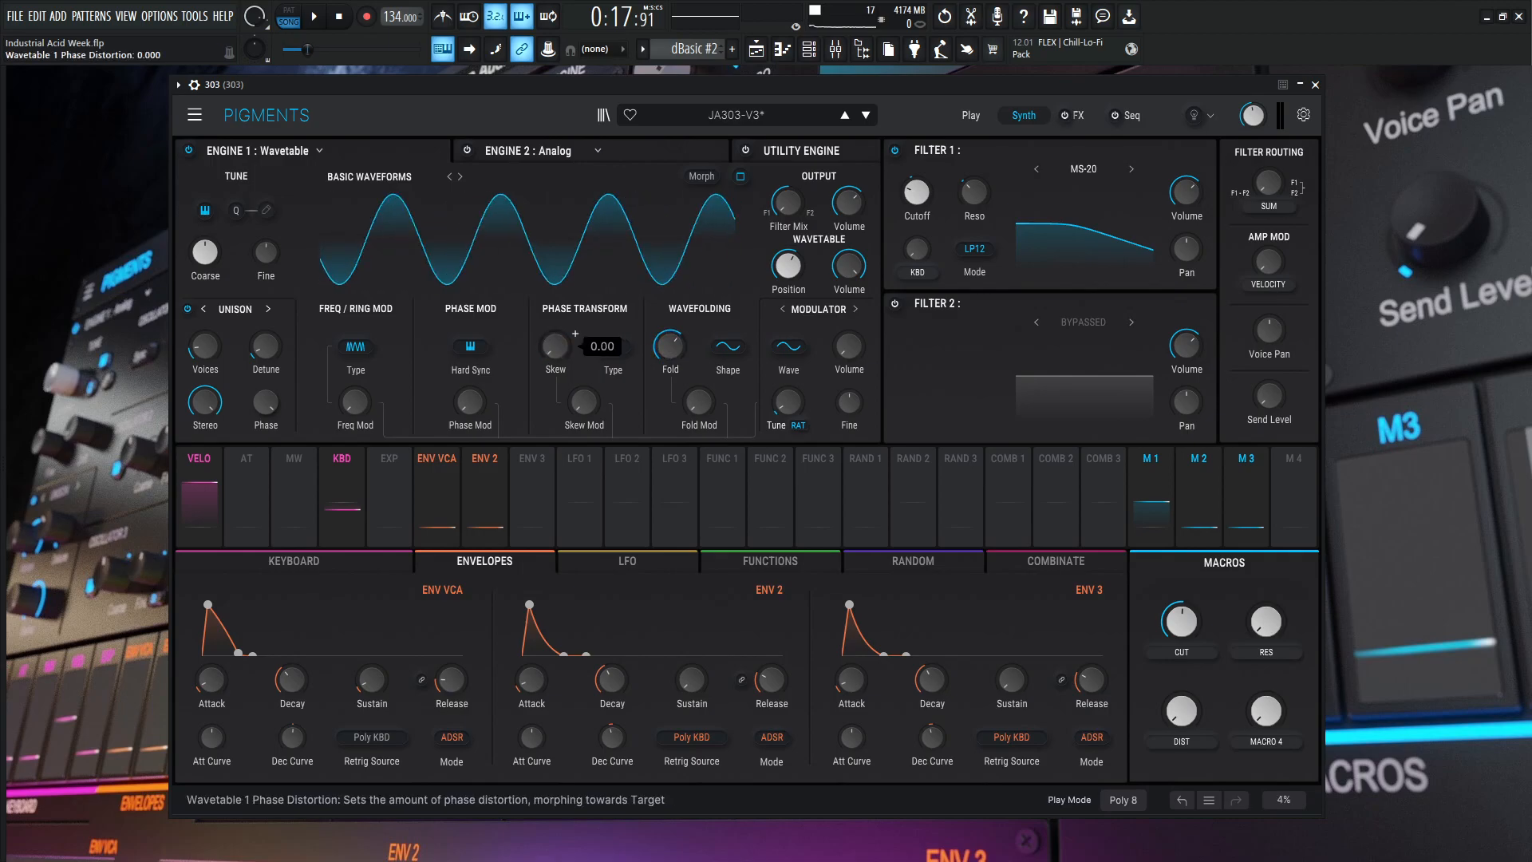
double_click(670, 345)
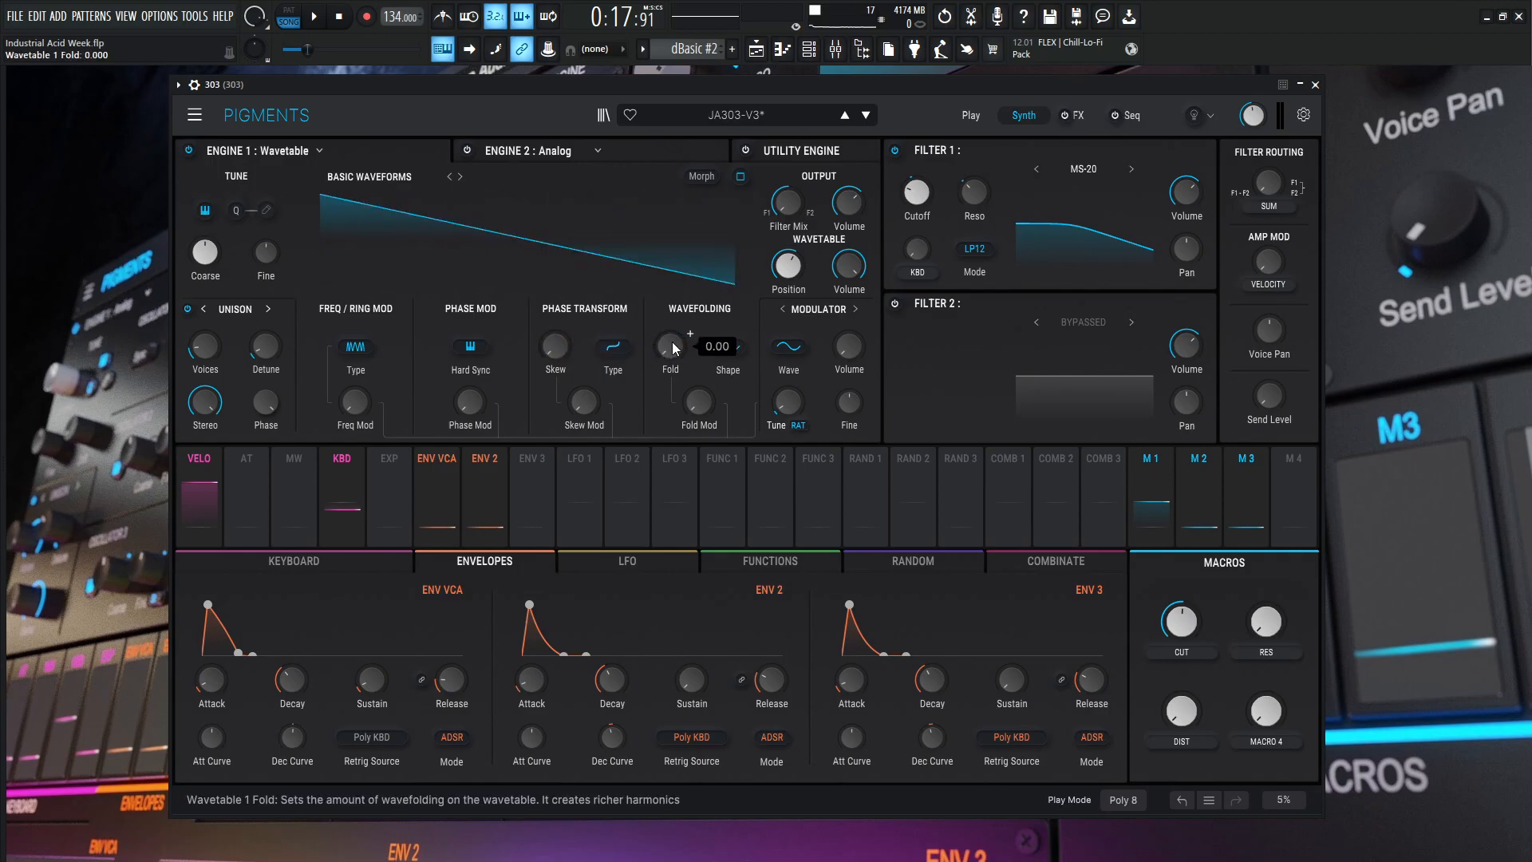
left_click(740, 178)
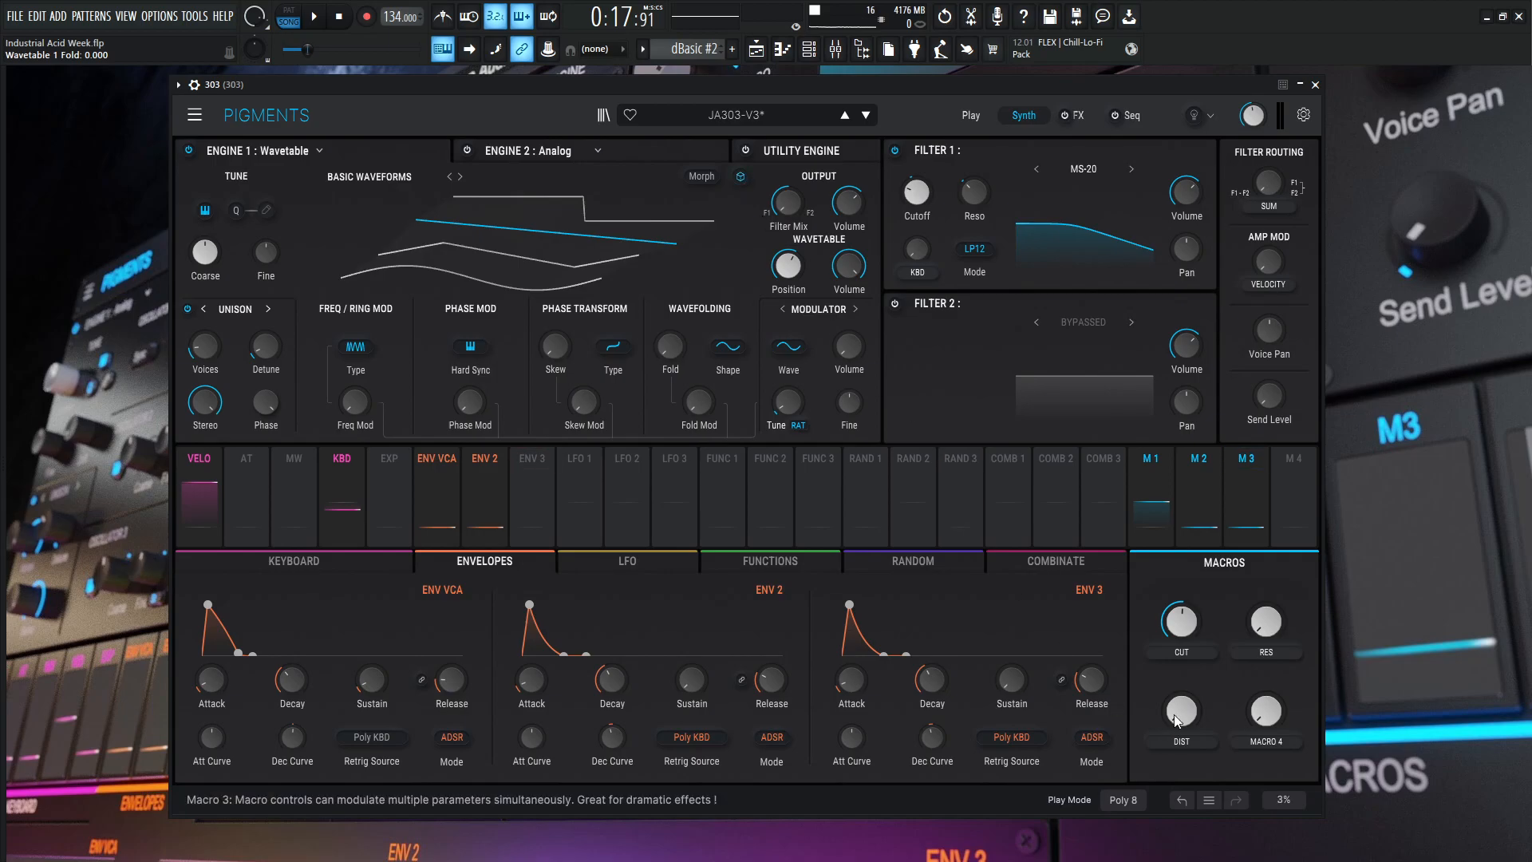
Undo the Fold and Skew resets and return the wavetable display to 2D
left_click(1182, 800)
left_click(1182, 799)
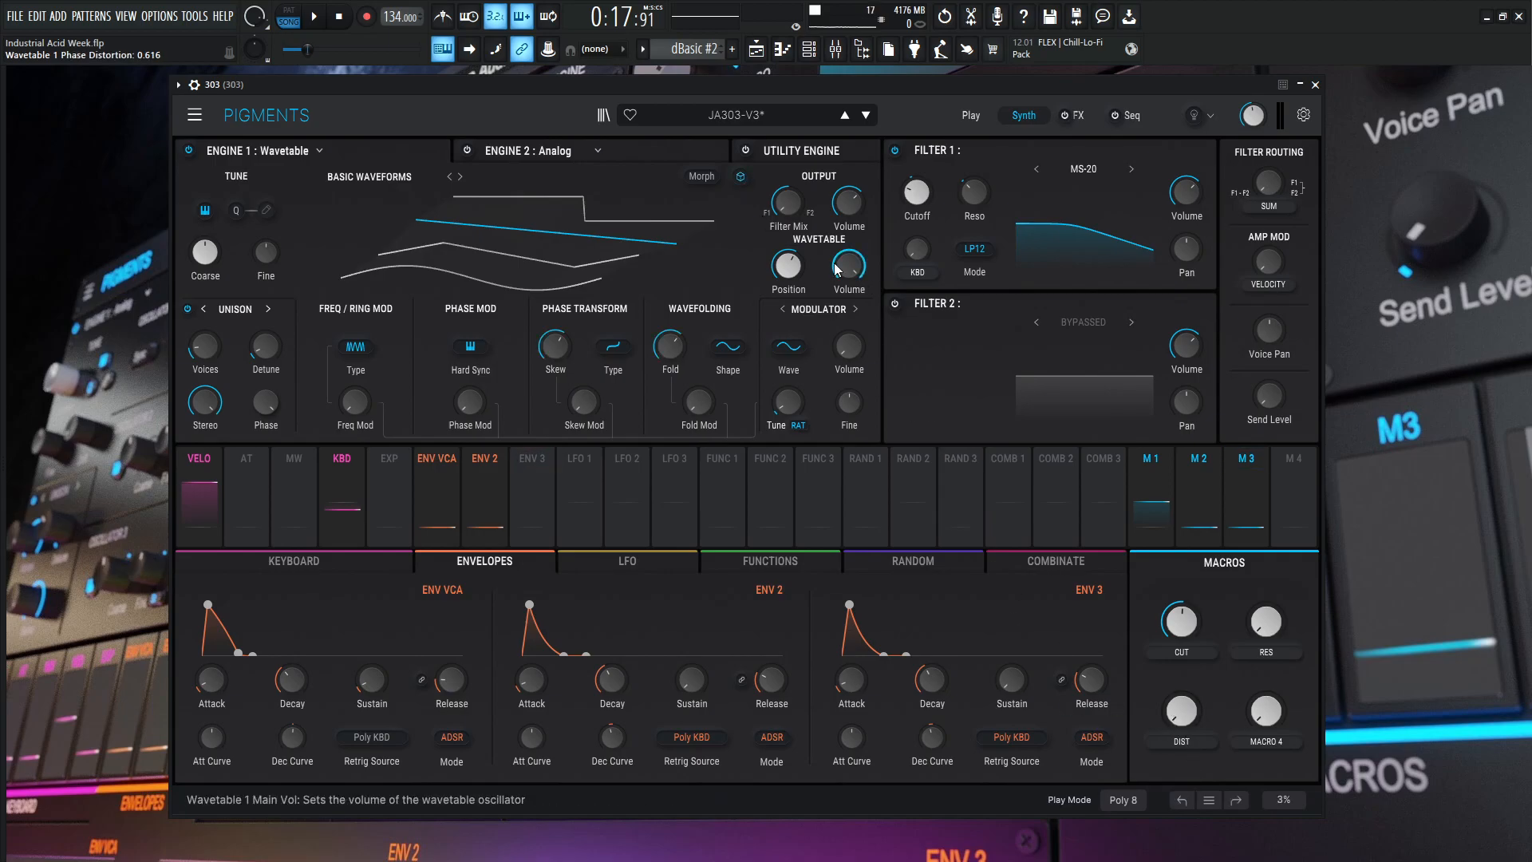
left_click(739, 176)
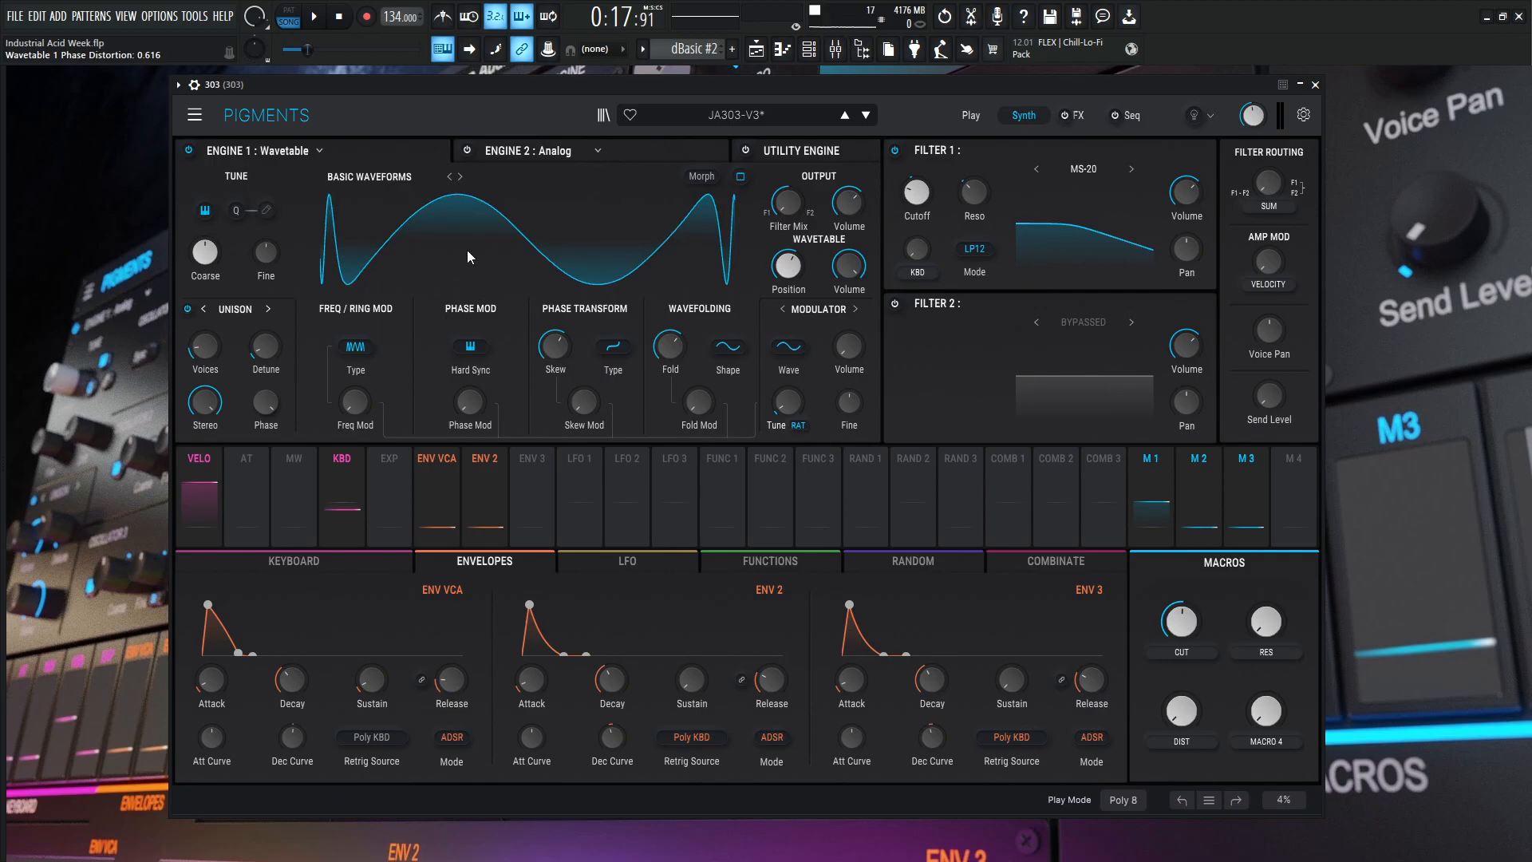
Examine the Voices, Stereo and Detune settings of Engine 1's unison section
mouse_move(210, 345)
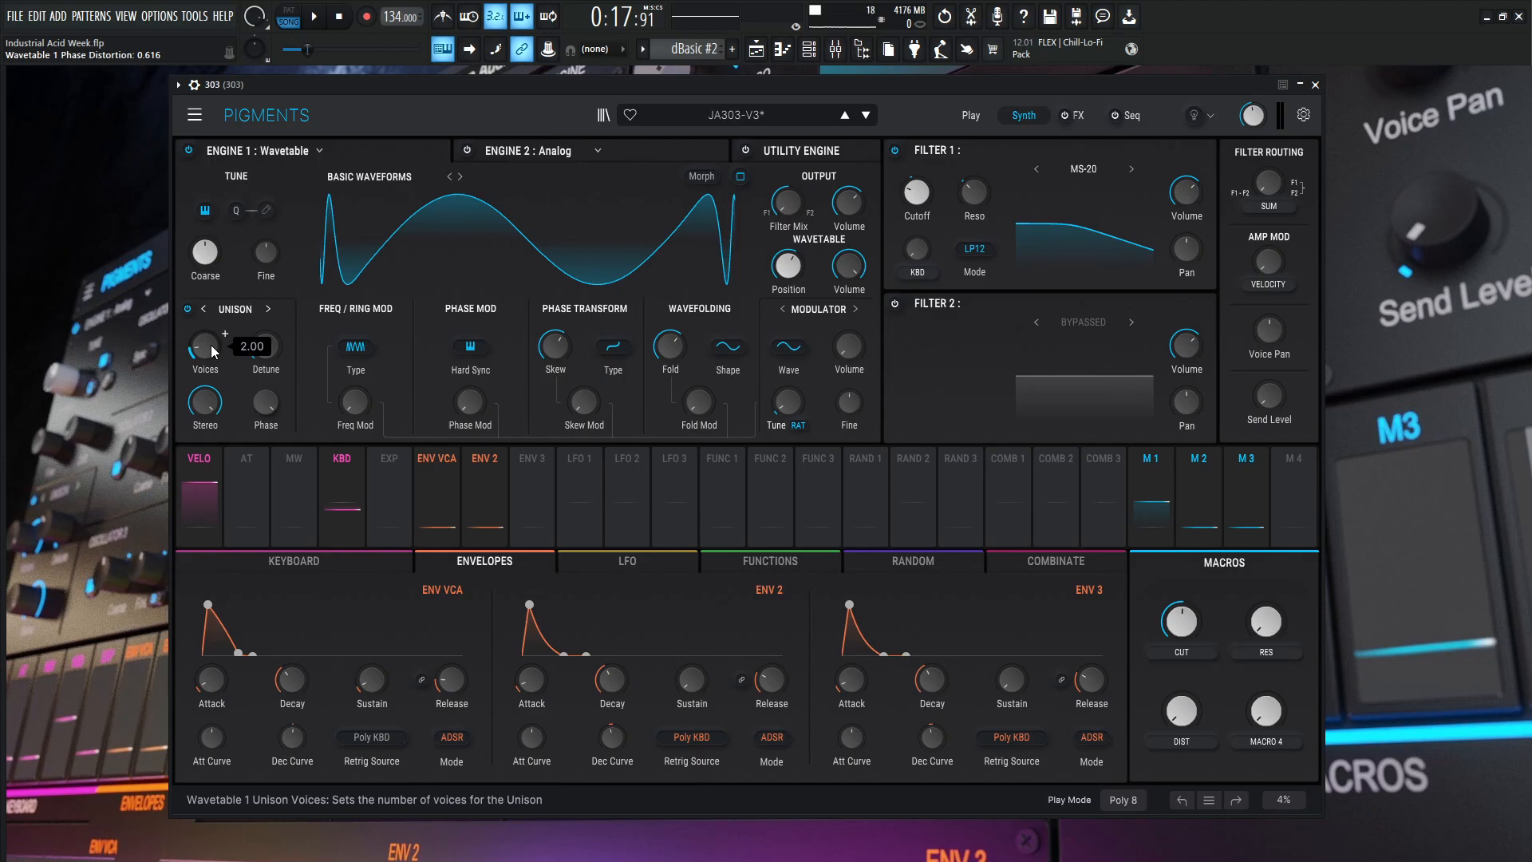
left_click(208, 404)
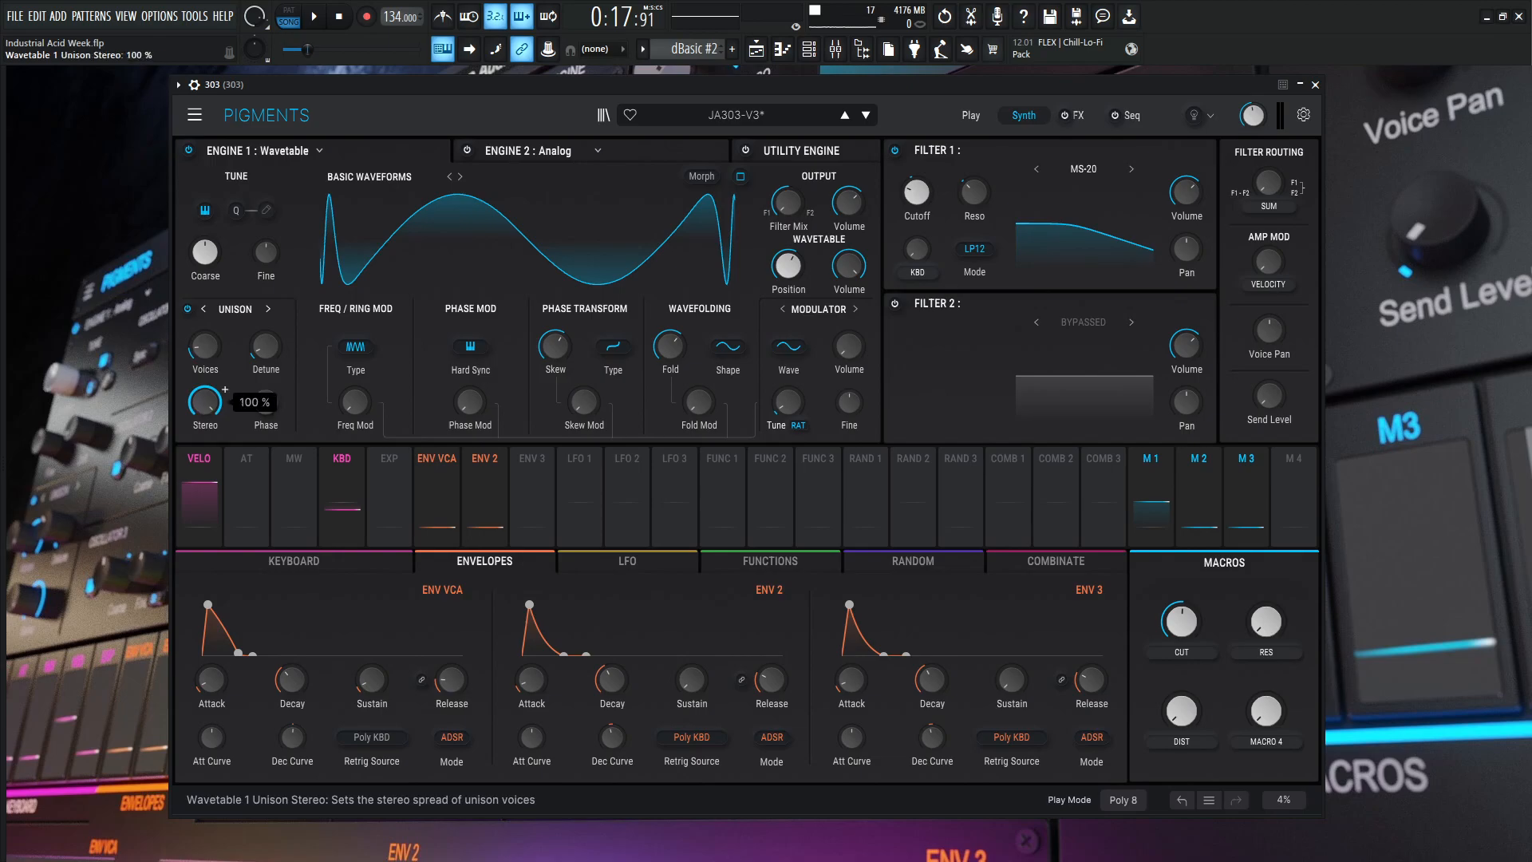
mouse_move(265, 354)
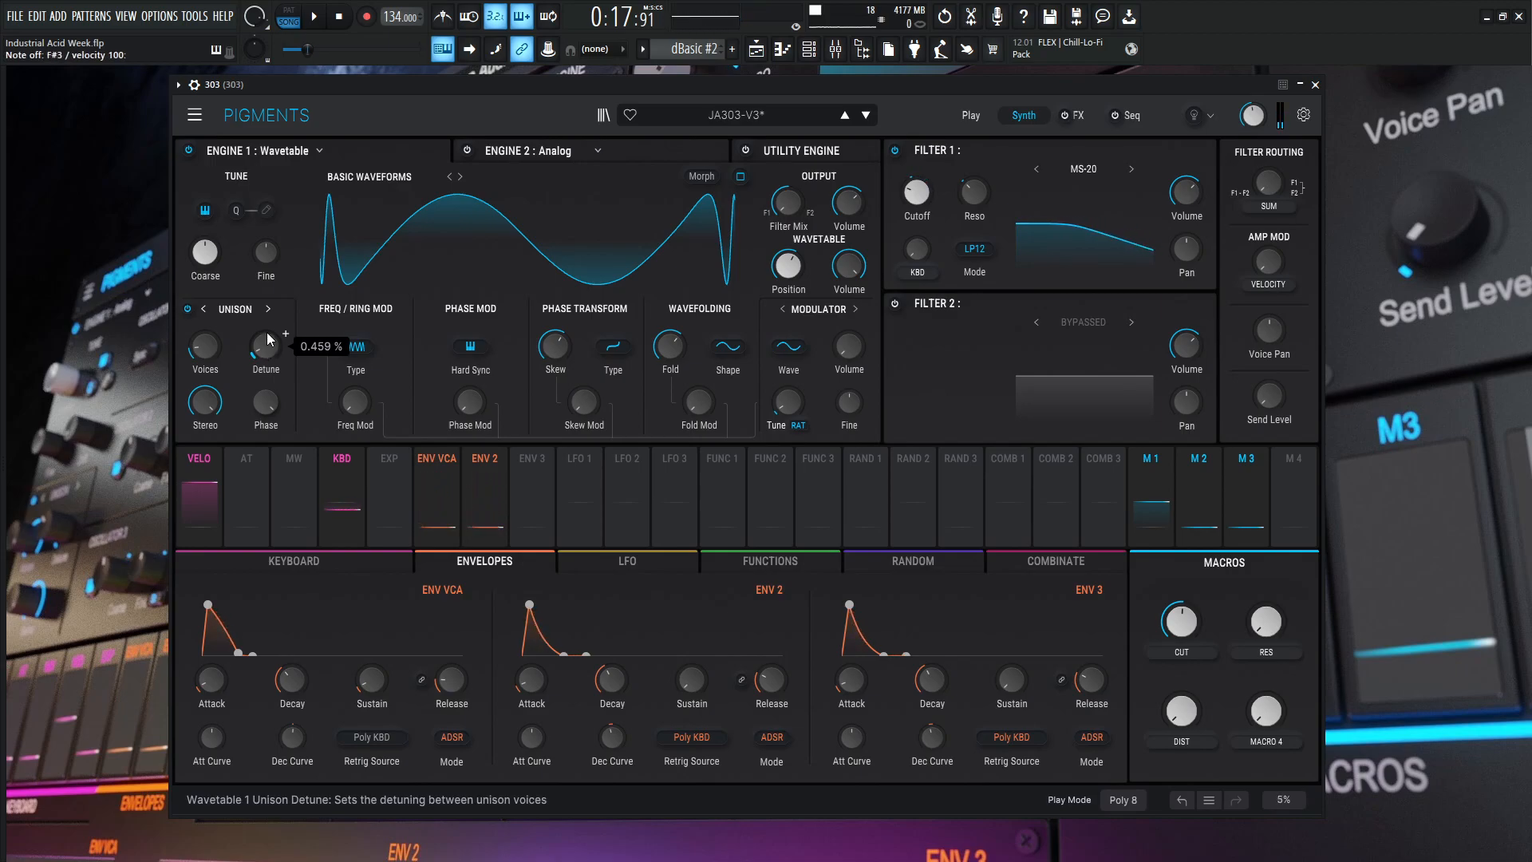
Bypass Engine 1, enable Engine 2 and show its analog oscillator settings
left_click(189, 151)
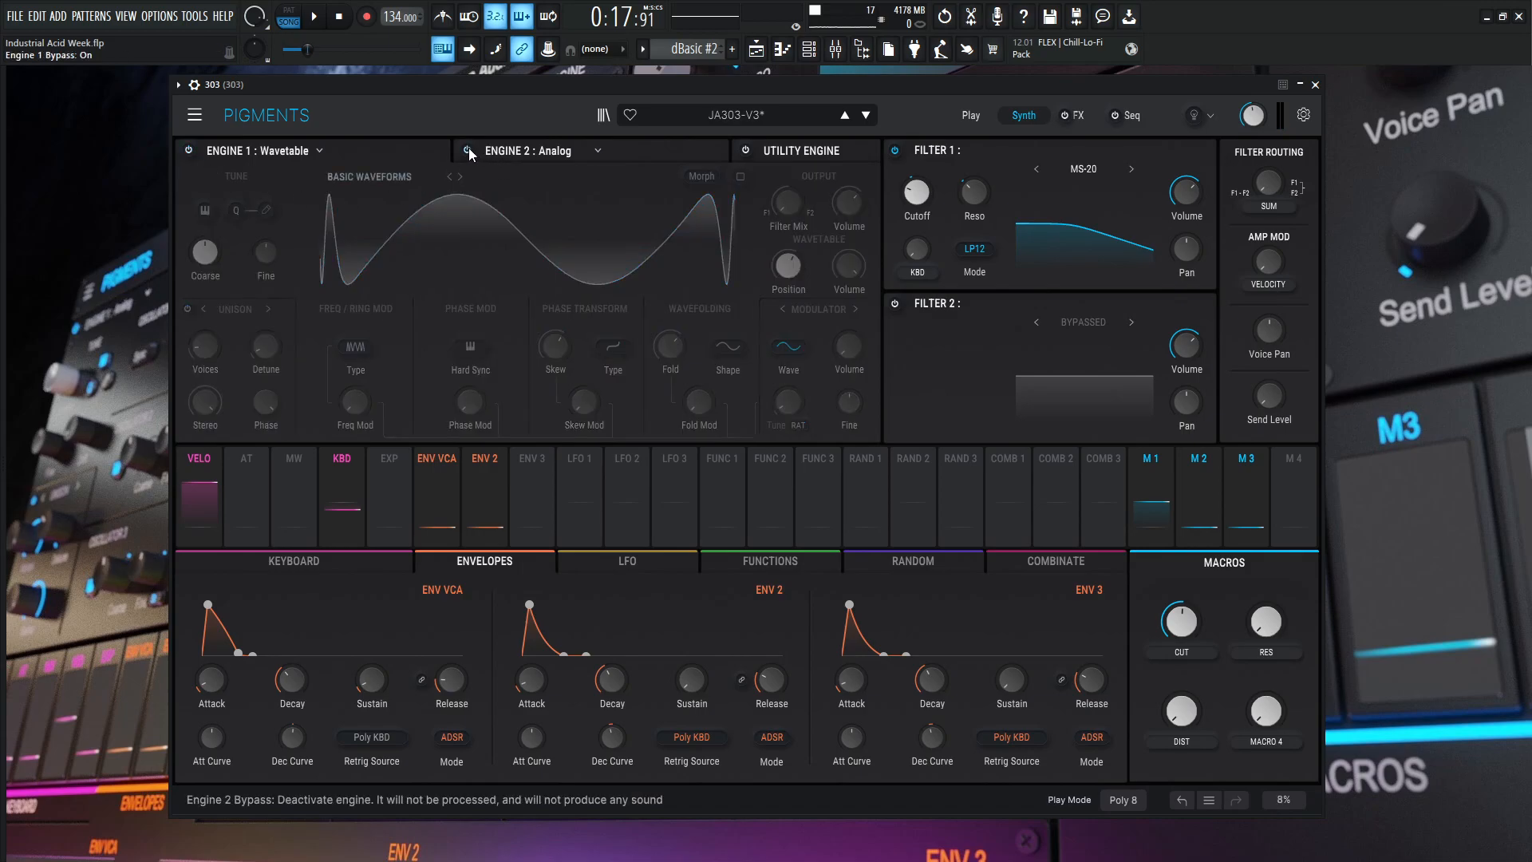
left_click(636, 153)
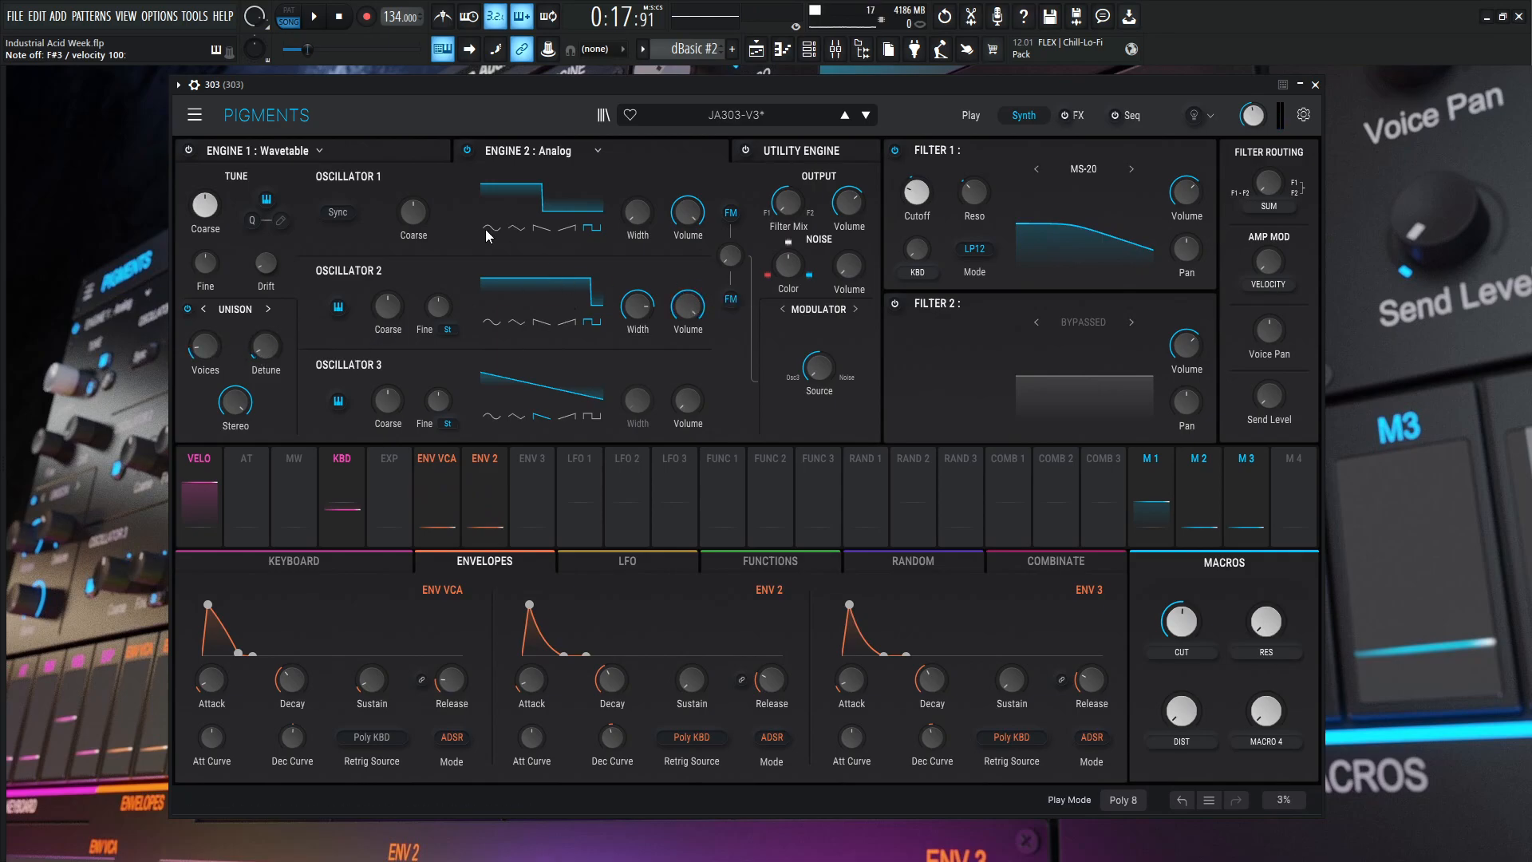
Display Engine 1's wavetable settings and return to Engine 2's analog oscillator settings
left_click(395, 152)
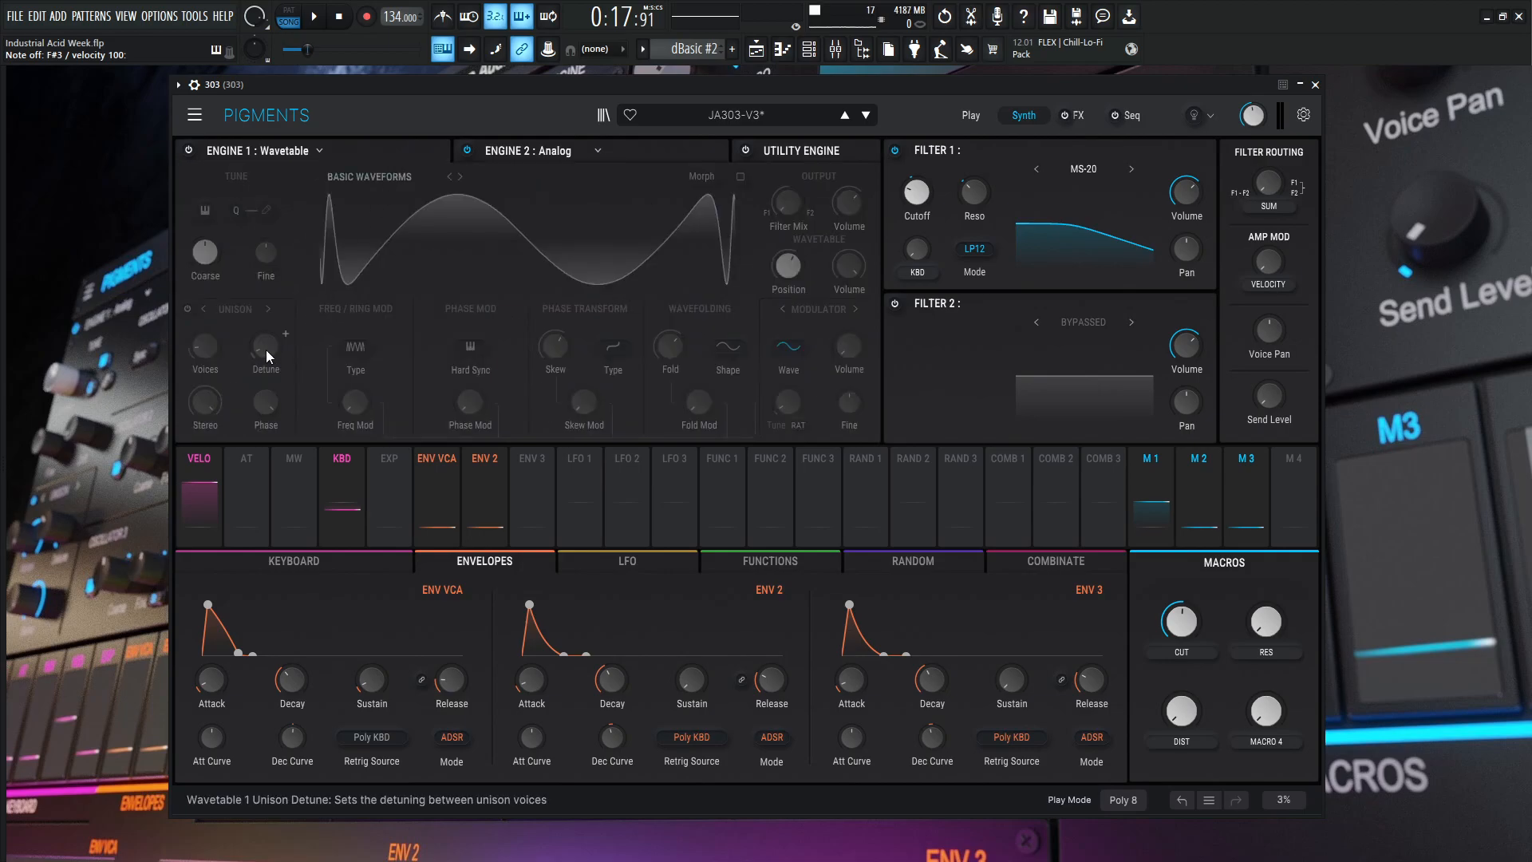
left_click(618, 150)
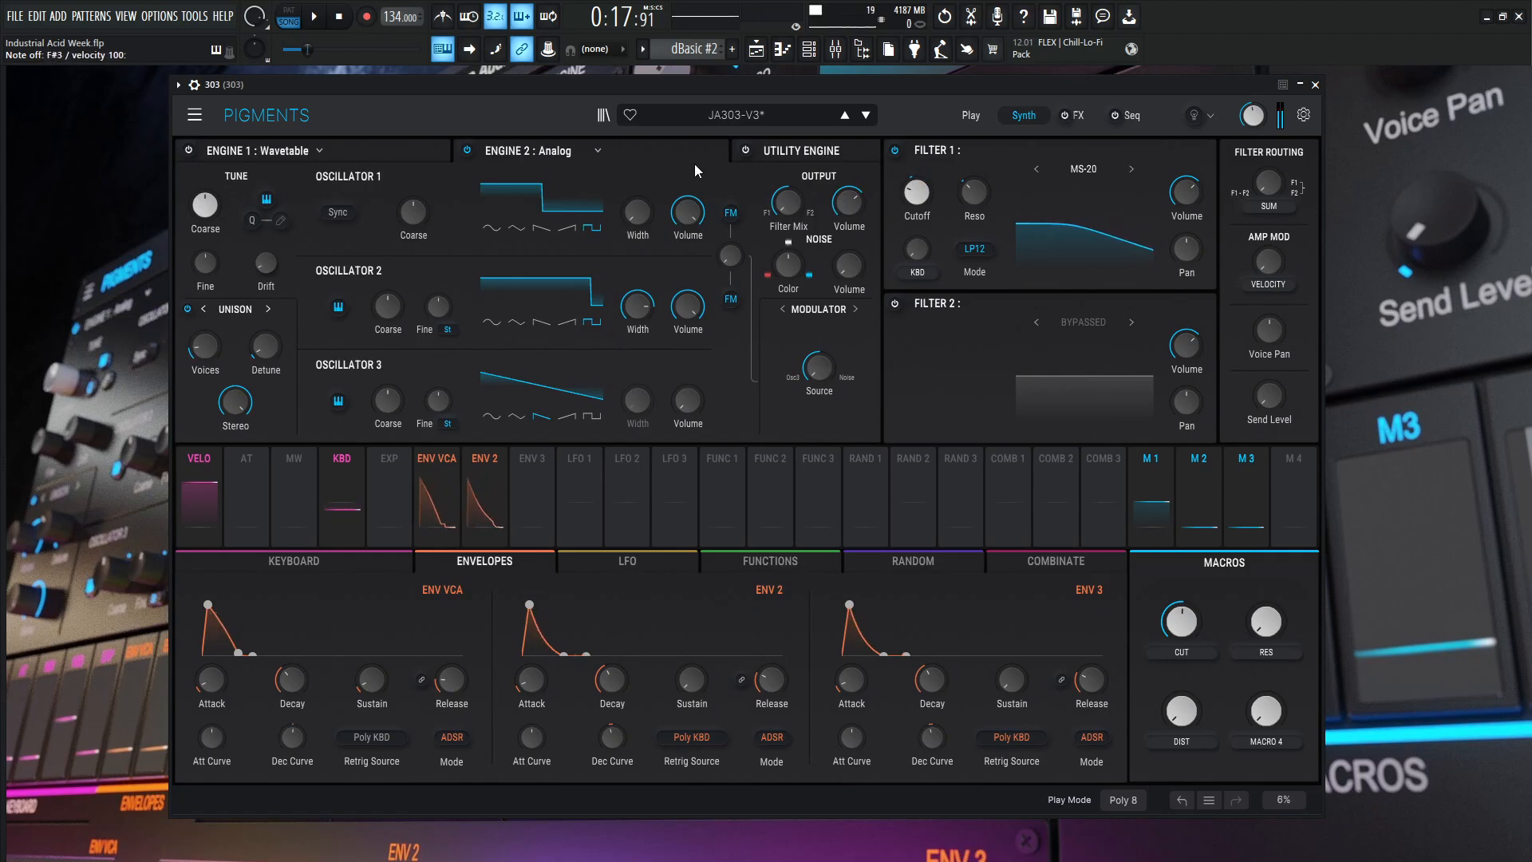
mouse_move(782, 206)
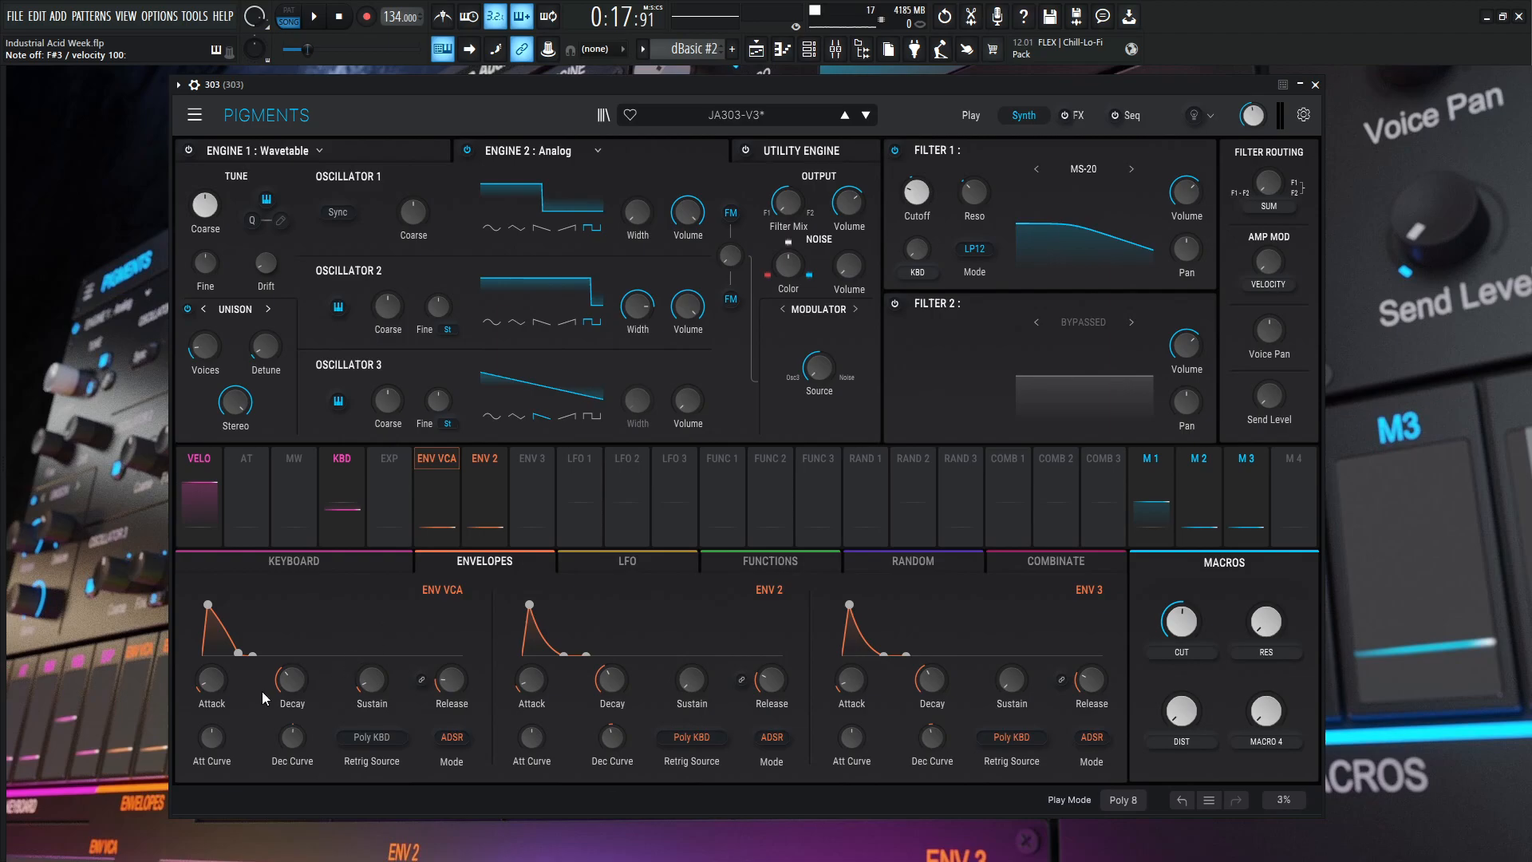
Examine the attack, decay, decay curve, sustain and release settings of the VCA envelope
mouse_move(217, 686)
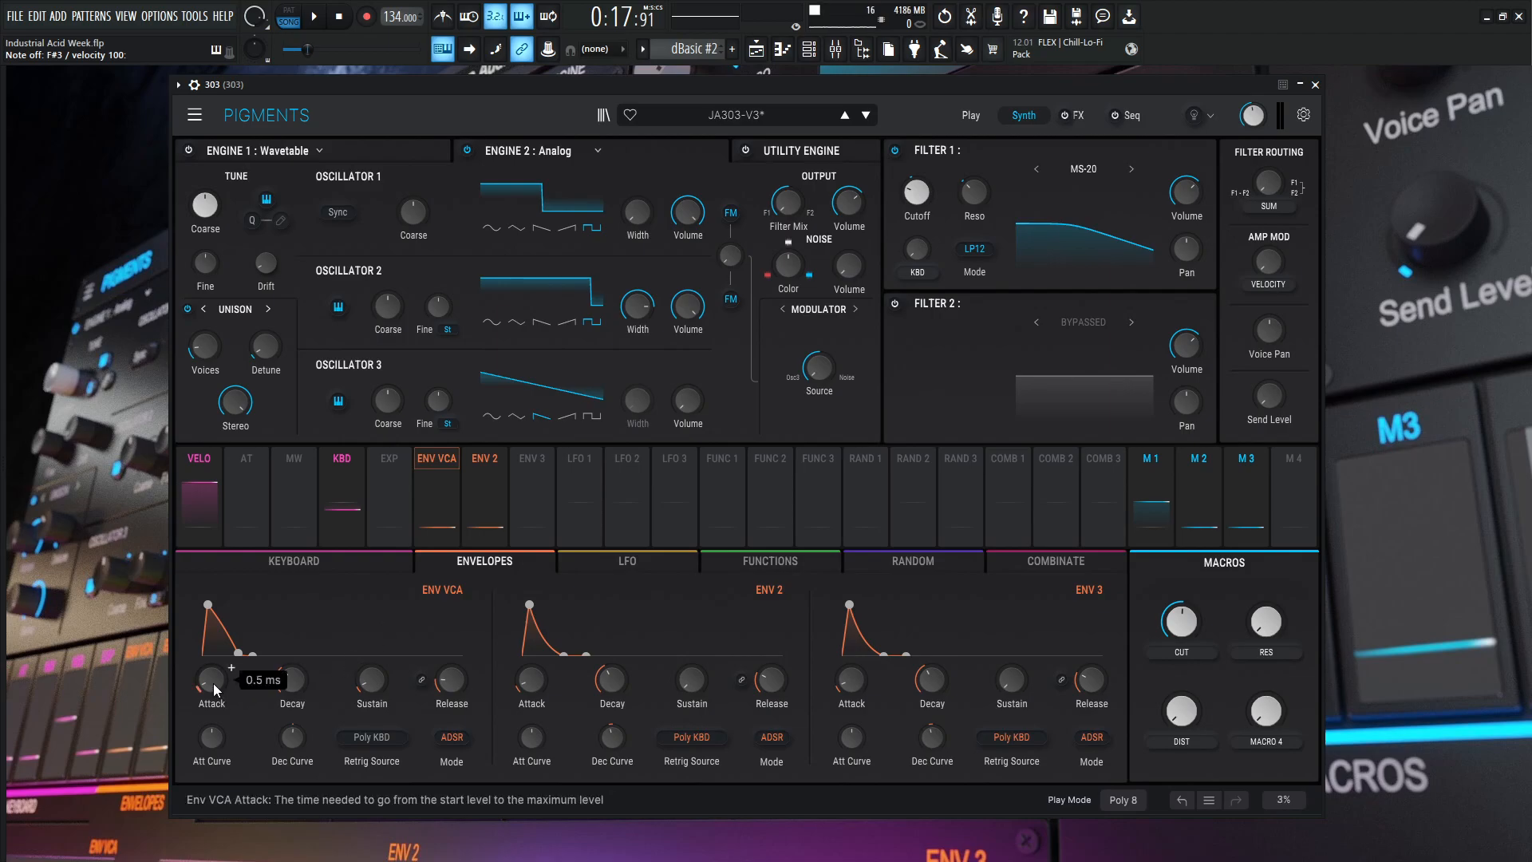
mouse_move(294, 686)
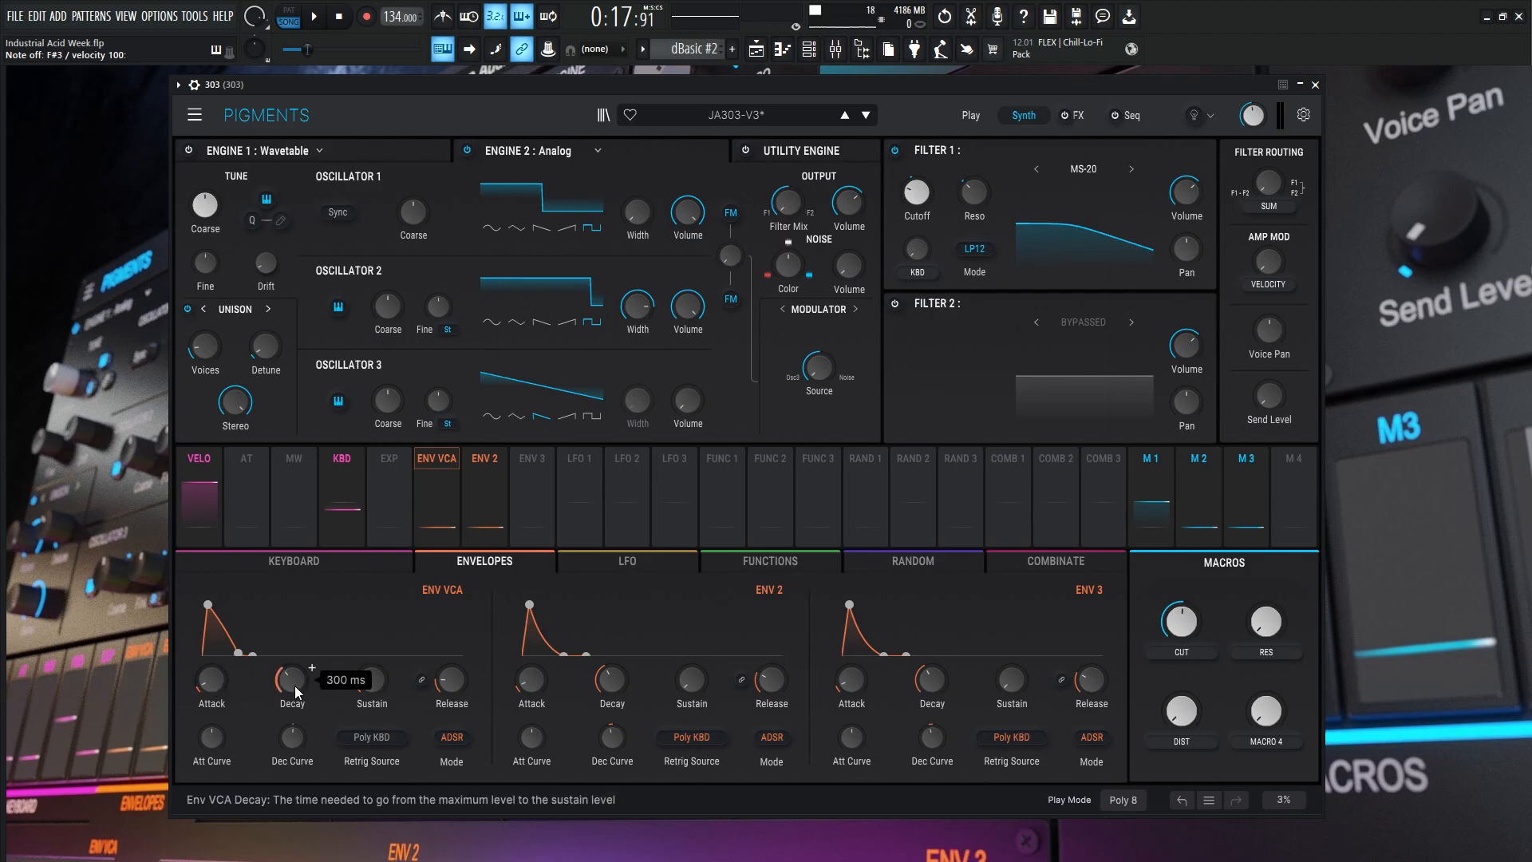
mouse_move(295, 736)
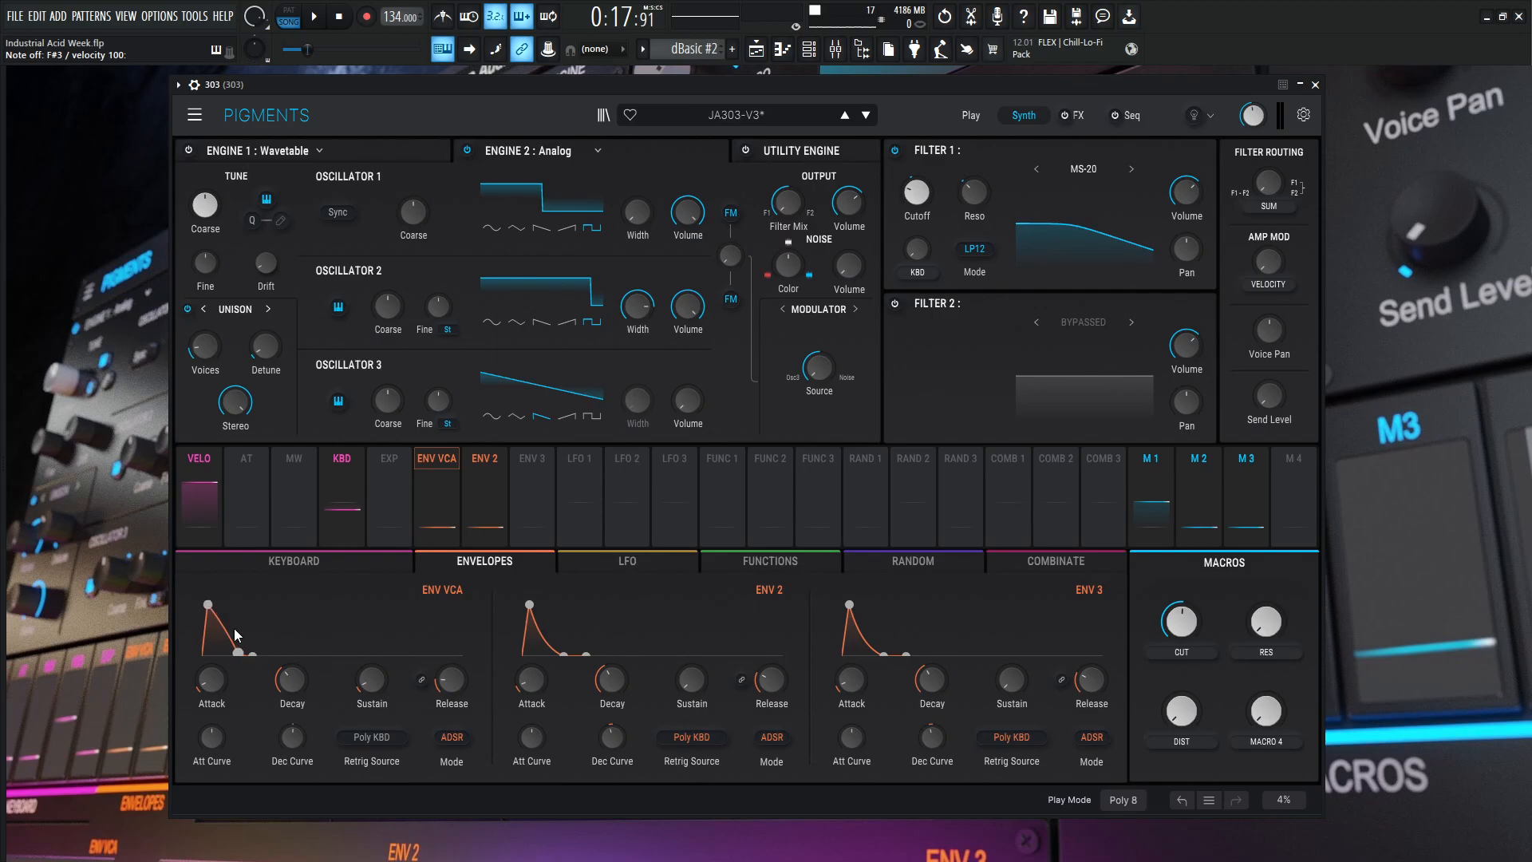
mouse_move(376, 683)
mouse_move(458, 687)
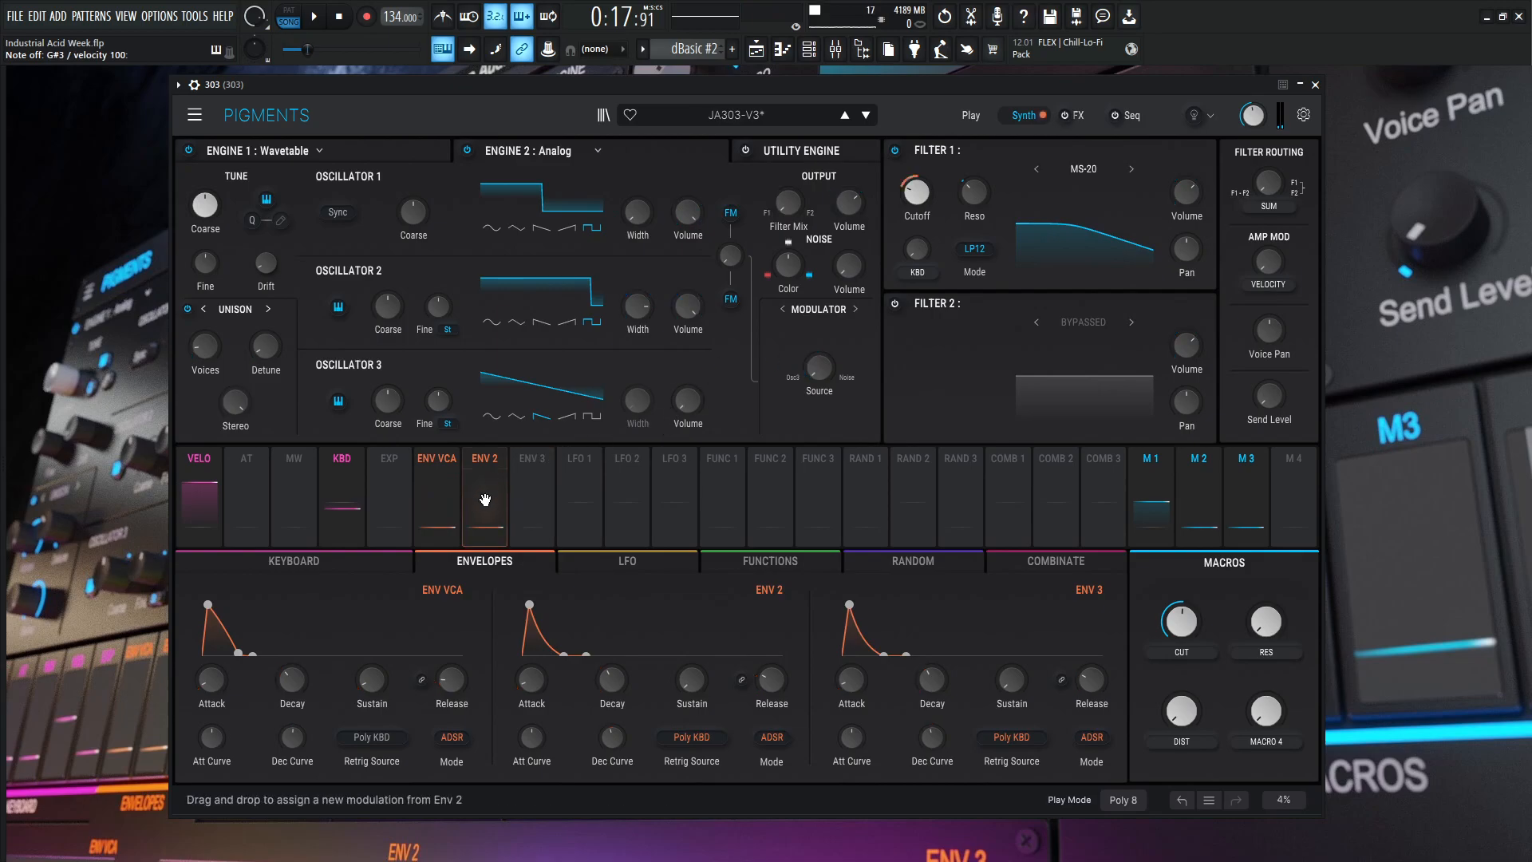
Show Env 2's modulation routing to the Filter 1 cutoff and turn the Cut macro down to 0.00
left_click(497, 466)
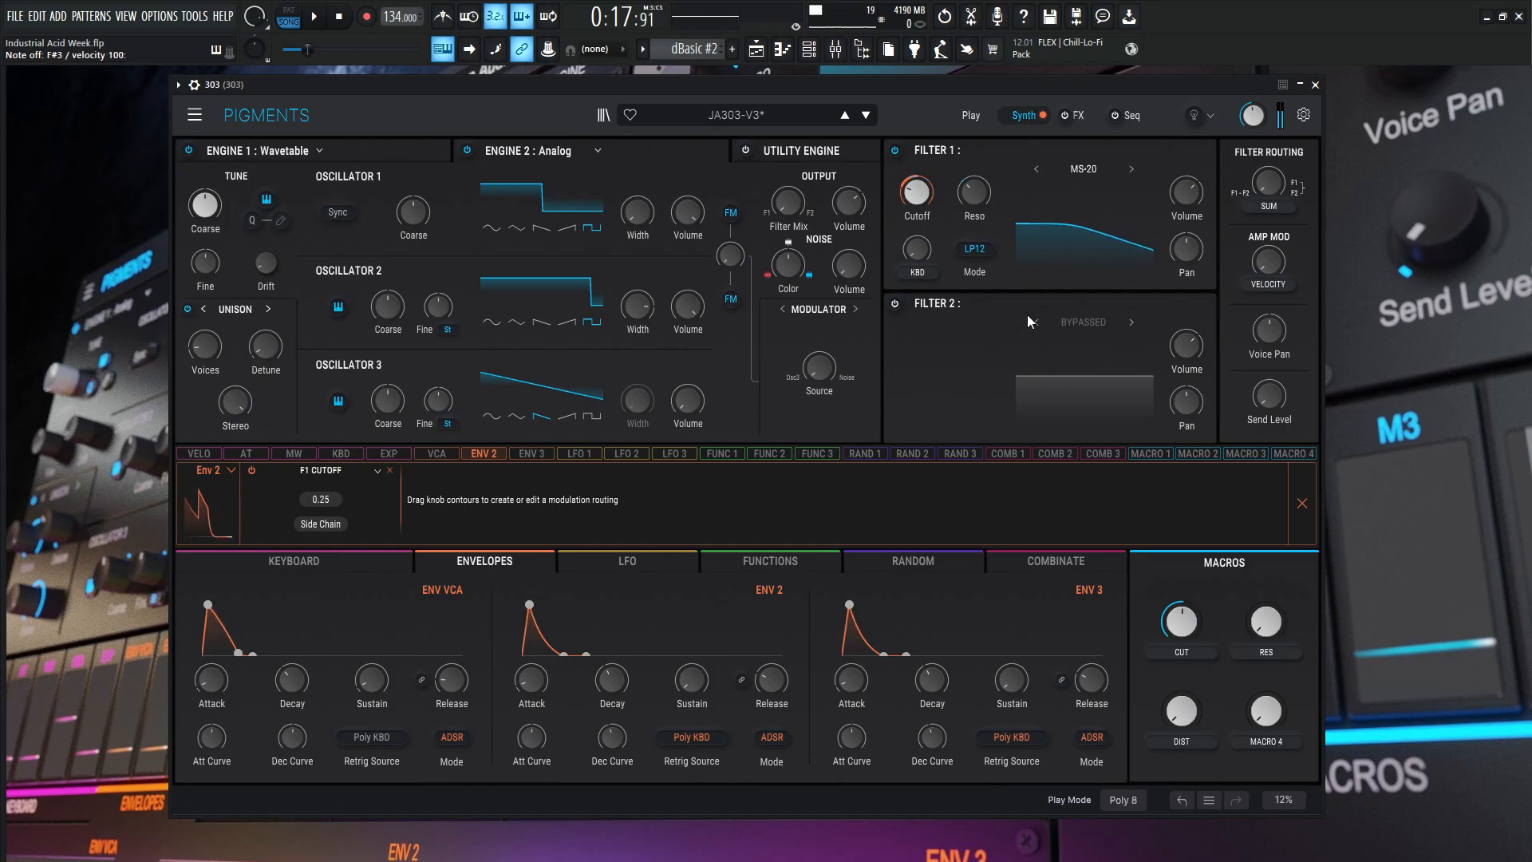
left_click_drag(1181, 621, 1181, 669)
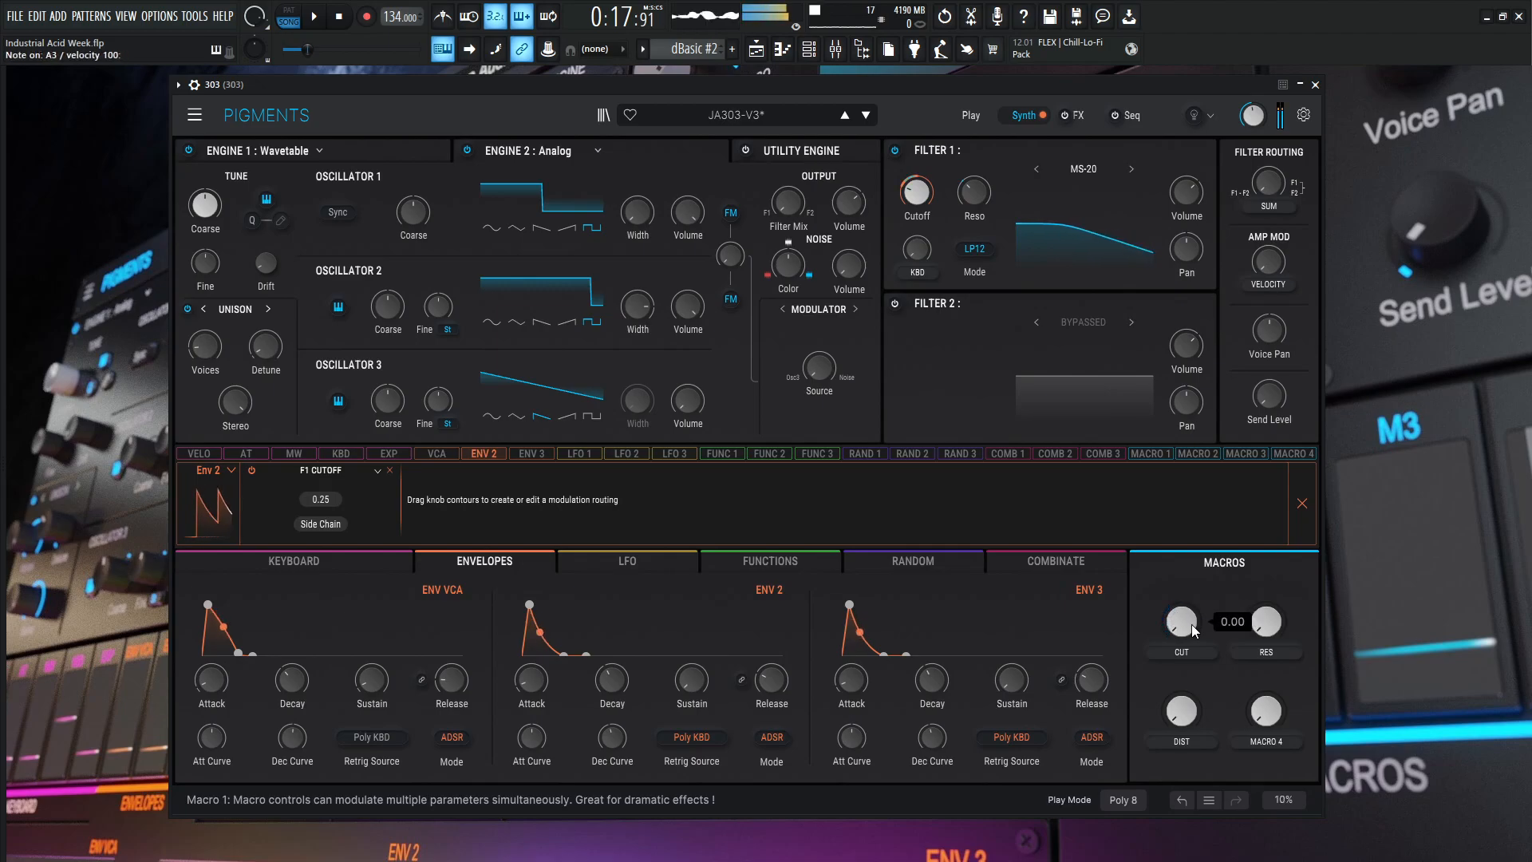
mouse_move(912, 195)
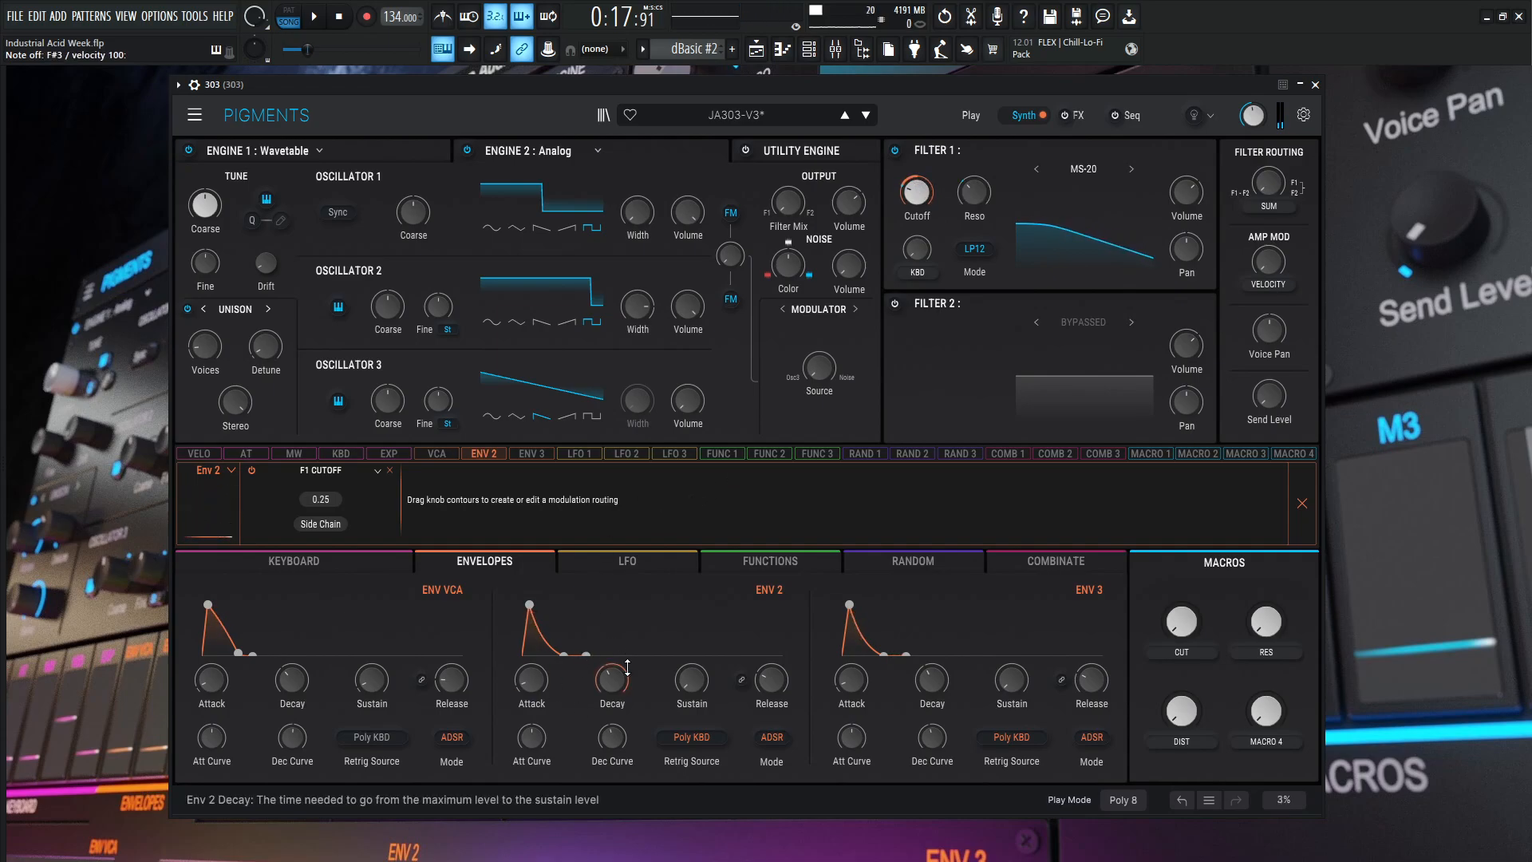
Examine Env 2's attack, sustain, release and curve settings, and close its modulation routing view
mouse_move(537, 679)
mouse_move(691, 683)
mouse_move(778, 685)
mouse_move(614, 742)
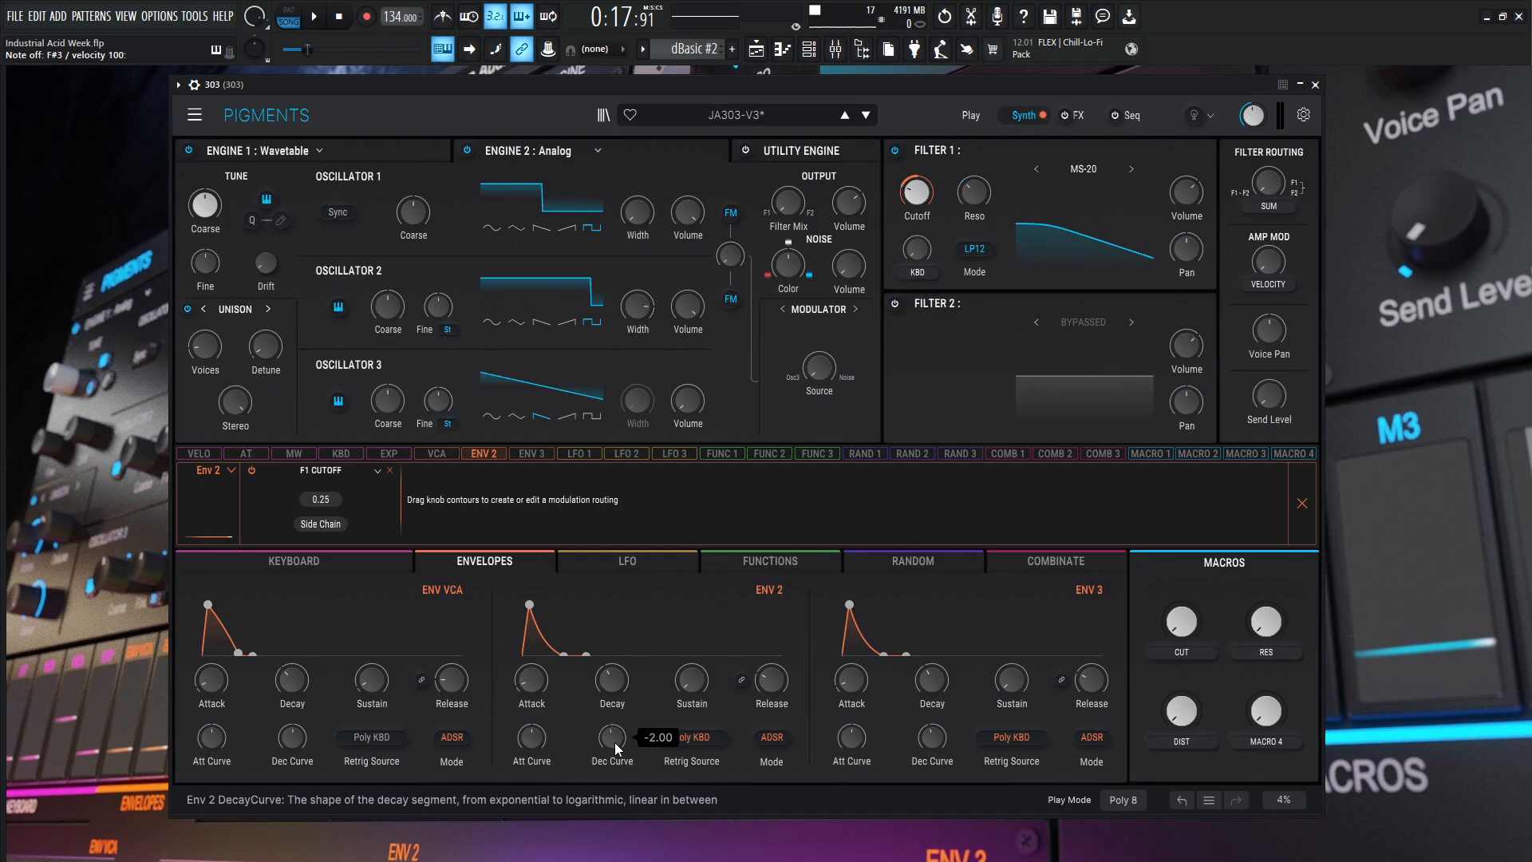
mouse_move(532, 746)
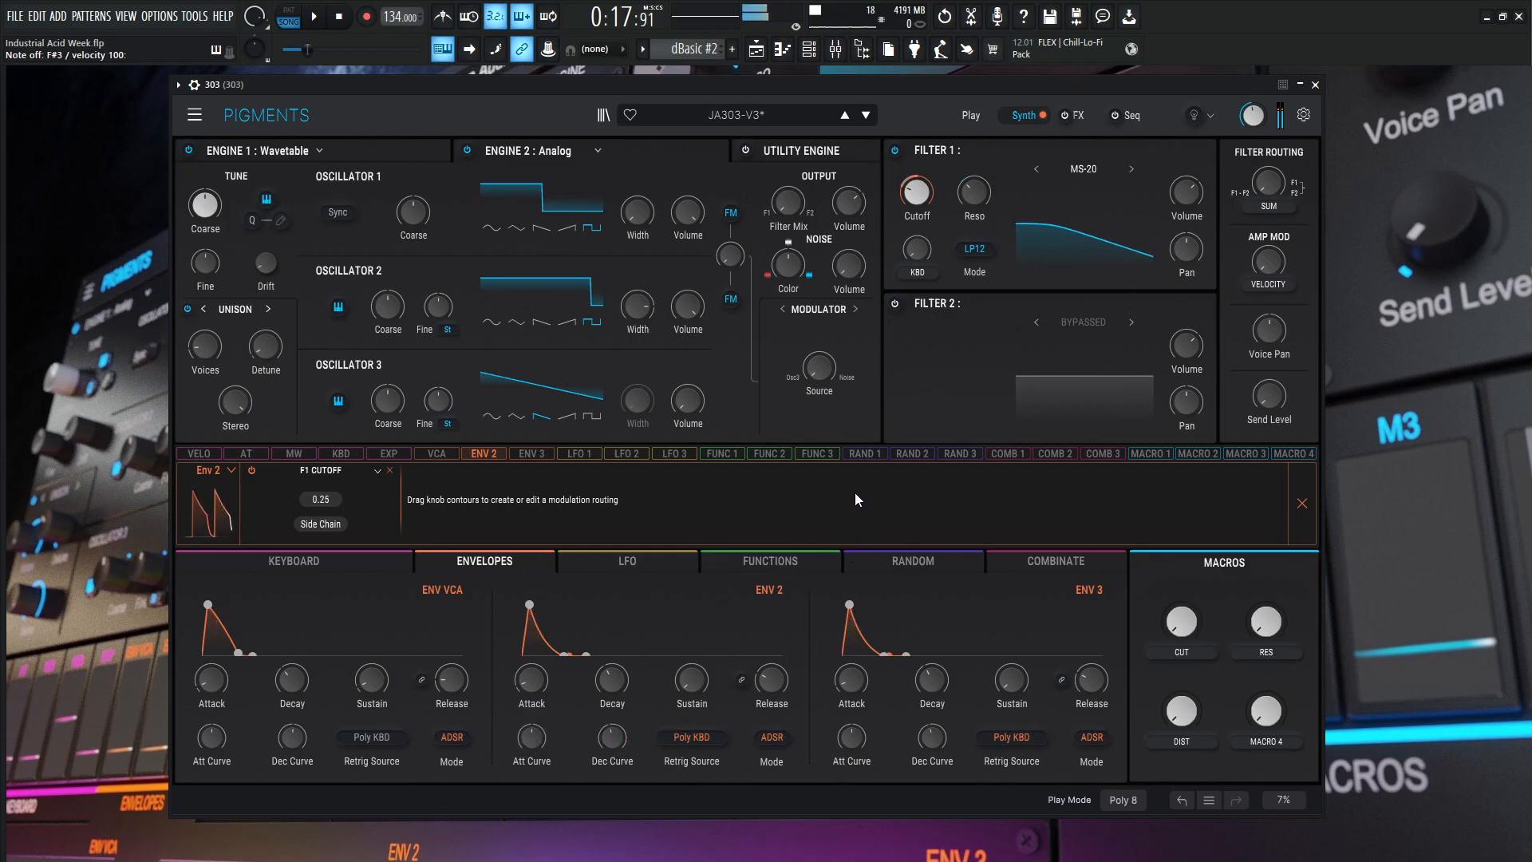
left_click(1302, 503)
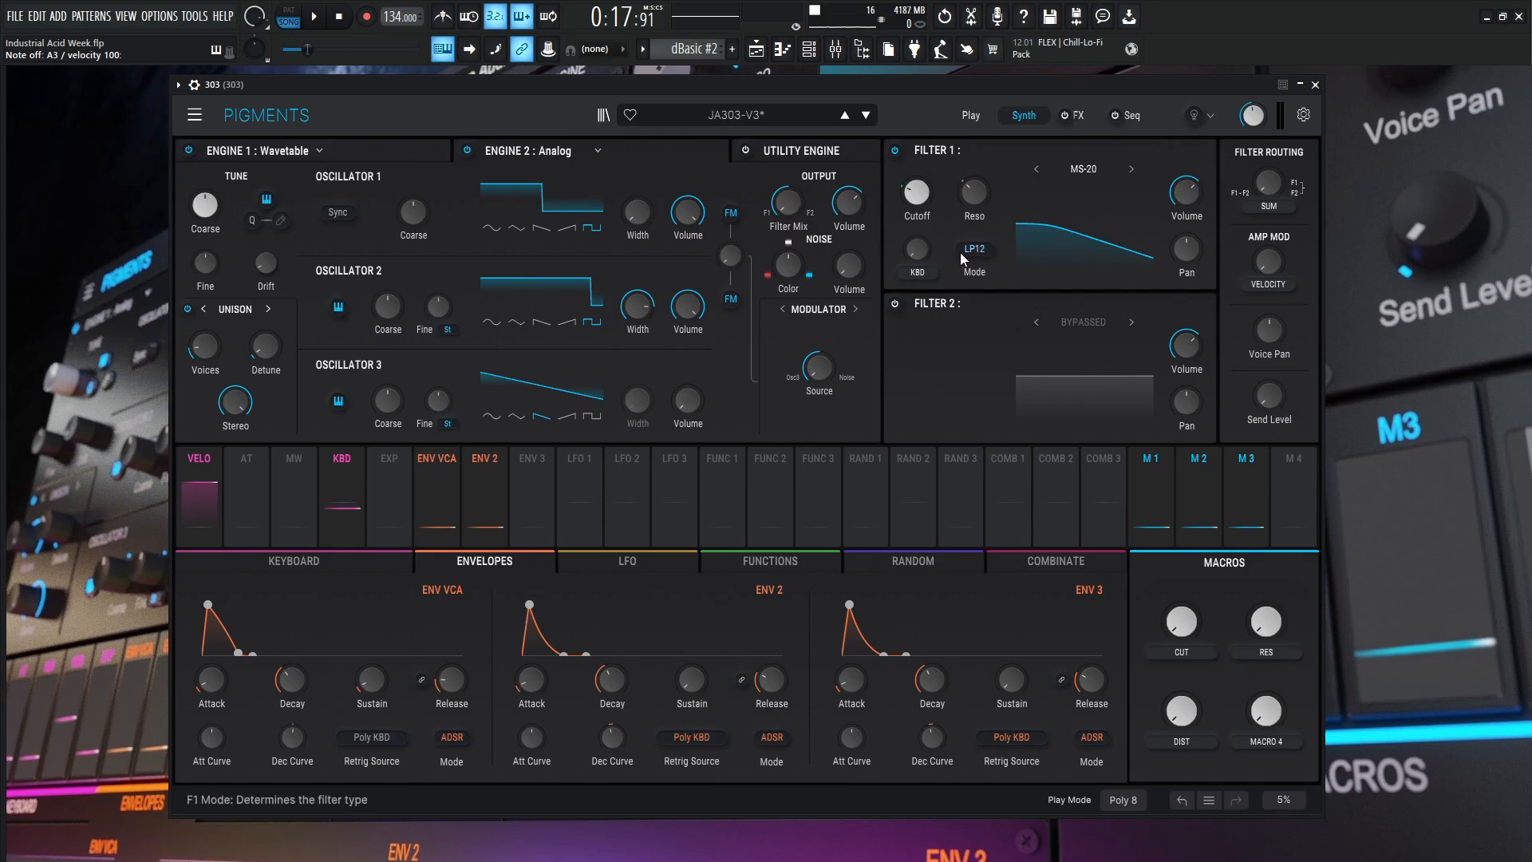
Examine how much Macro 2 modulates Filter 1's resonance and try out the Res macro
mouse_move(973, 190)
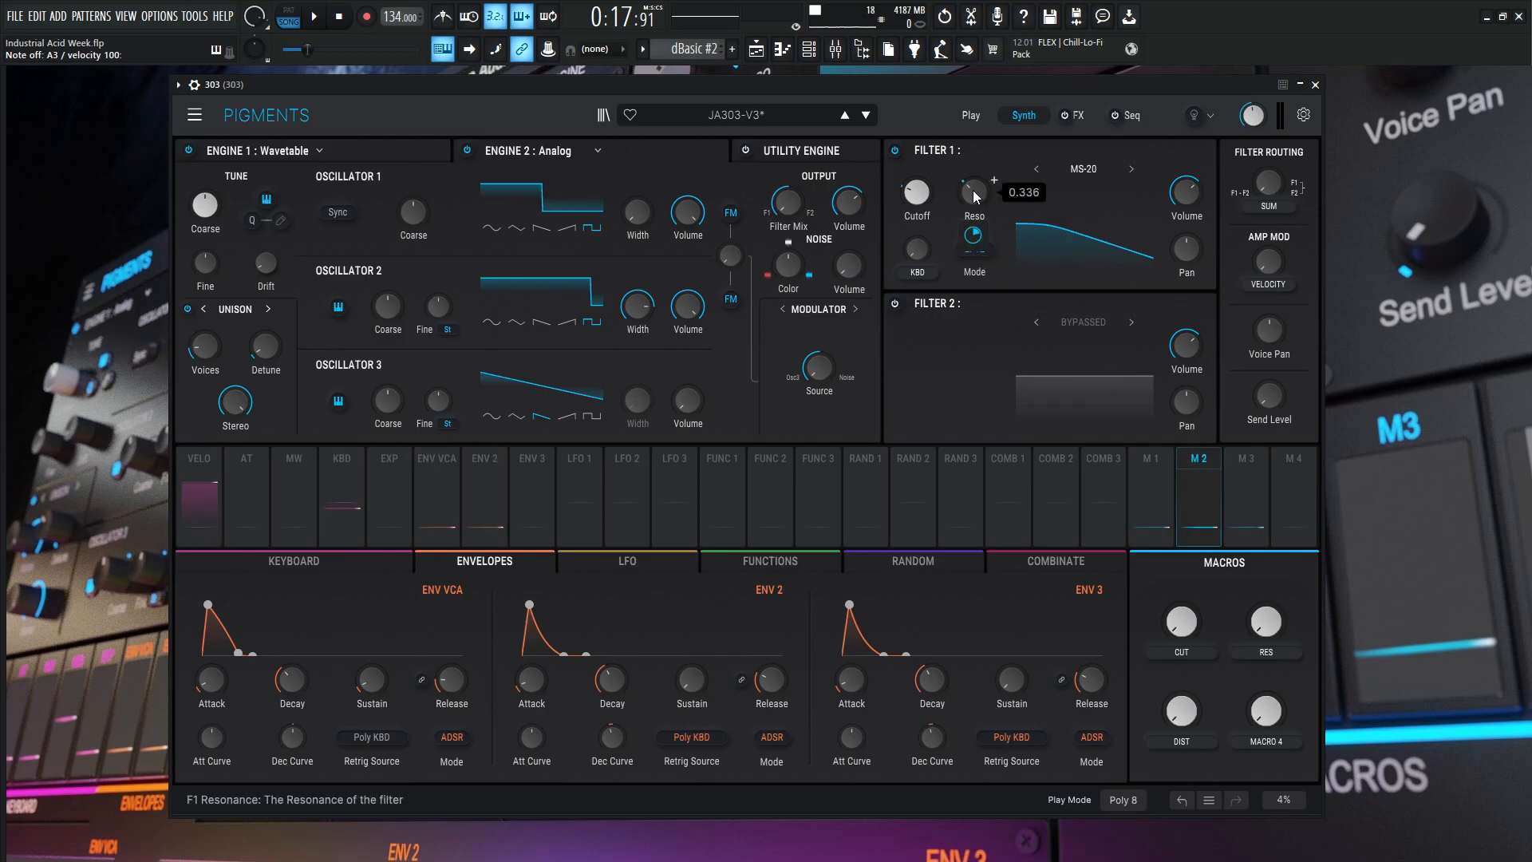
mouse_move(1267, 621)
mouse_move(973, 235)
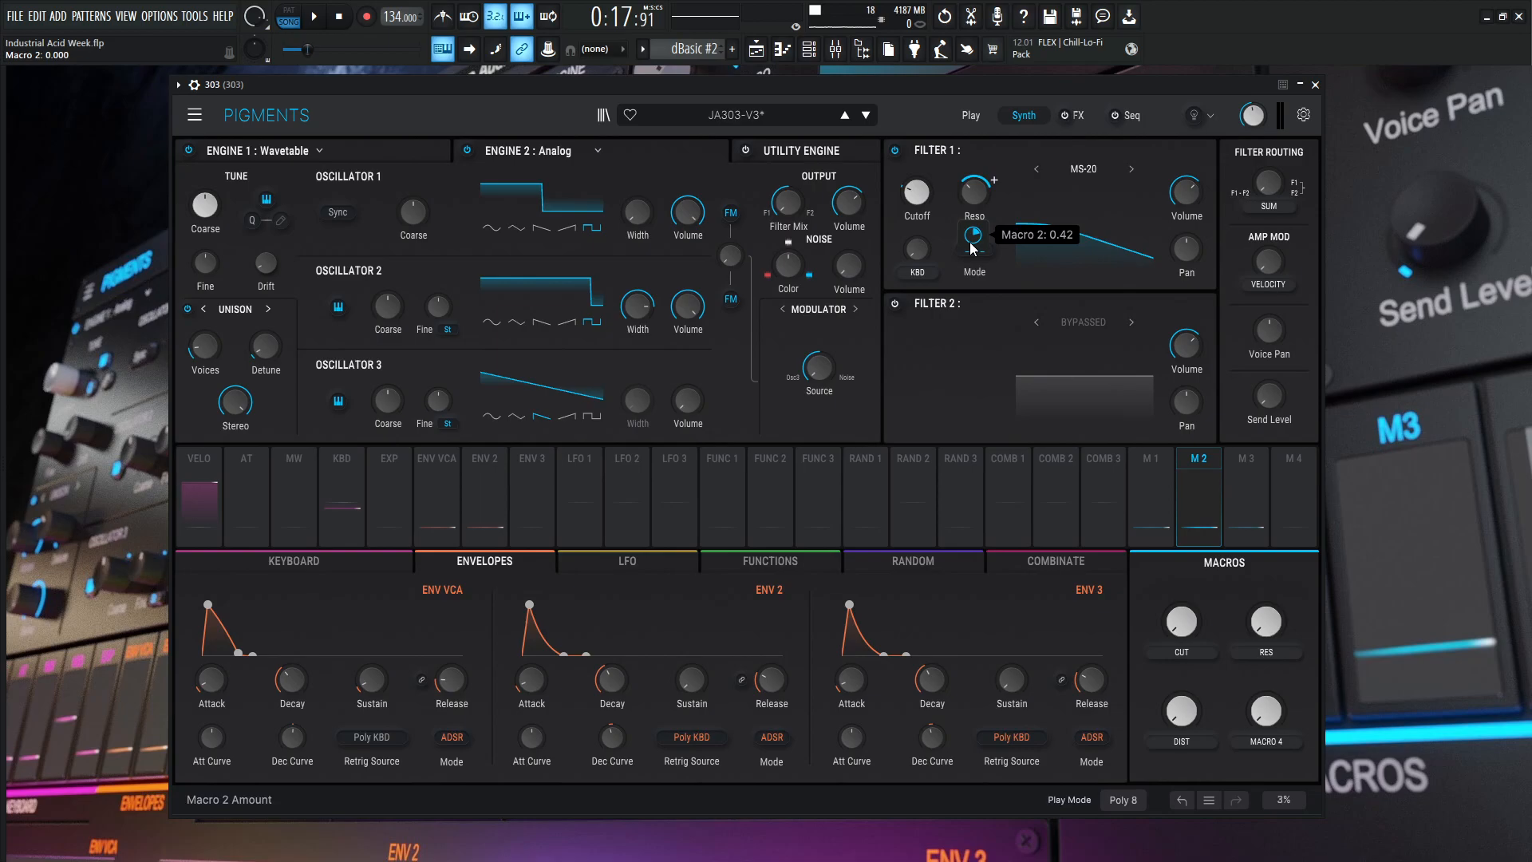
mouse_move(1272, 621)
left_mouse_down()
mouse_move(1272, 550)
mouse_move(1272, 623)
mouse_move(1329, 613)
left_mouse_up()
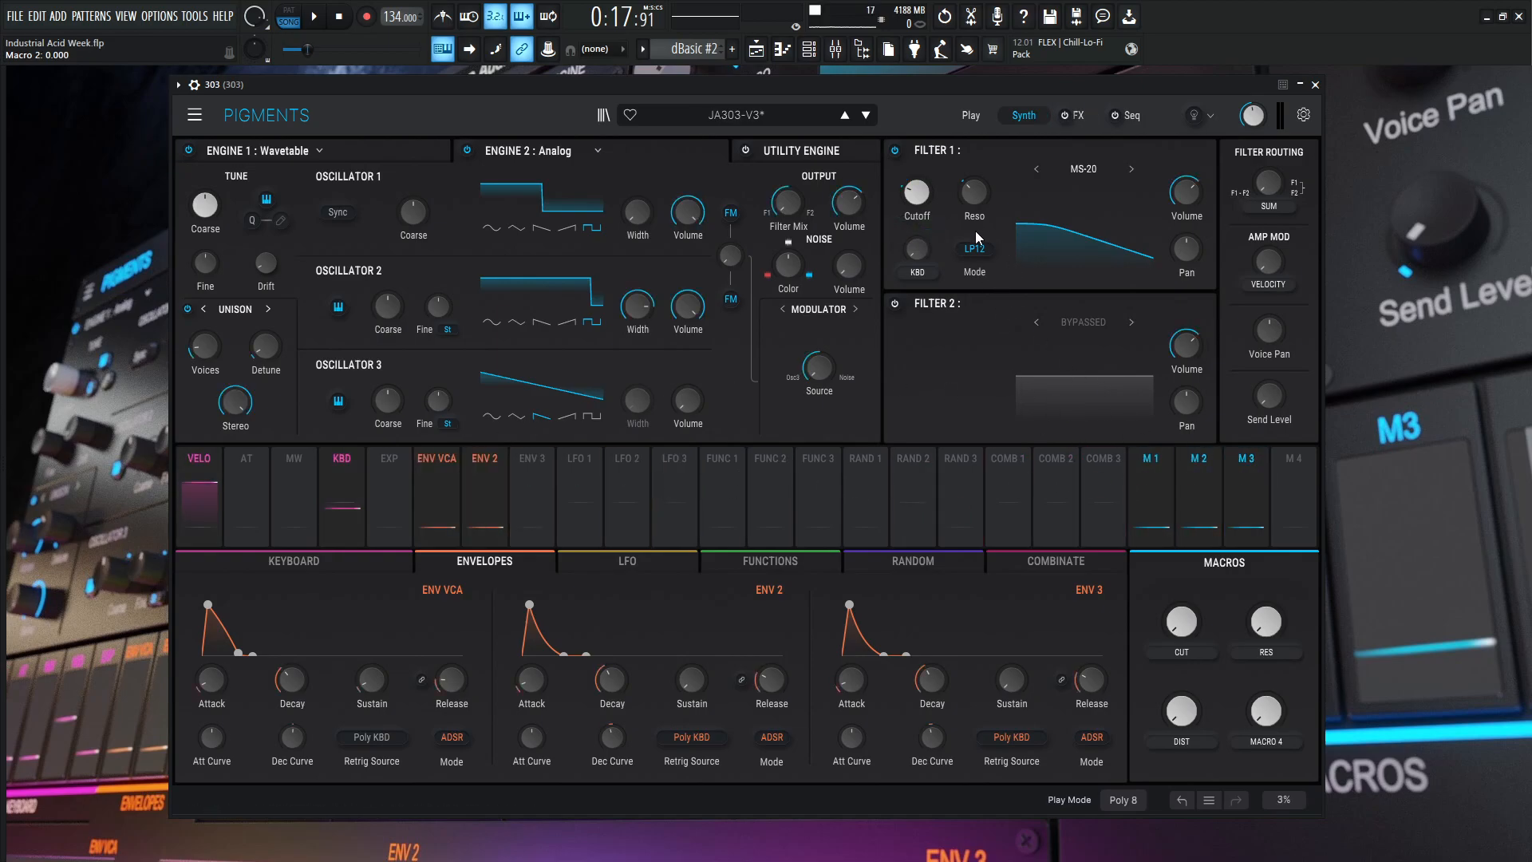
mouse_move(979, 236)
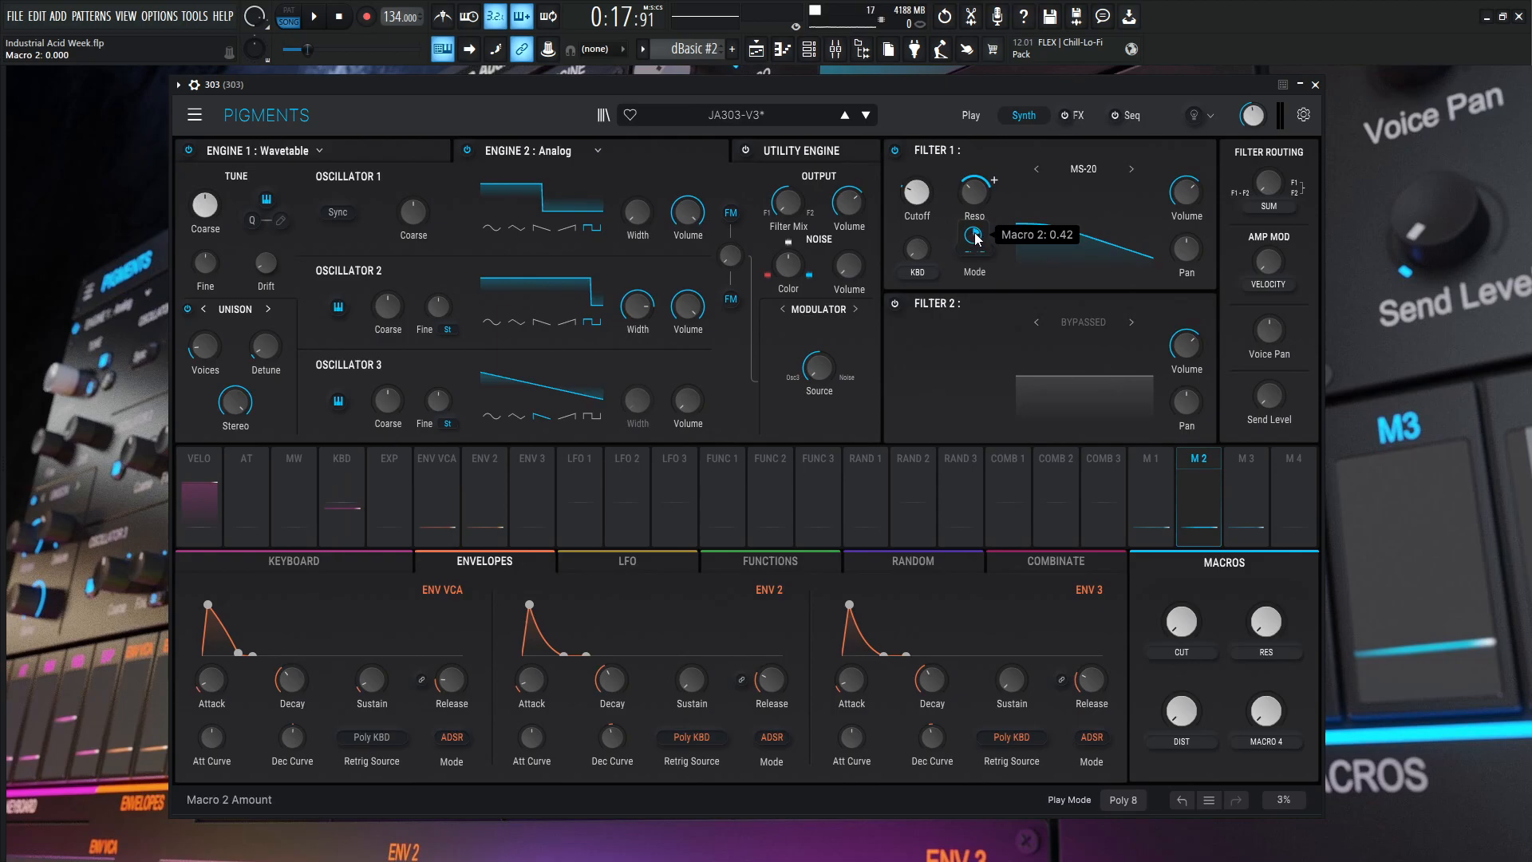
mouse_move(1272, 621)
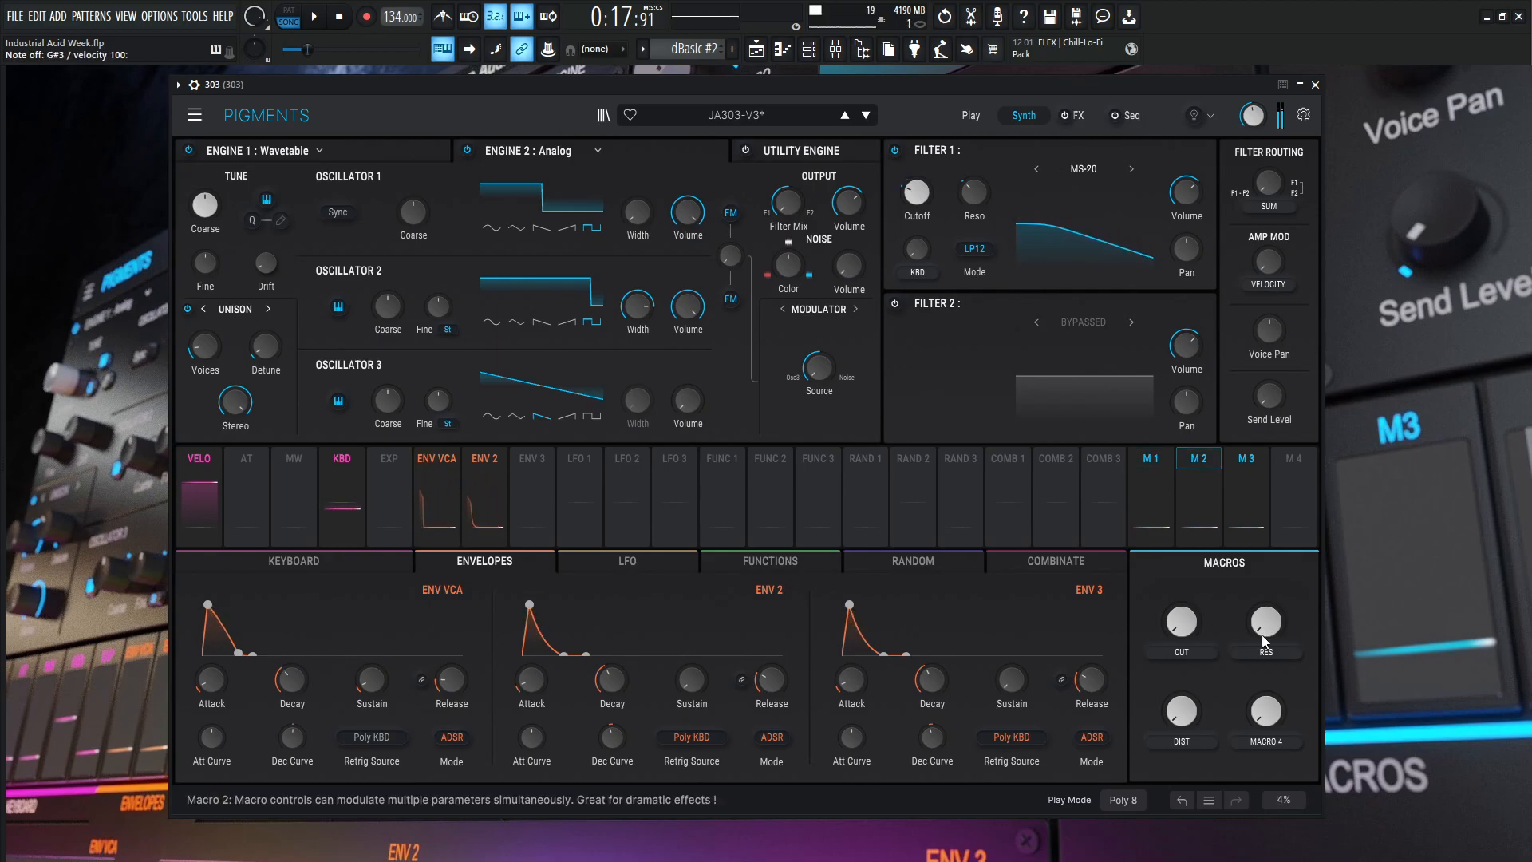
Play notes while sweeping the Cut macro up to maximum and back to zero to audition the Filter 1 cutoff
left_click_drag(1181, 622, 1182, 592)
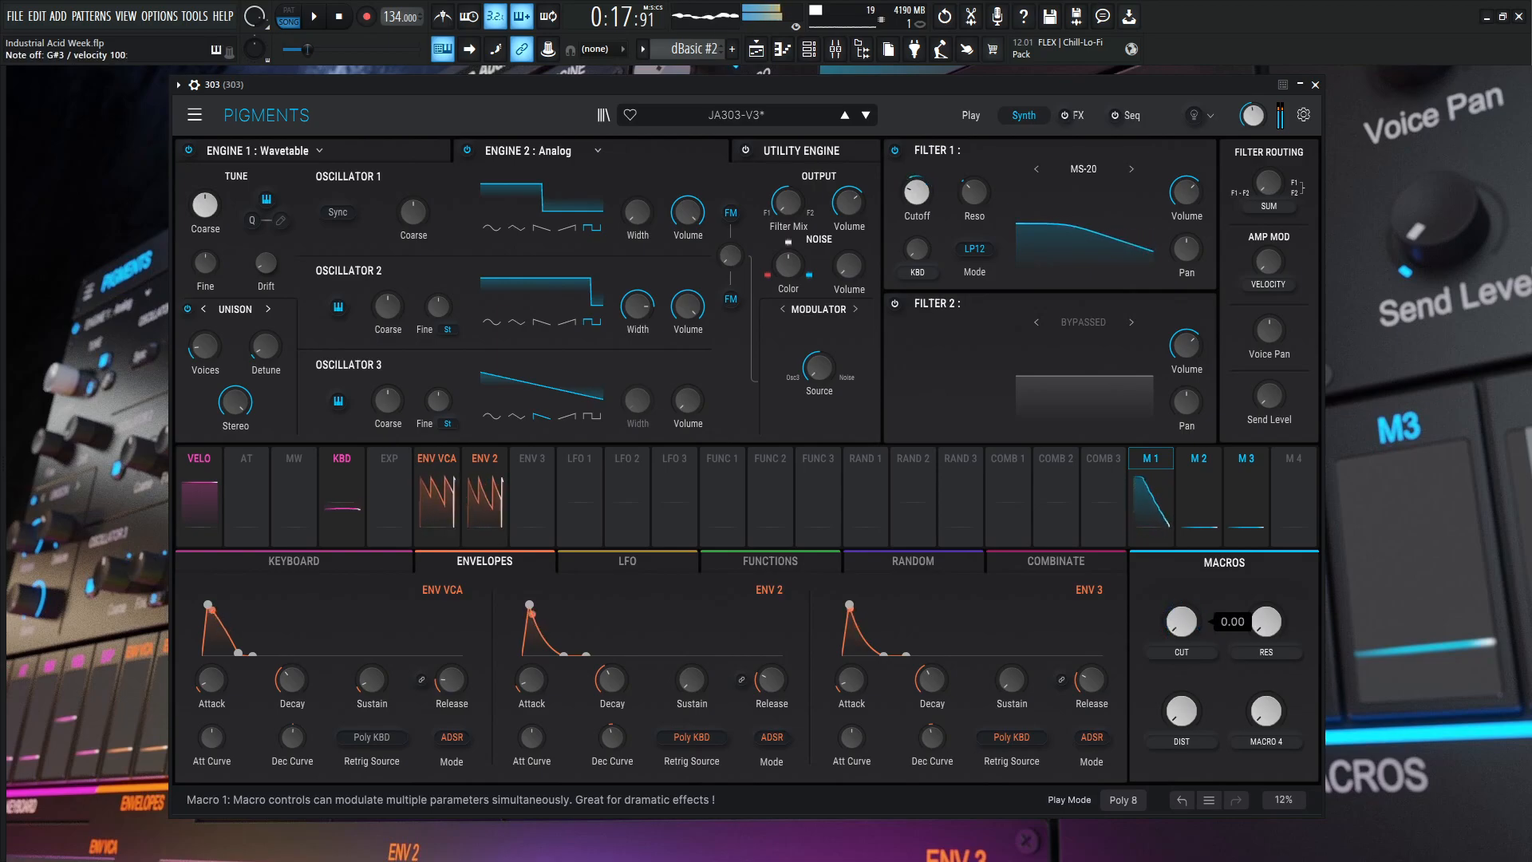
mouse_move(916, 192)
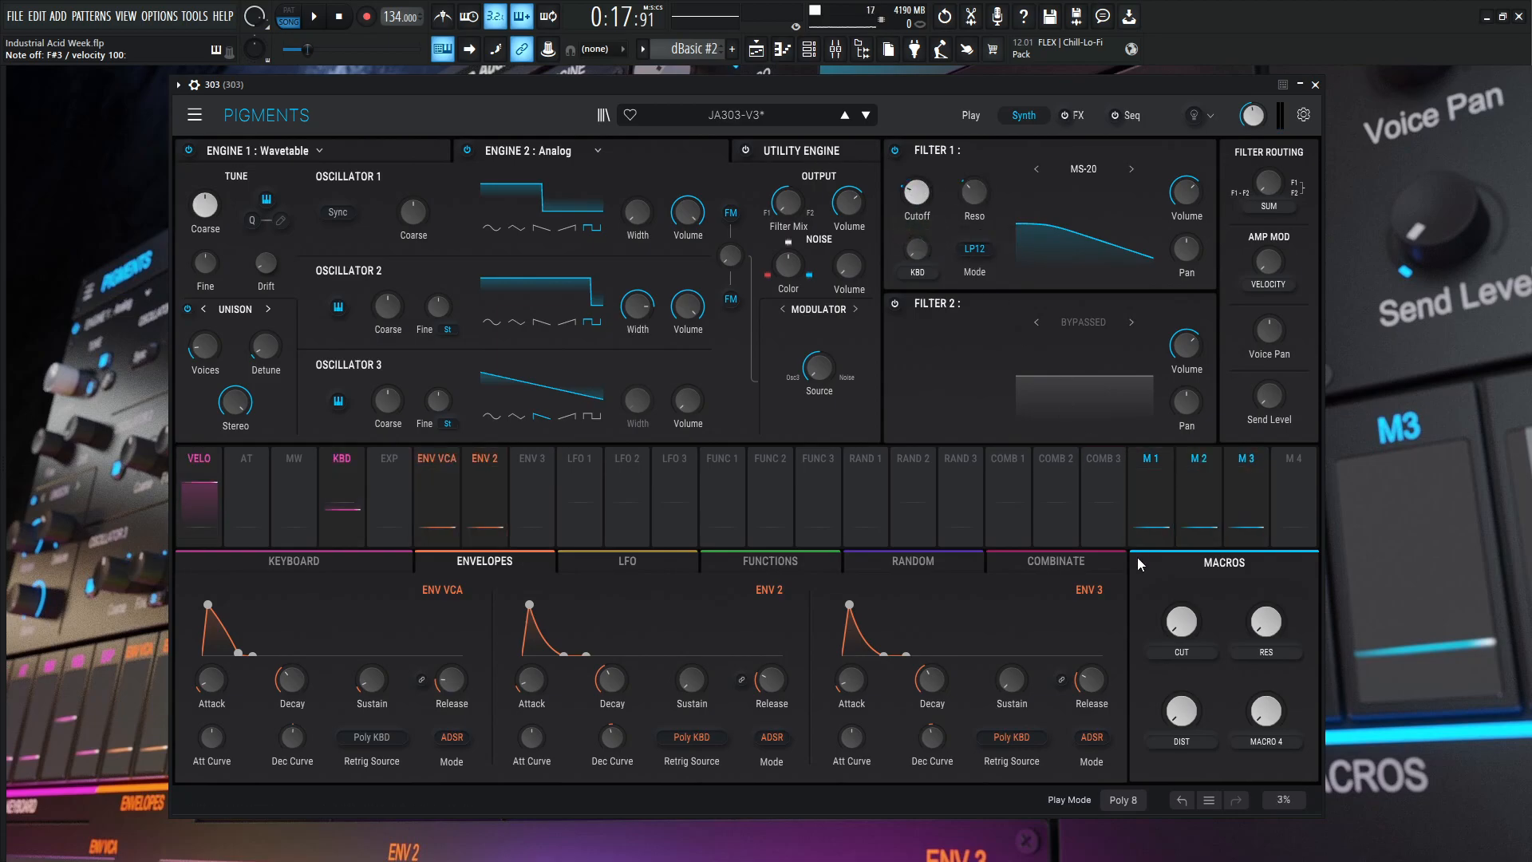
left_click_drag(1181, 621, 1182, 549)
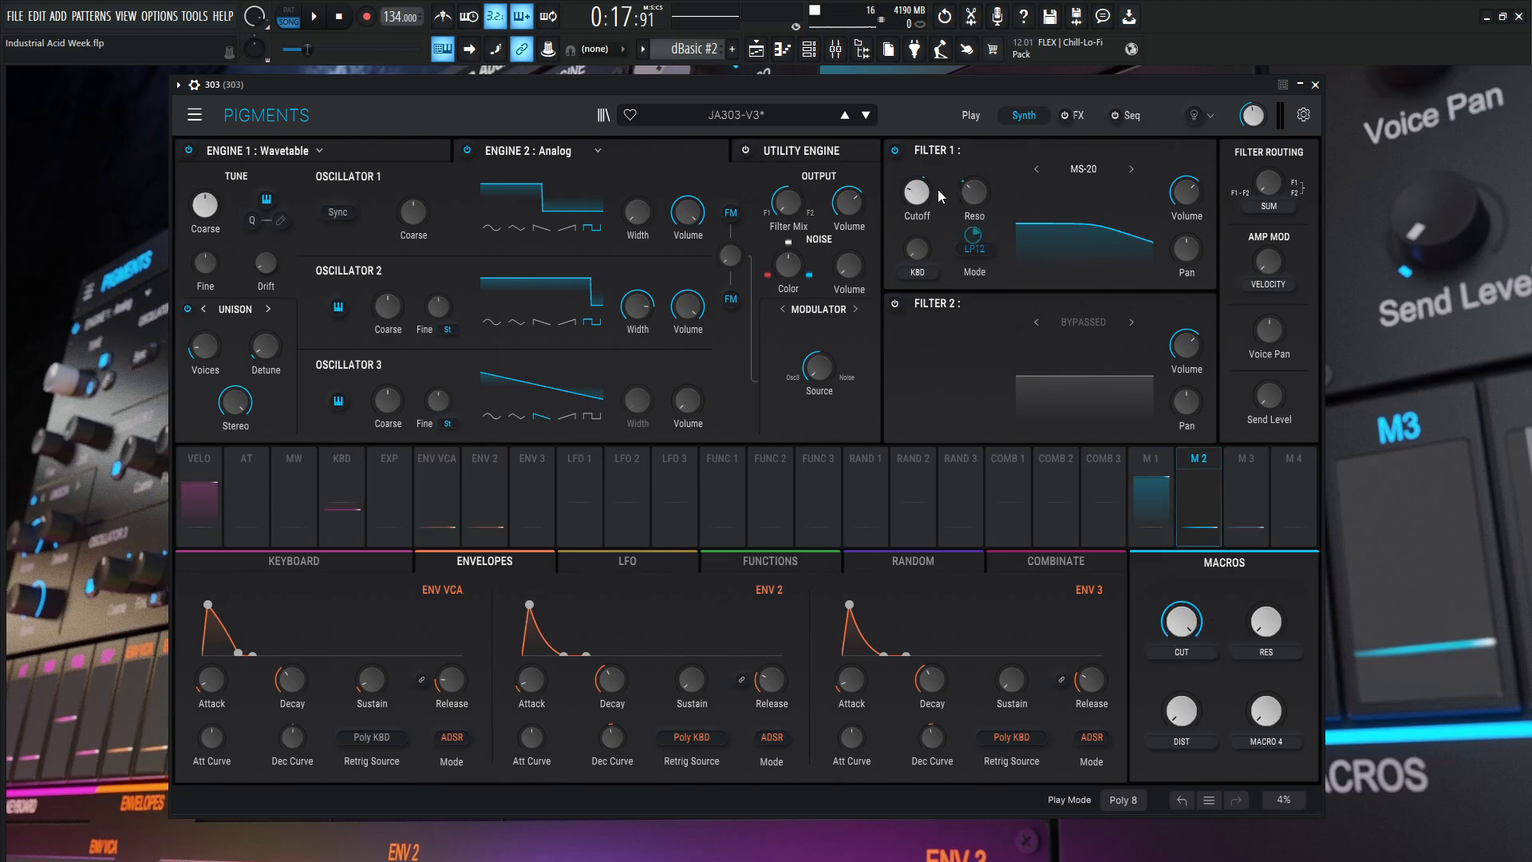
key("g")
left_click_drag(1181, 621, 1181, 675)
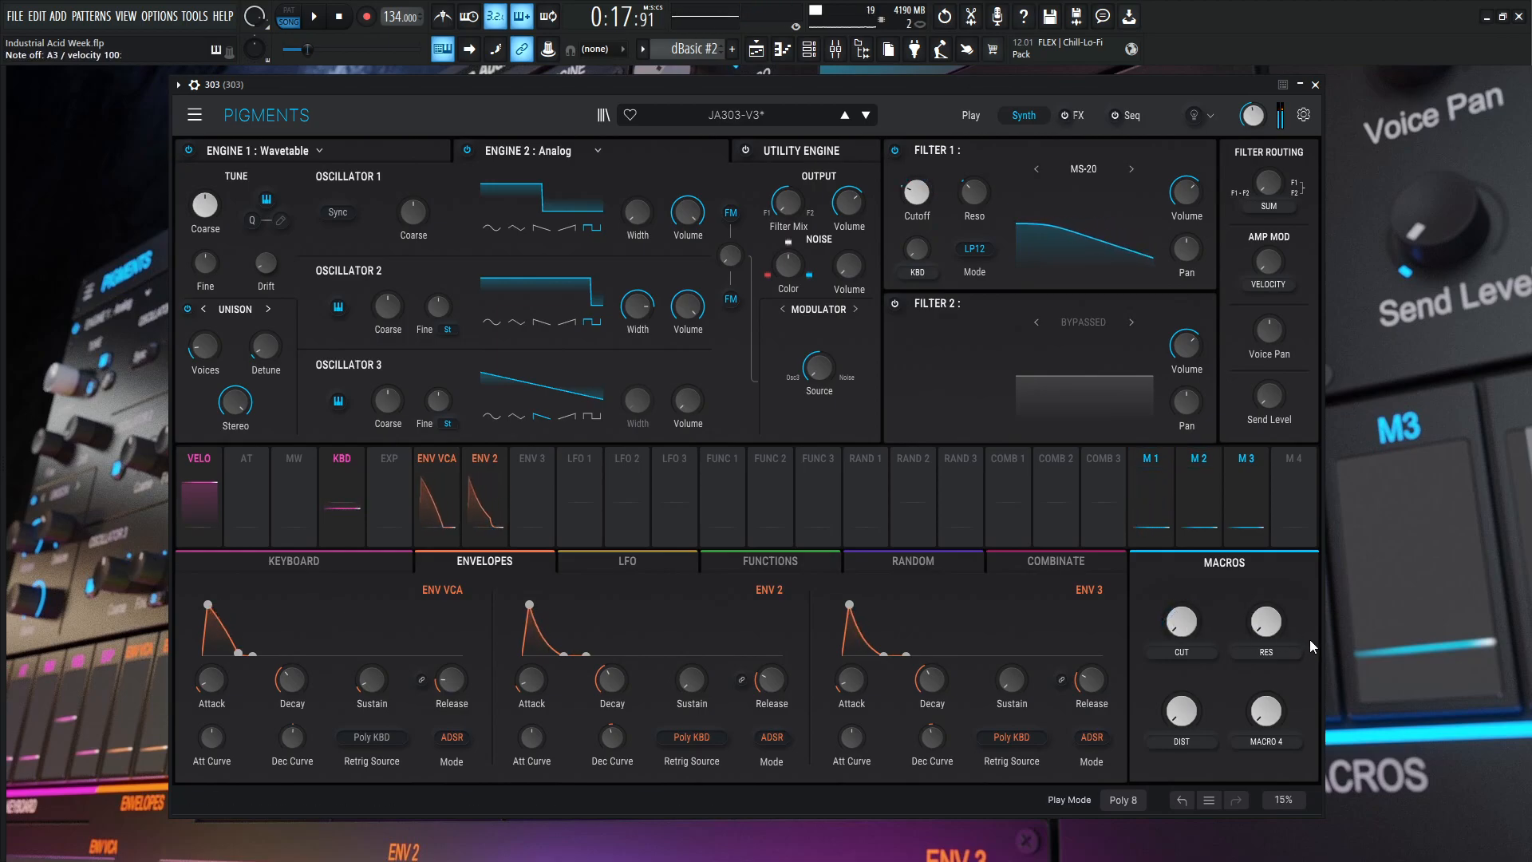
Raise the Res macro to slightly above halfway and the Cut macro to about halfway
left_click_drag(1267, 630, 1267, 555)
left_click_drag(1183, 627, 1183, 563)
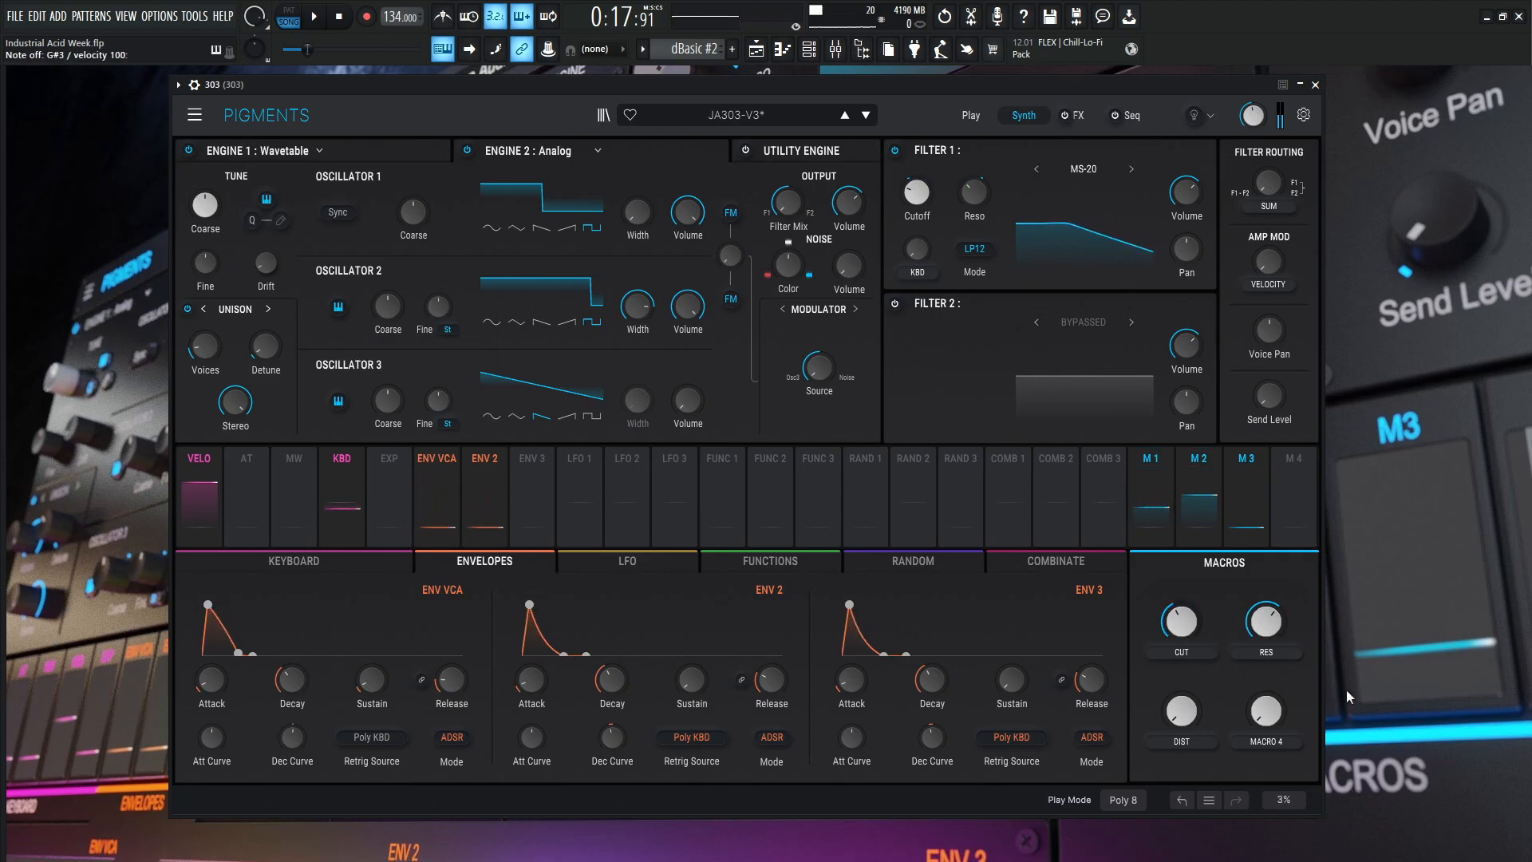
left_click_drag(1184, 629, 1184, 604)
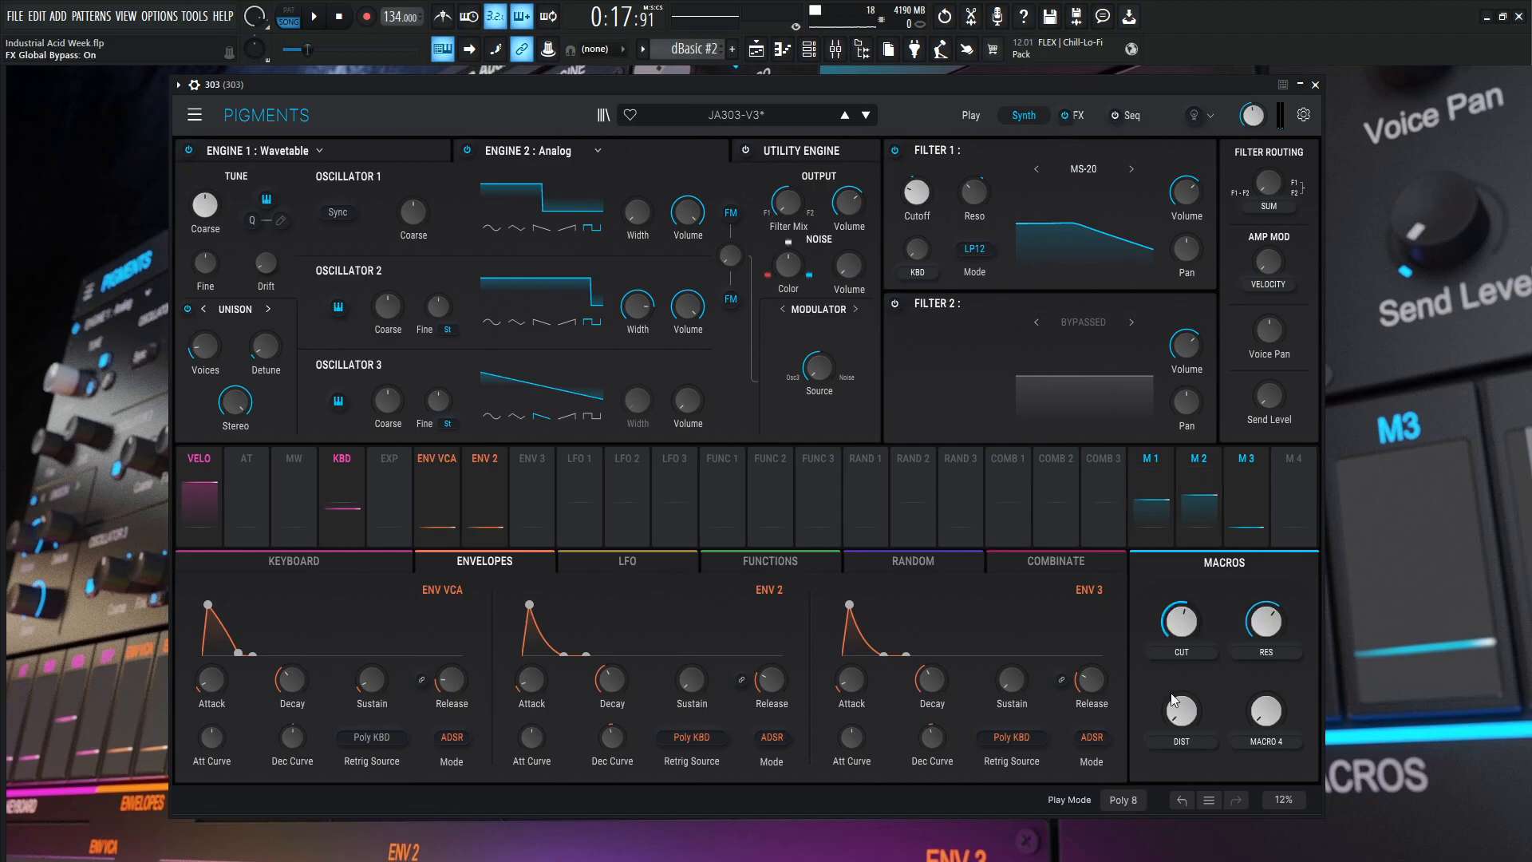
Open the effects section and display the FX A chain with its parametric EQ and two distortions
left_click(1083, 116)
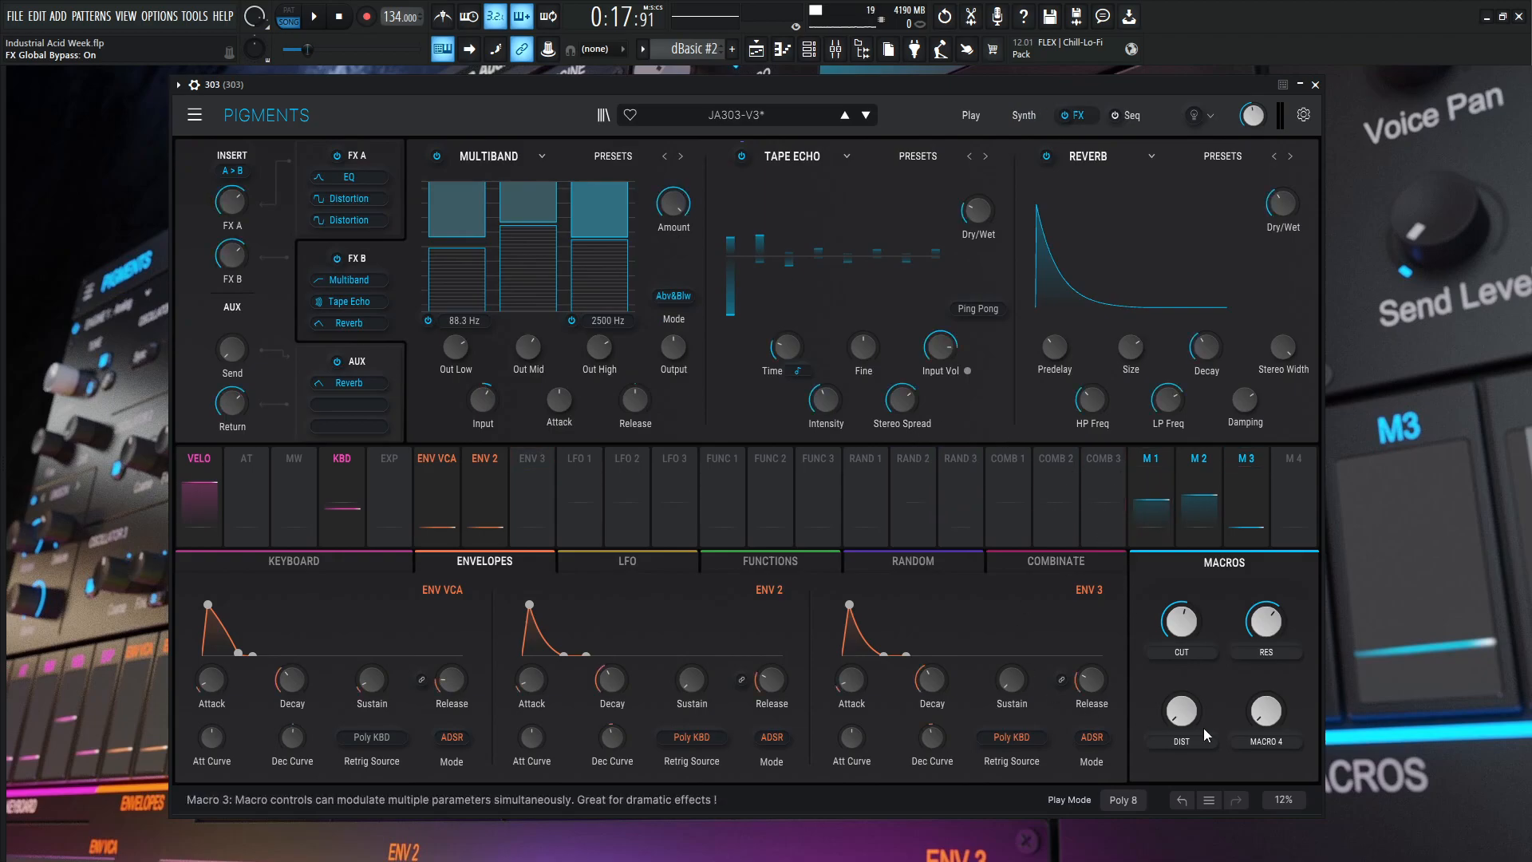
mouse_move(1187, 725)
left_mouse_down()
mouse_move(1187, 698)
mouse_move(1187, 724)
left_mouse_up()
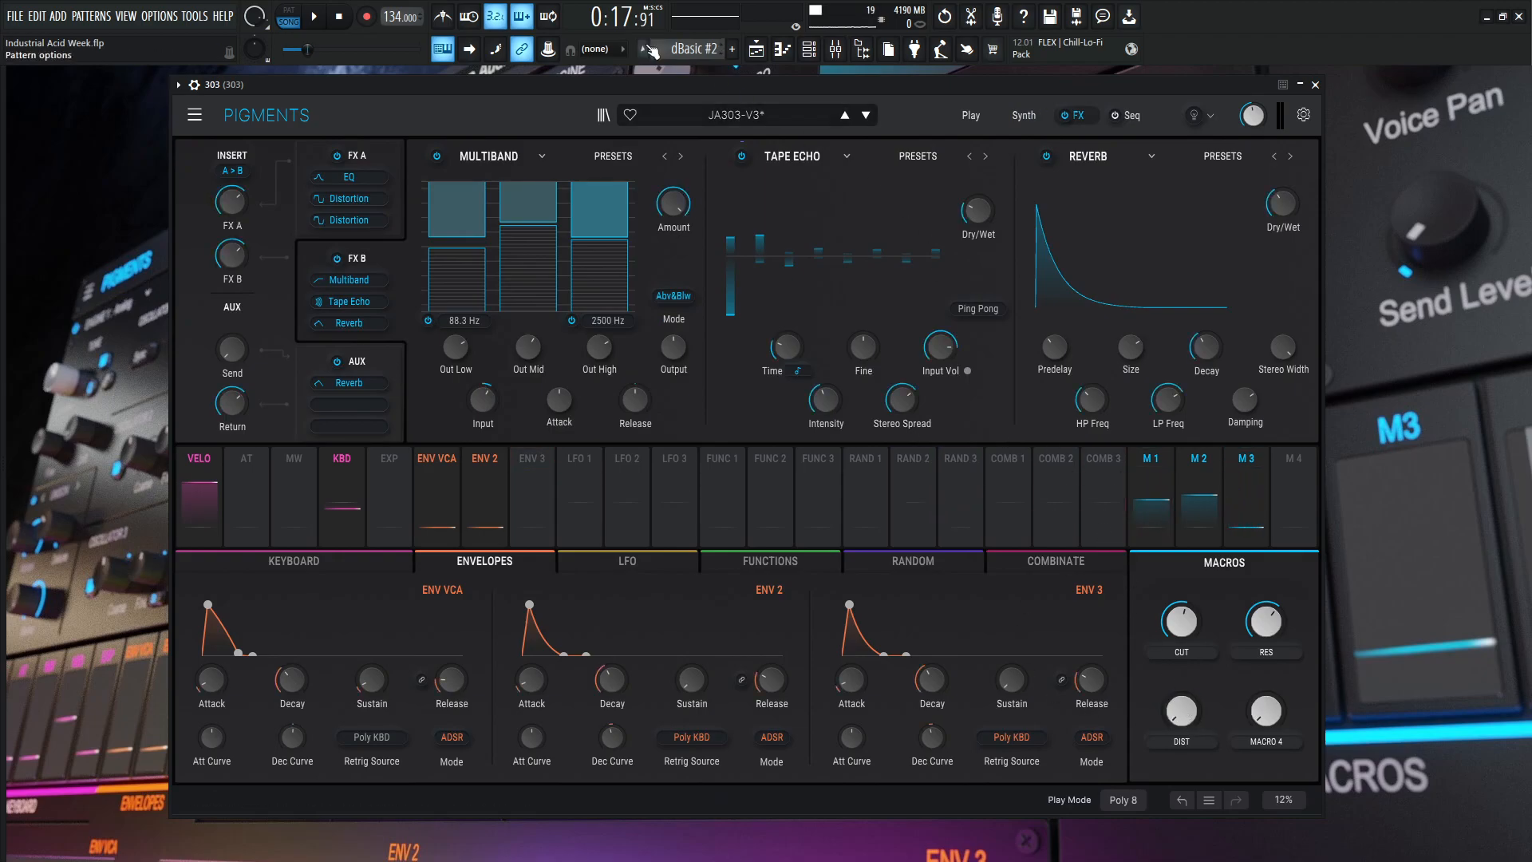
left_click(383, 150)
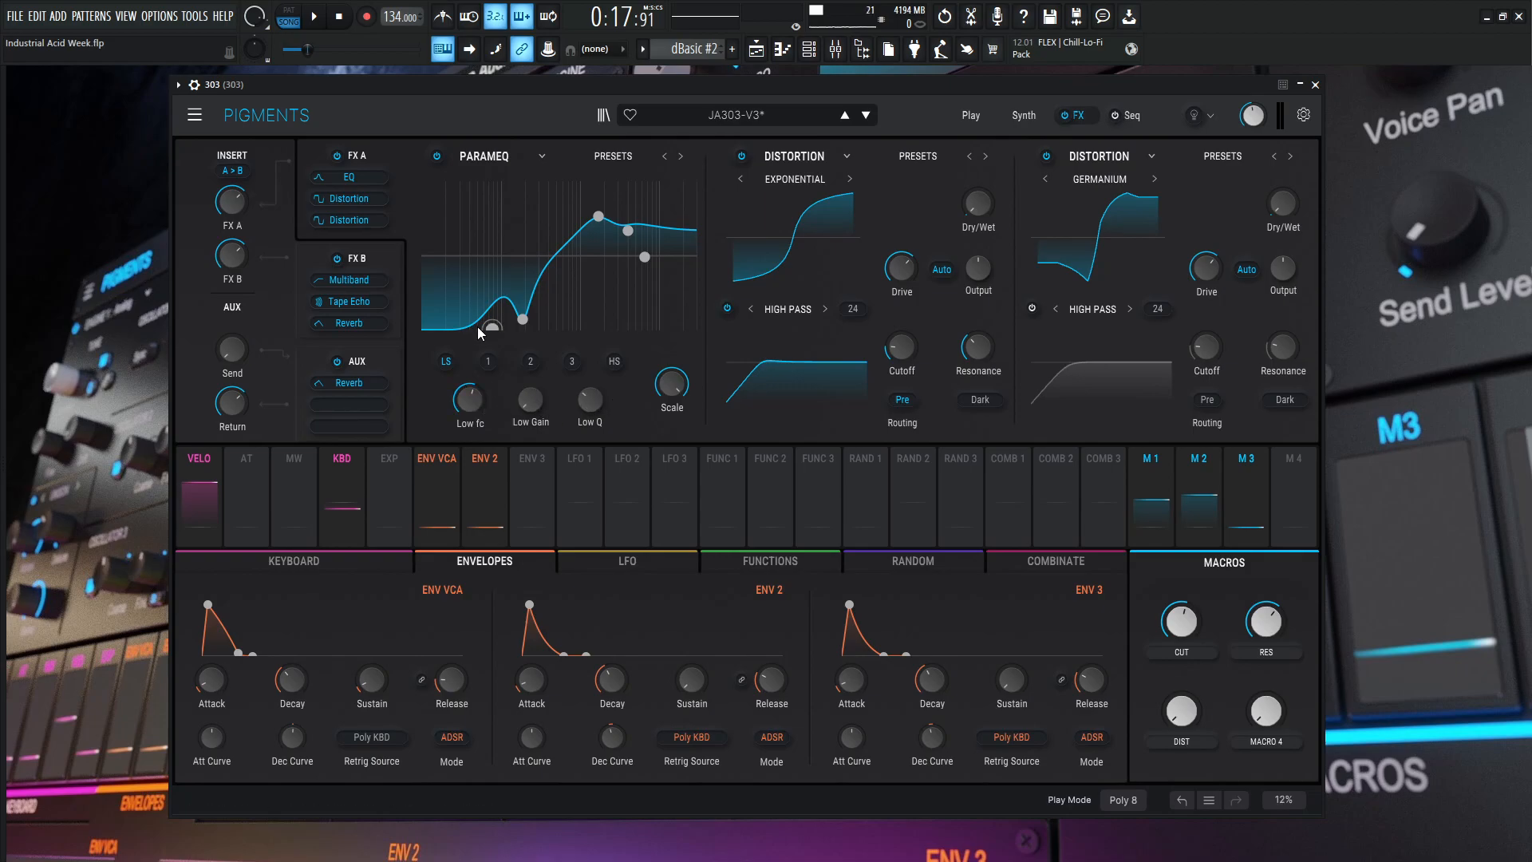
Examine the low shelf's Q and the Peak 1 band's frequency, gain and Q in FX A's parametric EQ
mouse_move(596, 399)
left_click(491, 364)
mouse_move(474, 394)
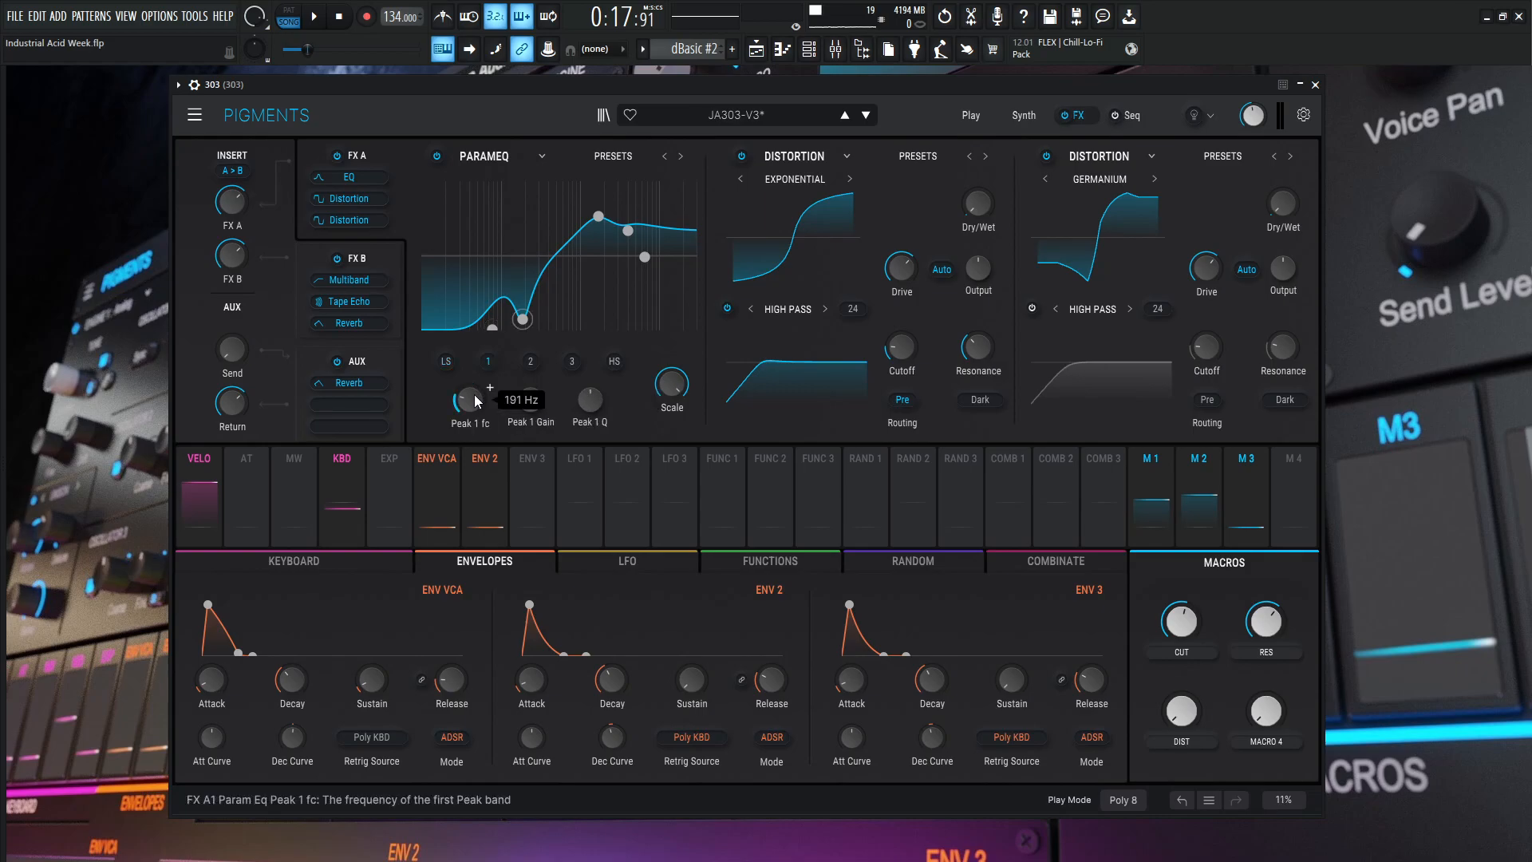
mouse_move(528, 402)
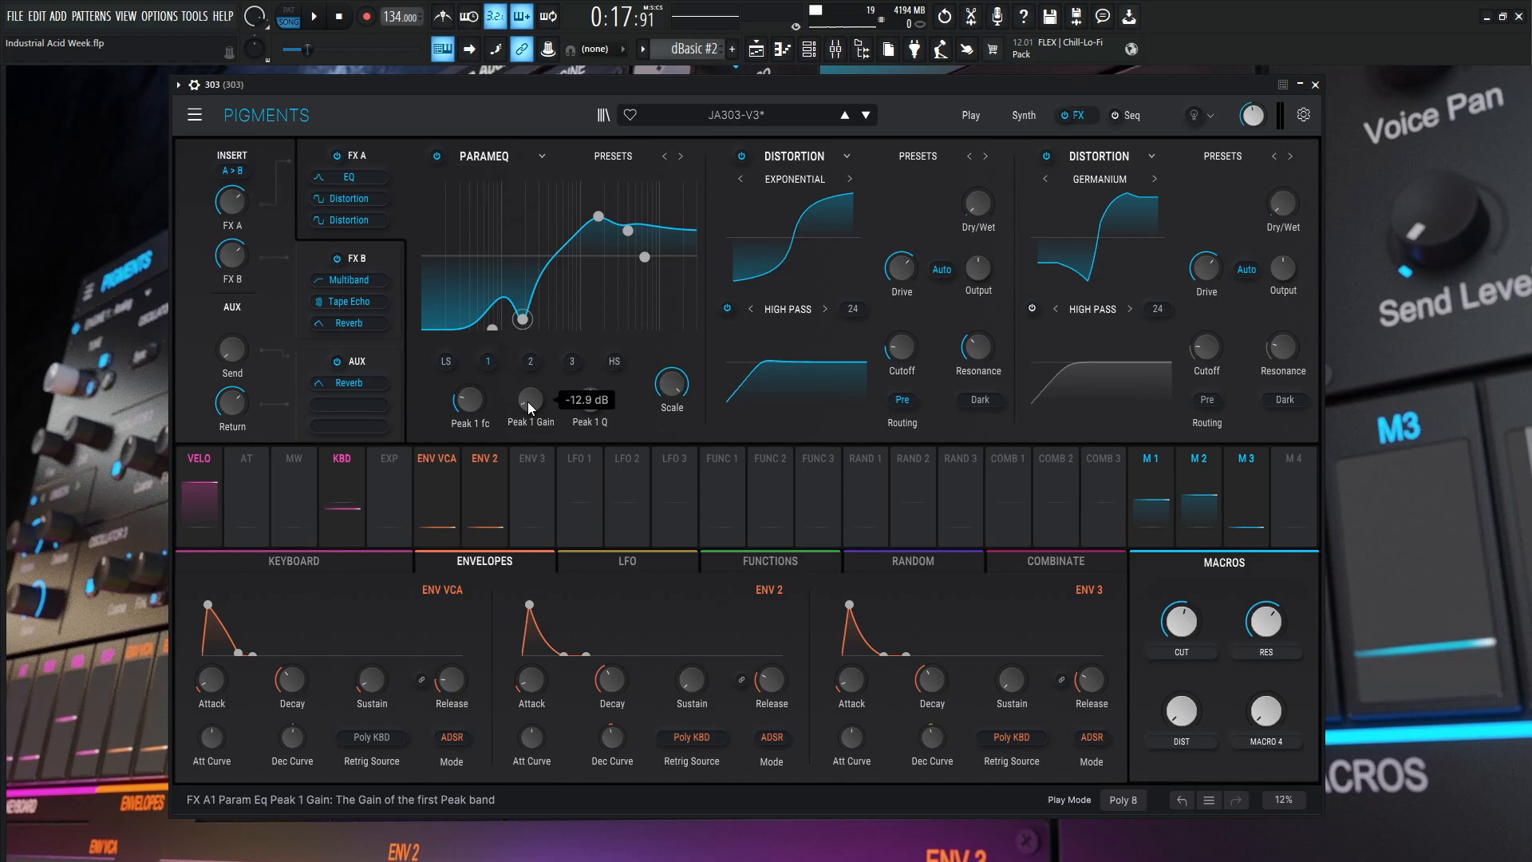
mouse_move(586, 397)
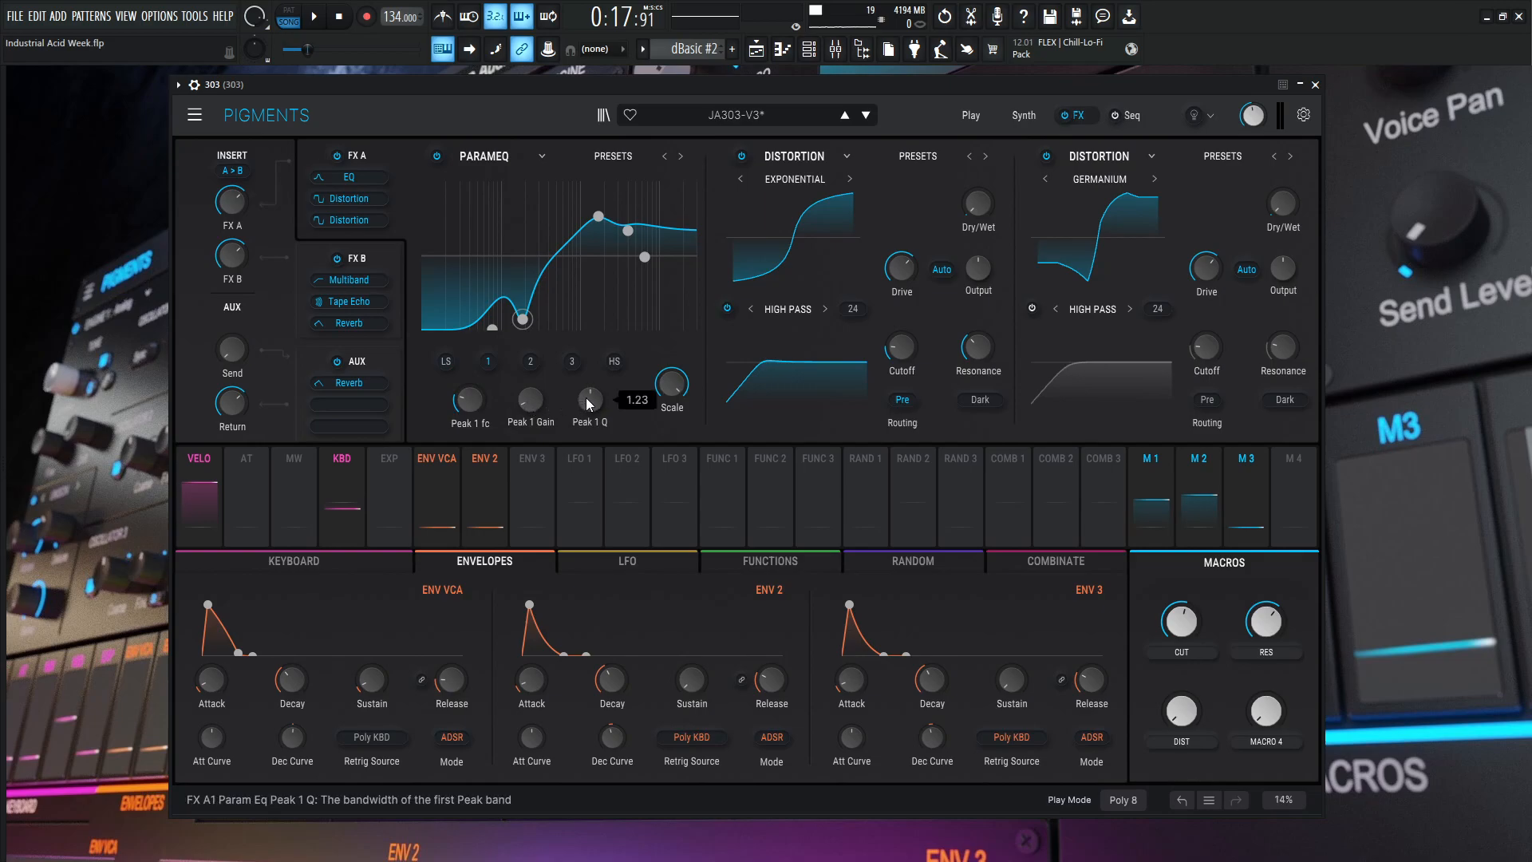
Examine the frequency, gain and Q settings of the parametric EQ's Peak 2 and Peak 3 bands
left_click(529, 364)
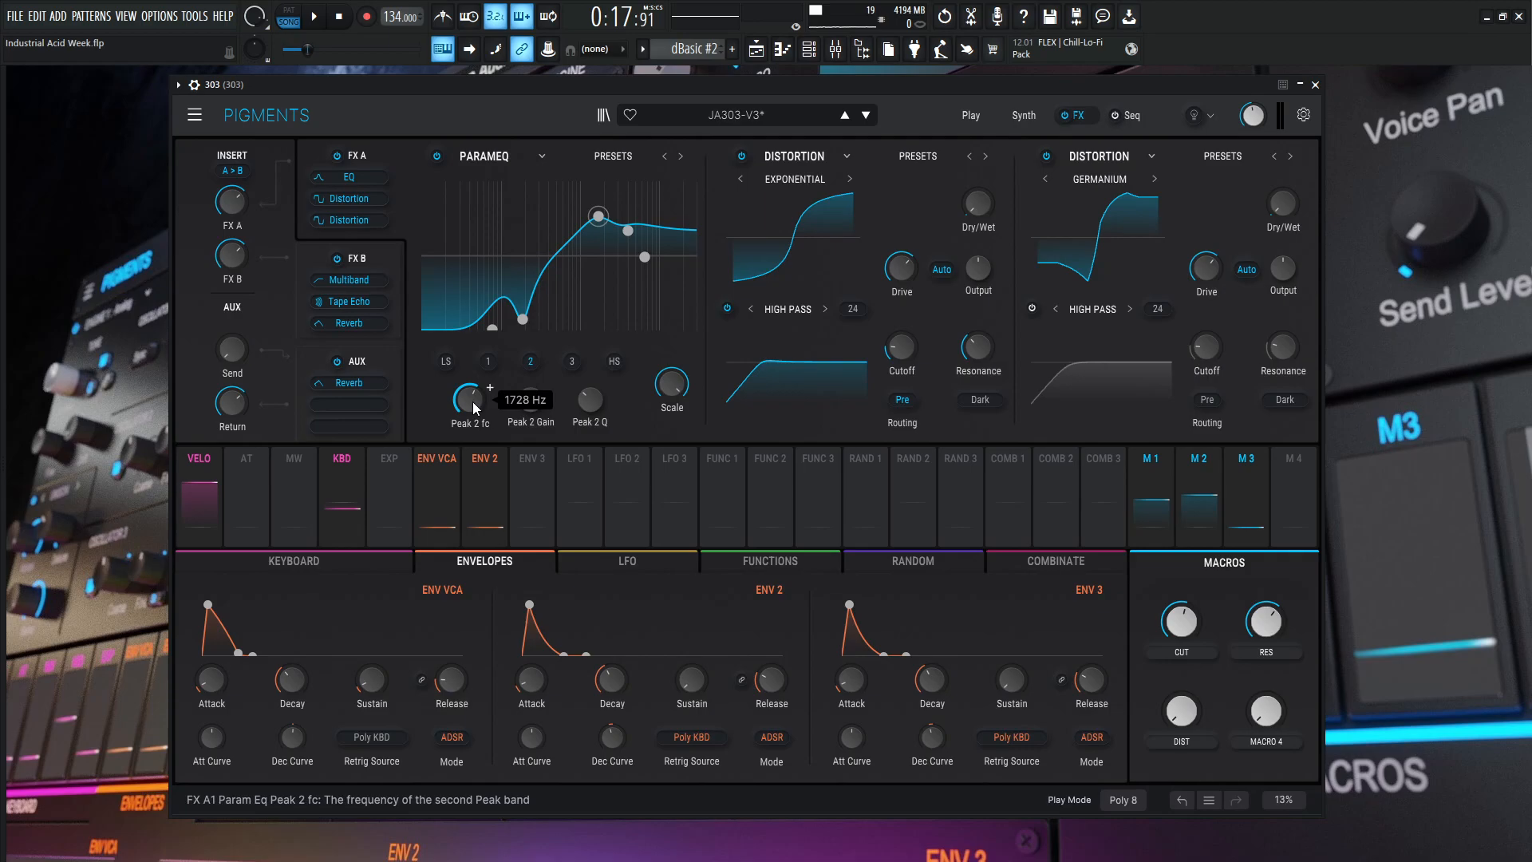
mouse_move(526, 404)
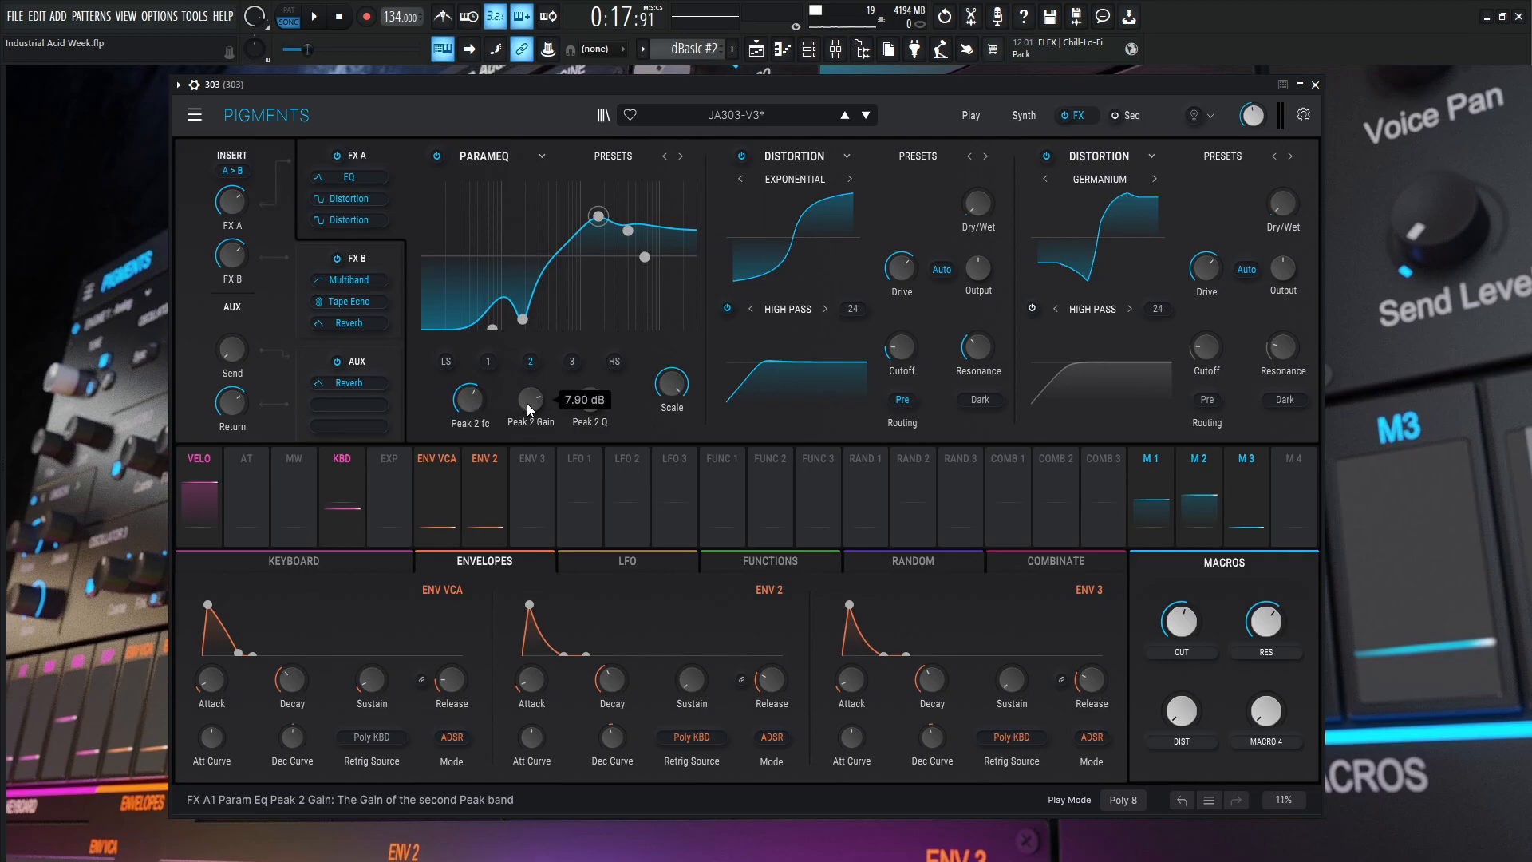
mouse_move(586, 400)
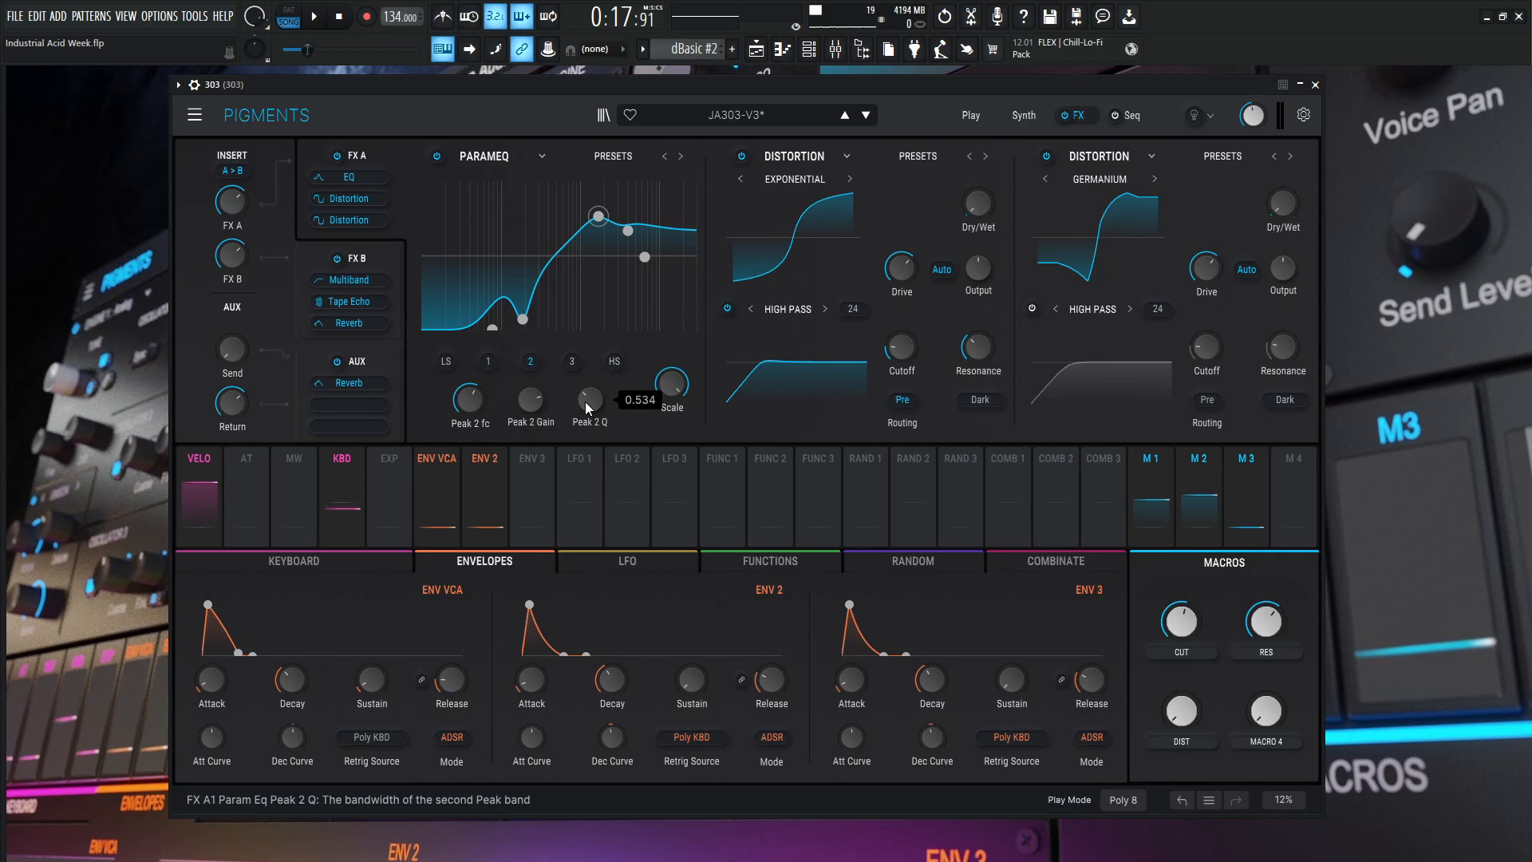
left_click(572, 363)
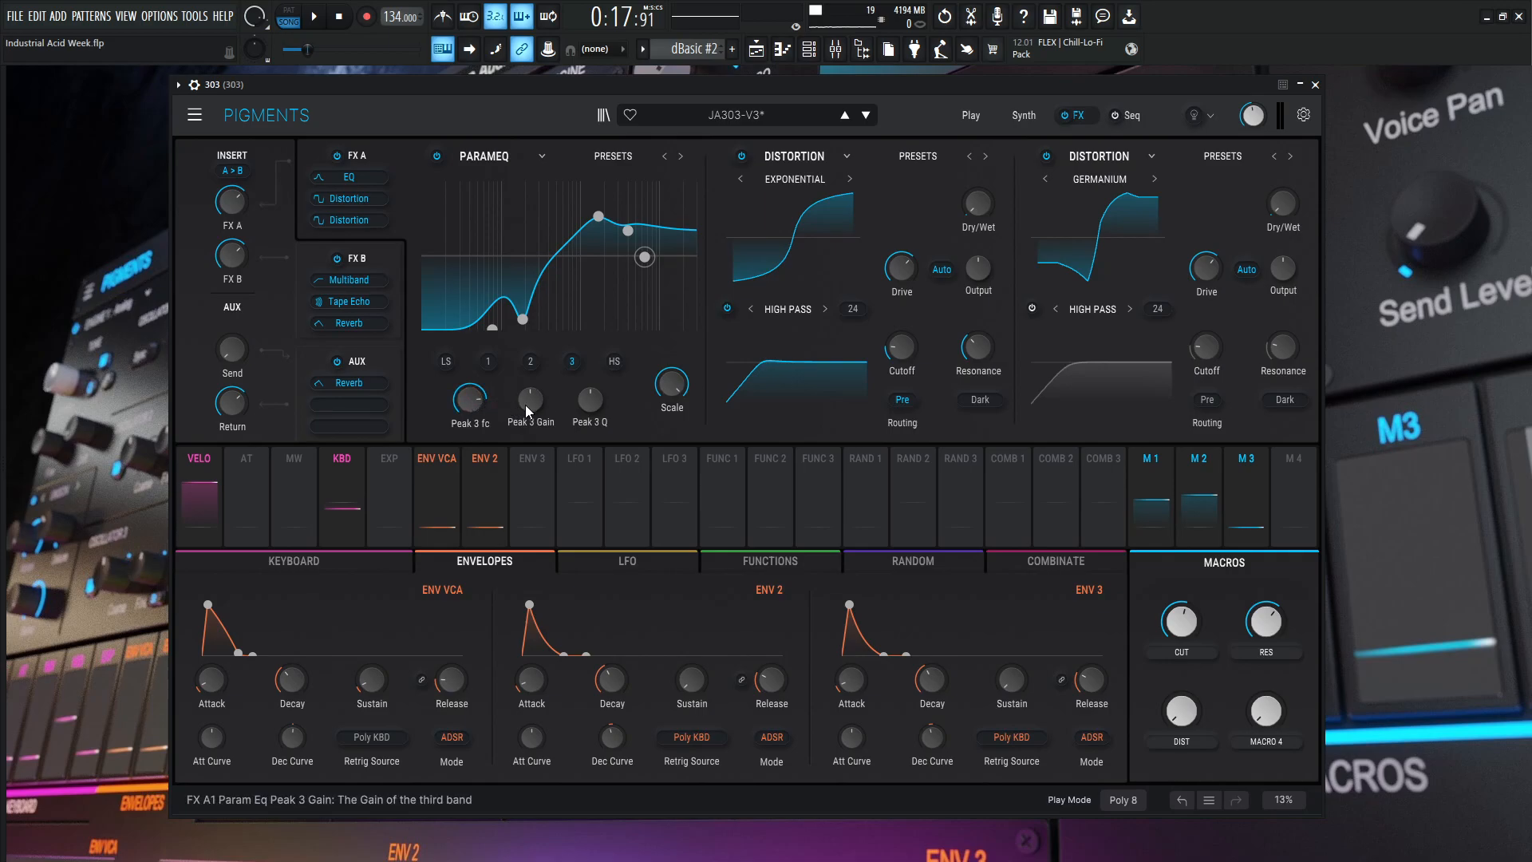
mouse_move(528, 404)
mouse_move(582, 408)
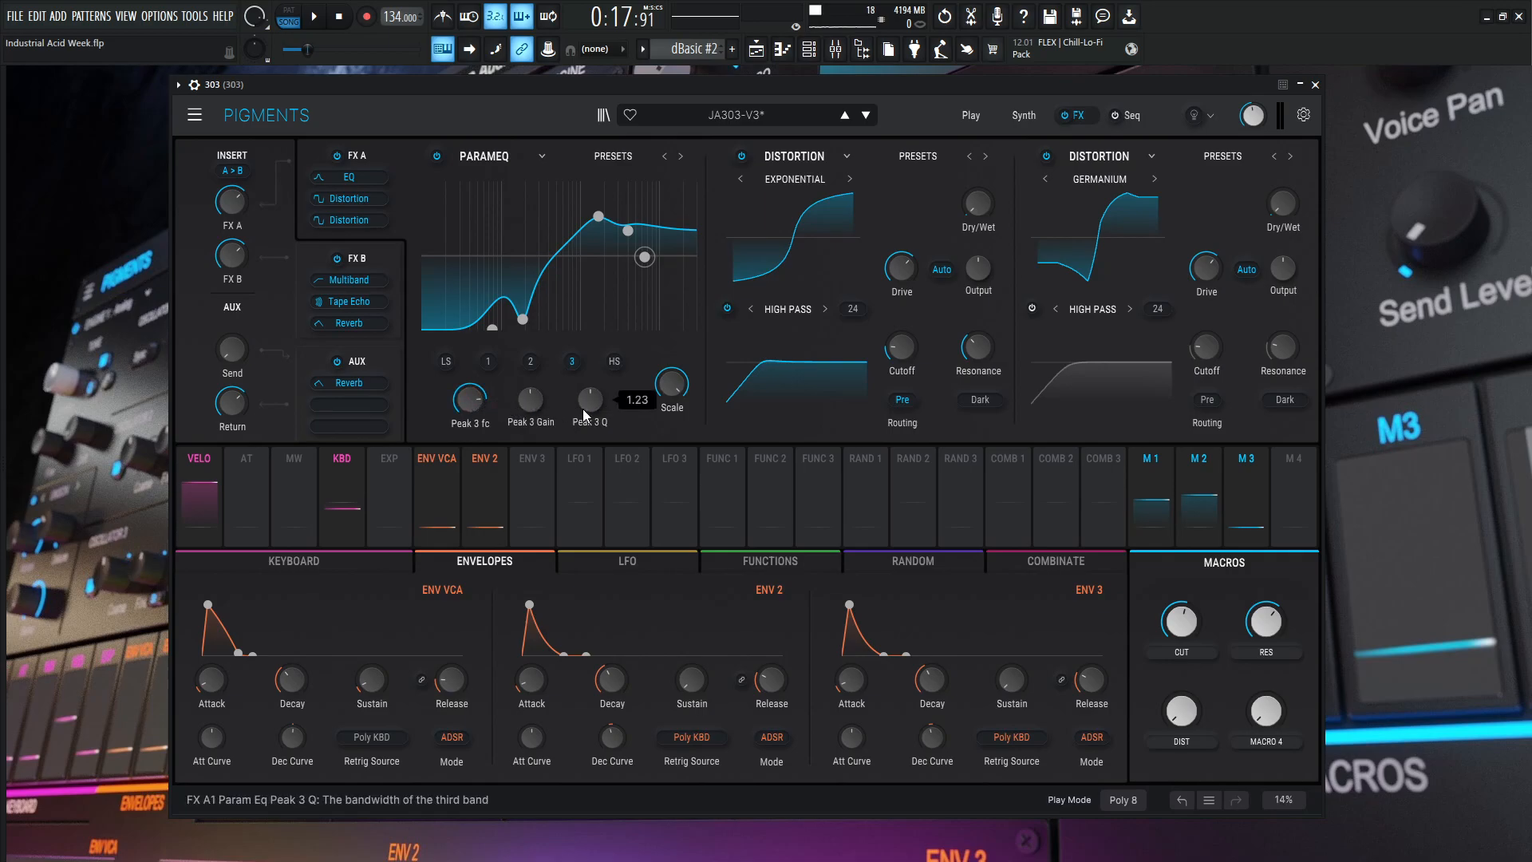
Select the high shelf band of FX A's parametric EQ and examine its gain and Q
left_click(616, 363)
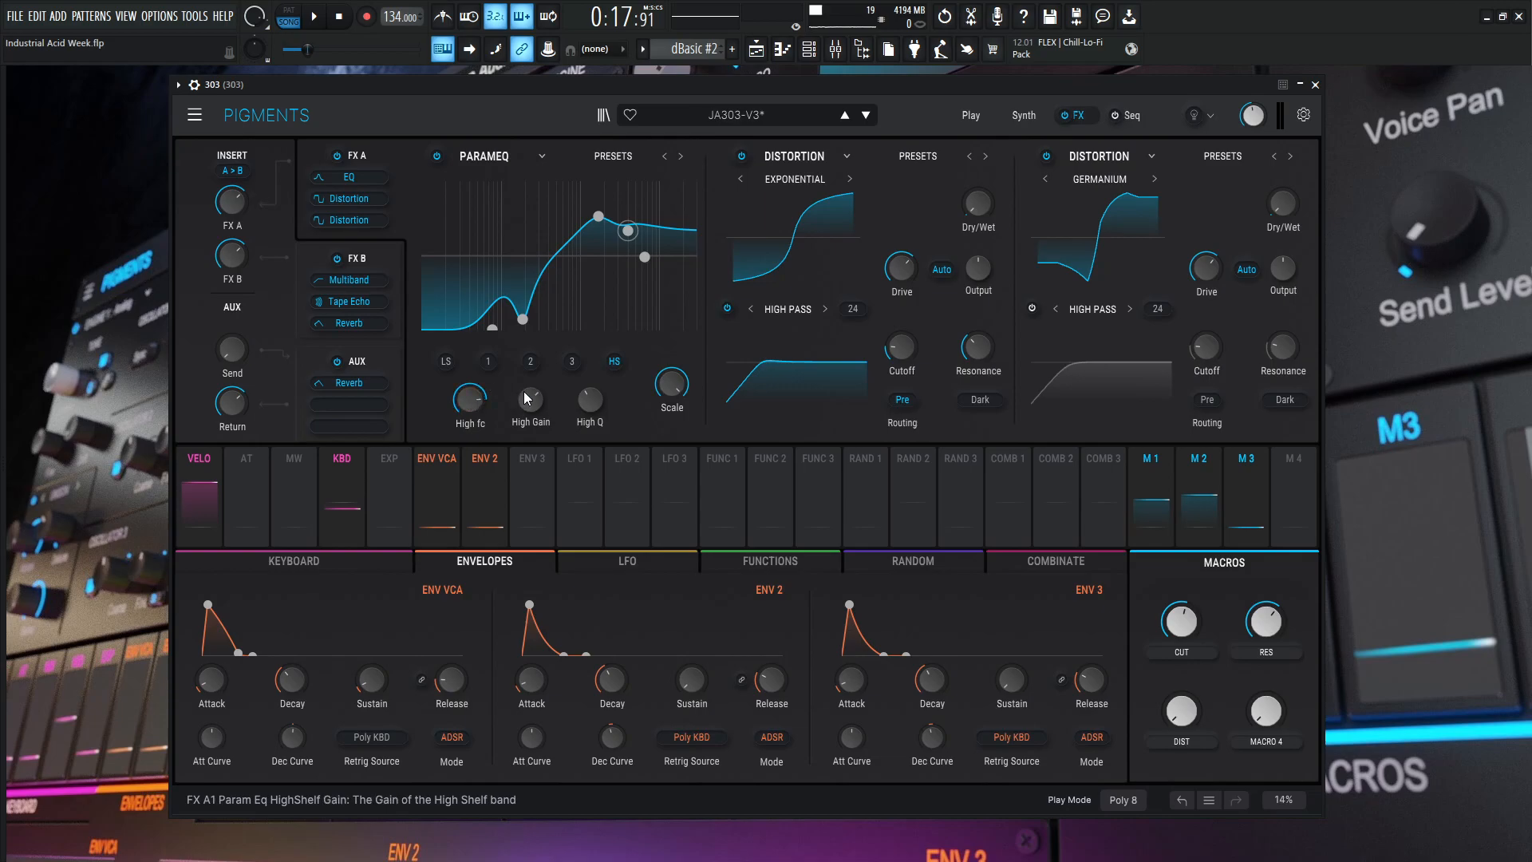
mouse_move(597, 391)
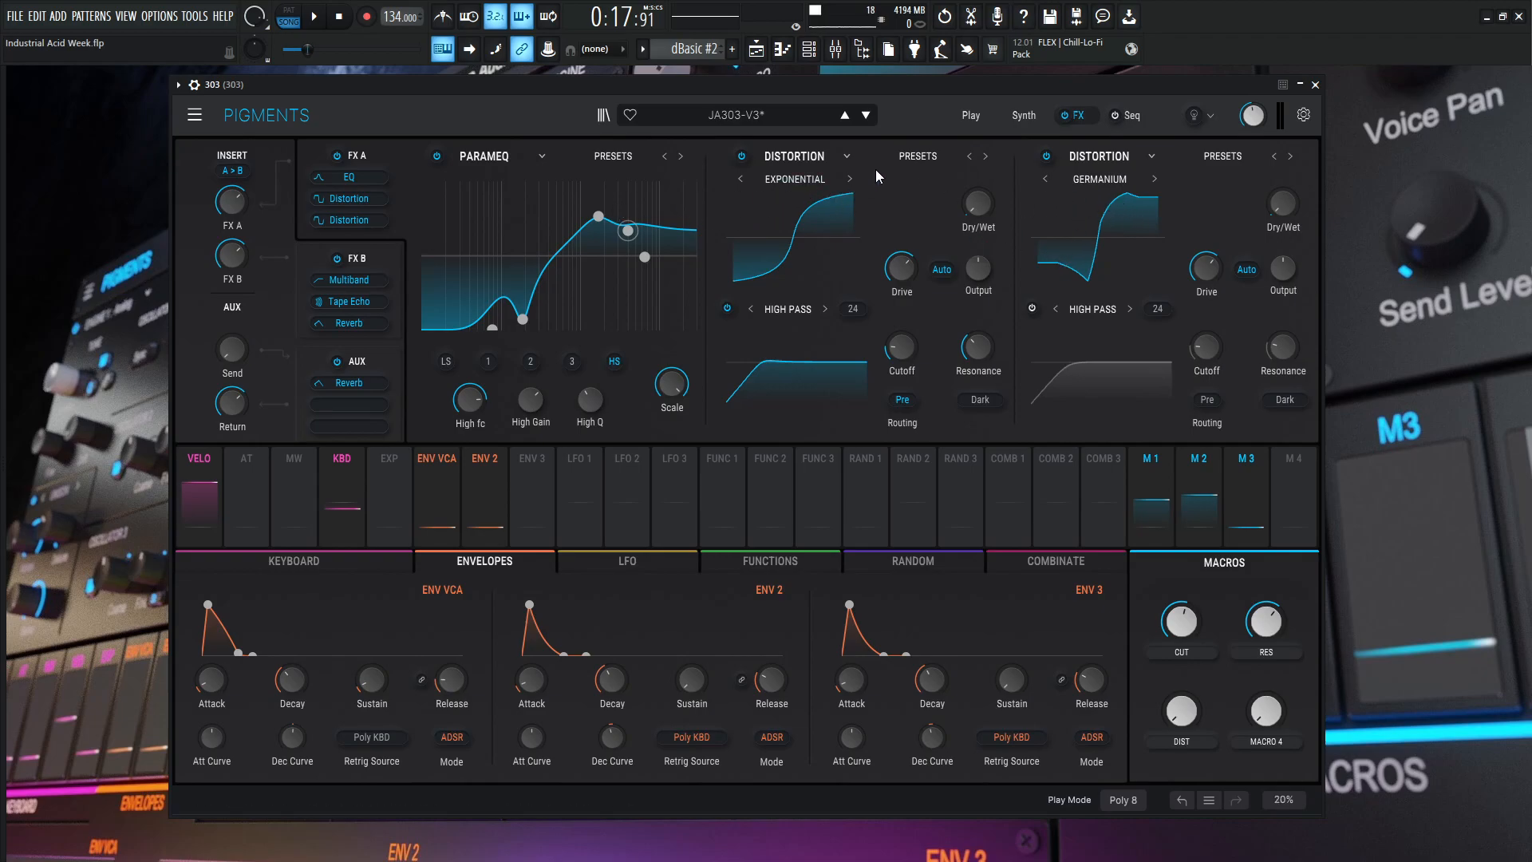
Bypass the reverb, tape echo and multiband compressor in the FX B chain
left_click(386, 249)
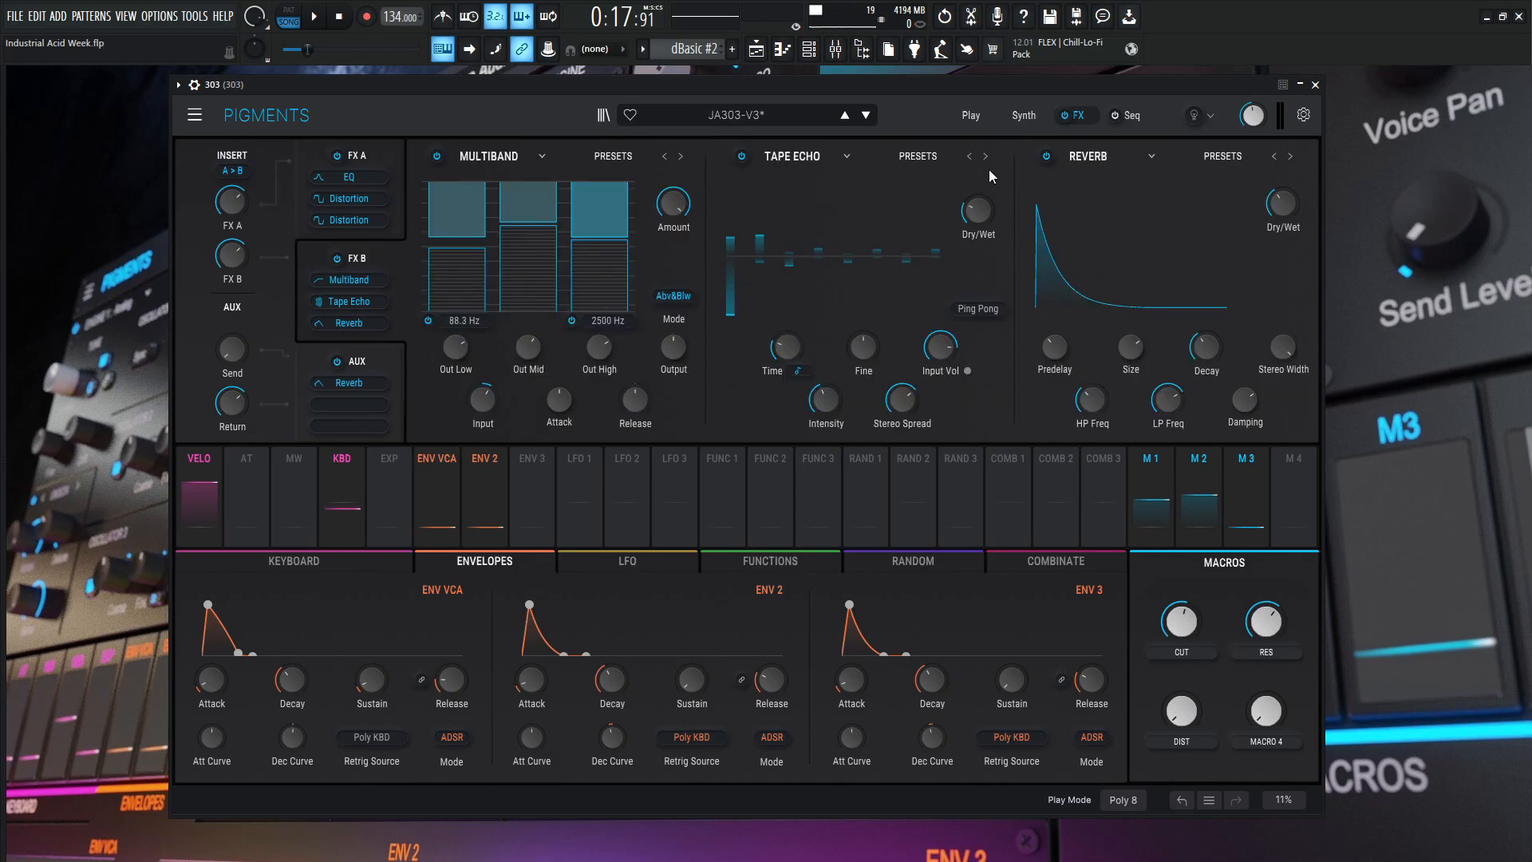
left_click(1047, 157)
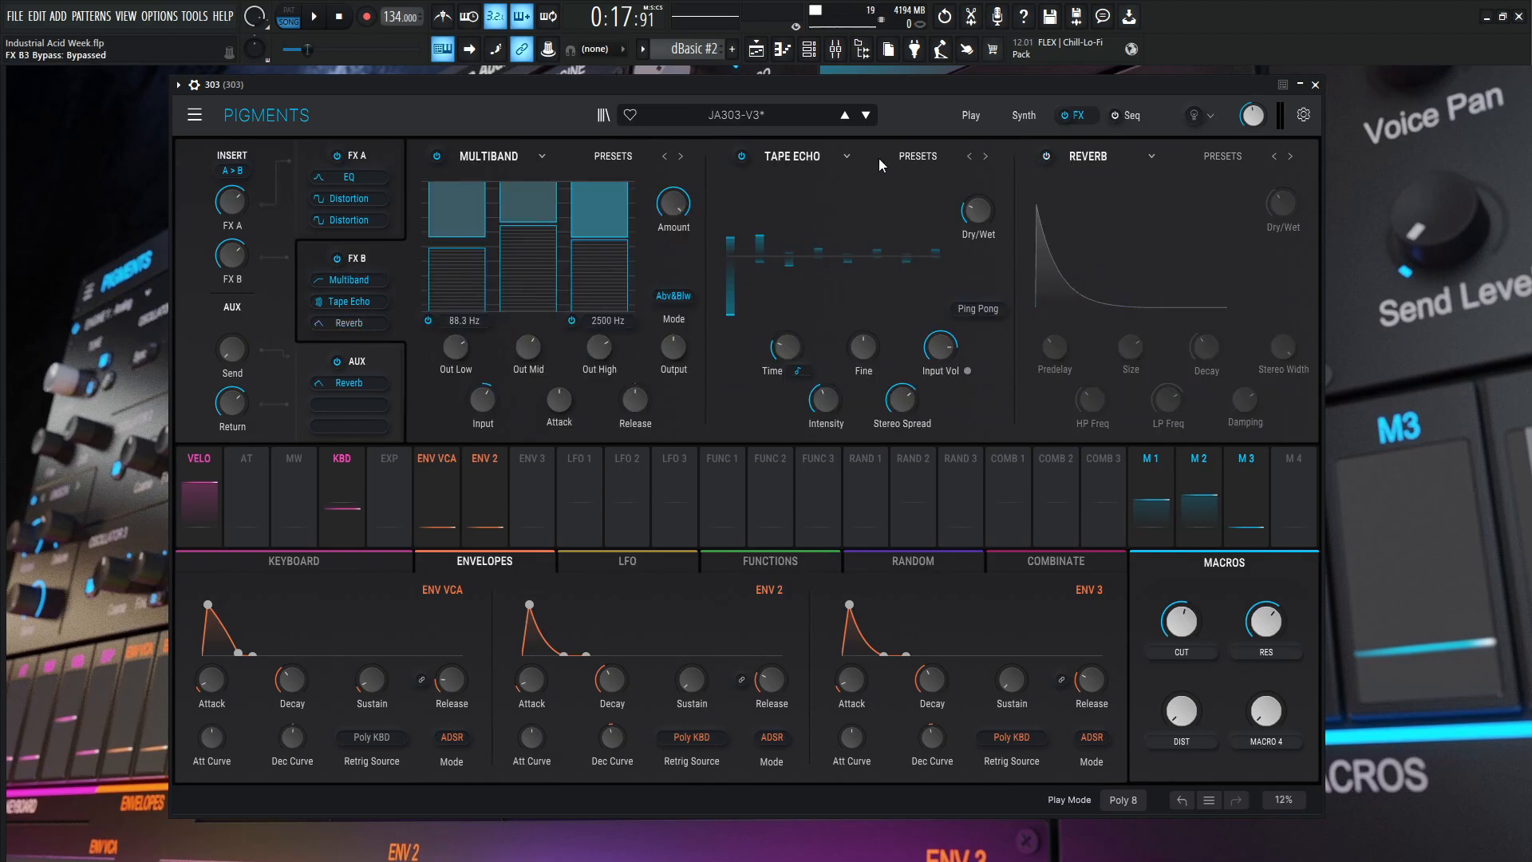
left_click(741, 157)
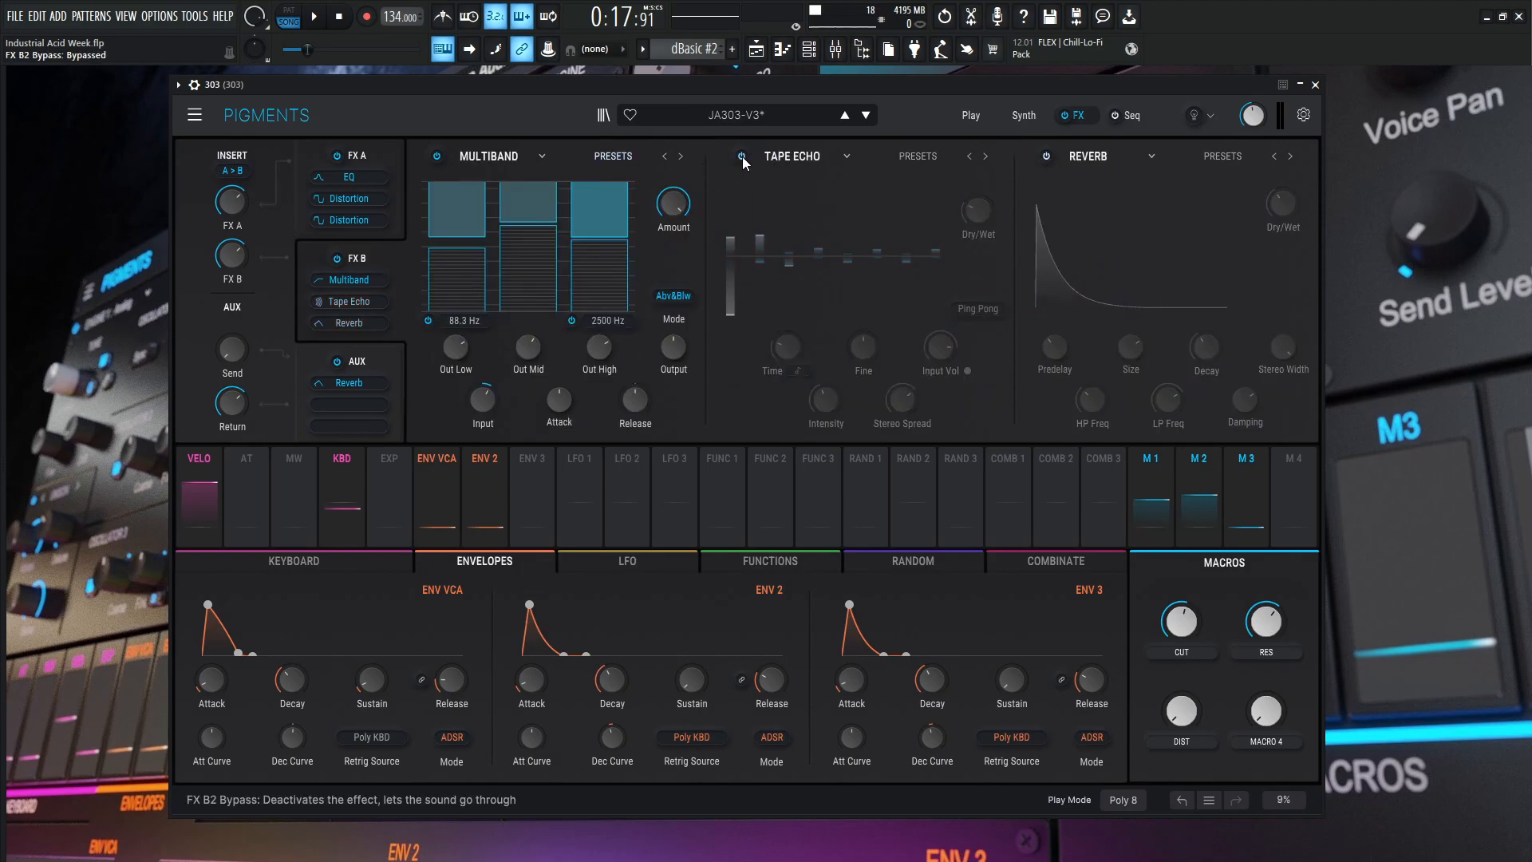
left_click(436, 157)
Bypass the Germanium distortion, the Exponential distortion and the parametric EQ in the FX A chain
left_click(390, 161)
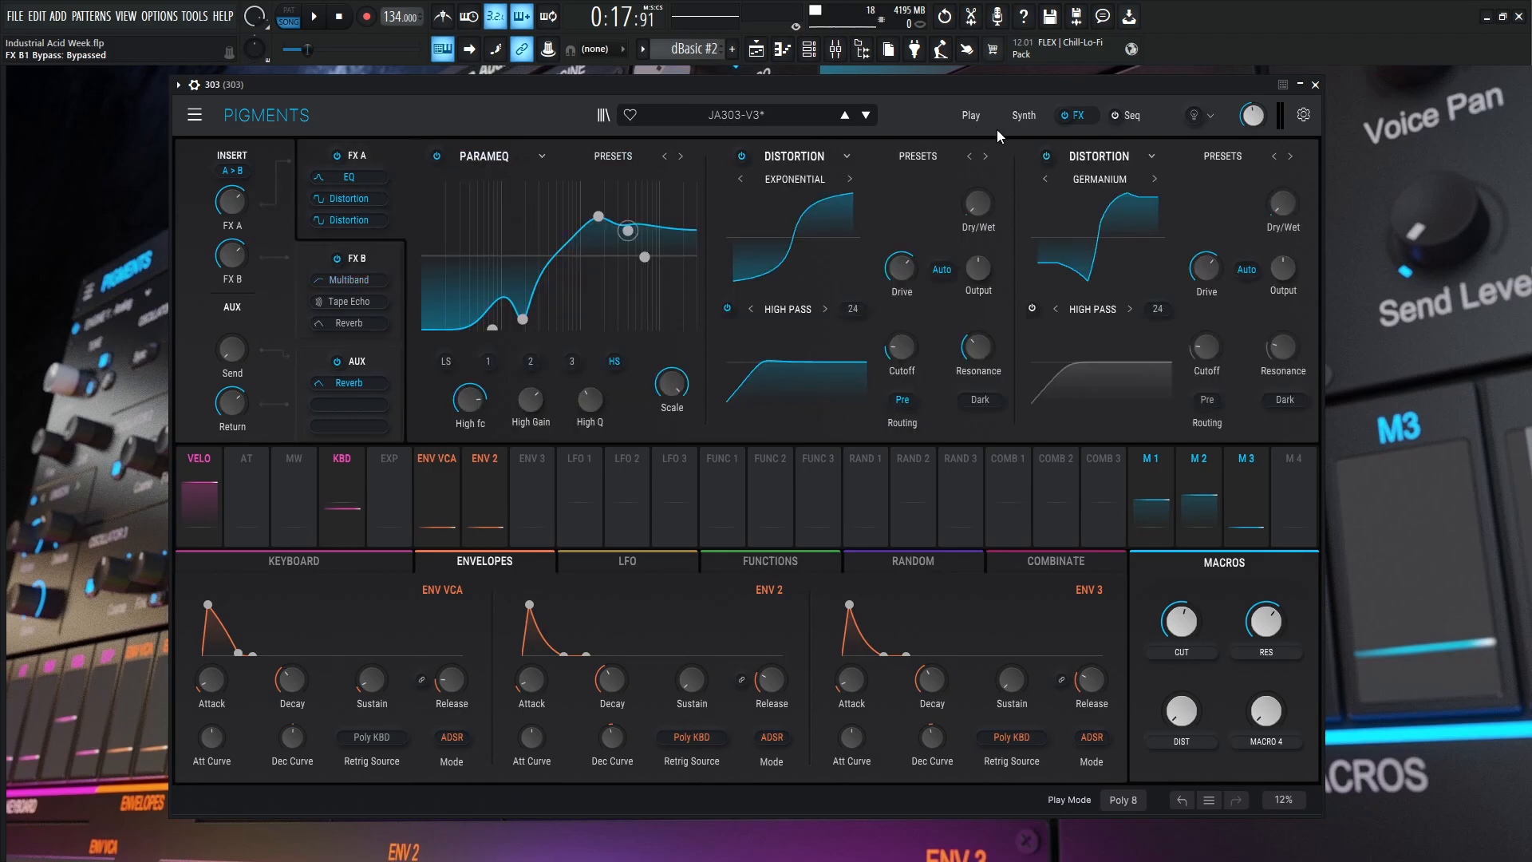
left_click(1046, 157)
left_click(741, 156)
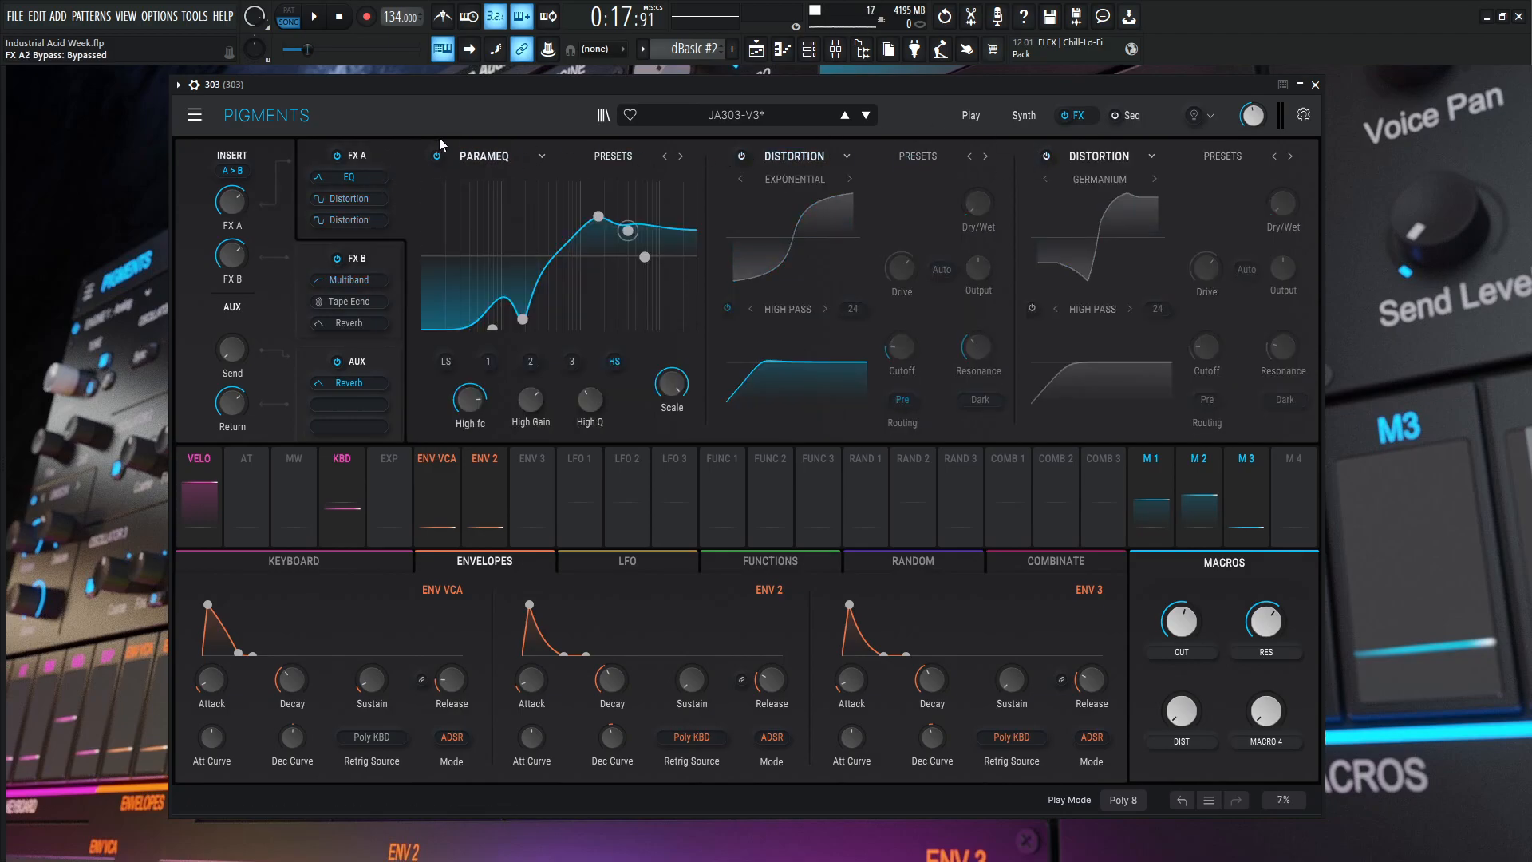
left_click(437, 157)
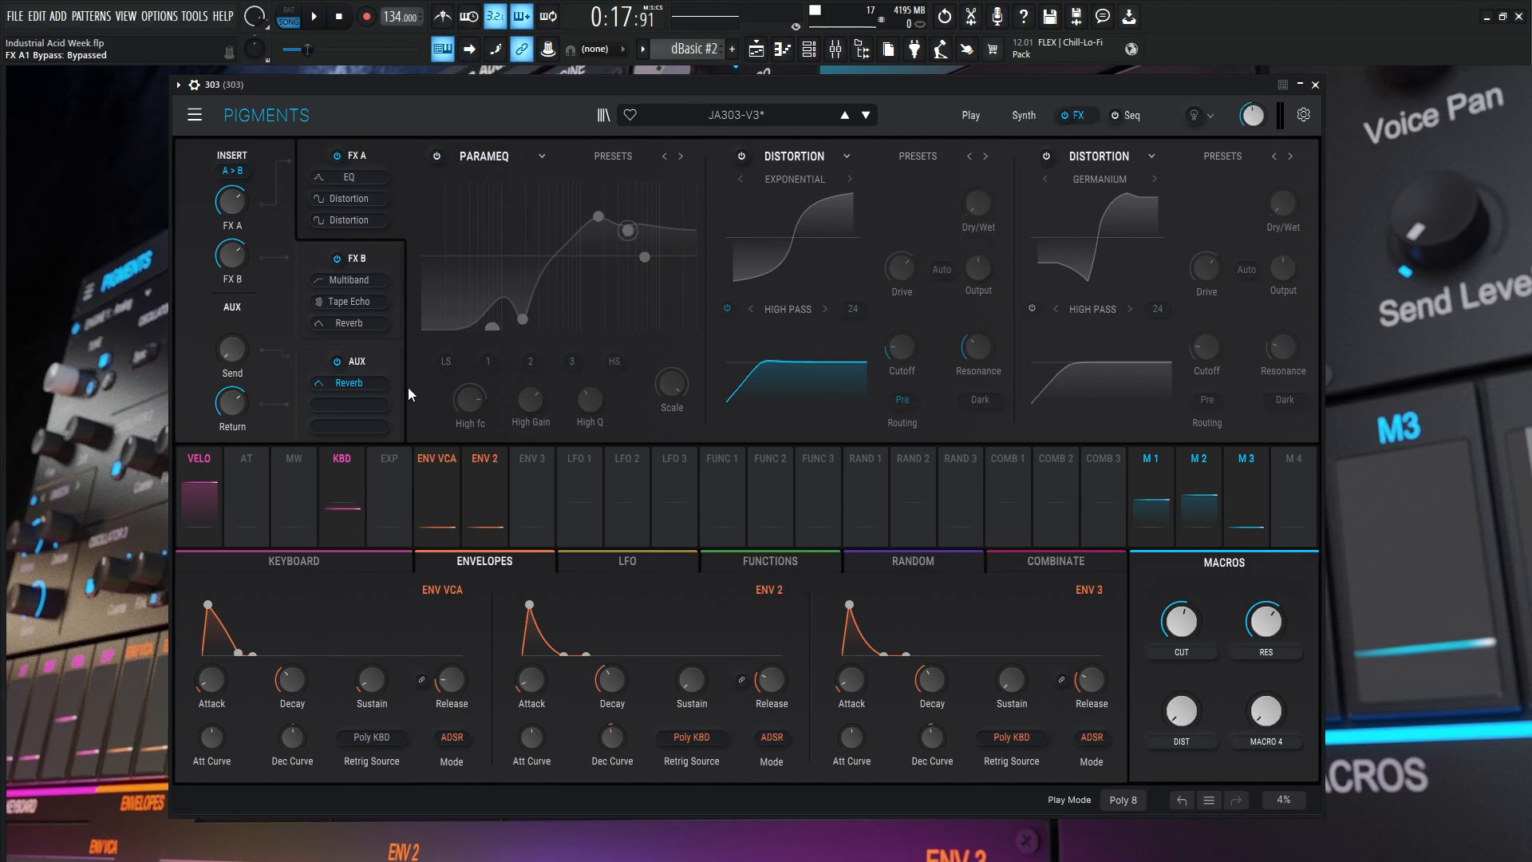
Review the synth section, return to the effects and enable FX A's parametric EQ
left_click(1025, 116)
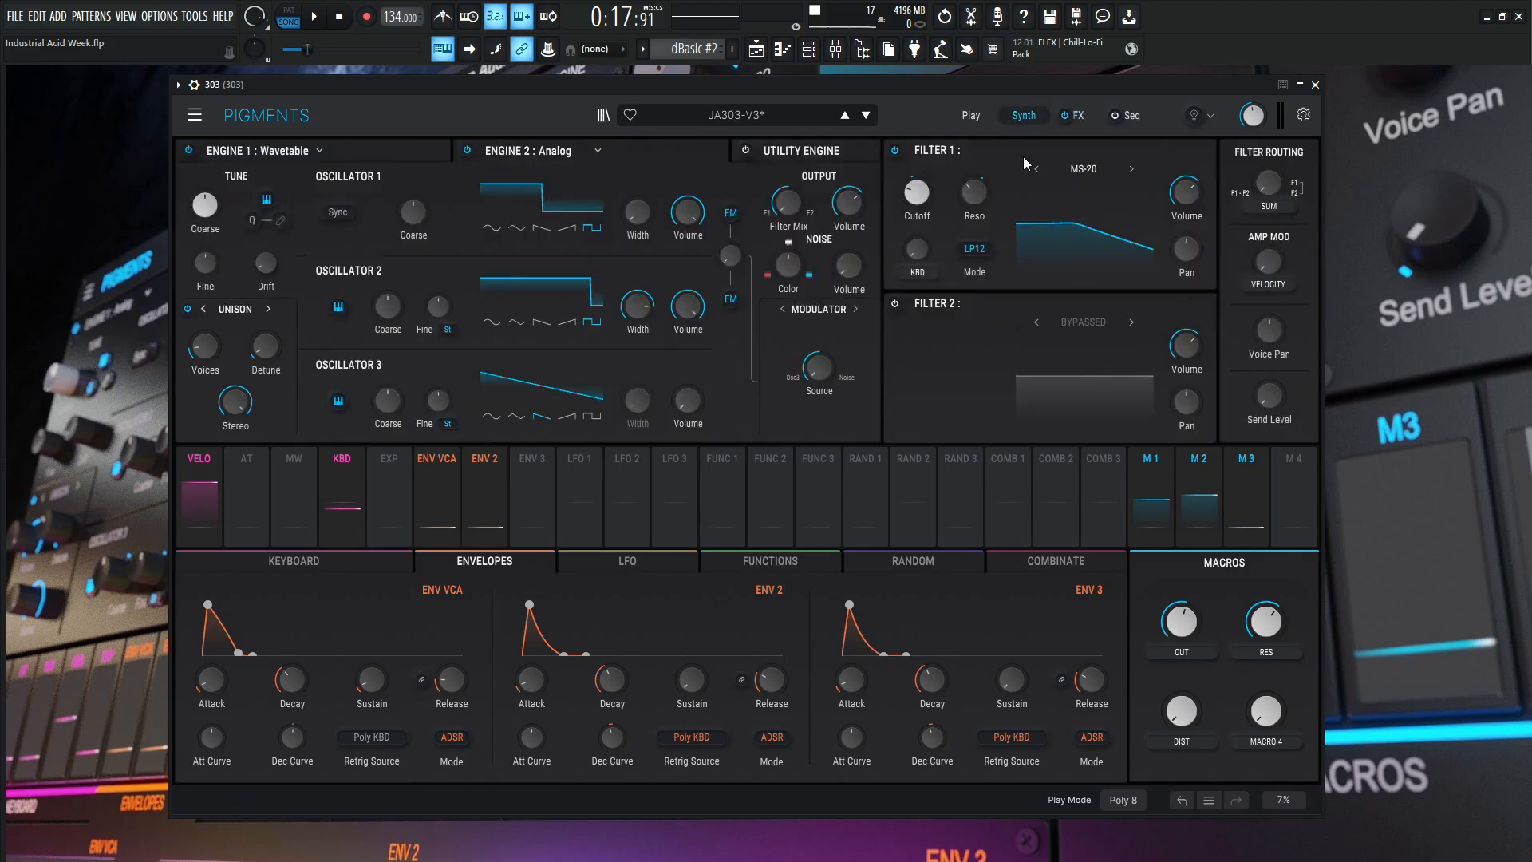
left_click(1077, 116)
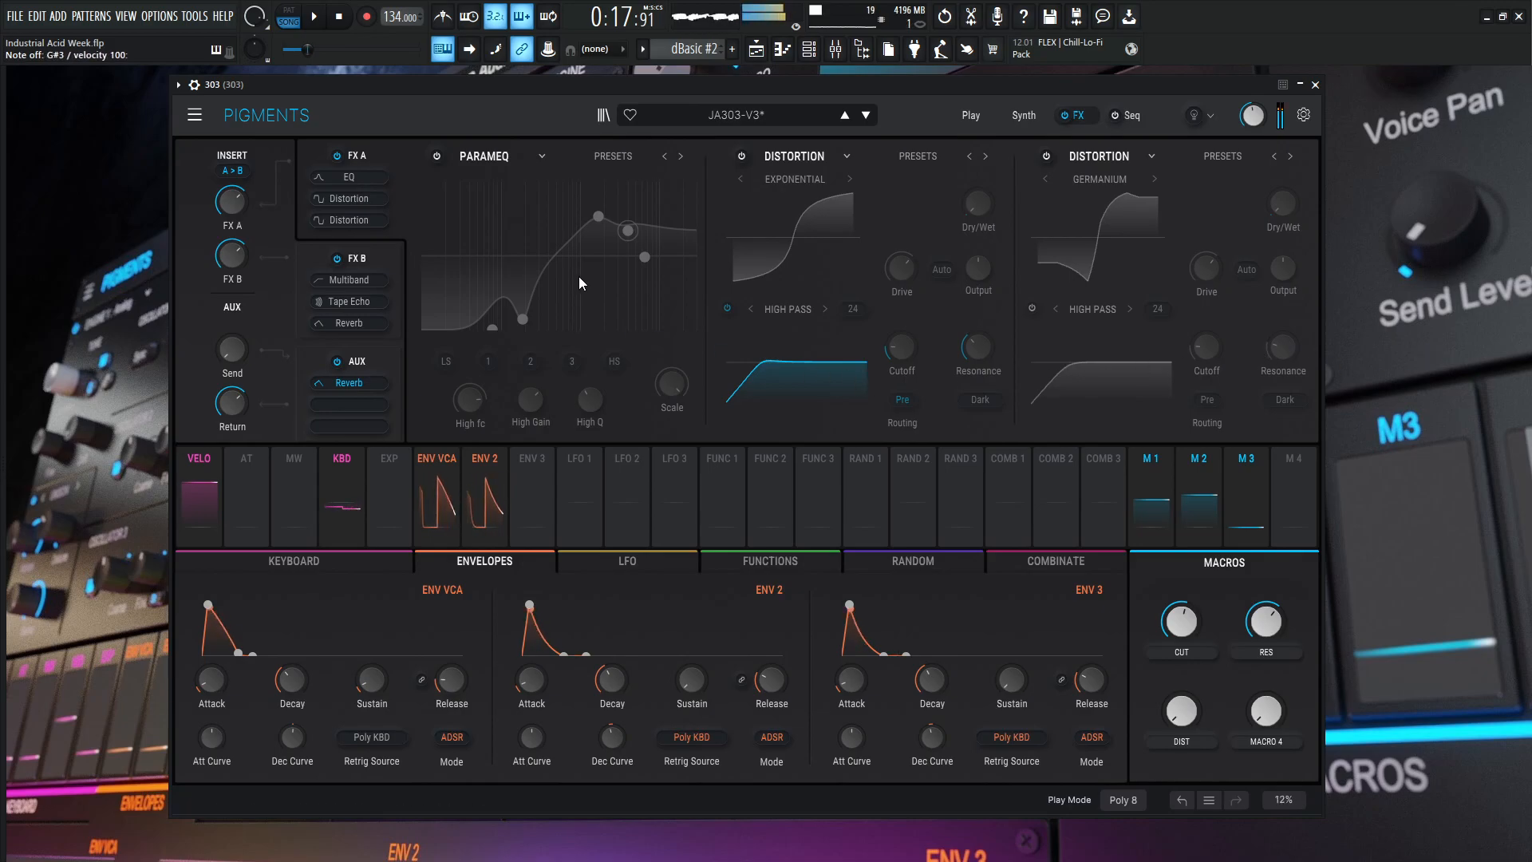
left_click(437, 157)
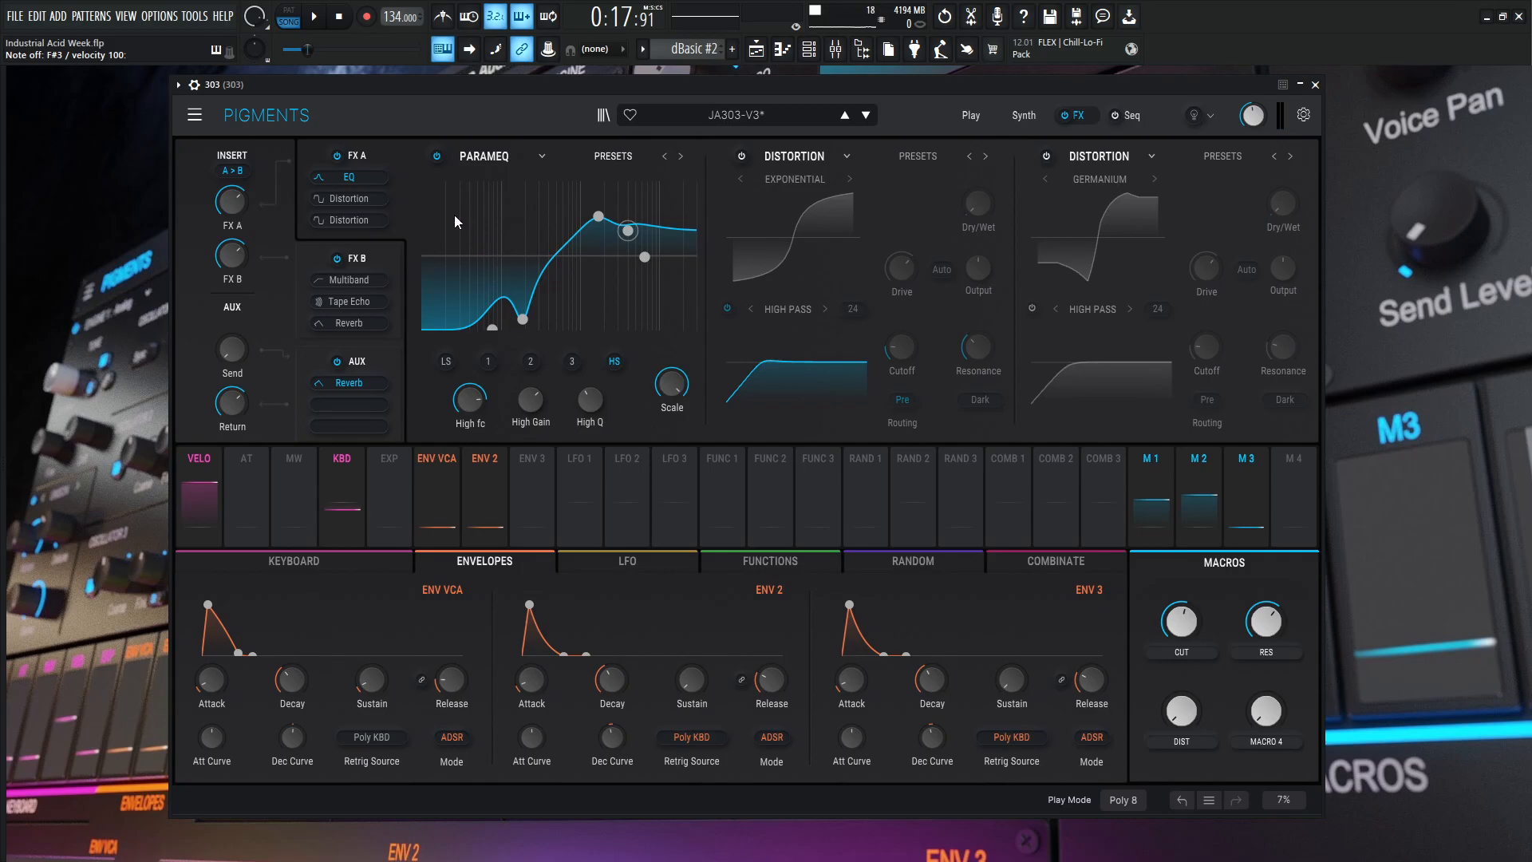
Enable the Exponential distortion in FX A and raise the Dist macro to 1.00
left_click(742, 157)
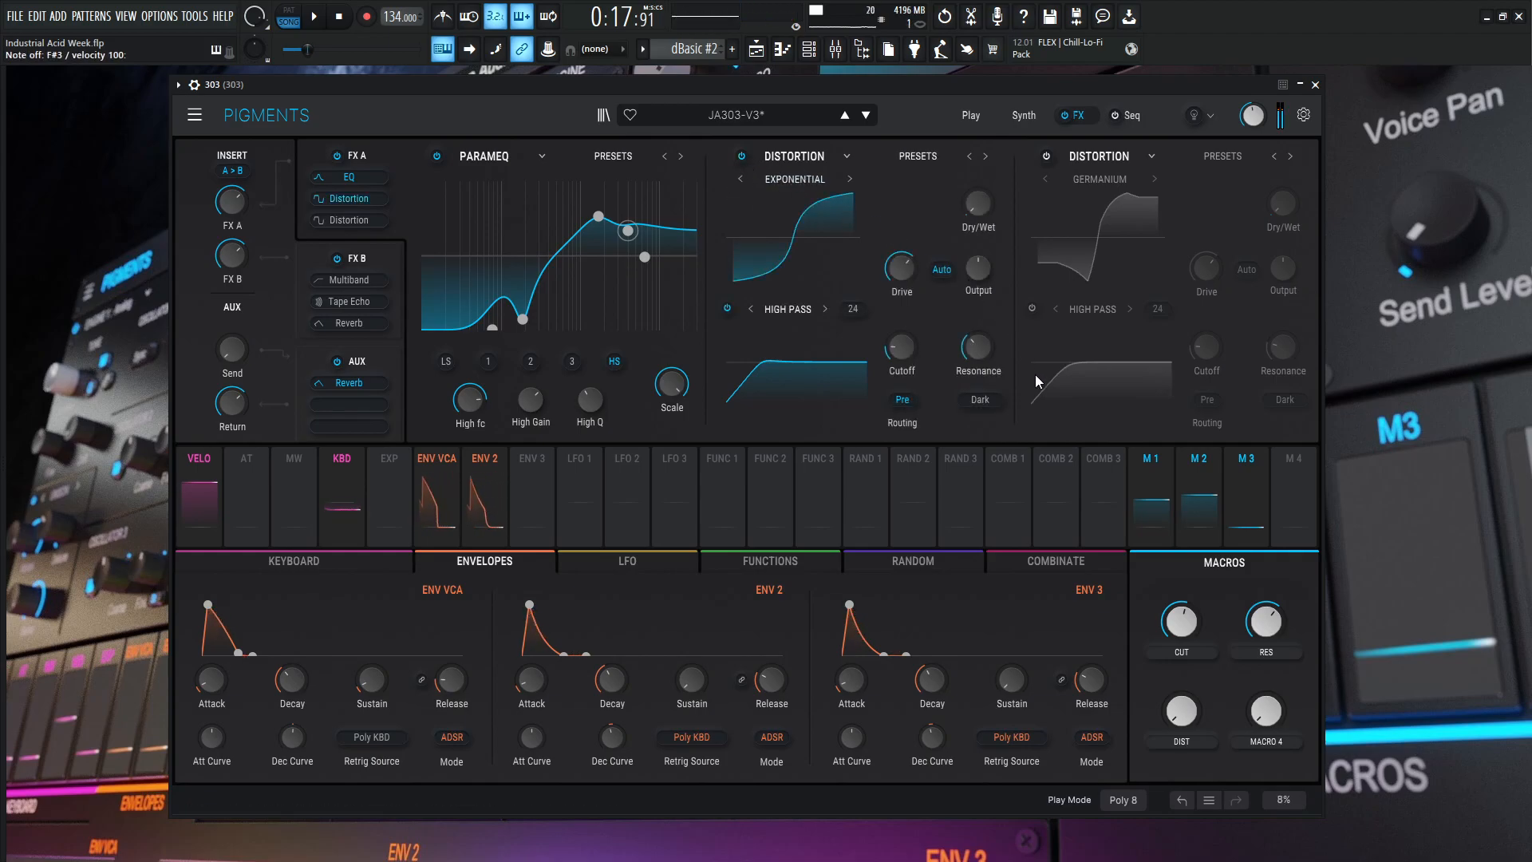
left_click_drag(1190, 713, 1190, 709)
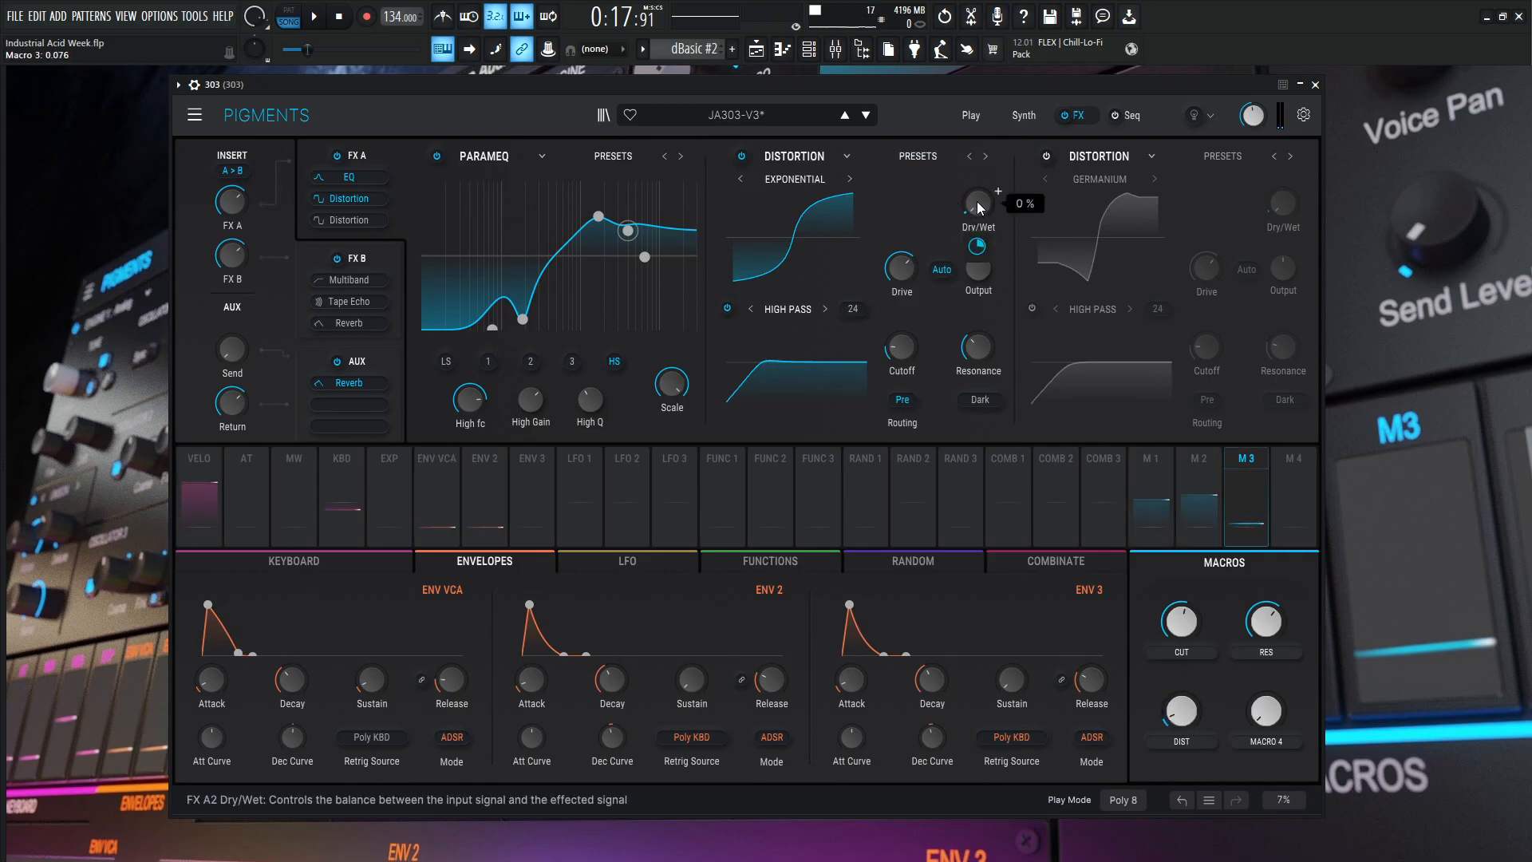
mouse_move(1187, 719)
left_mouse_down()
mouse_move(1187, 703)
mouse_move(1178, 725)
left_mouse_up()
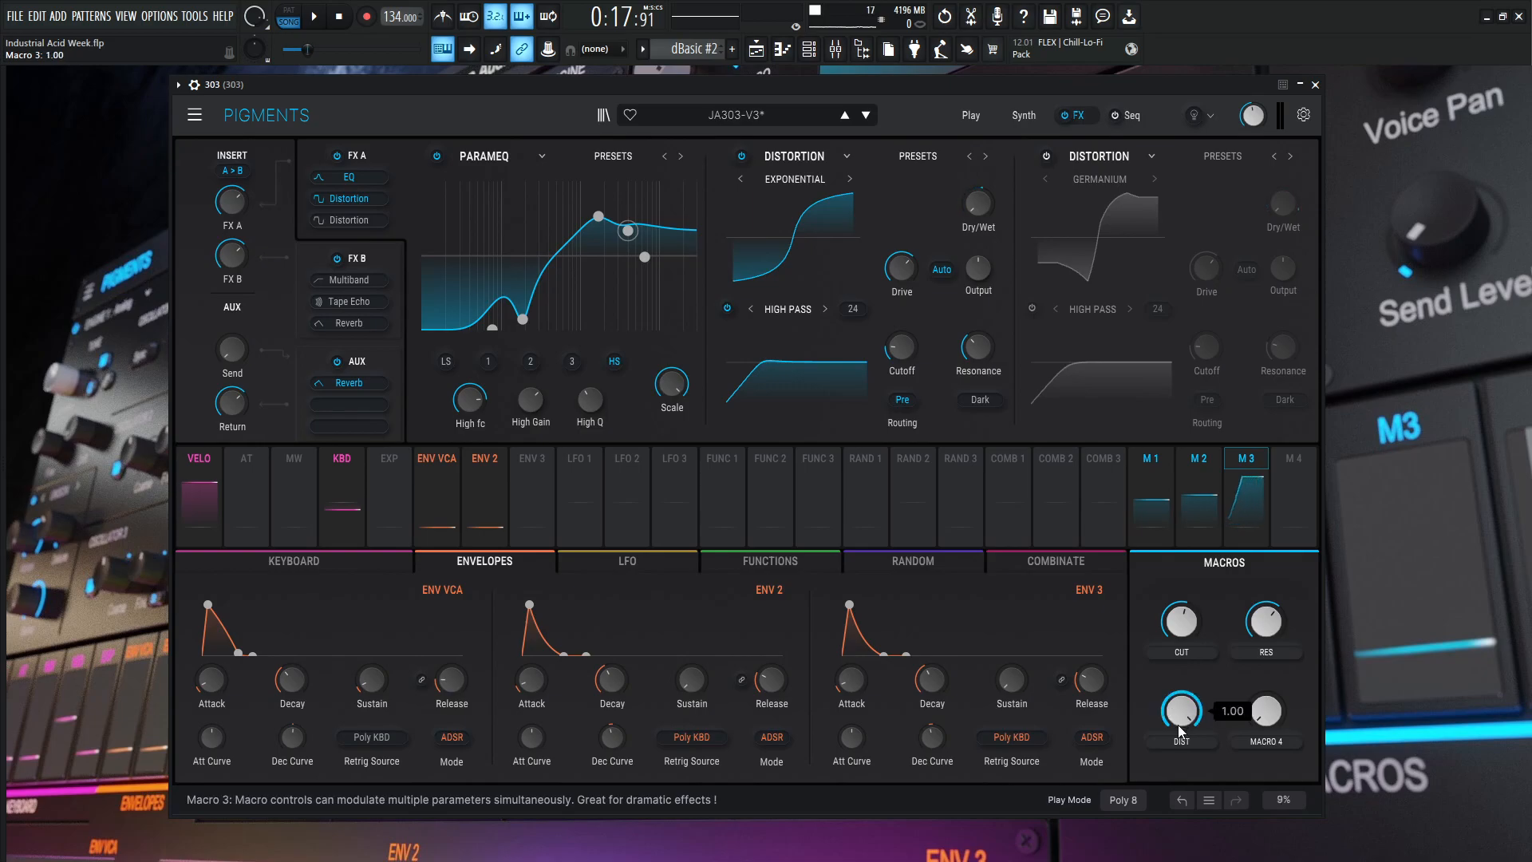
Compare the sound by bypassing and re-enabling the Exponential distortion, and by lowering the Dist macro to 0 and returning it to 1.00
left_click(742, 157)
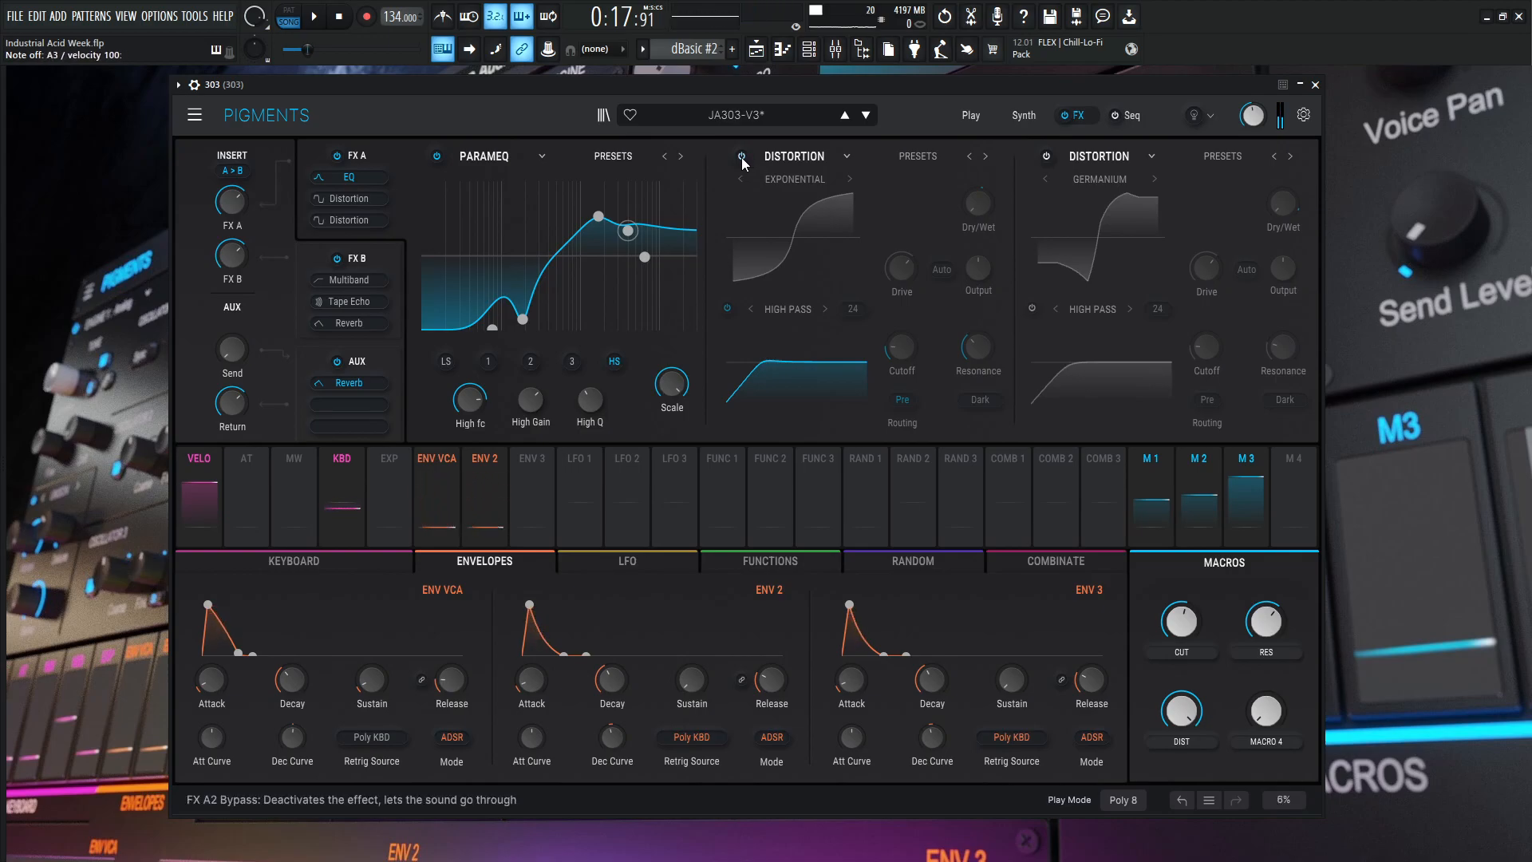
left_click(743, 156)
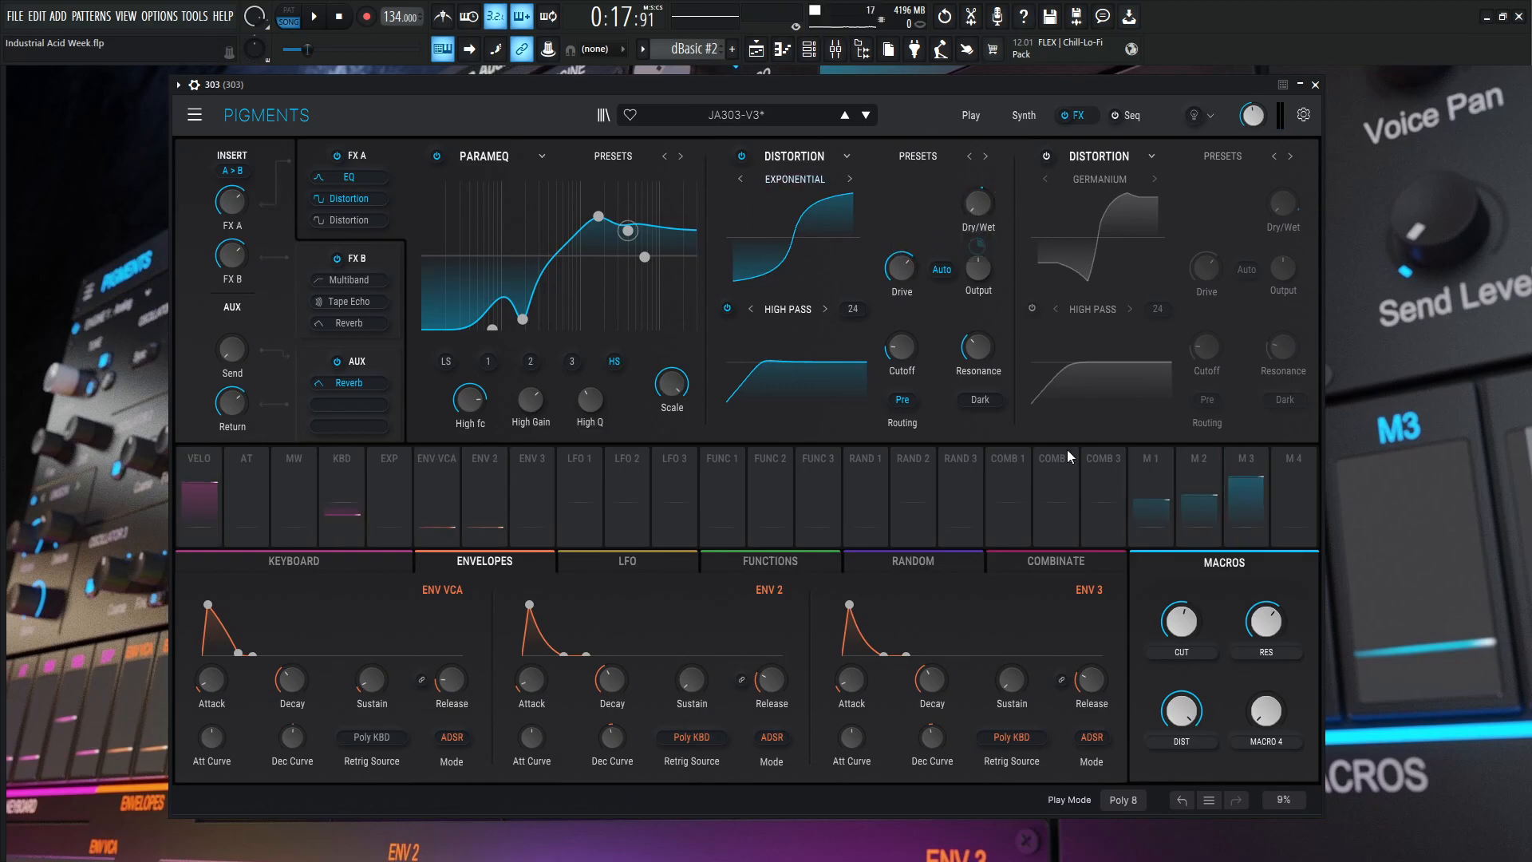
left_click_drag(1187, 722, 1186, 766)
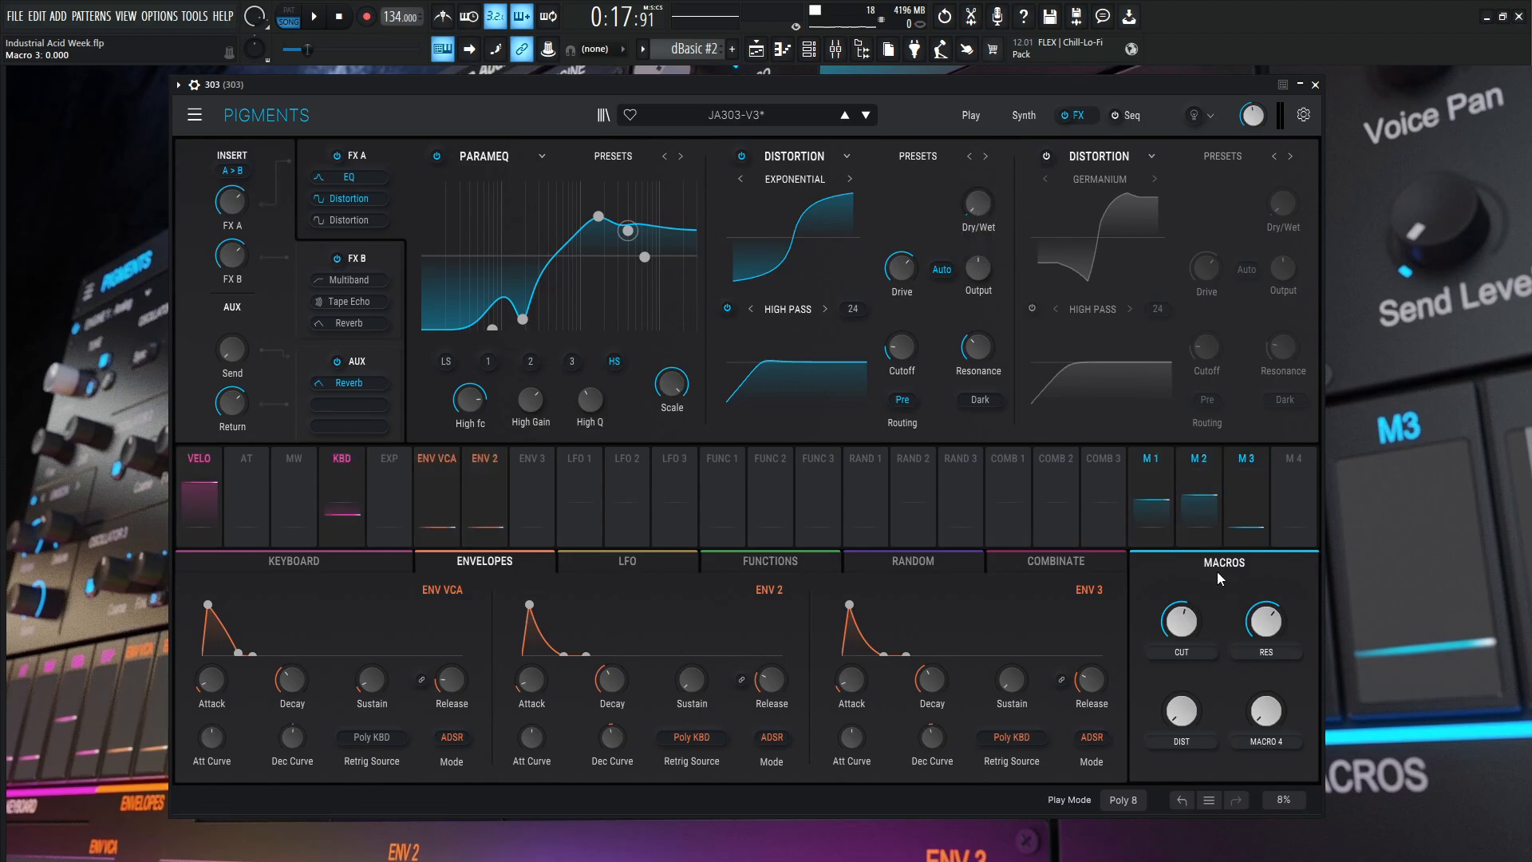
left_click_drag(1182, 712, 1182, 658)
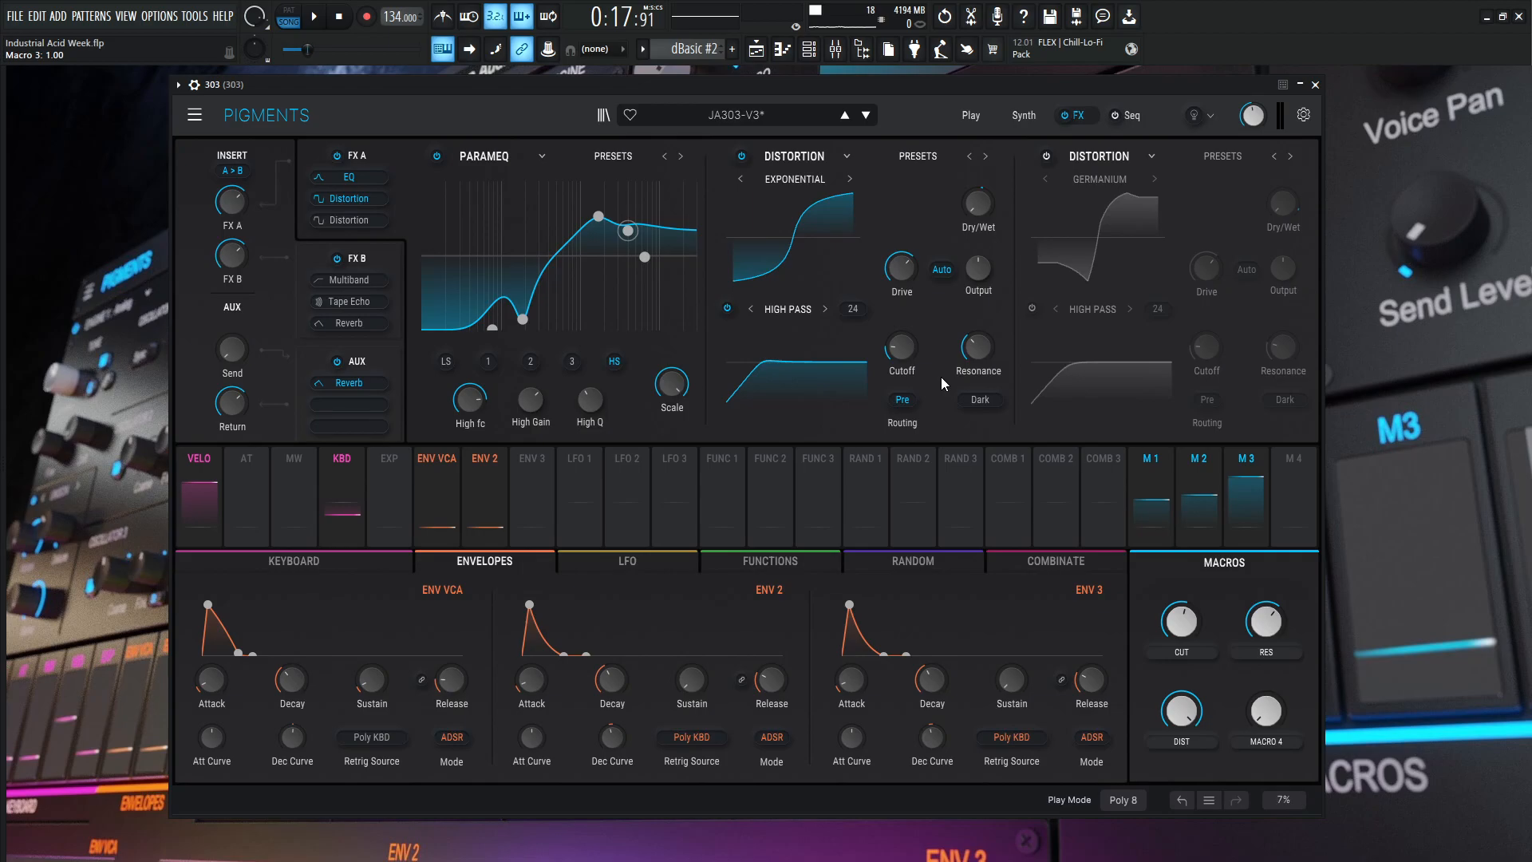
Examine the Exponential distortion's high-pass cutoff and resonance, and look over the synth section before returning to the effects
mouse_move(900, 351)
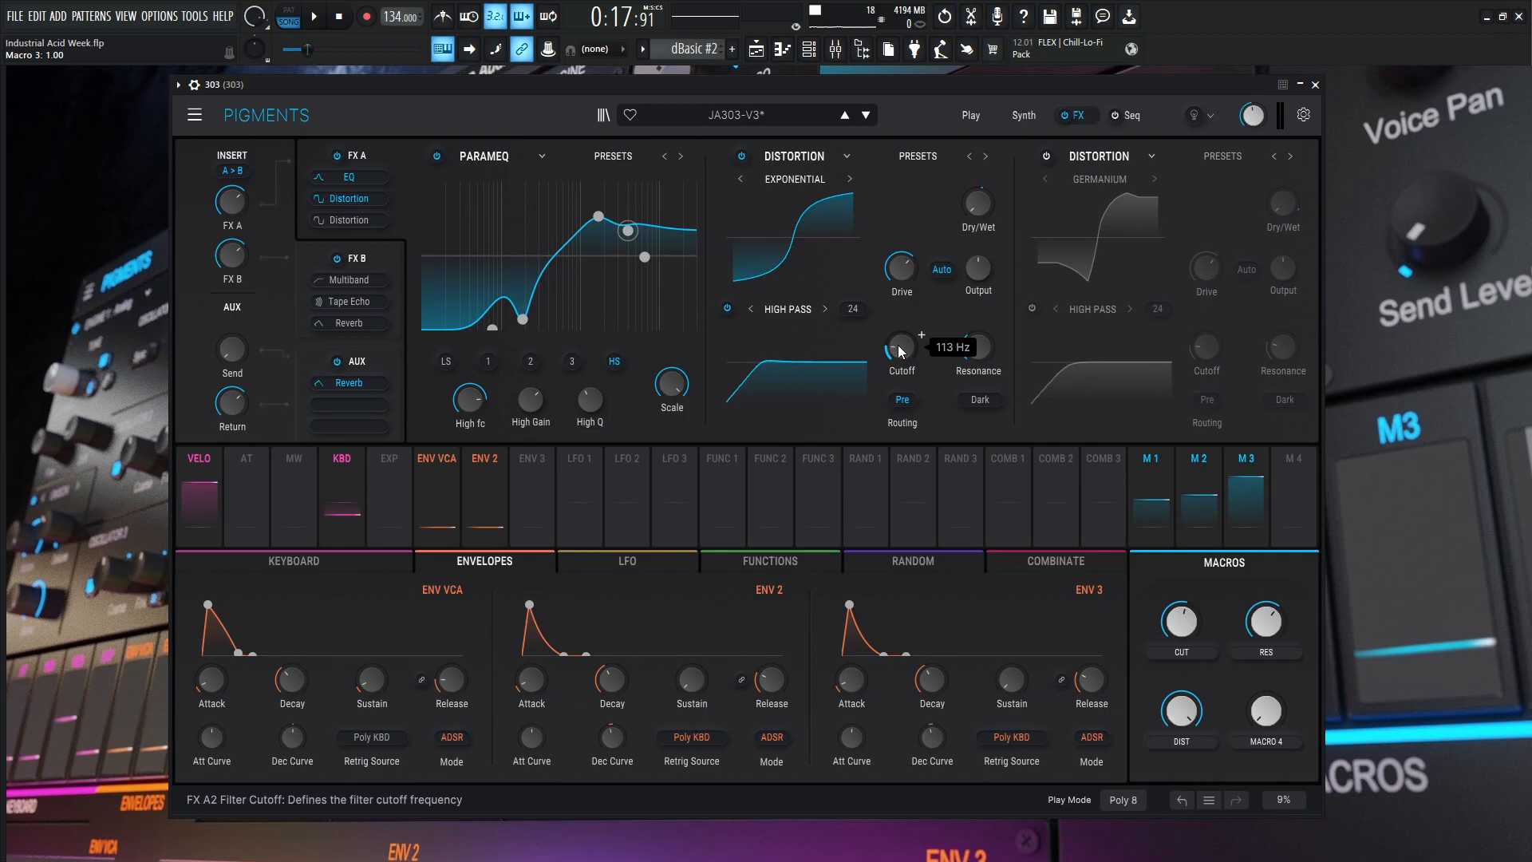
mouse_move(978, 351)
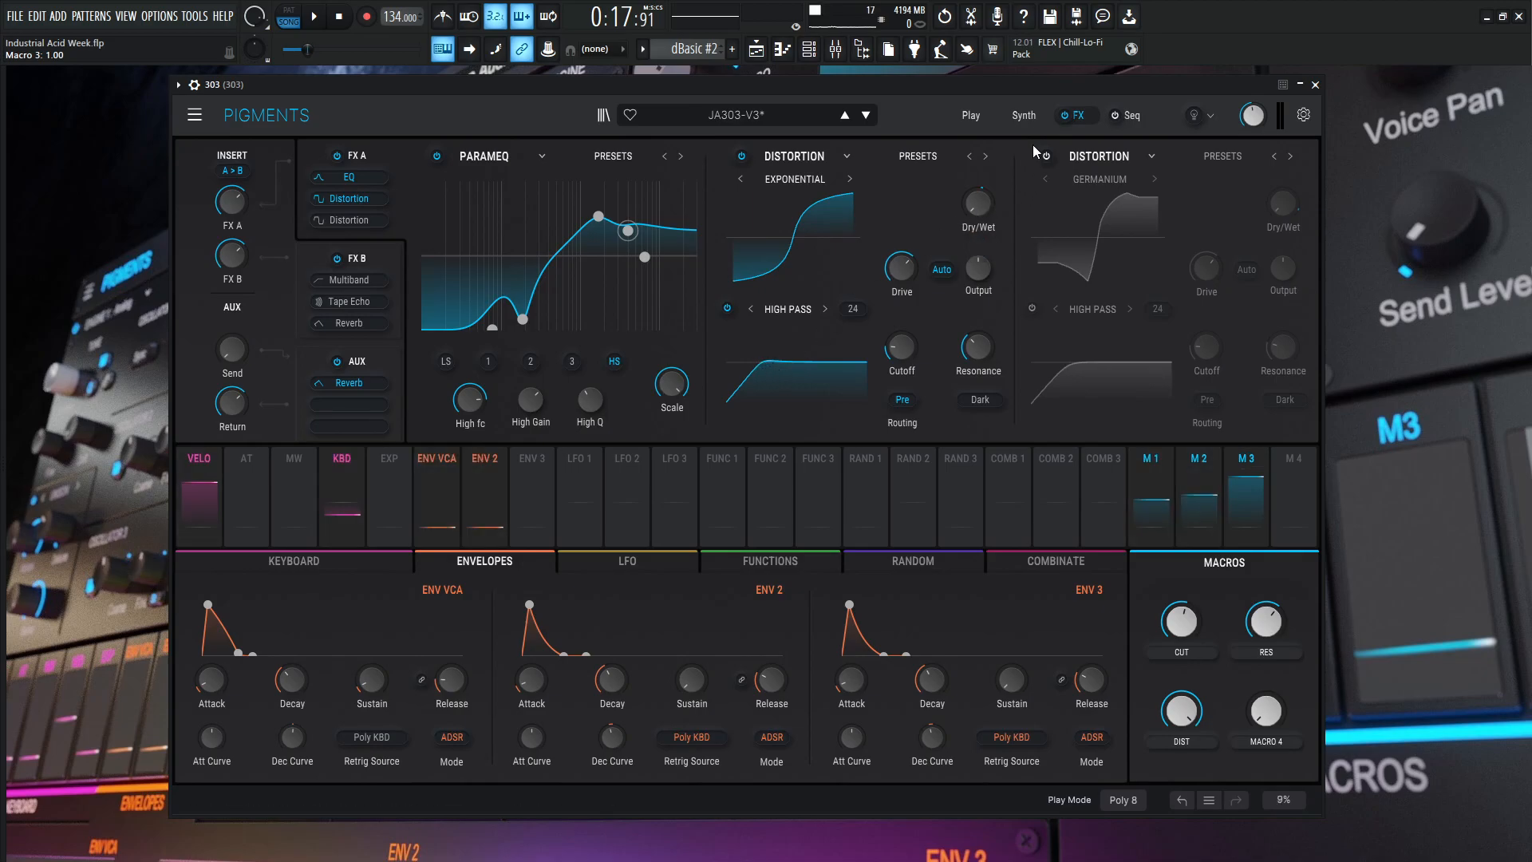
left_click(1024, 116)
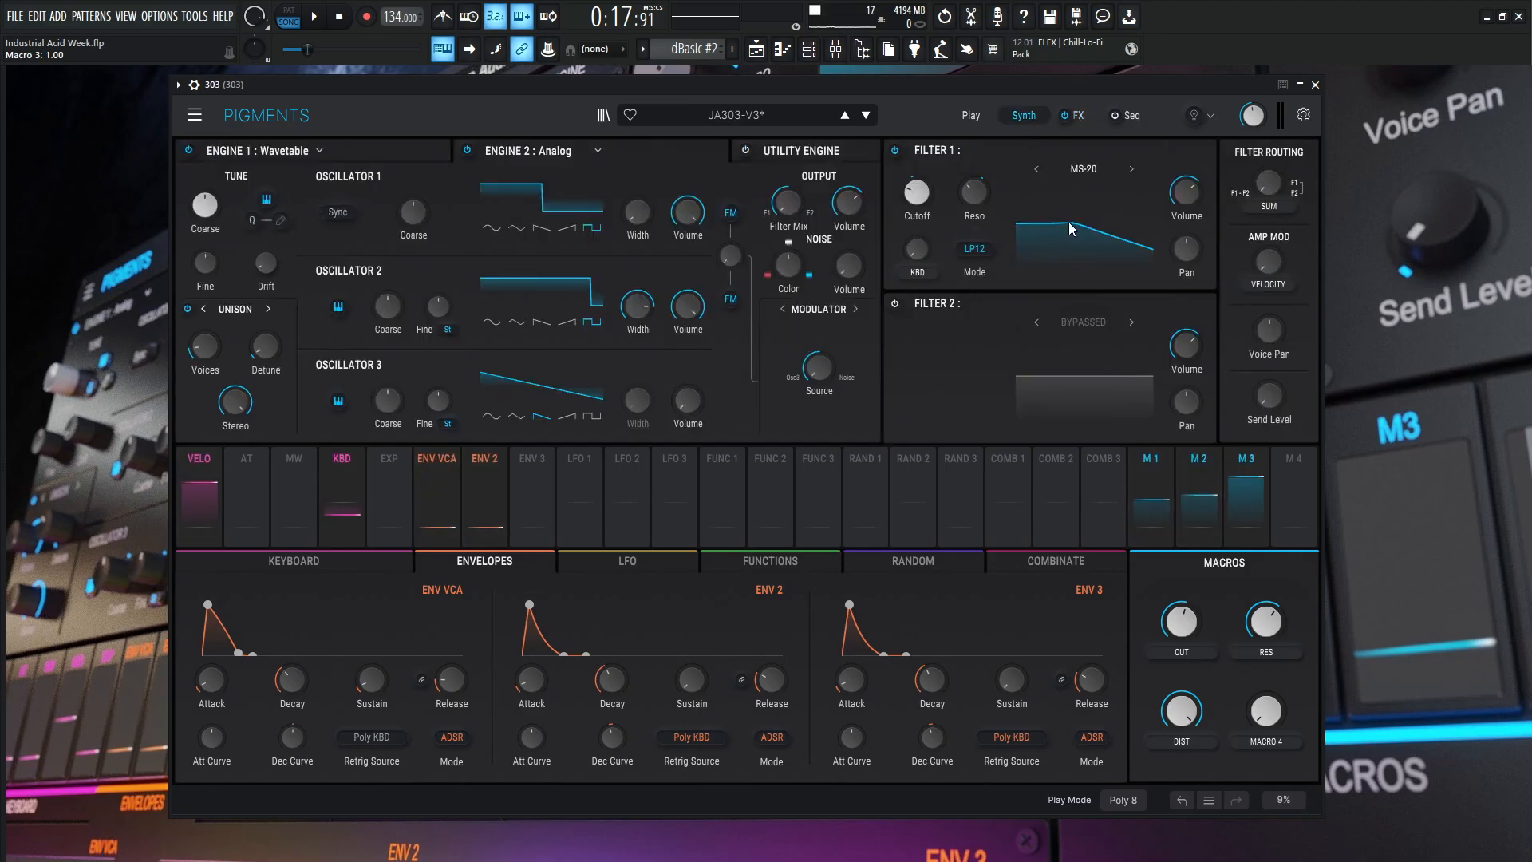
left_click(1089, 116)
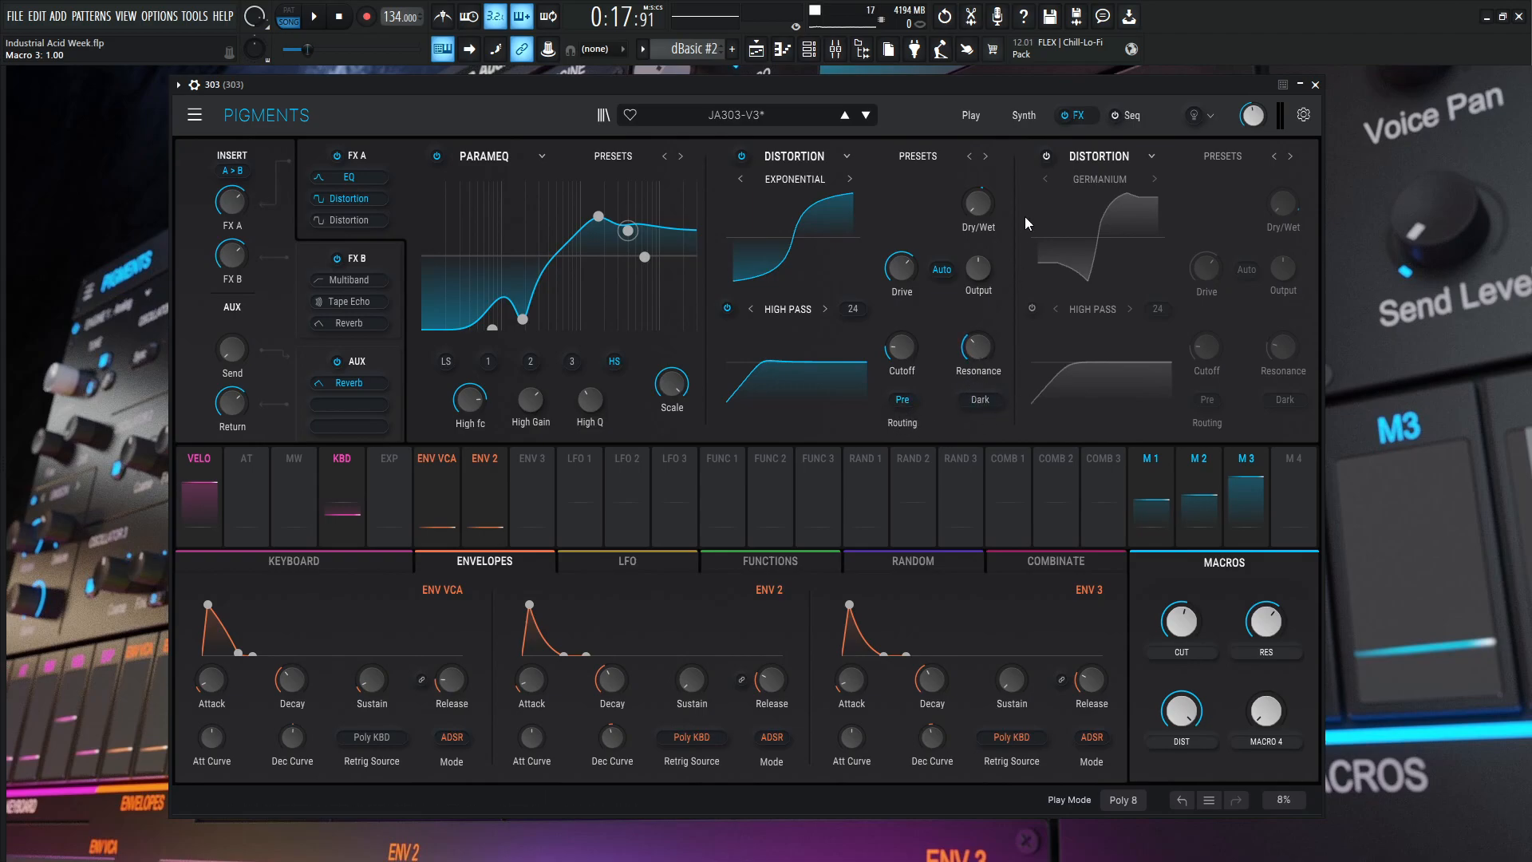
Play a series of low notes to audition the patch through the EQ and the Exponential distortion
key("g")
key("g")
key("g")
key("g")
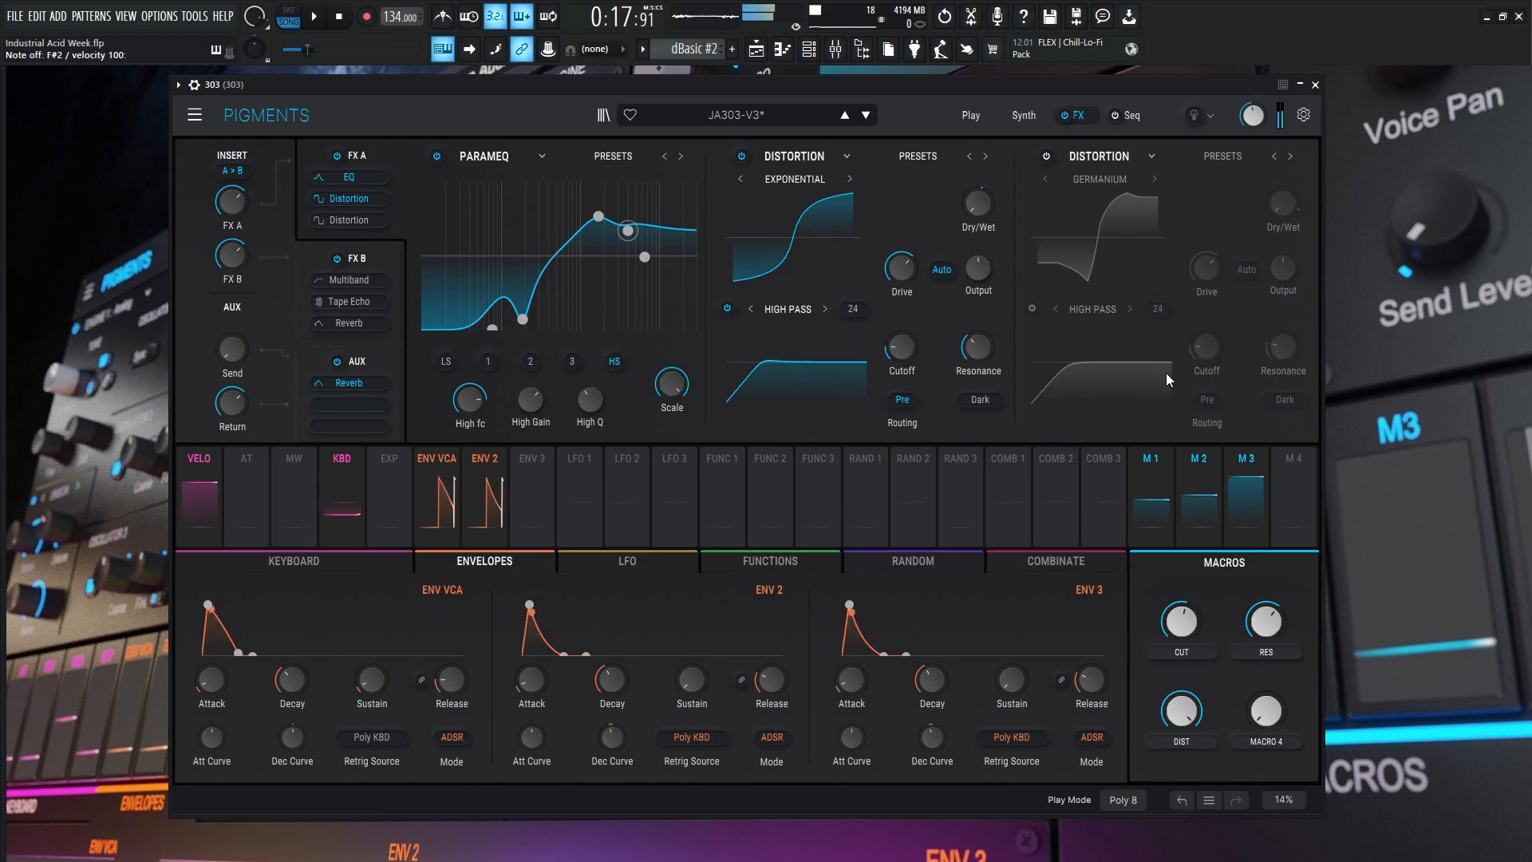
key("g")
key("g")
key("g")
key("n")
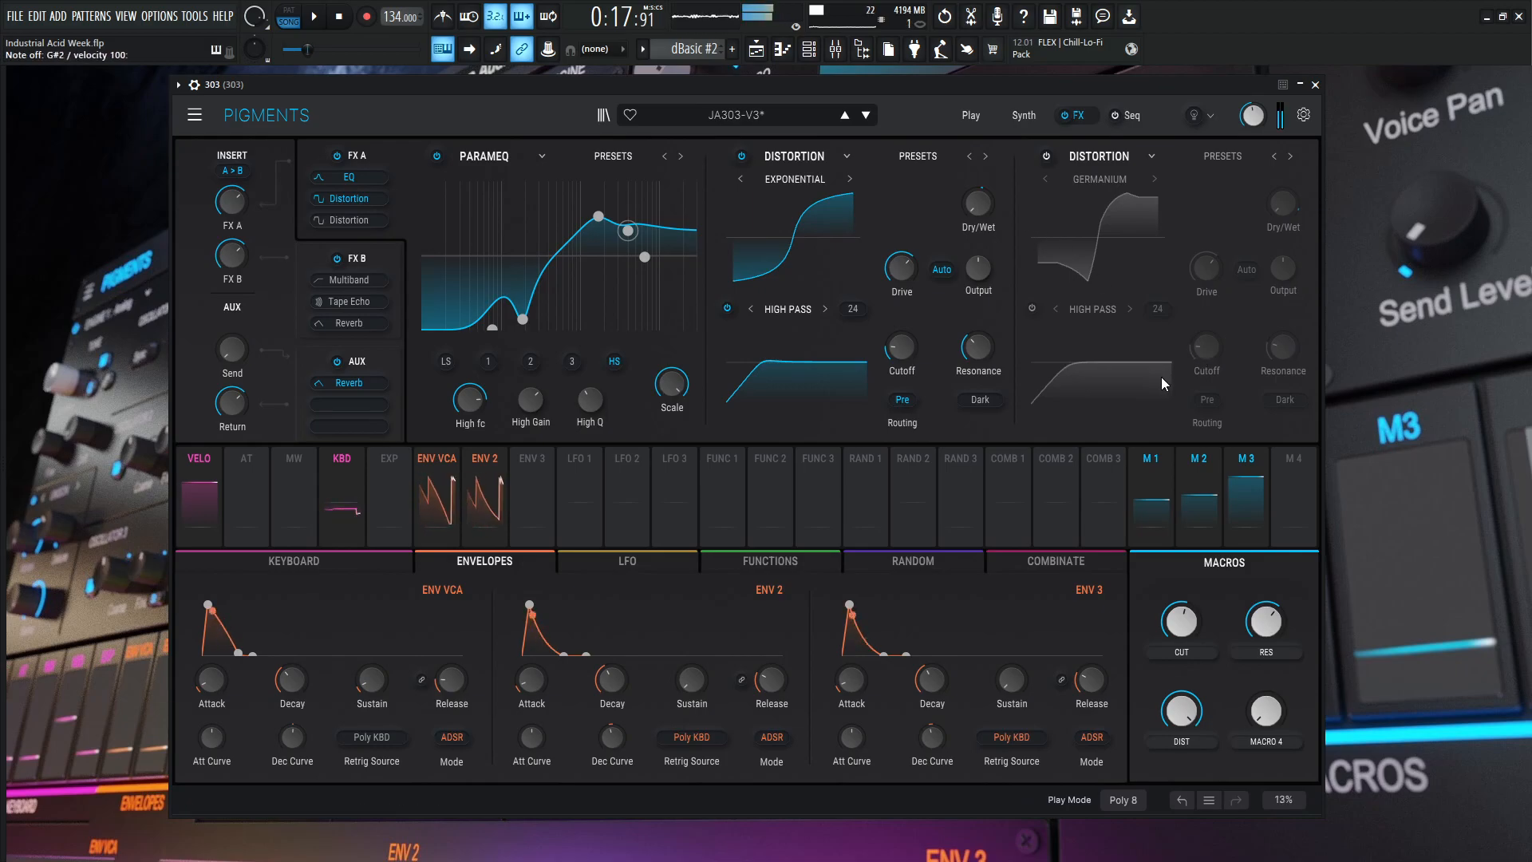
key("g")
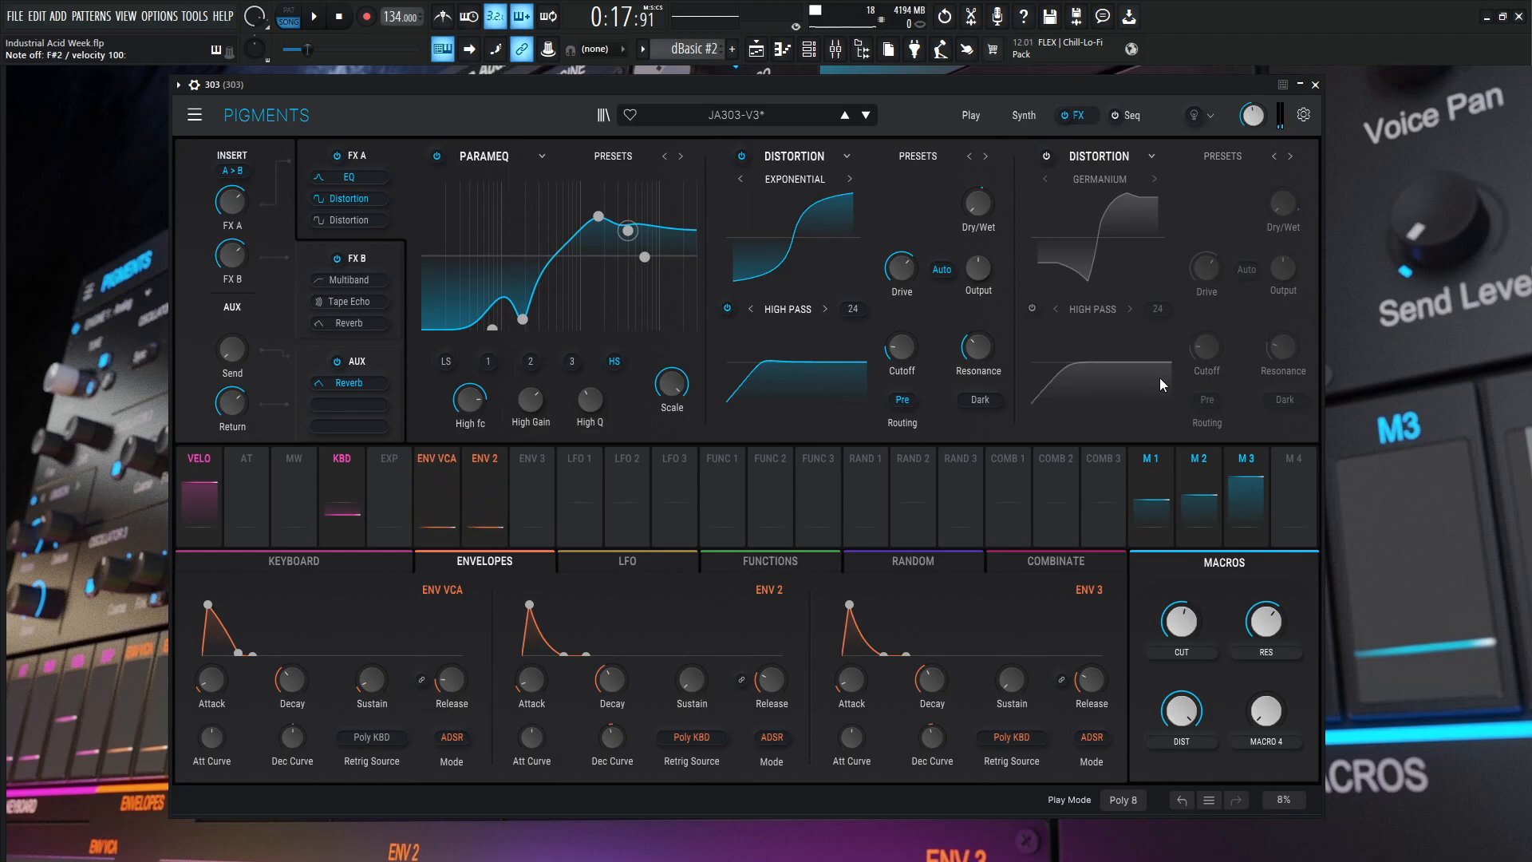
key("h")
Enable the Germanium distortion in FX A, lower the Dist macro to 0 and check its modulation amount on Dry/Wet
left_click(1047, 156)
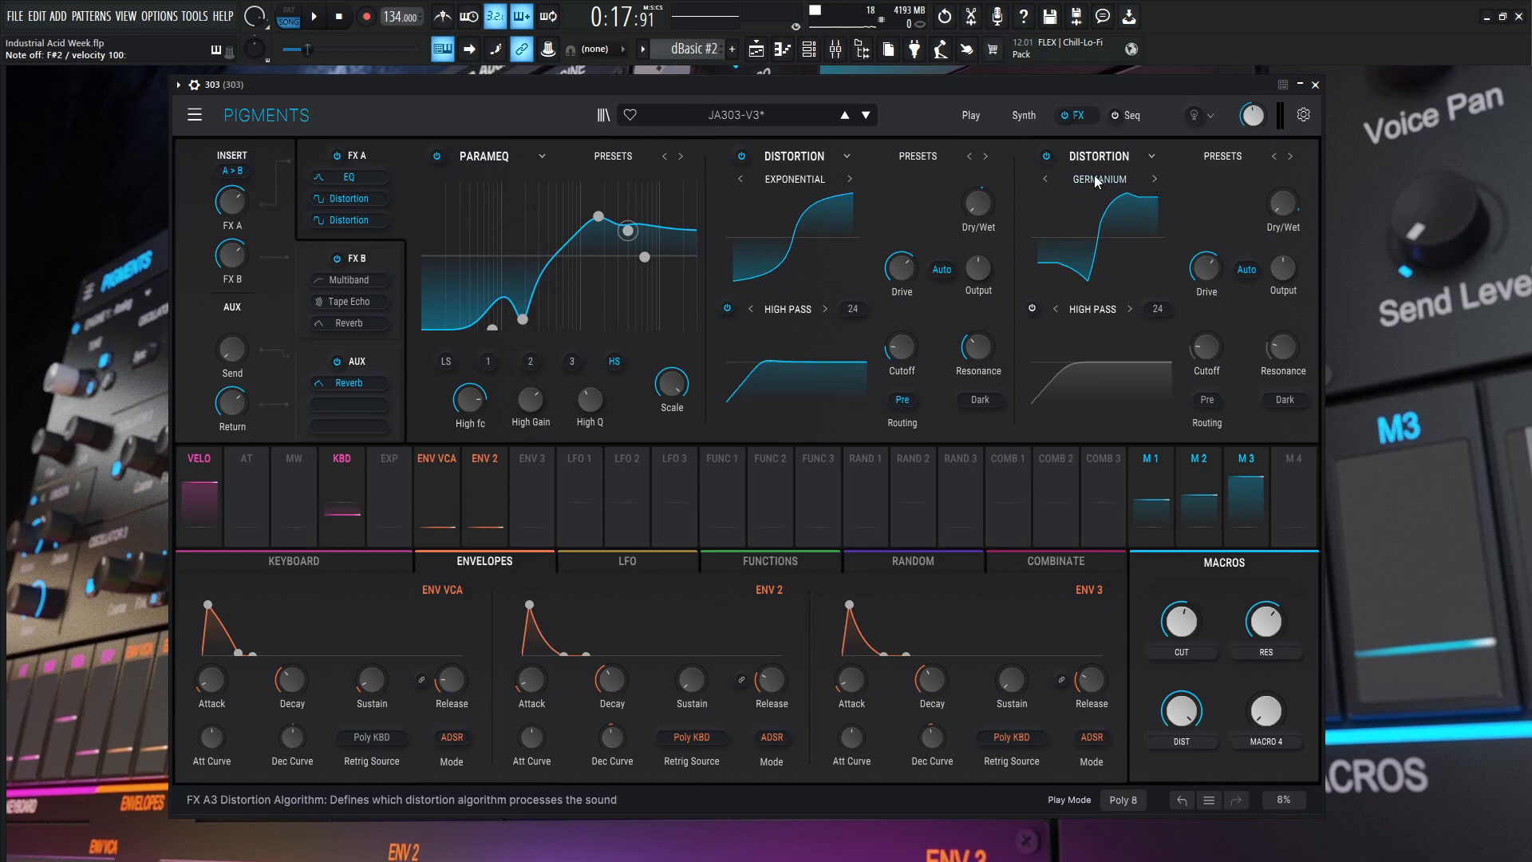
mouse_move(1287, 202)
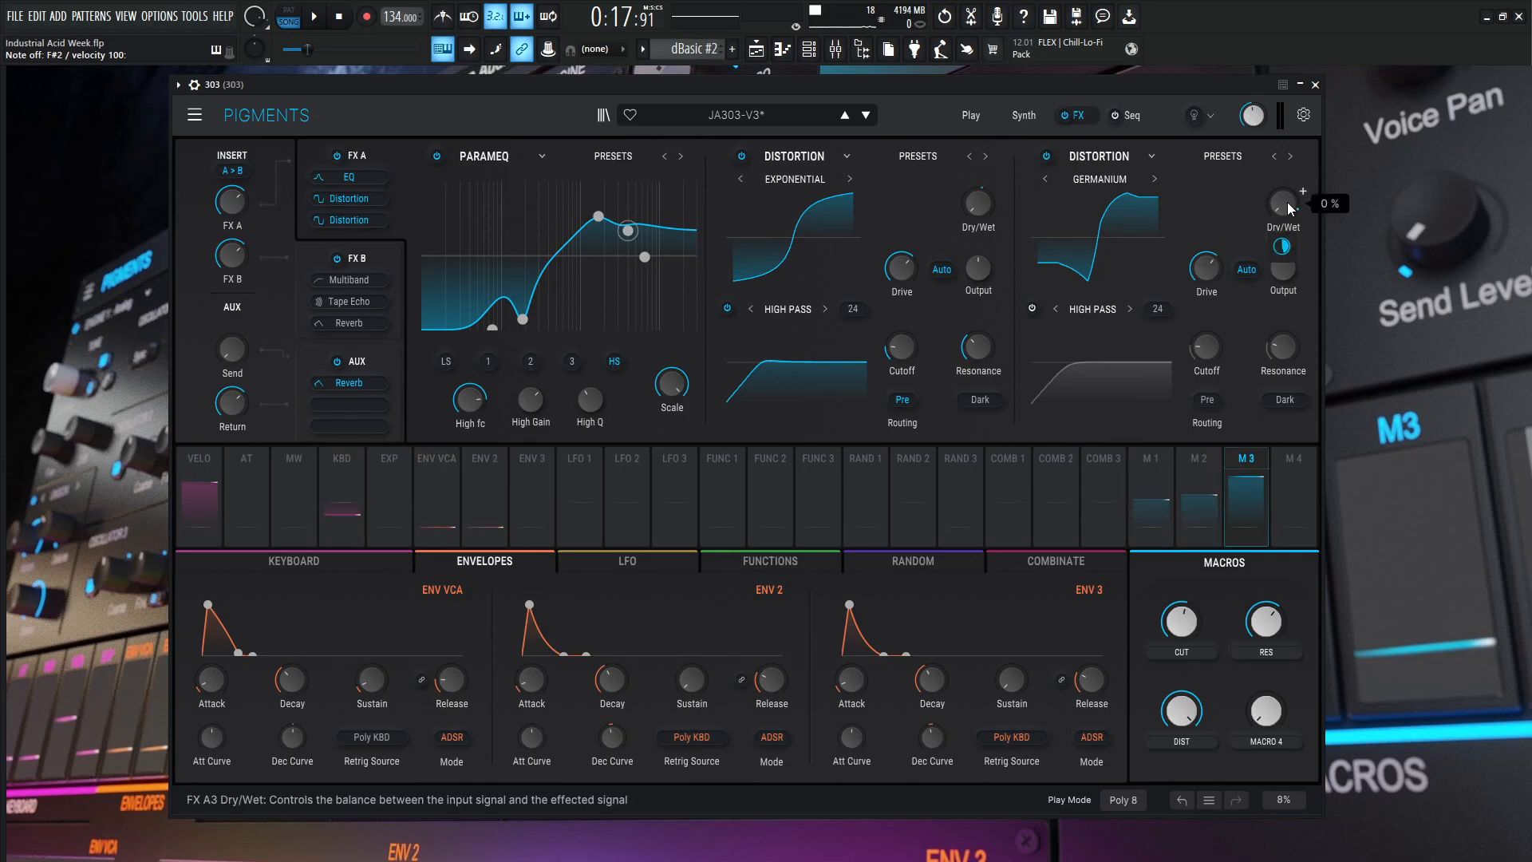
left_click_drag(1177, 716, 1177, 842)
mouse_move(1284, 202)
left_click_drag(1282, 247, 1273, 254)
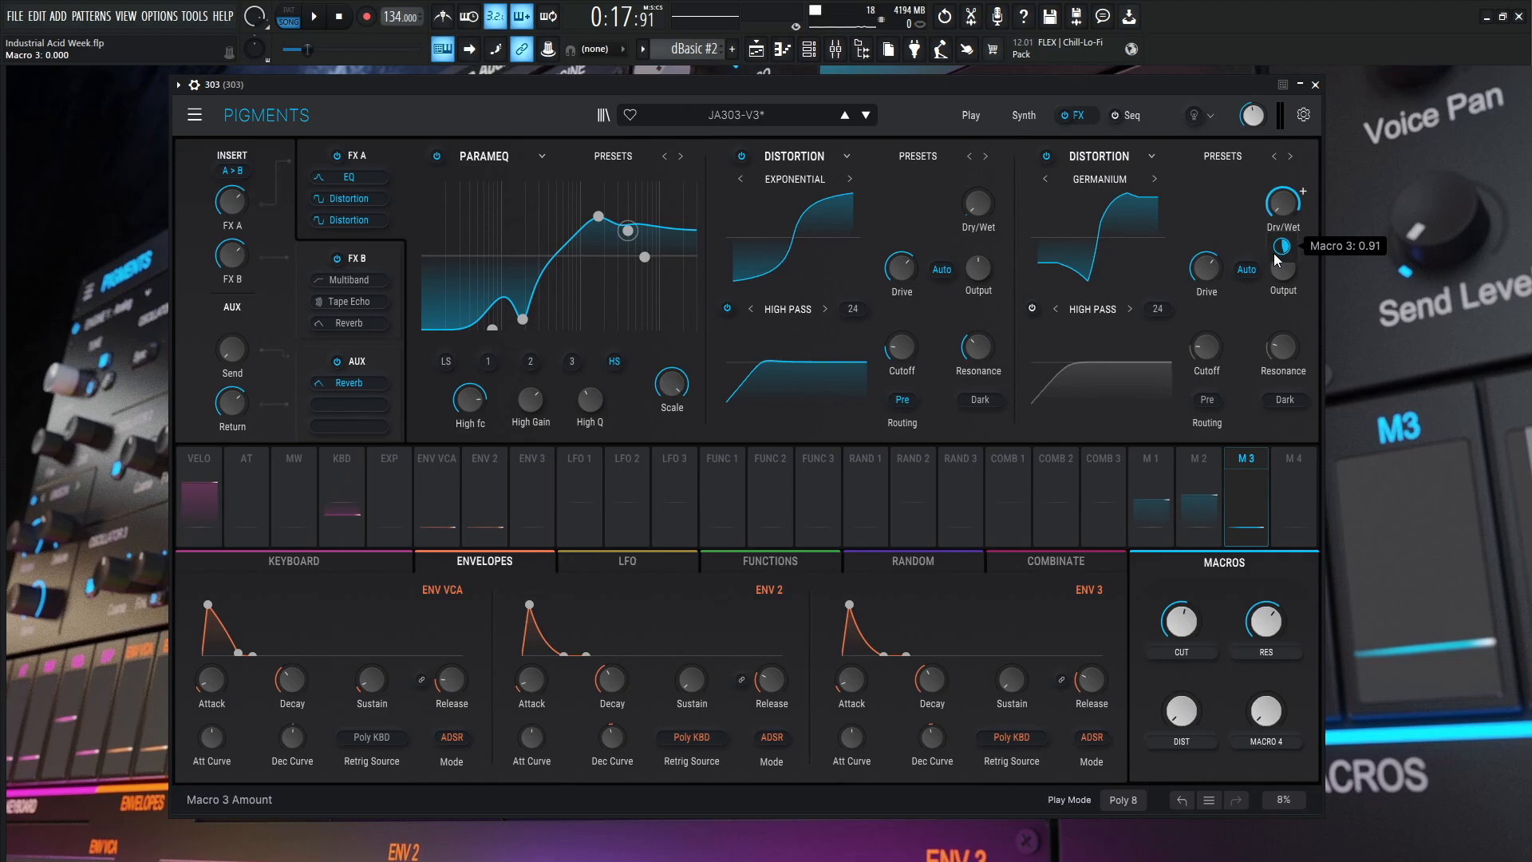
Raise the Dist macro to 1.00 and examine both distortions' Dry/Wet modulation and the Germanium distortion's Drive
left_click_drag(1182, 710, 1182, 622)
mouse_move(980, 194)
mouse_move(1291, 208)
mouse_move(1285, 246)
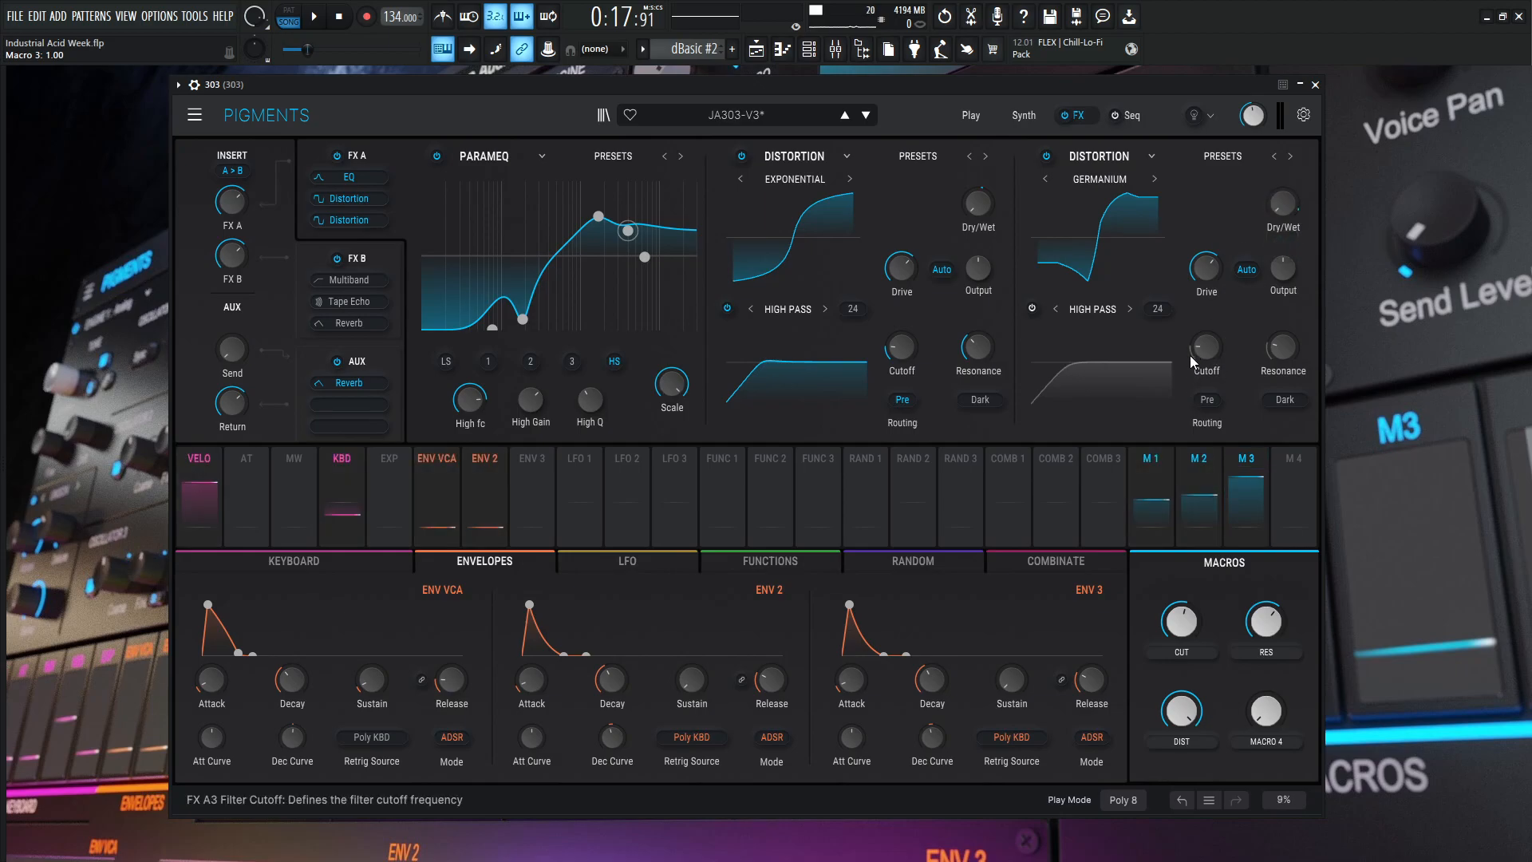
mouse_move(1213, 272)
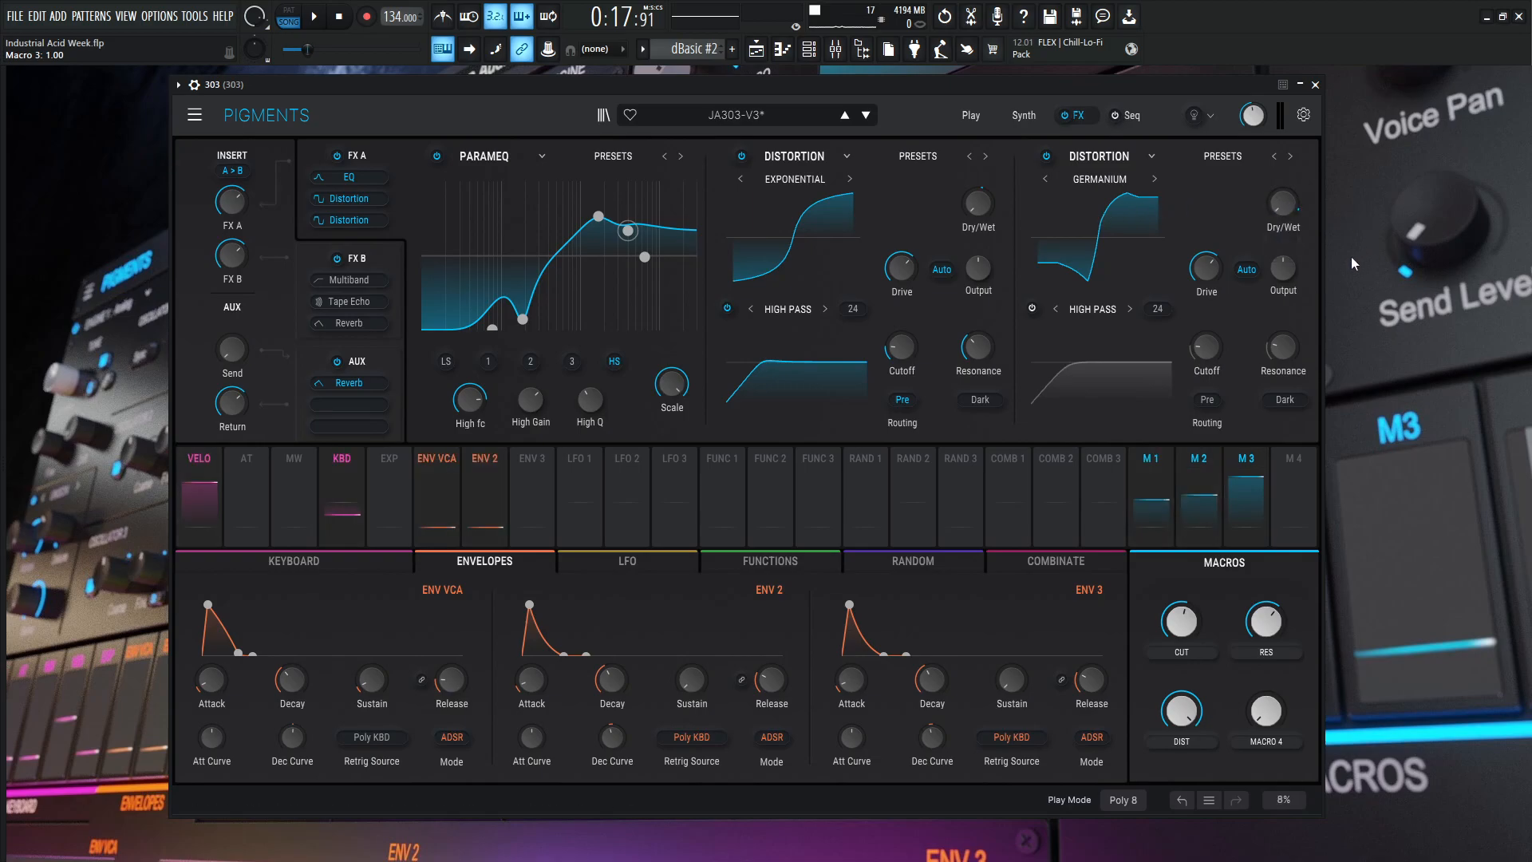
Enable the multiband compressor in FX B, toggling its bypass to compare the sound with and without it
left_click(385, 256)
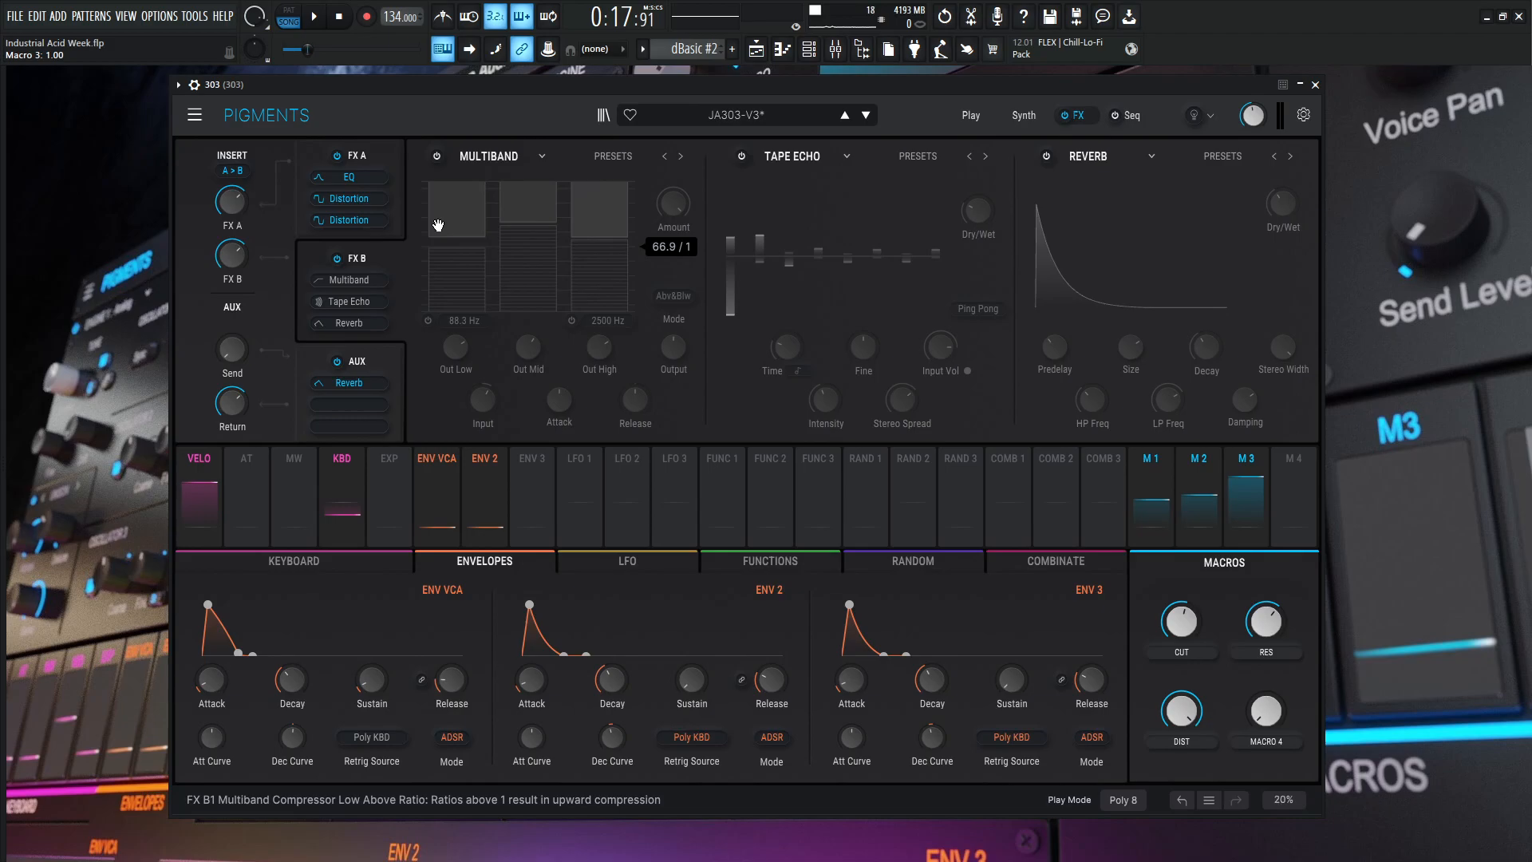
left_click(437, 158)
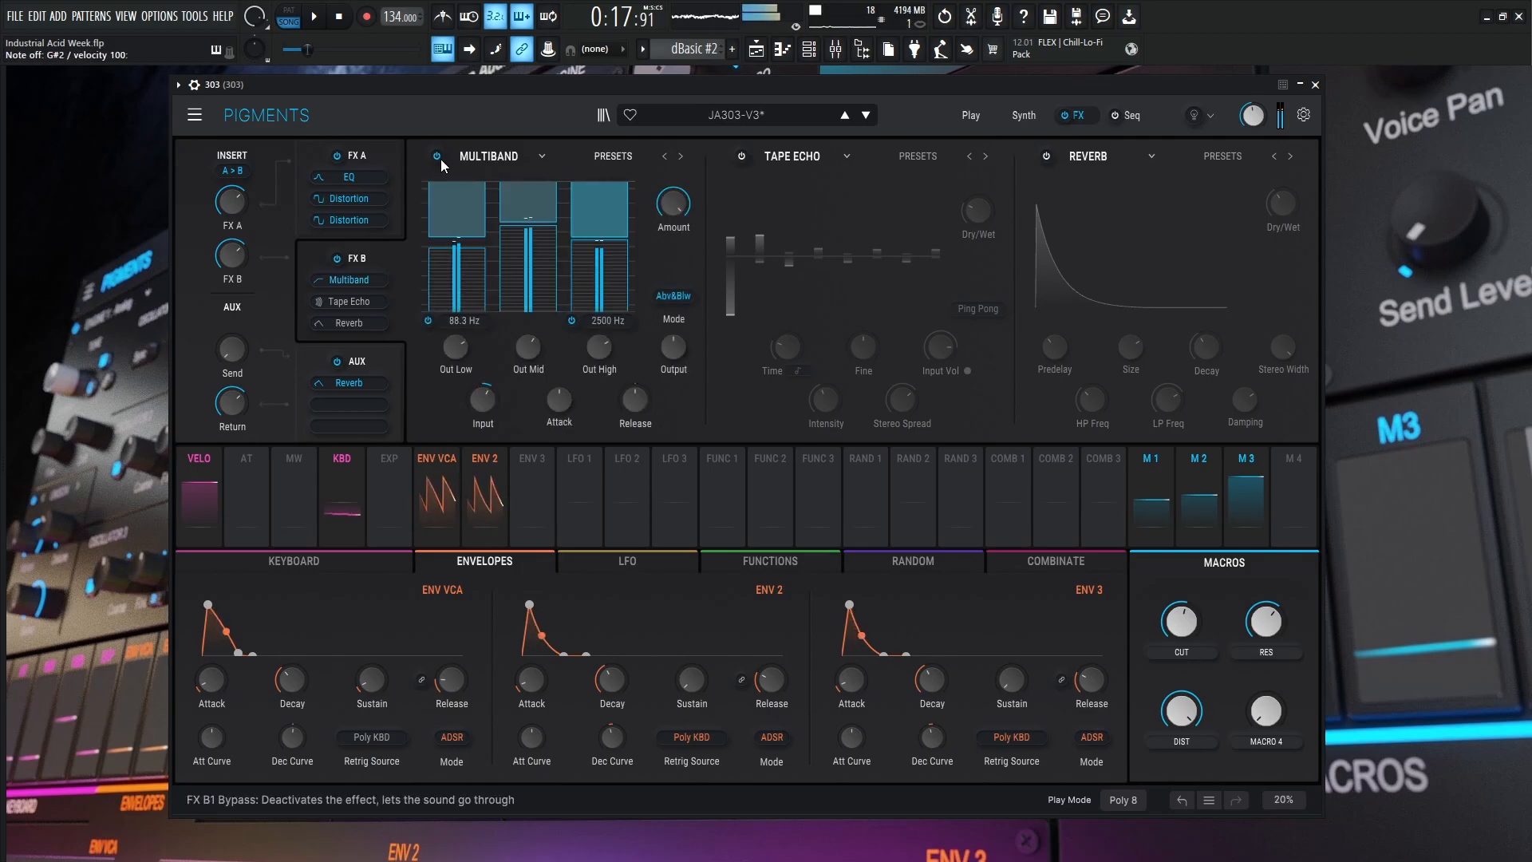
left_click(441, 159)
left_click(441, 159)
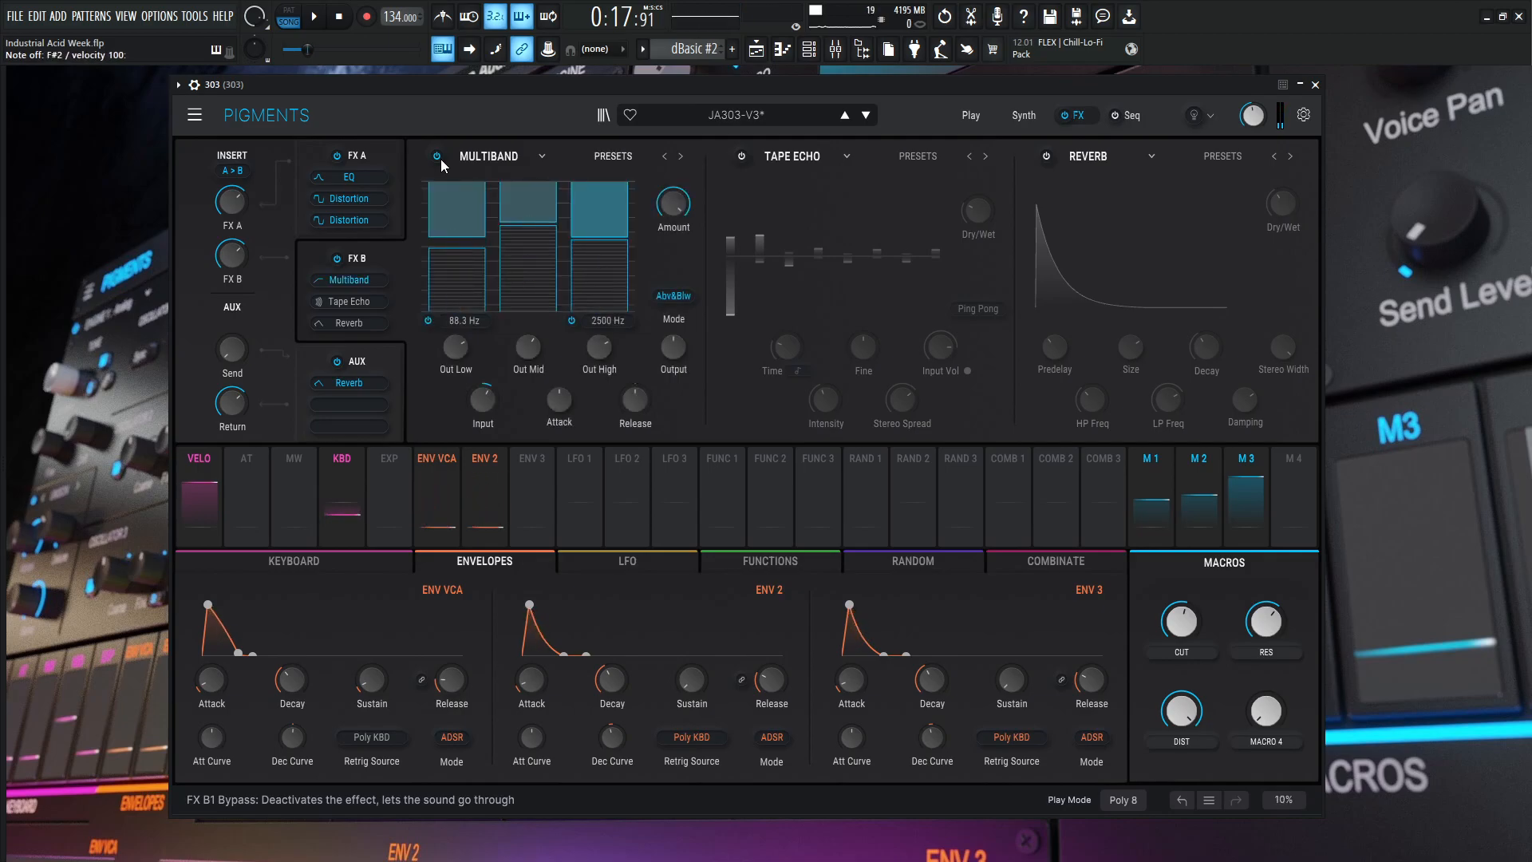
Examine the multiband compressor's low, mid and high band ratios, its lower thresholds and the overall Amount
mouse_move(461, 199)
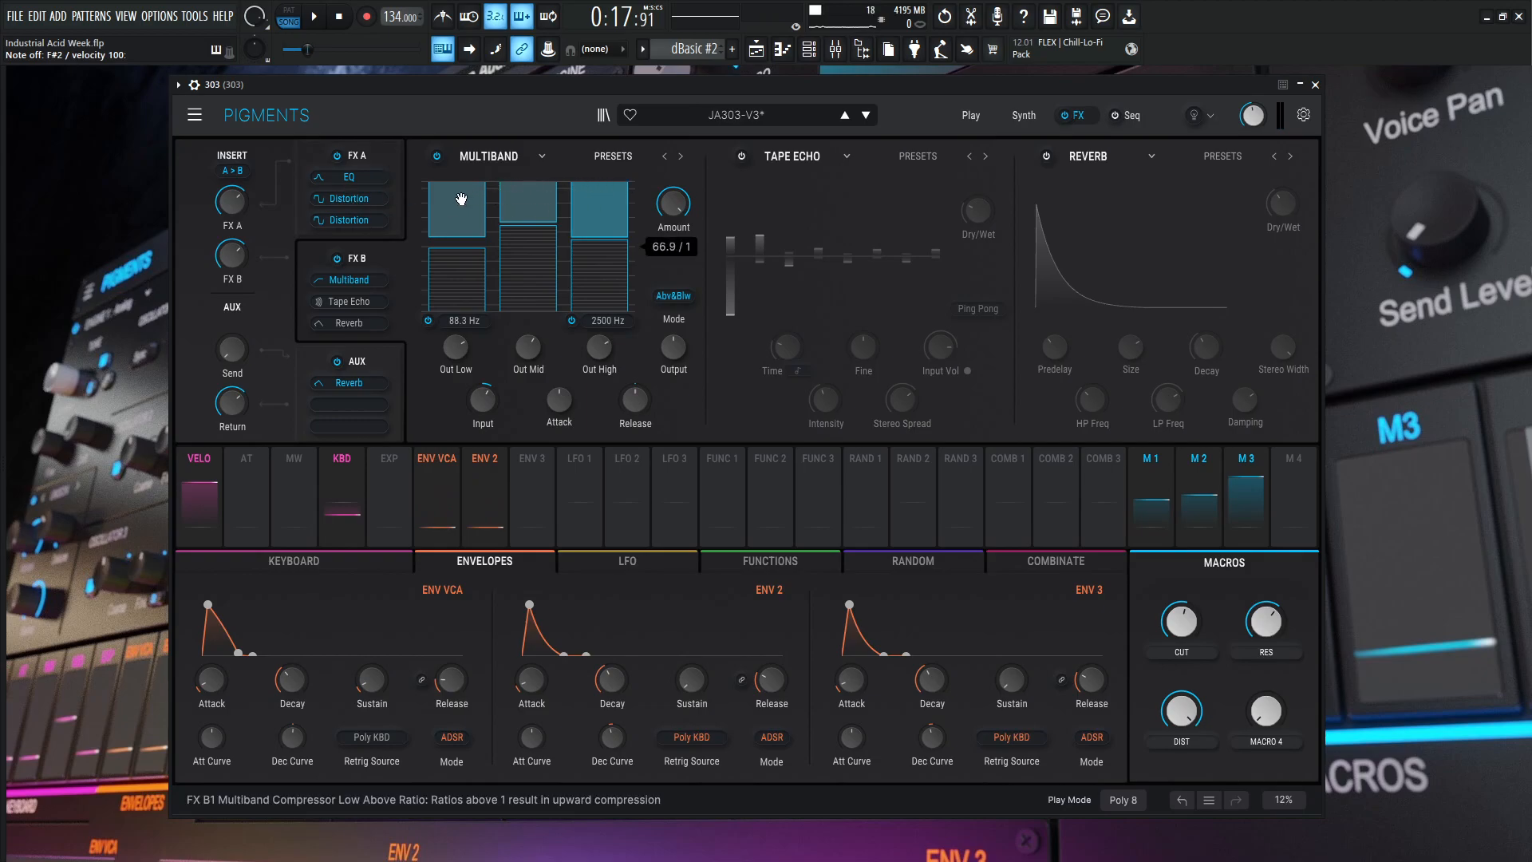
mouse_move(539, 199)
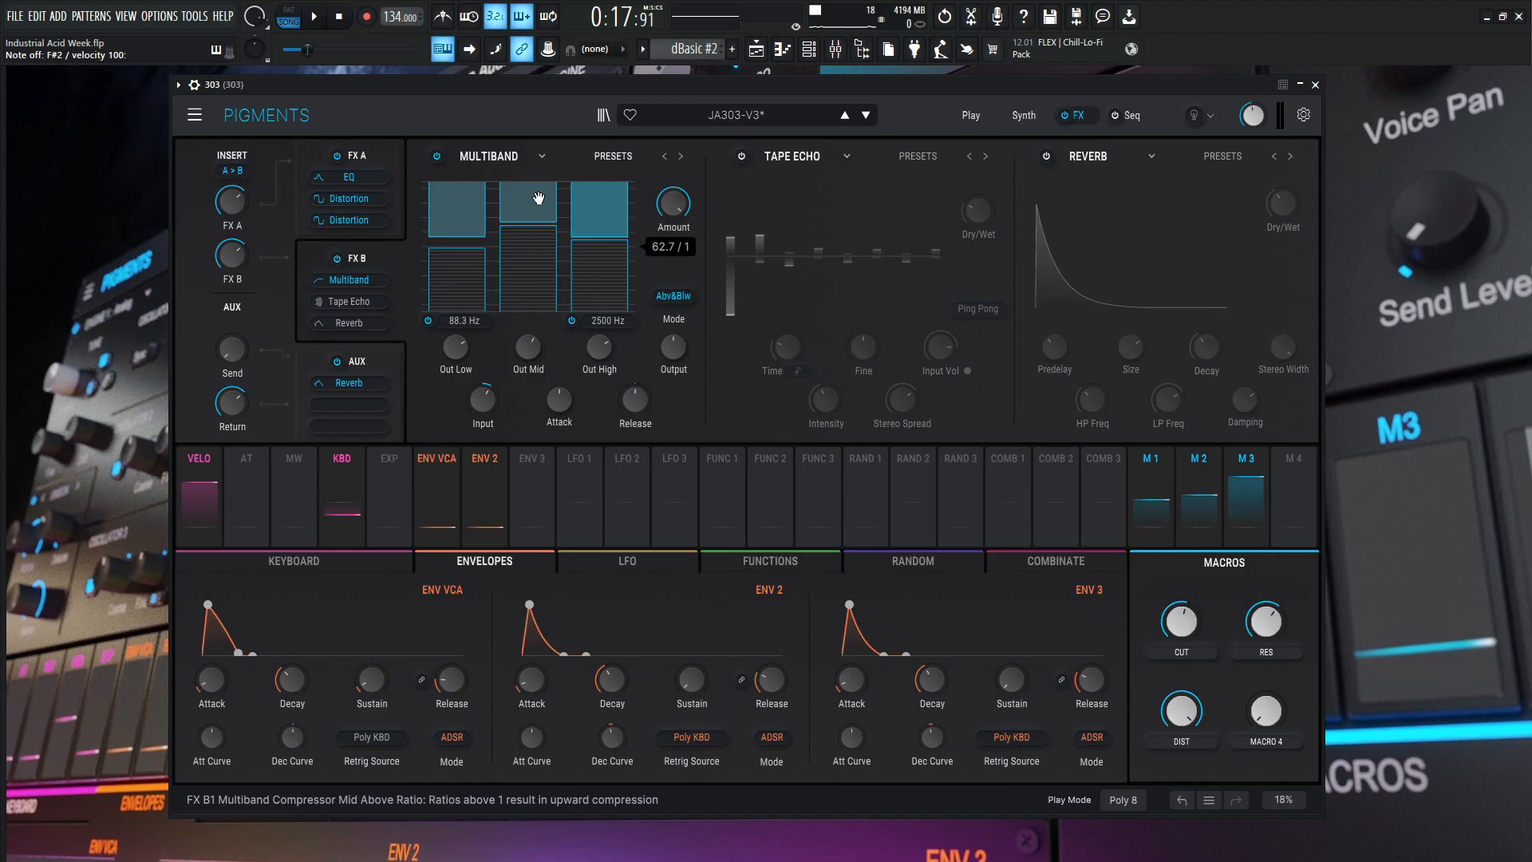
mouse_move(598, 204)
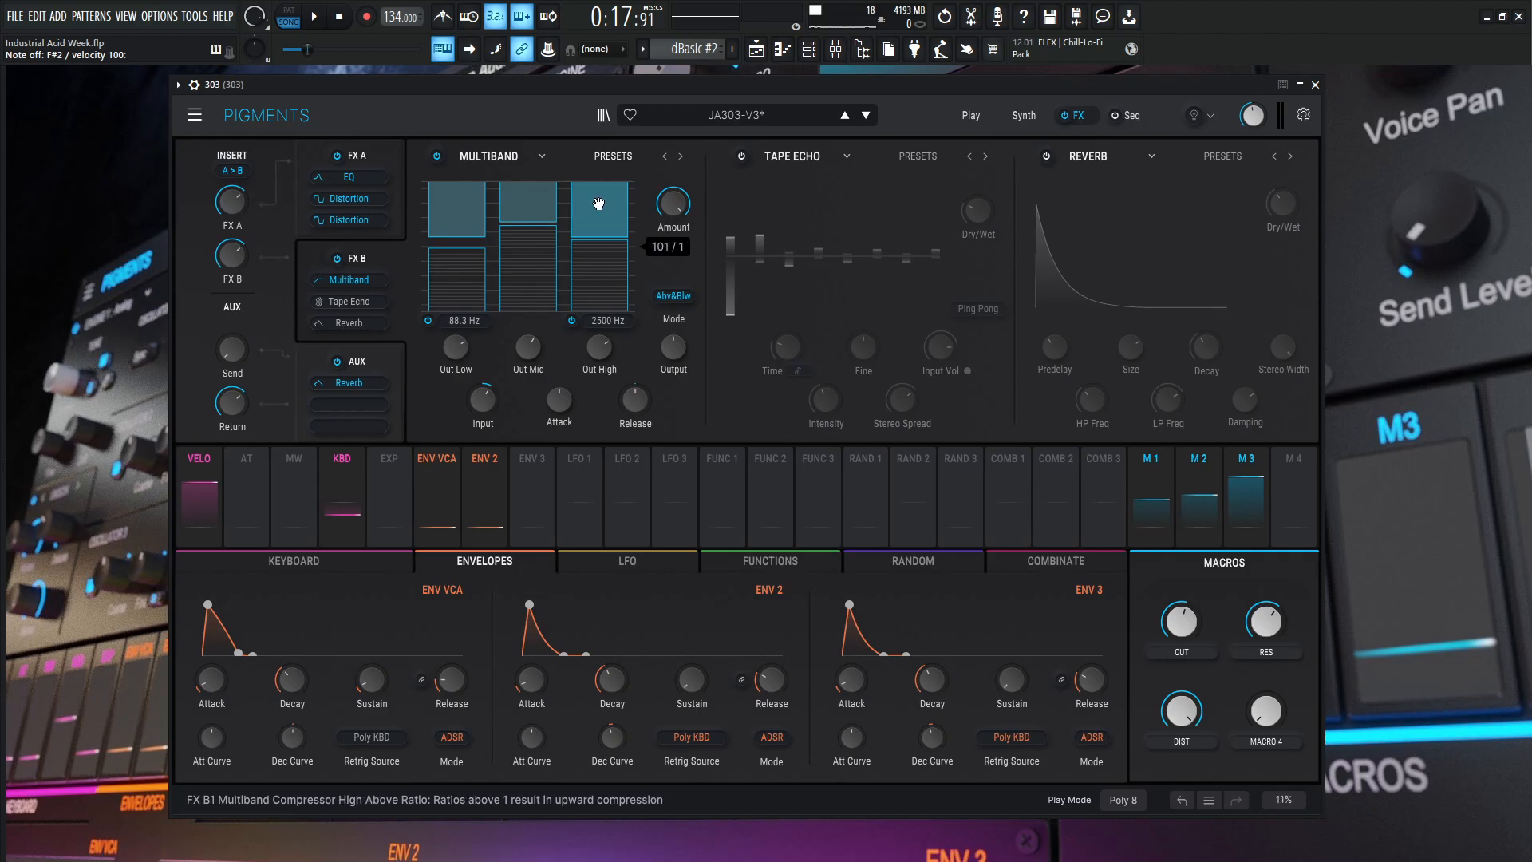
mouse_move(454, 274)
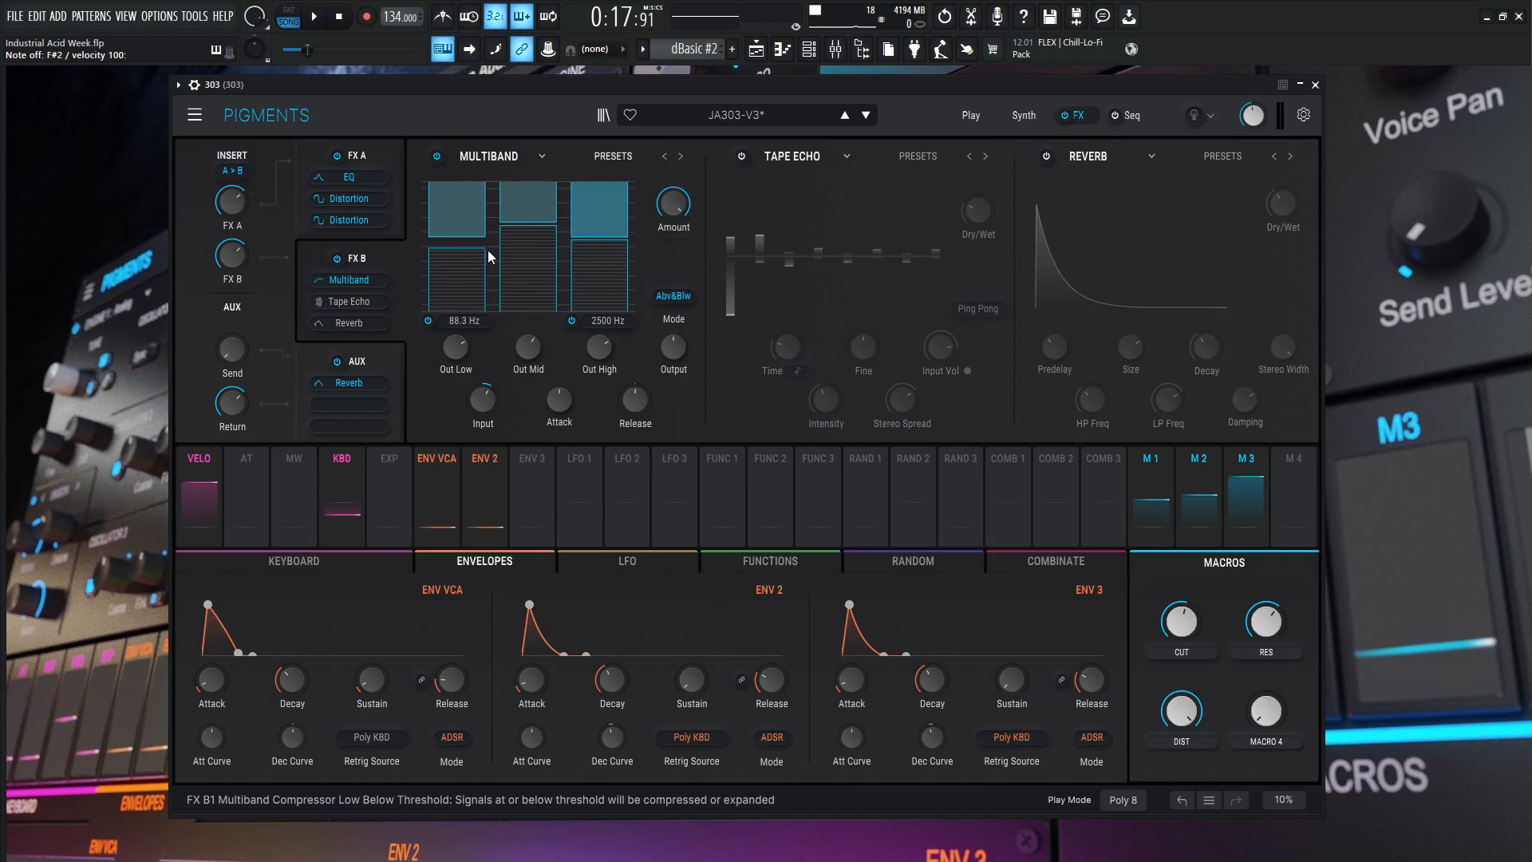
mouse_move(673, 209)
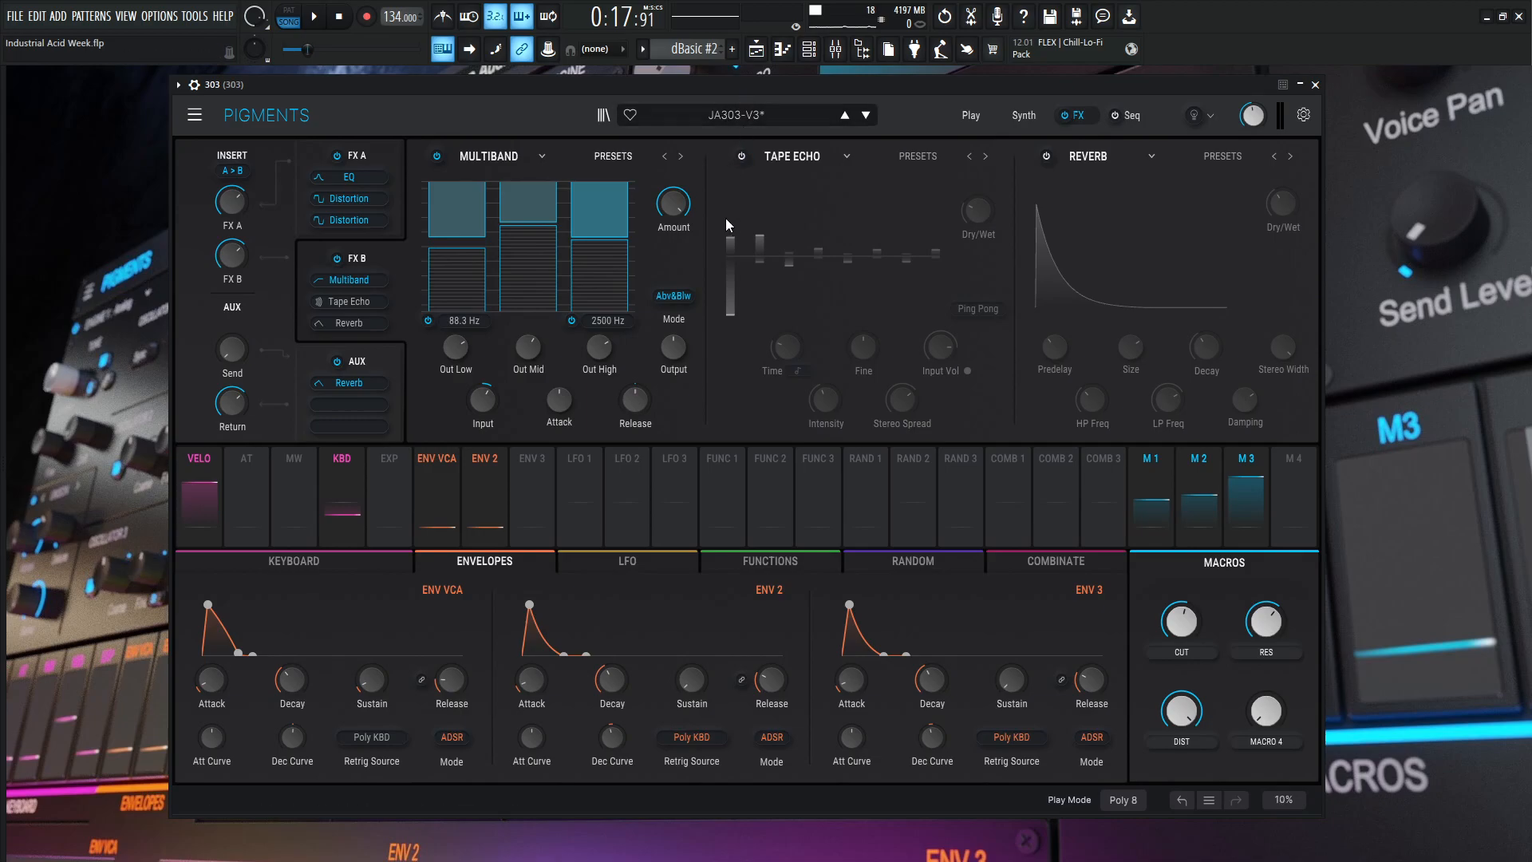
Enable the Tape Echo in FX B and check its Time, Fine, Input Vol, Intensity, Stereo Spread and Dry/Wet settings
left_click(742, 157)
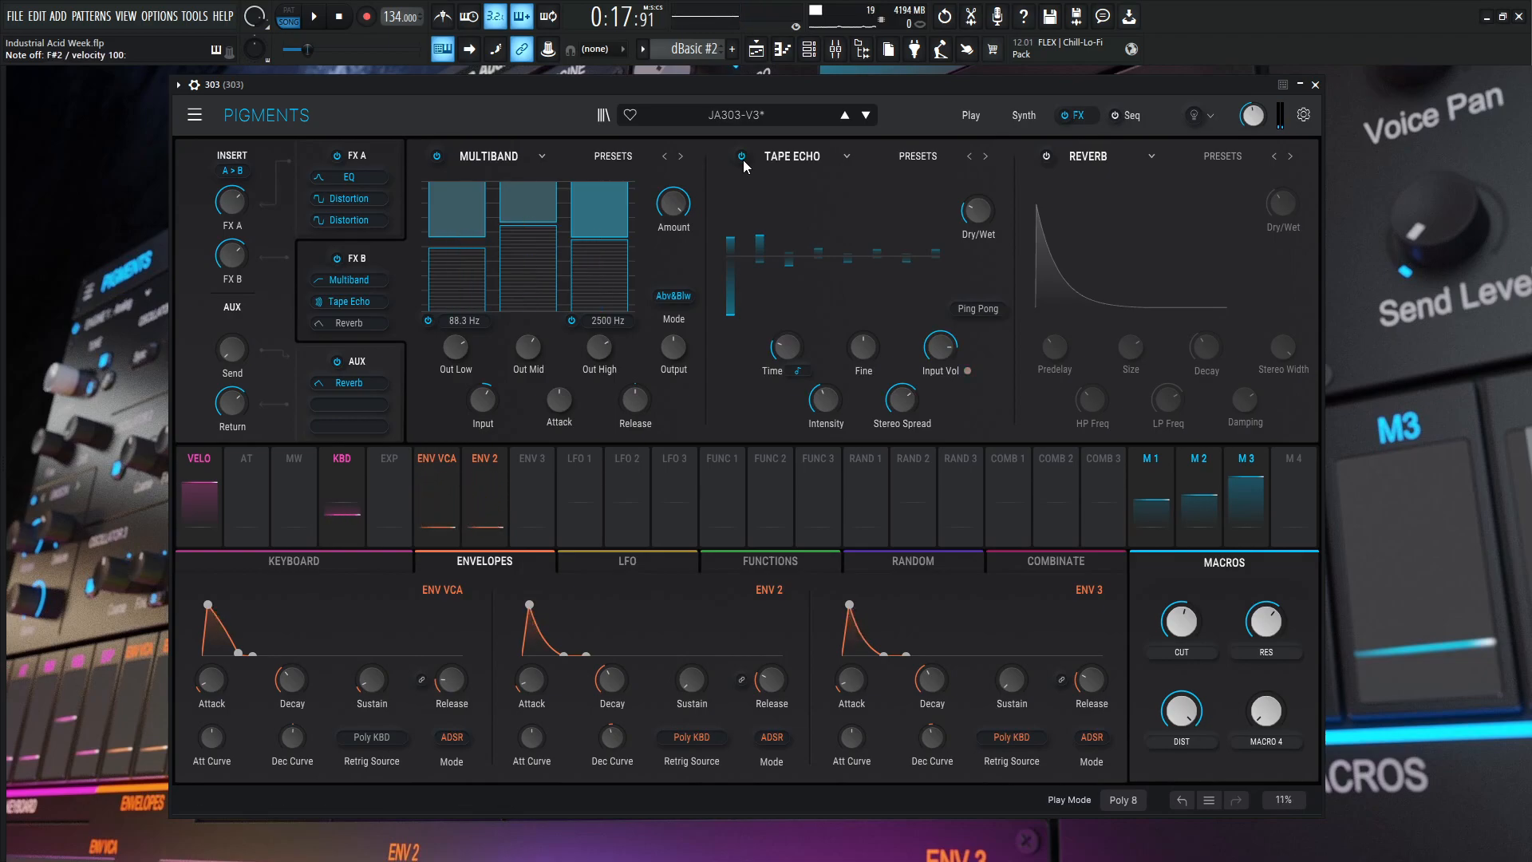
mouse_move(784, 363)
mouse_move(868, 349)
mouse_move(940, 349)
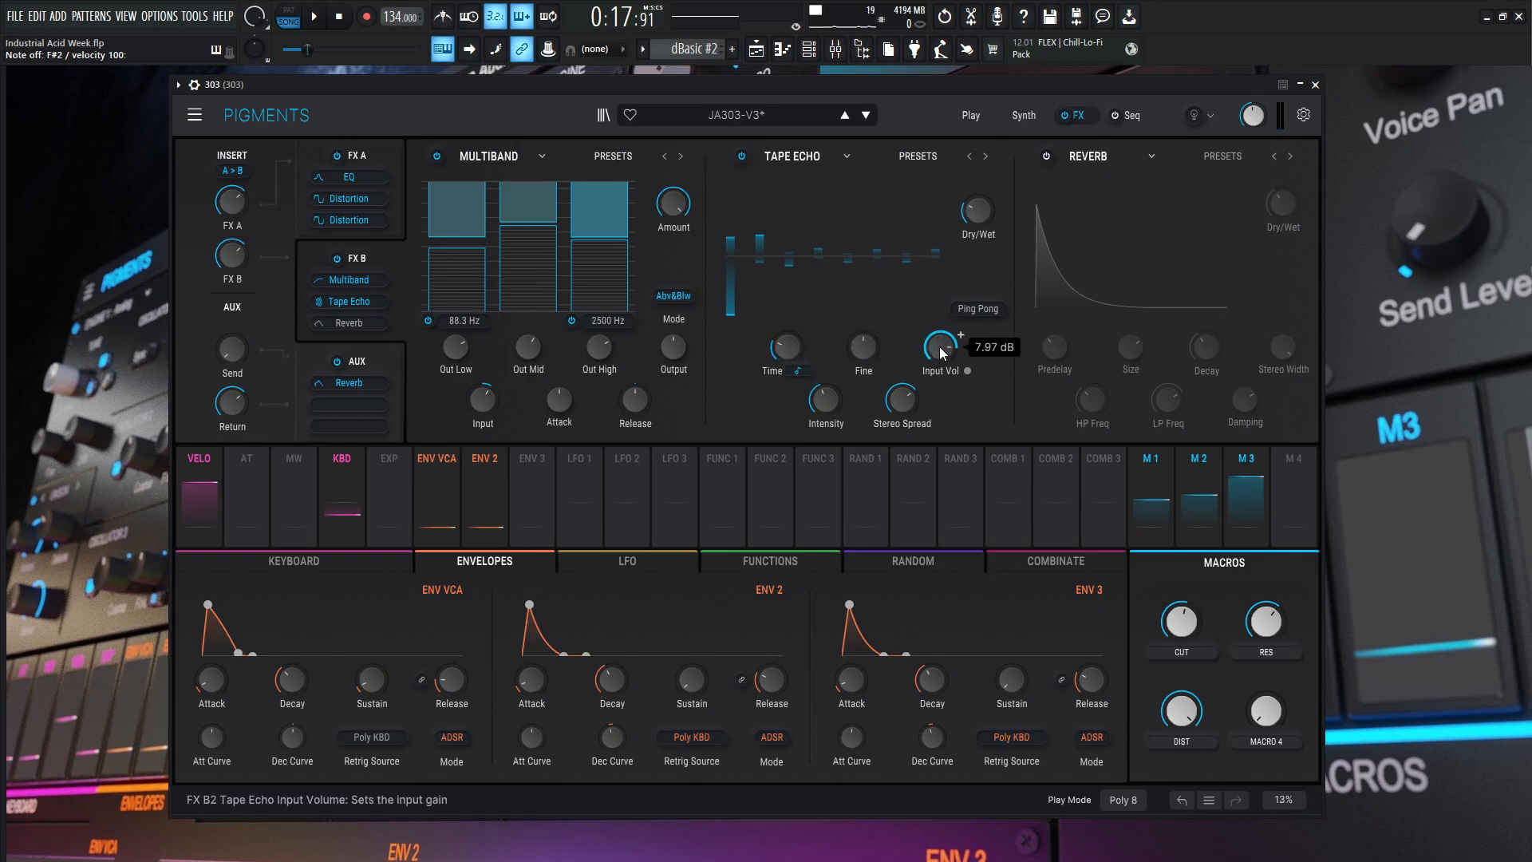
mouse_move(830, 407)
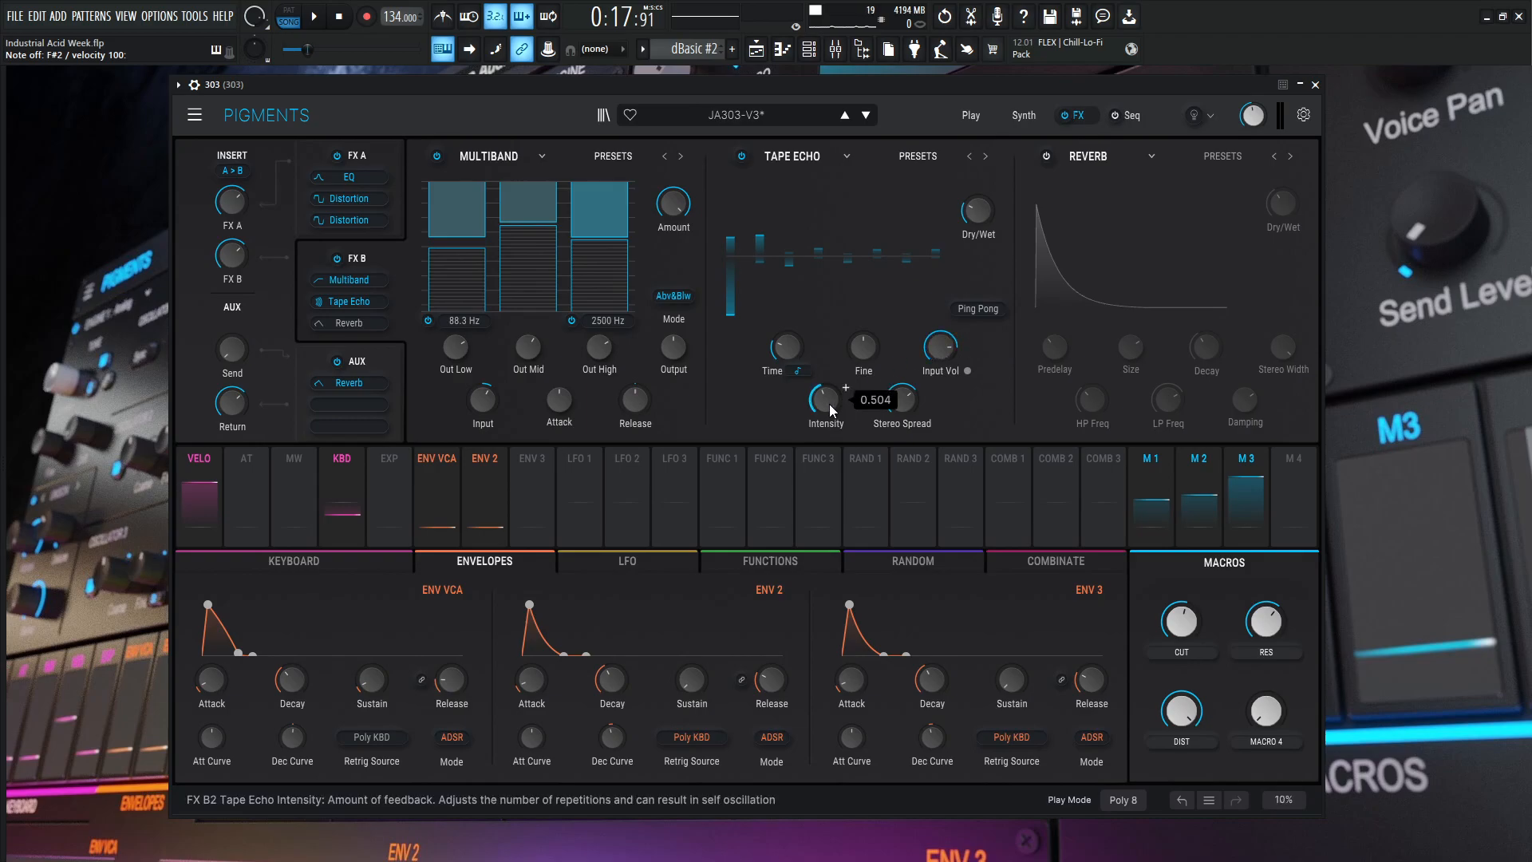
mouse_move(907, 408)
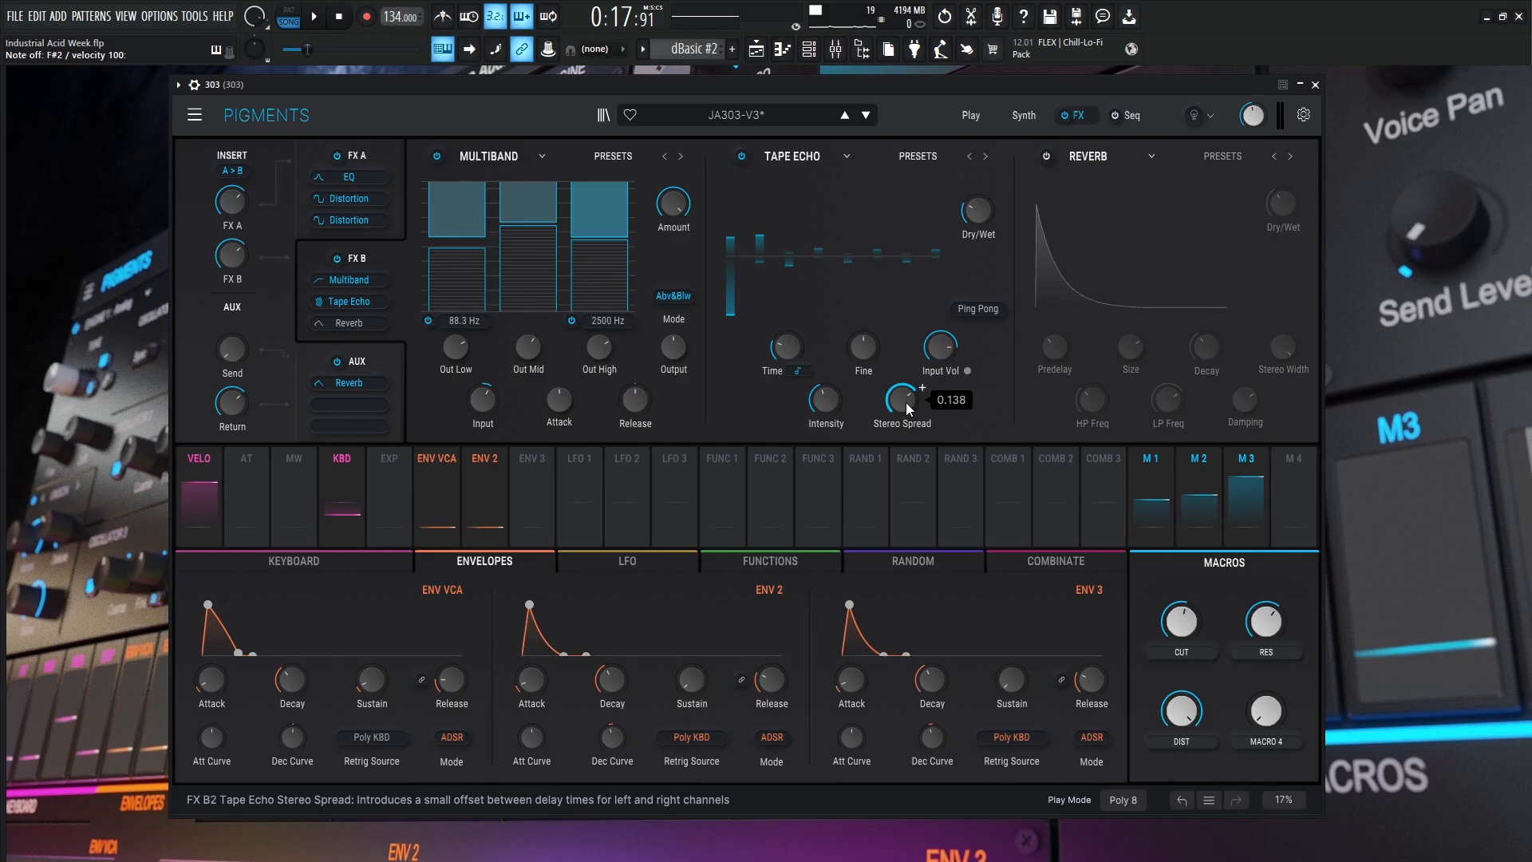
mouse_move(981, 208)
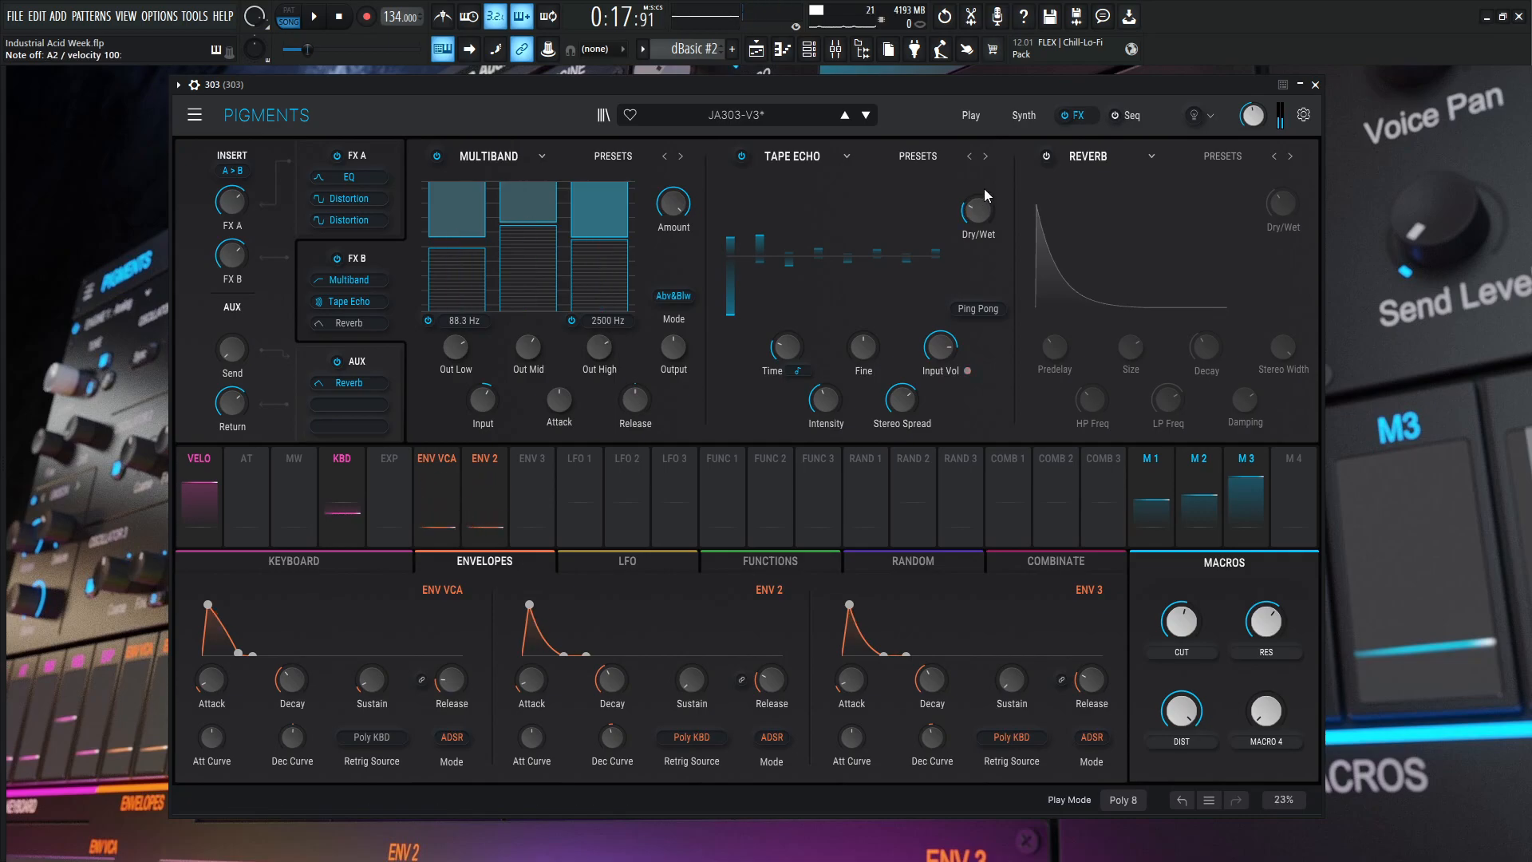
Enable the Reverb in FX B and check its Dry/Wet, Predelay, Decay, Stereo Width, HP Freq, LP Freq and Damping settings
left_click(1046, 157)
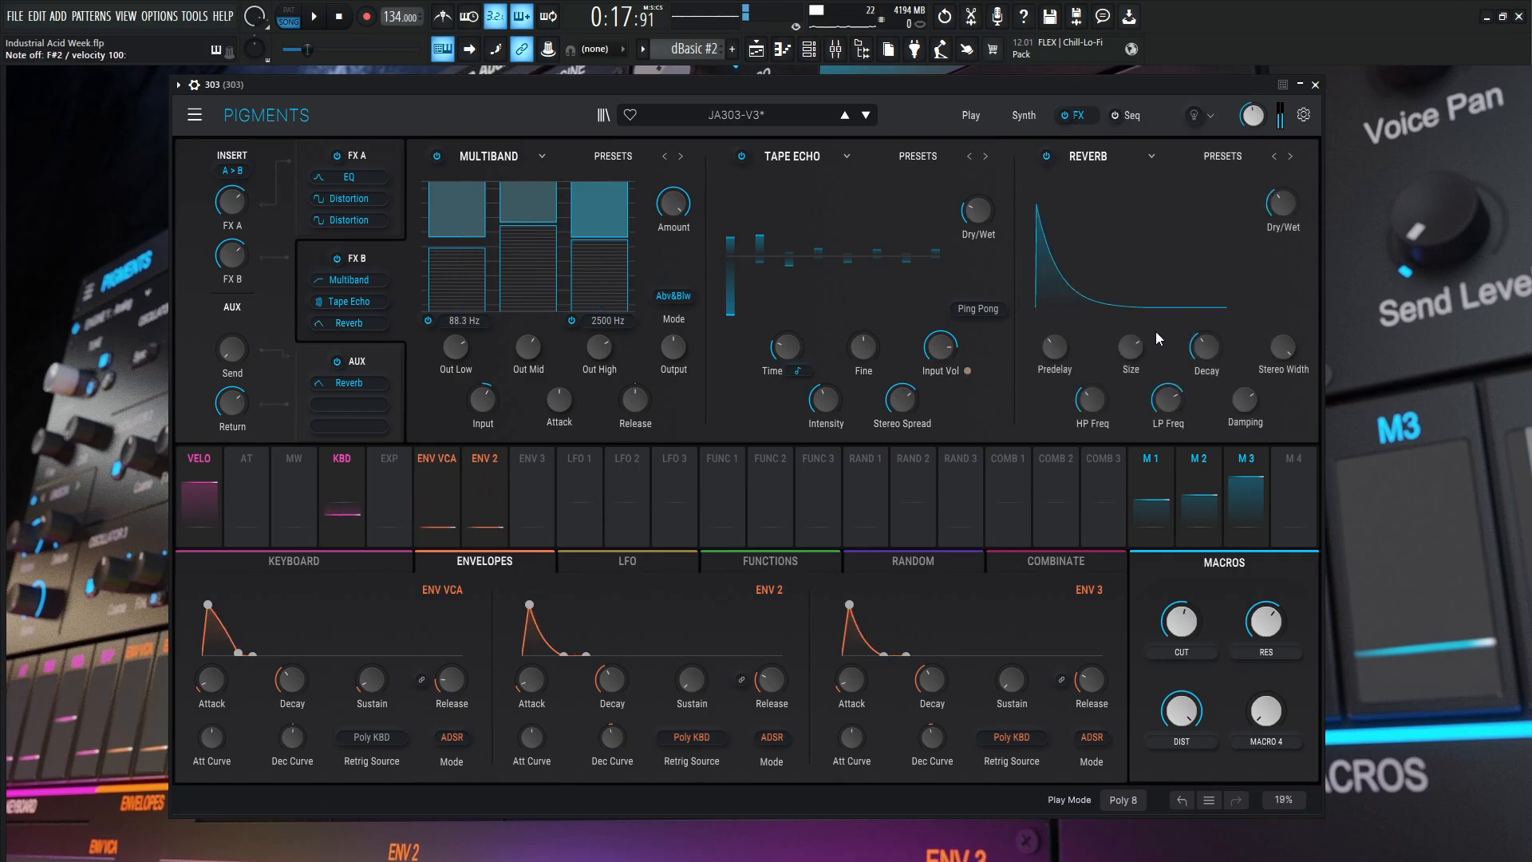
mouse_move(1290, 210)
mouse_move(1053, 351)
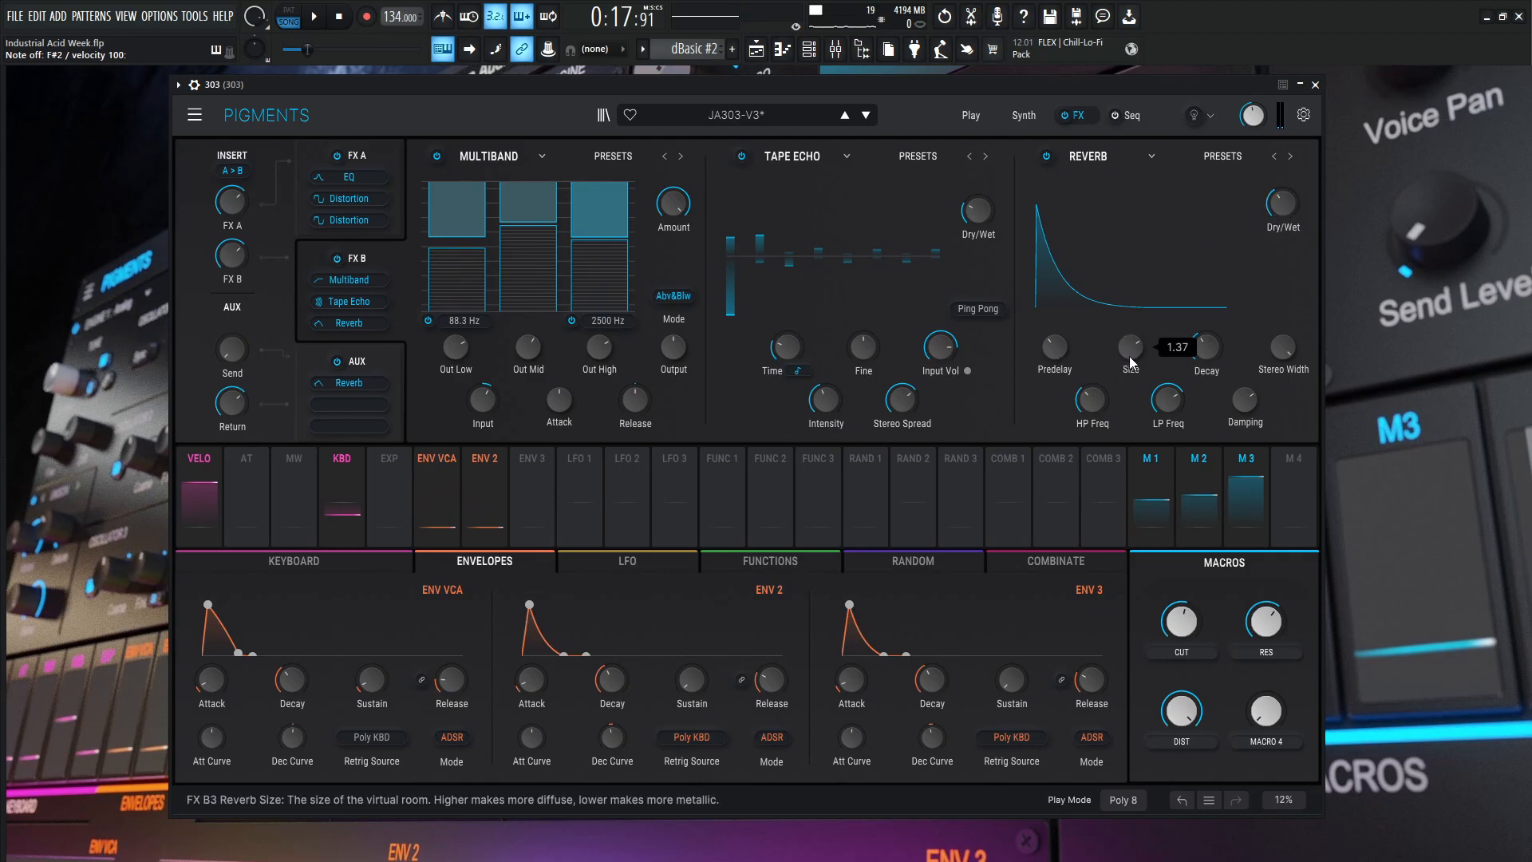
mouse_move(1205, 356)
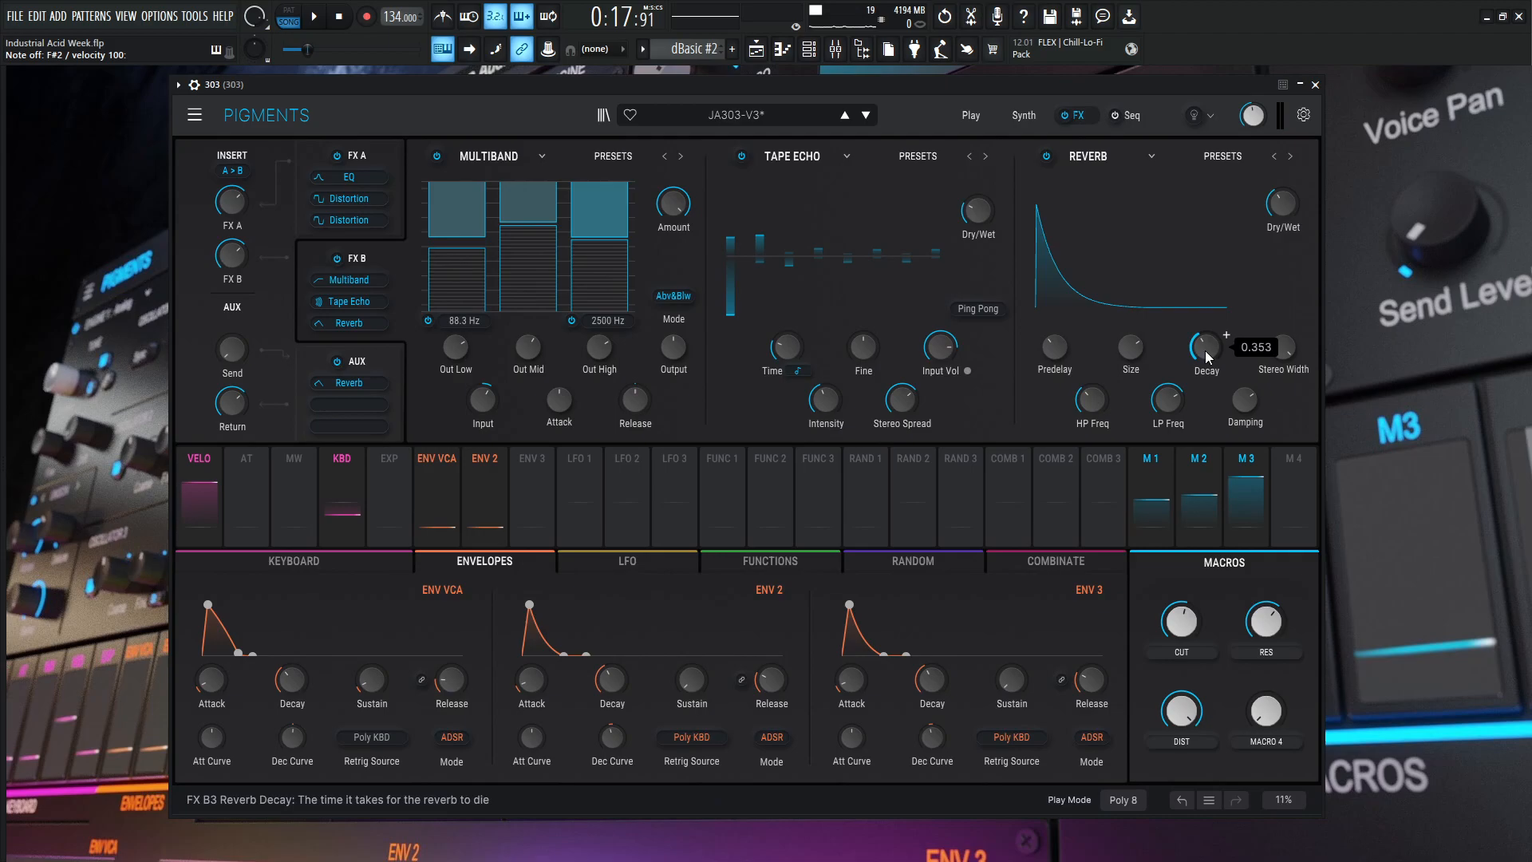
mouse_move(1284, 356)
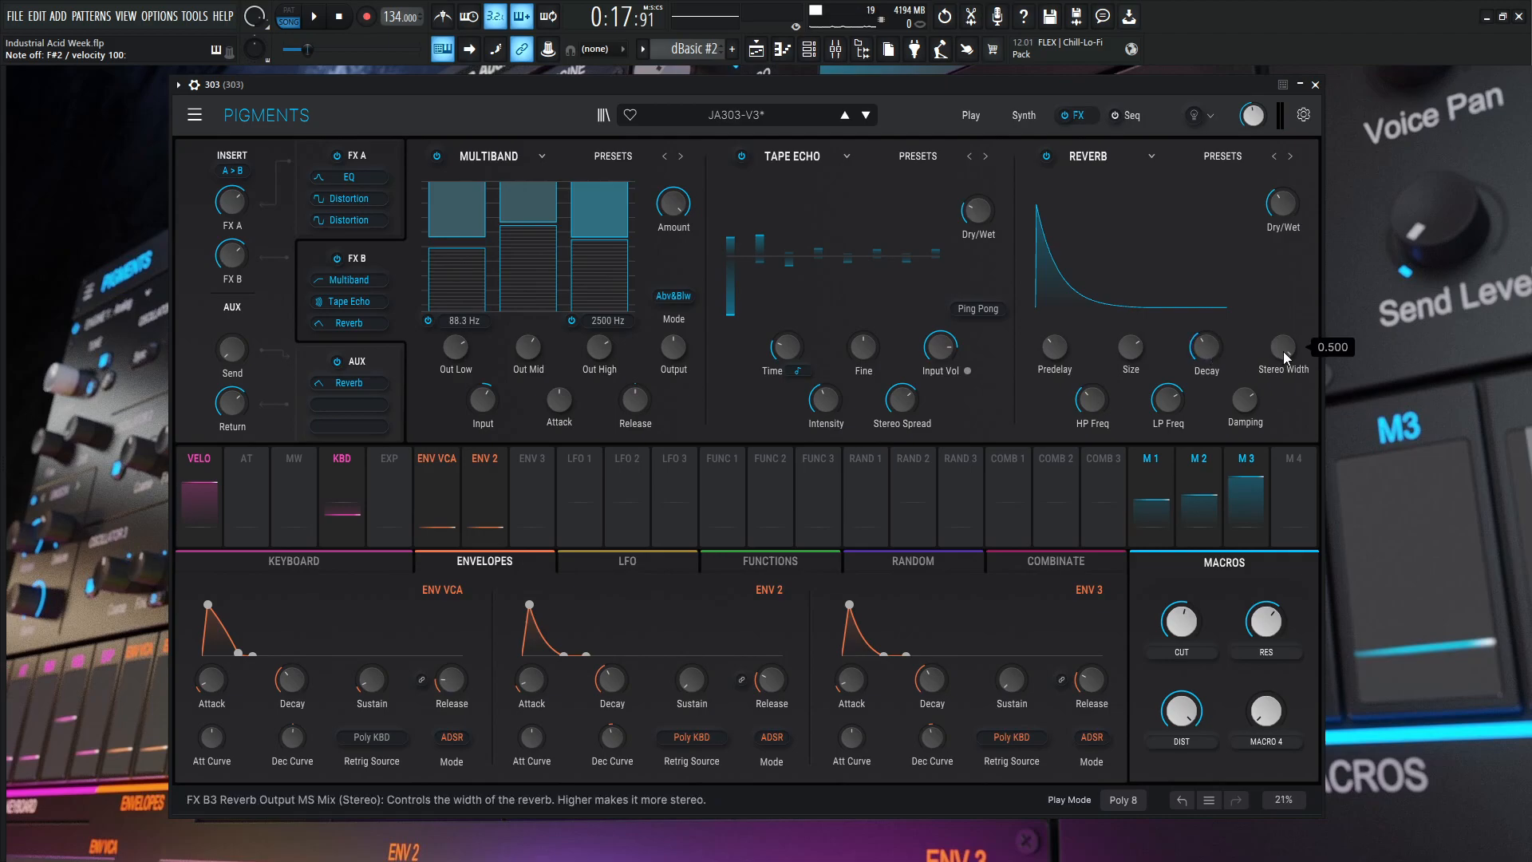
mouse_move(1099, 407)
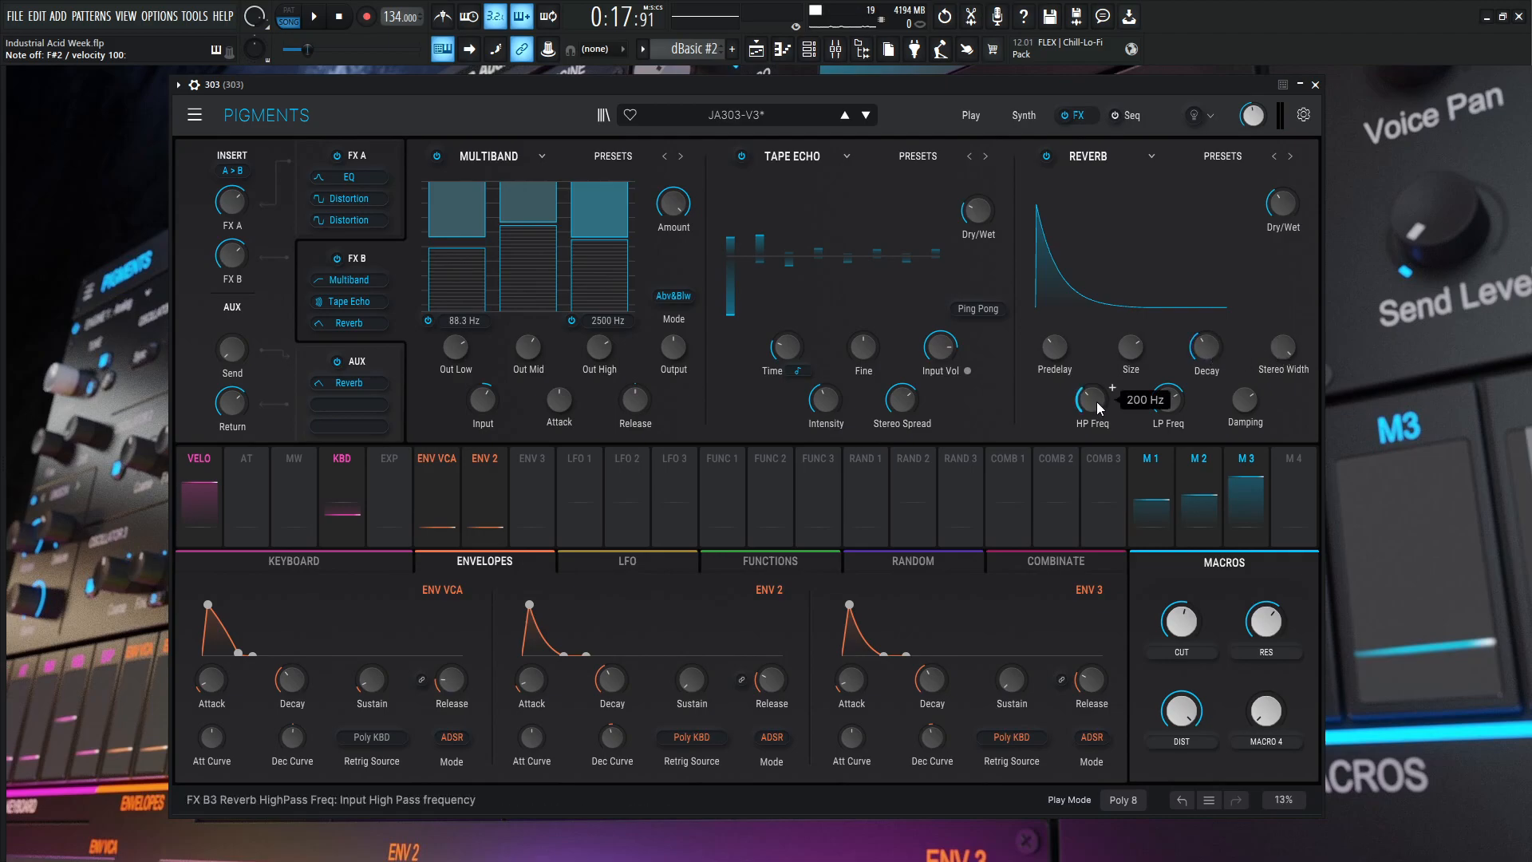
mouse_move(1166, 404)
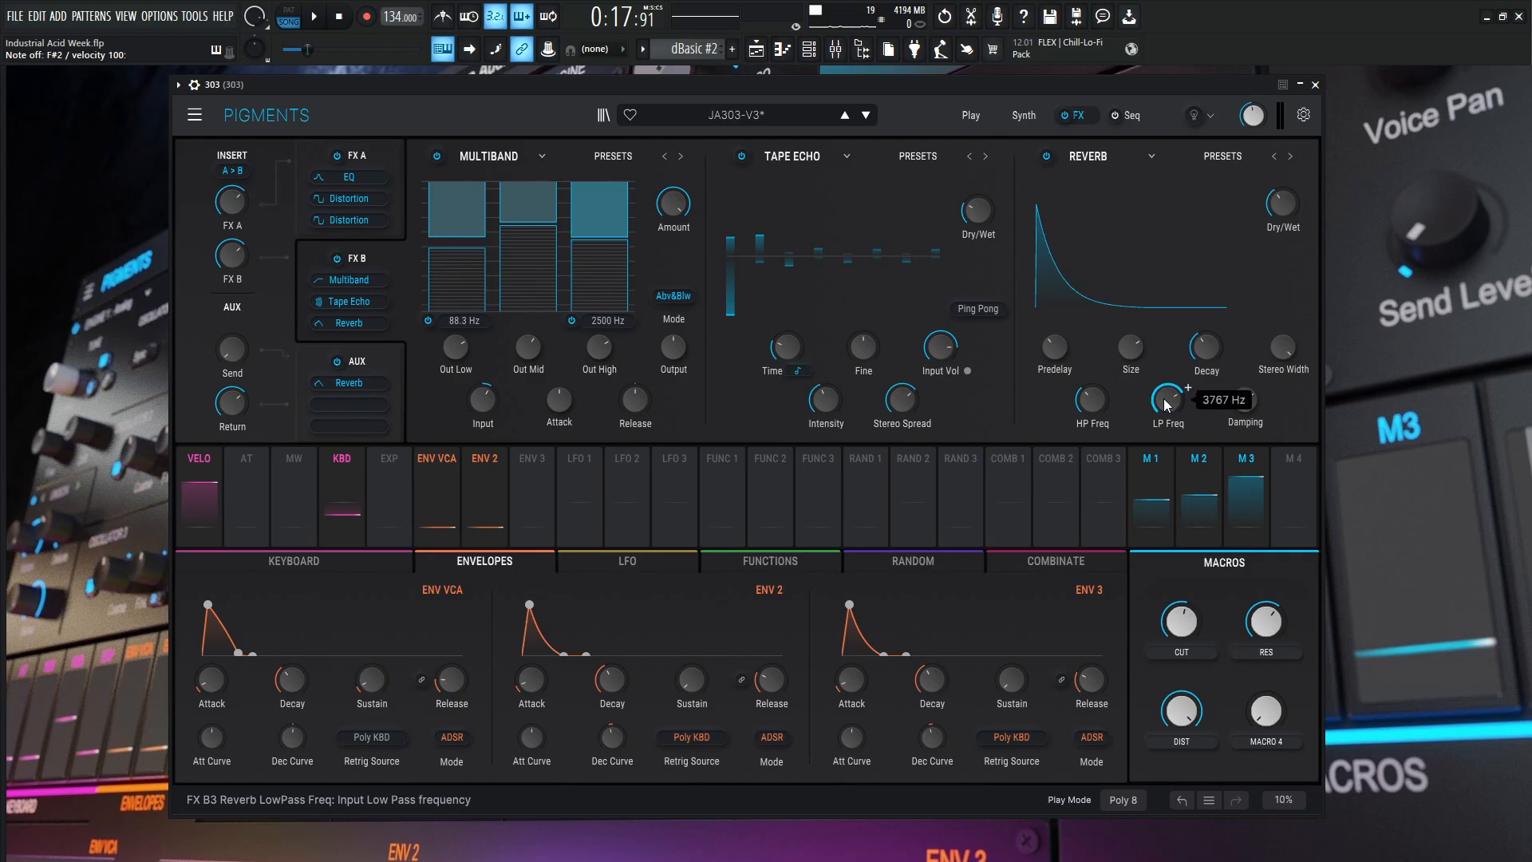
mouse_move(1244, 405)
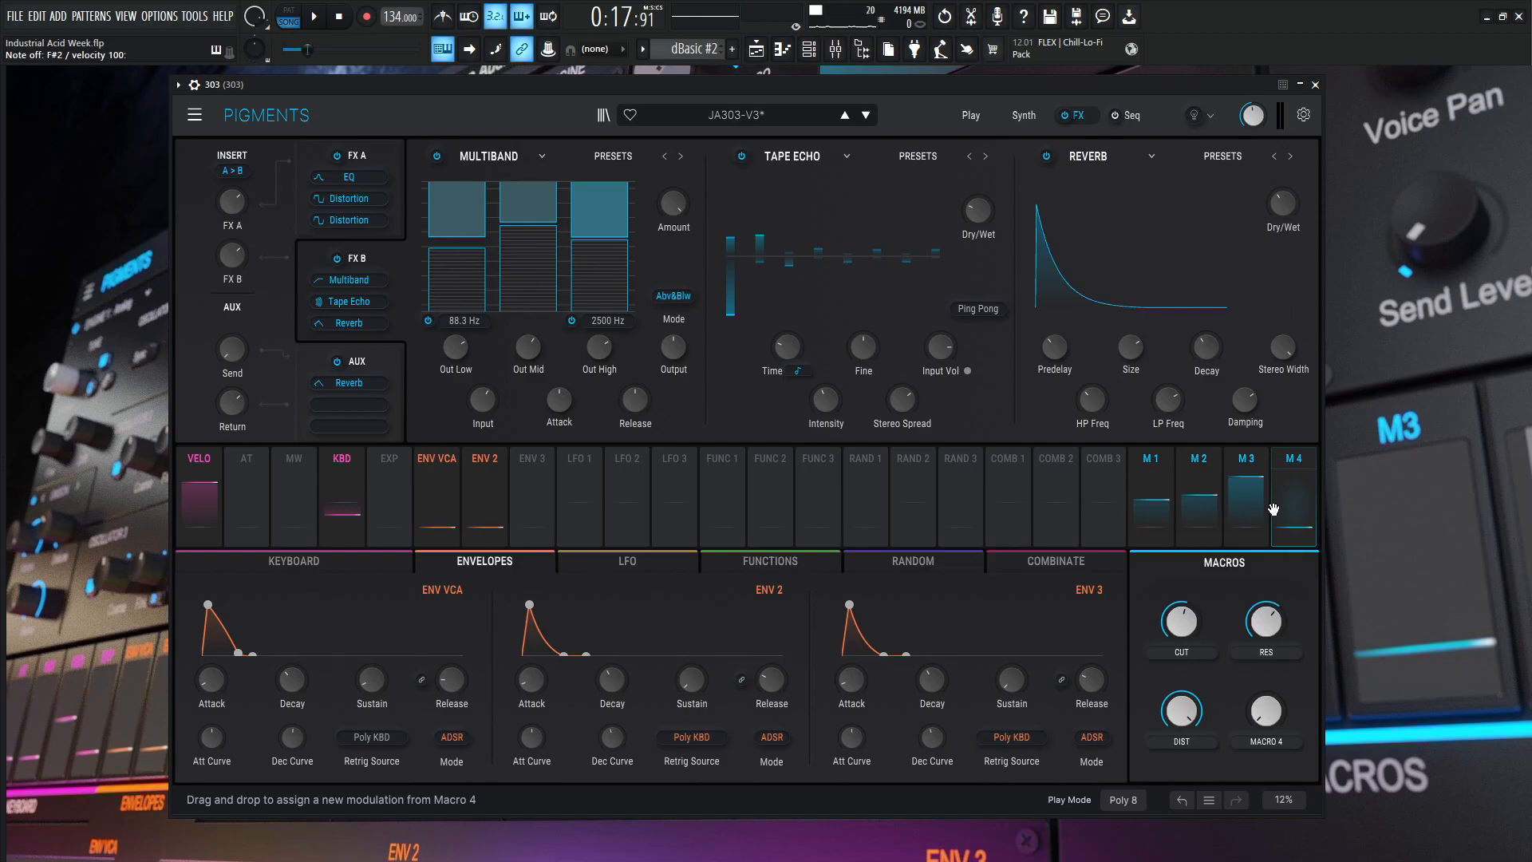
Open the sequencer page, enable the sequencer and lower the Cut macro slightly while auditioning the pattern
left_click_drag(1273, 509, 1251, 359)
left_click(1131, 116)
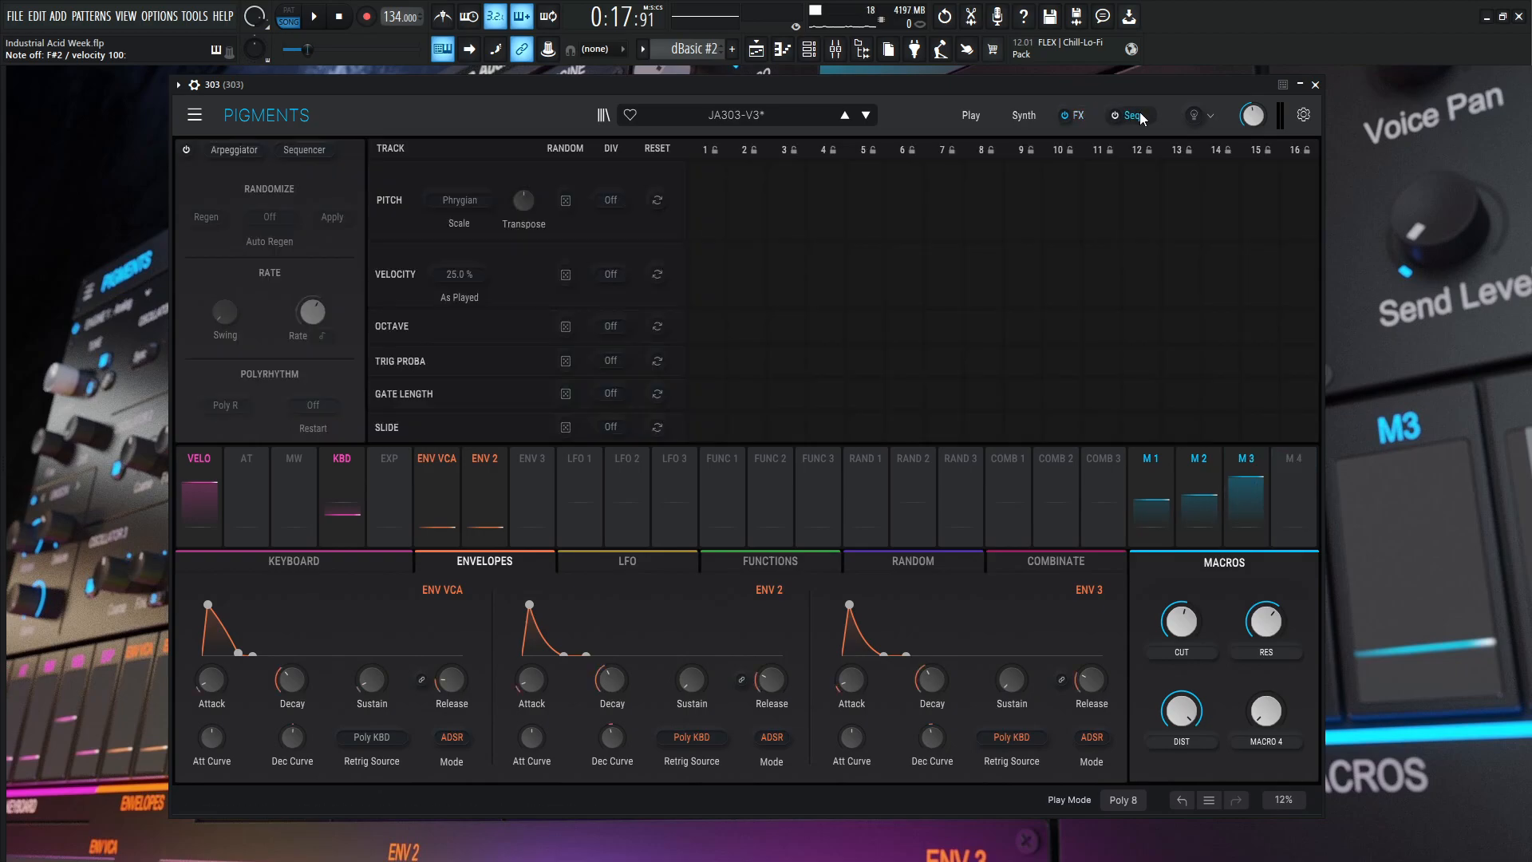
left_click(1115, 117)
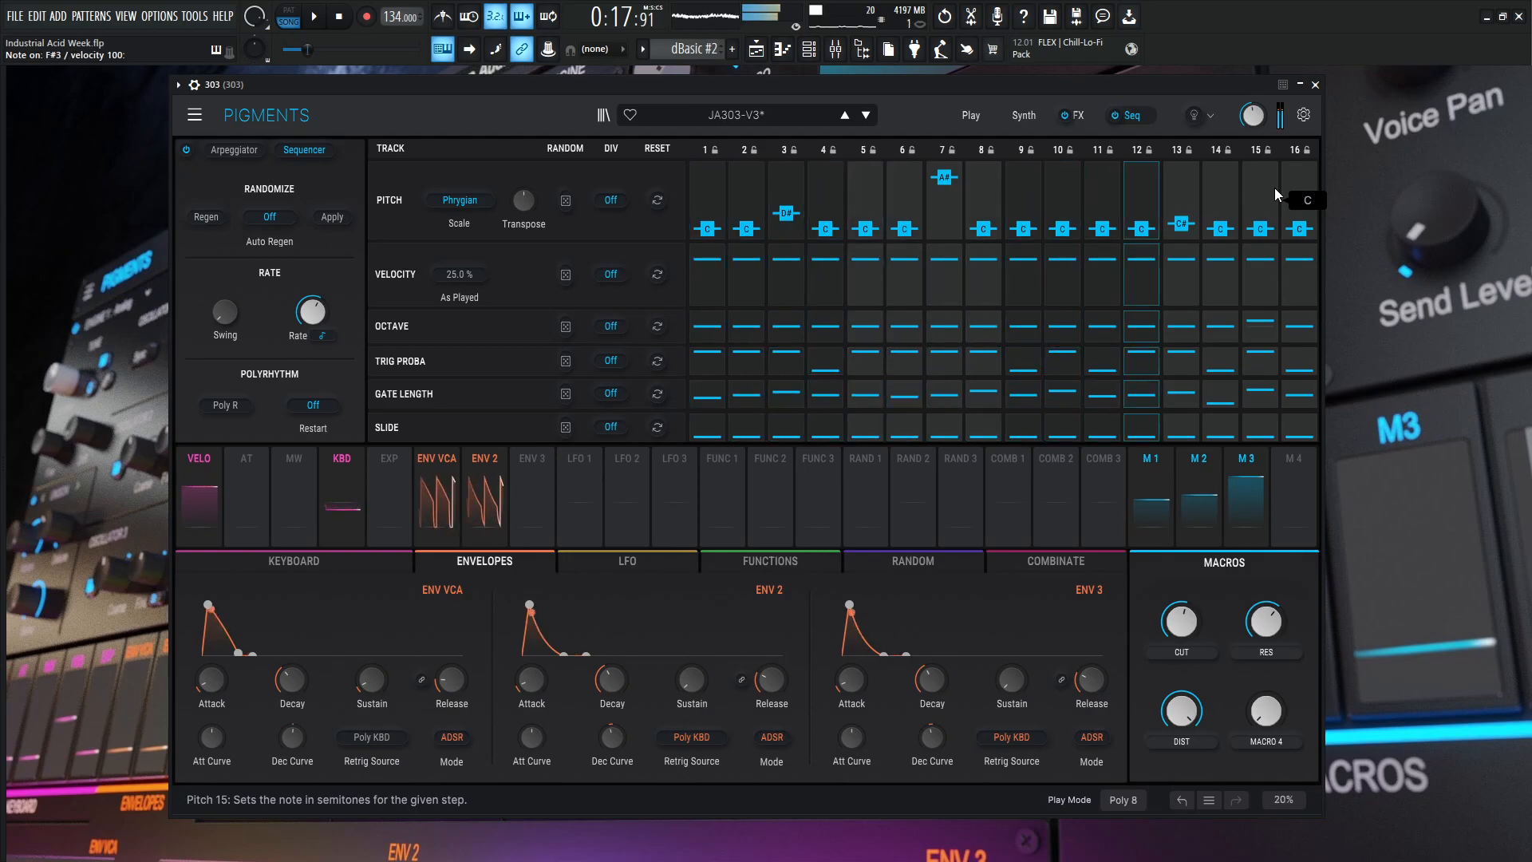
mouse_move(1183, 629)
left_mouse_down()
mouse_move(1182, 643)
mouse_move(1185, 629)
left_mouse_up()
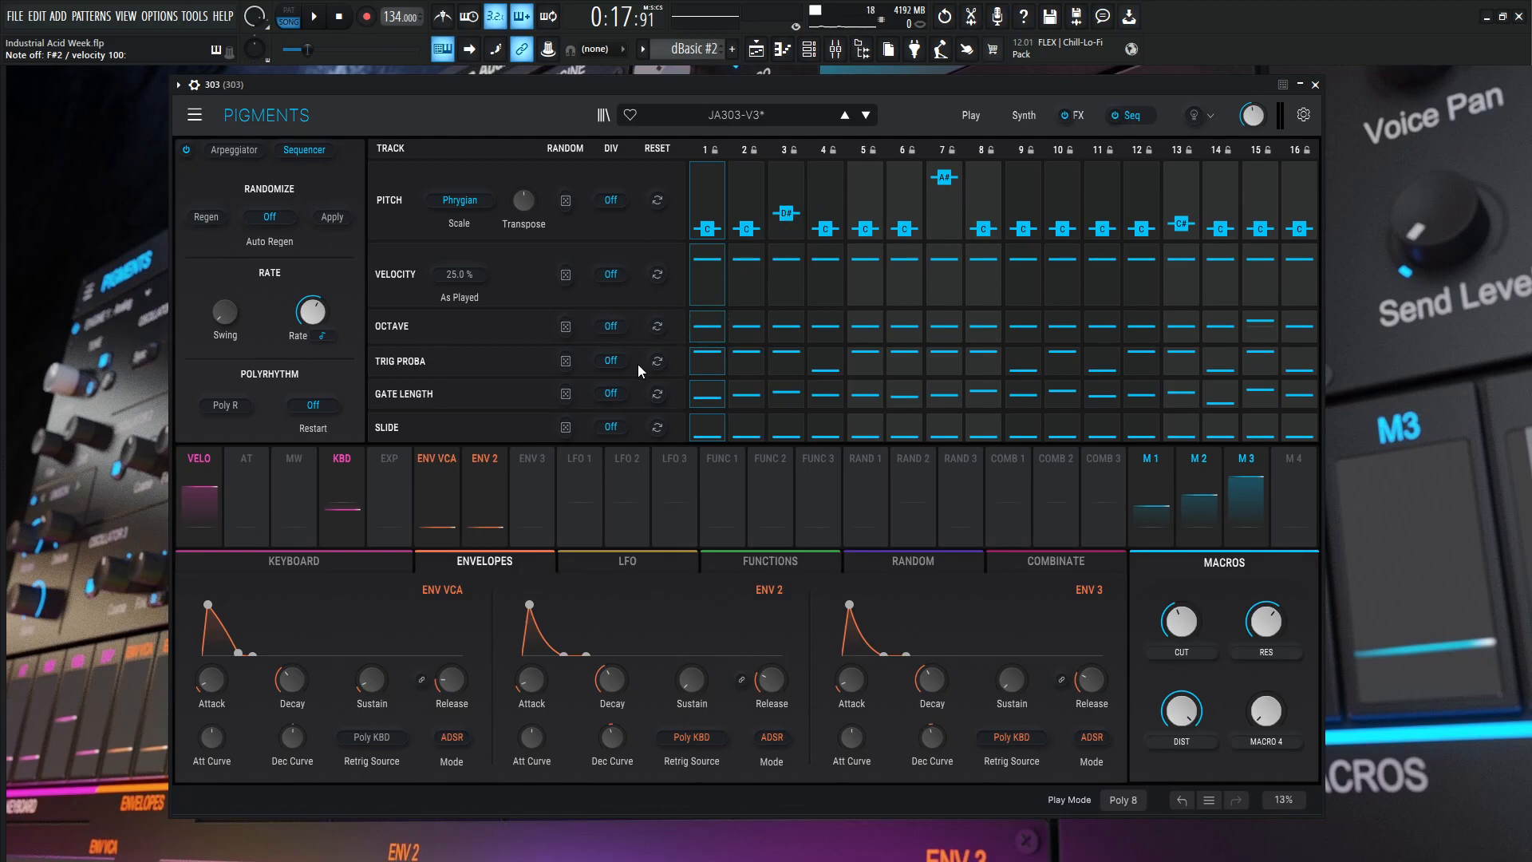
Examine the Octave, Trig Proba and Gate Length values across the sequencer's steps
mouse_move(712, 334)
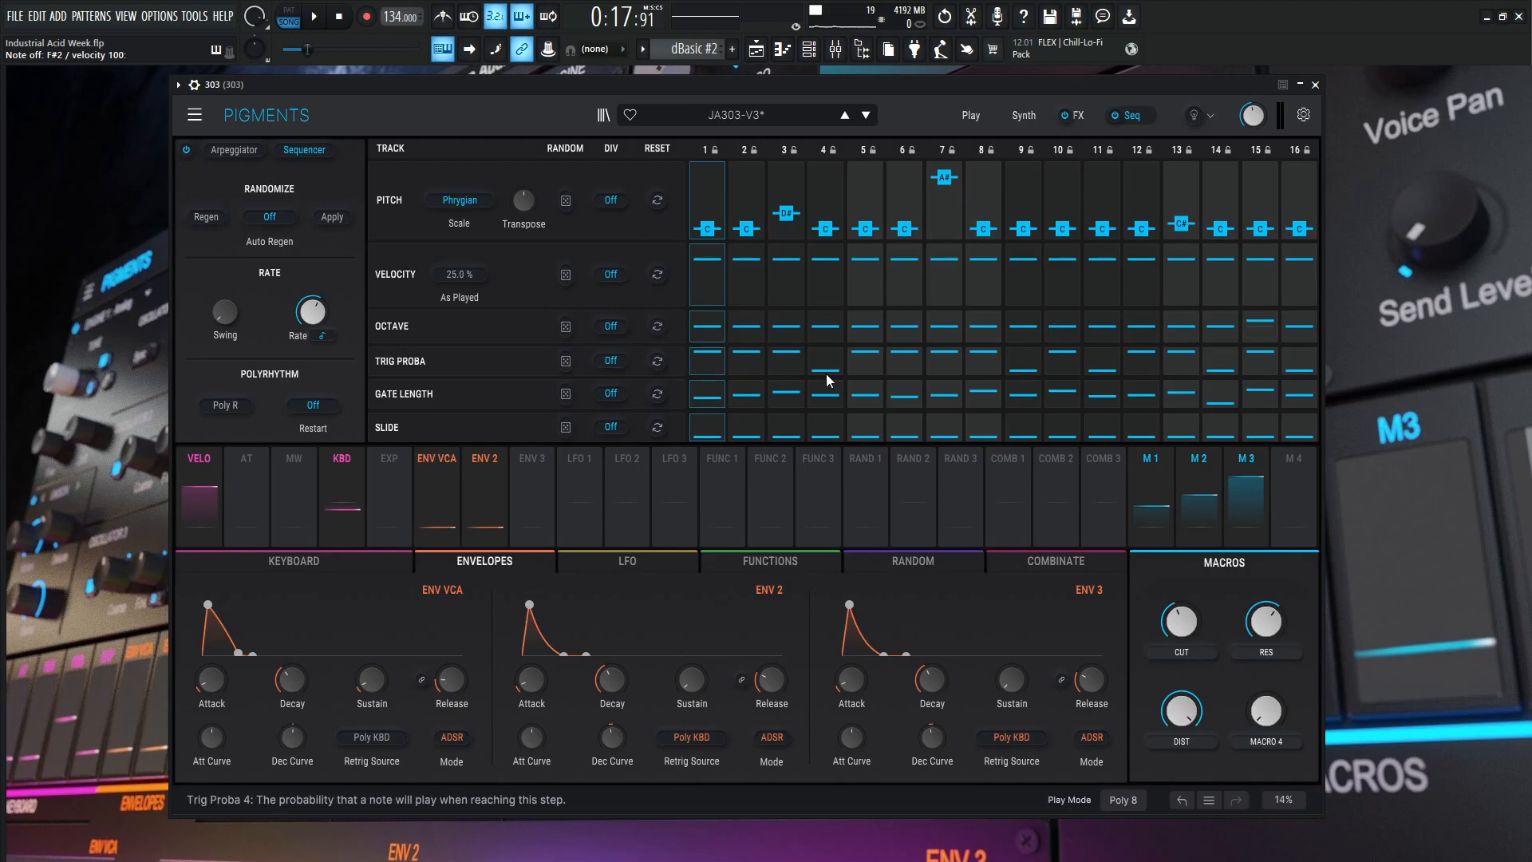
mouse_move(834, 371)
mouse_move(1032, 366)
left_click(1105, 368)
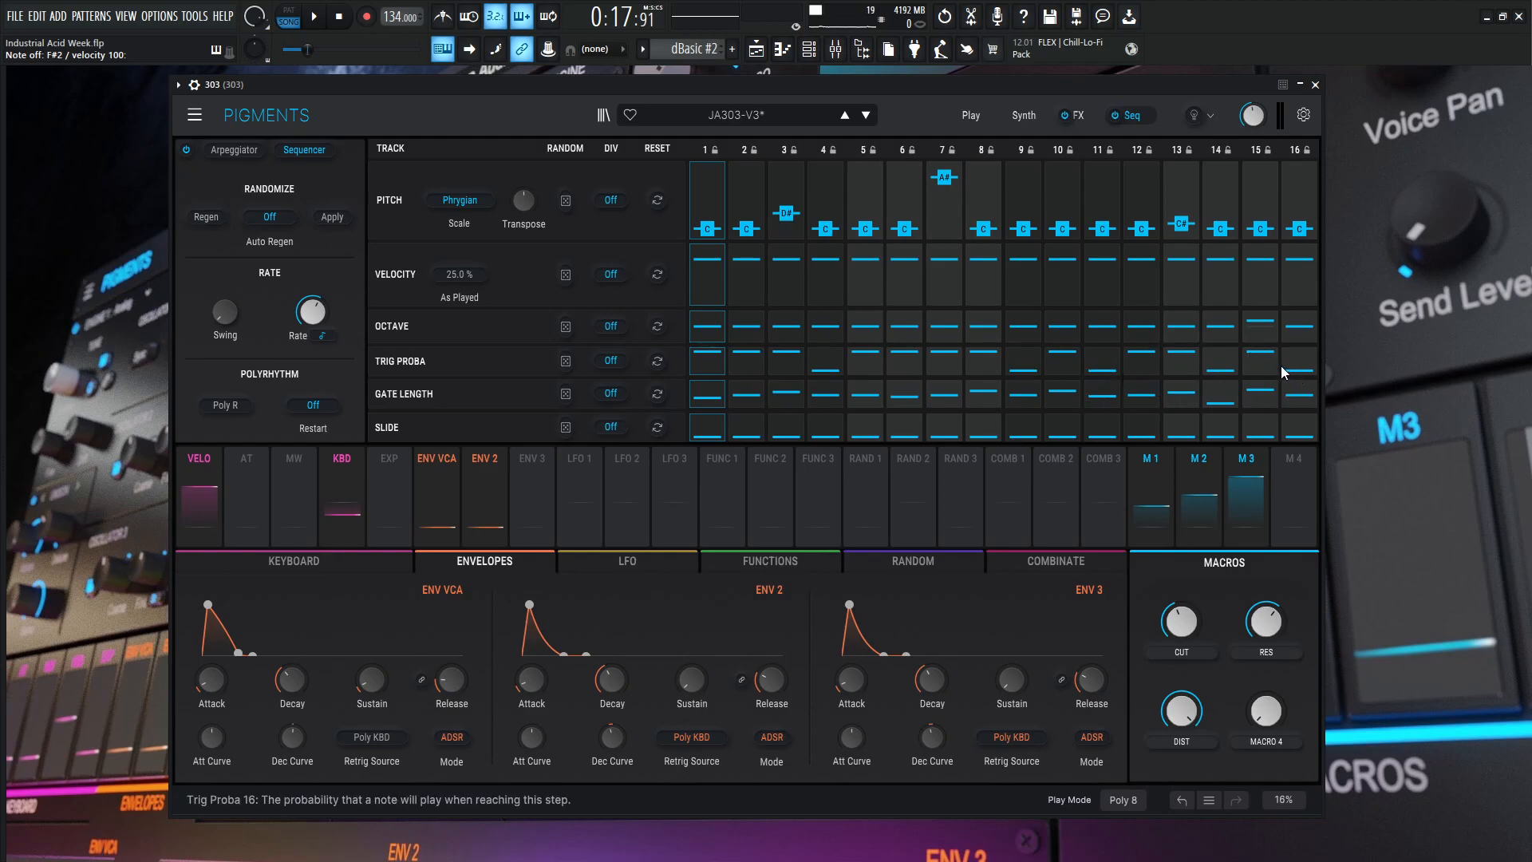
mouse_move(1277, 366)
mouse_move(1199, 327)
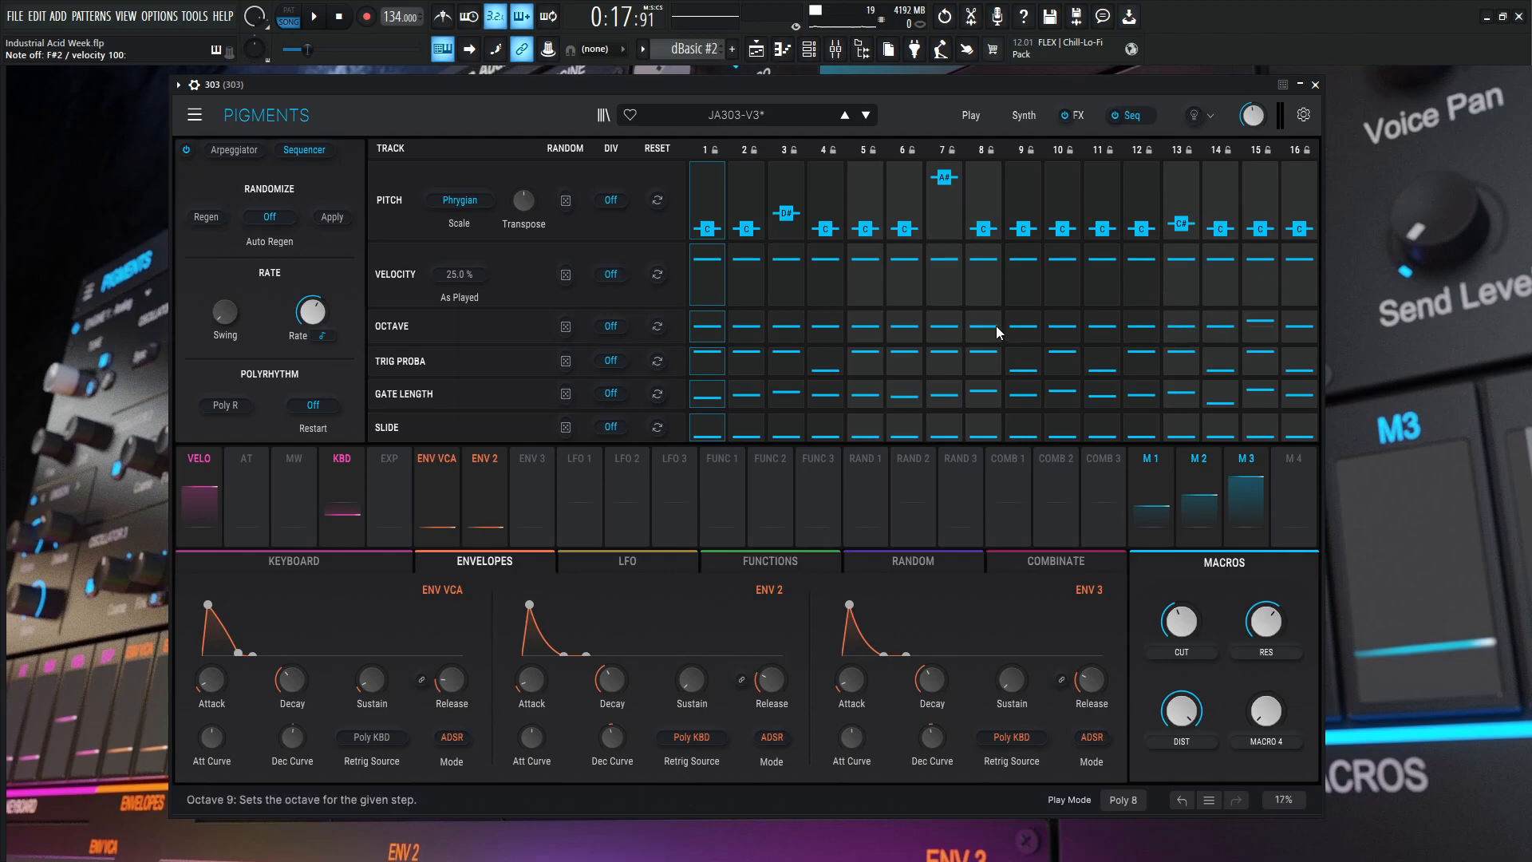
mouse_move(792, 397)
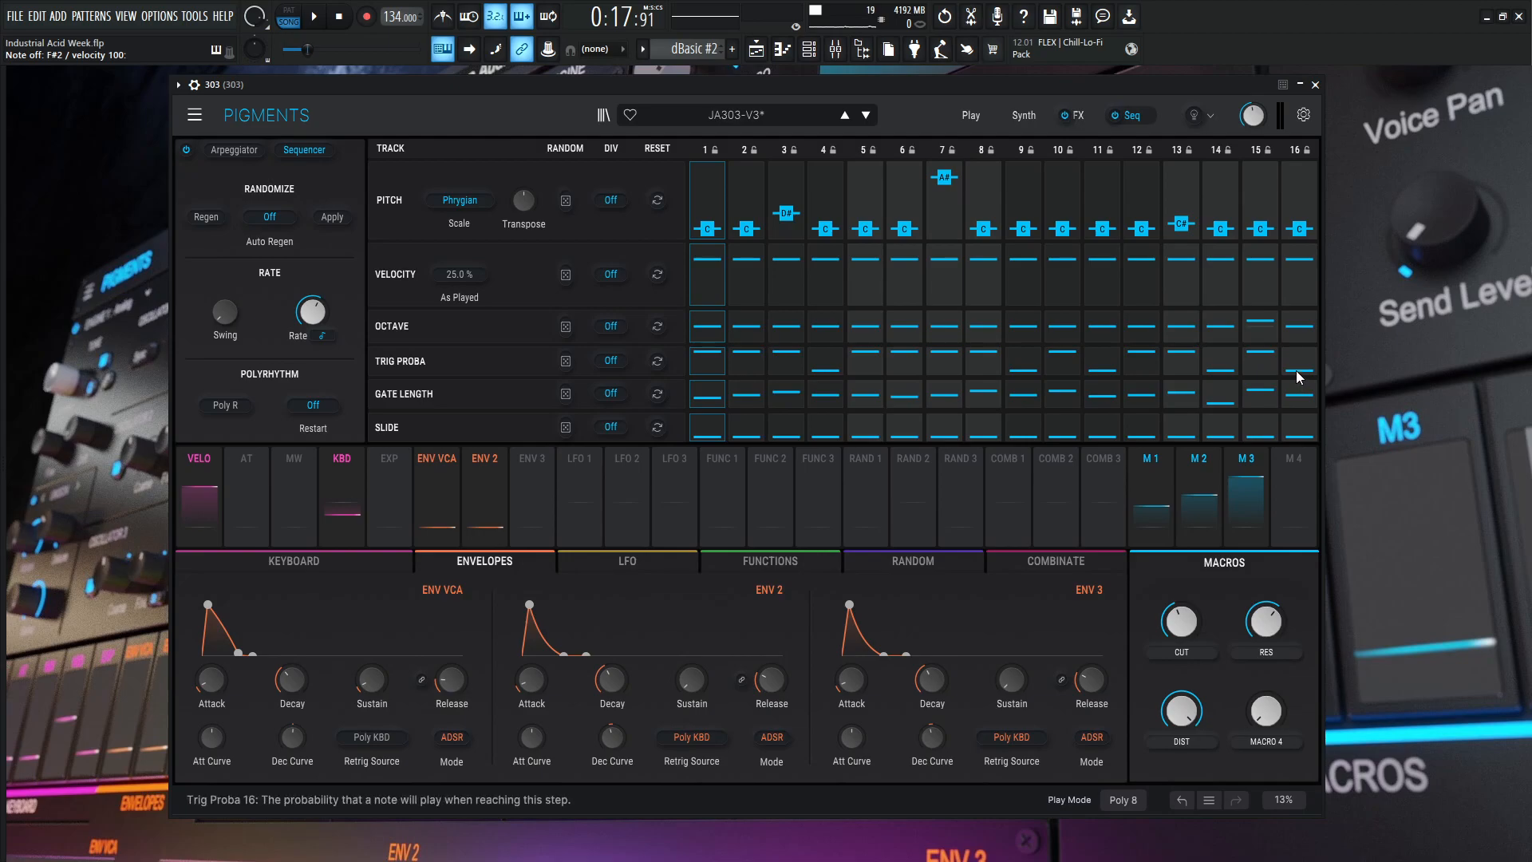
mouse_move(1264, 397)
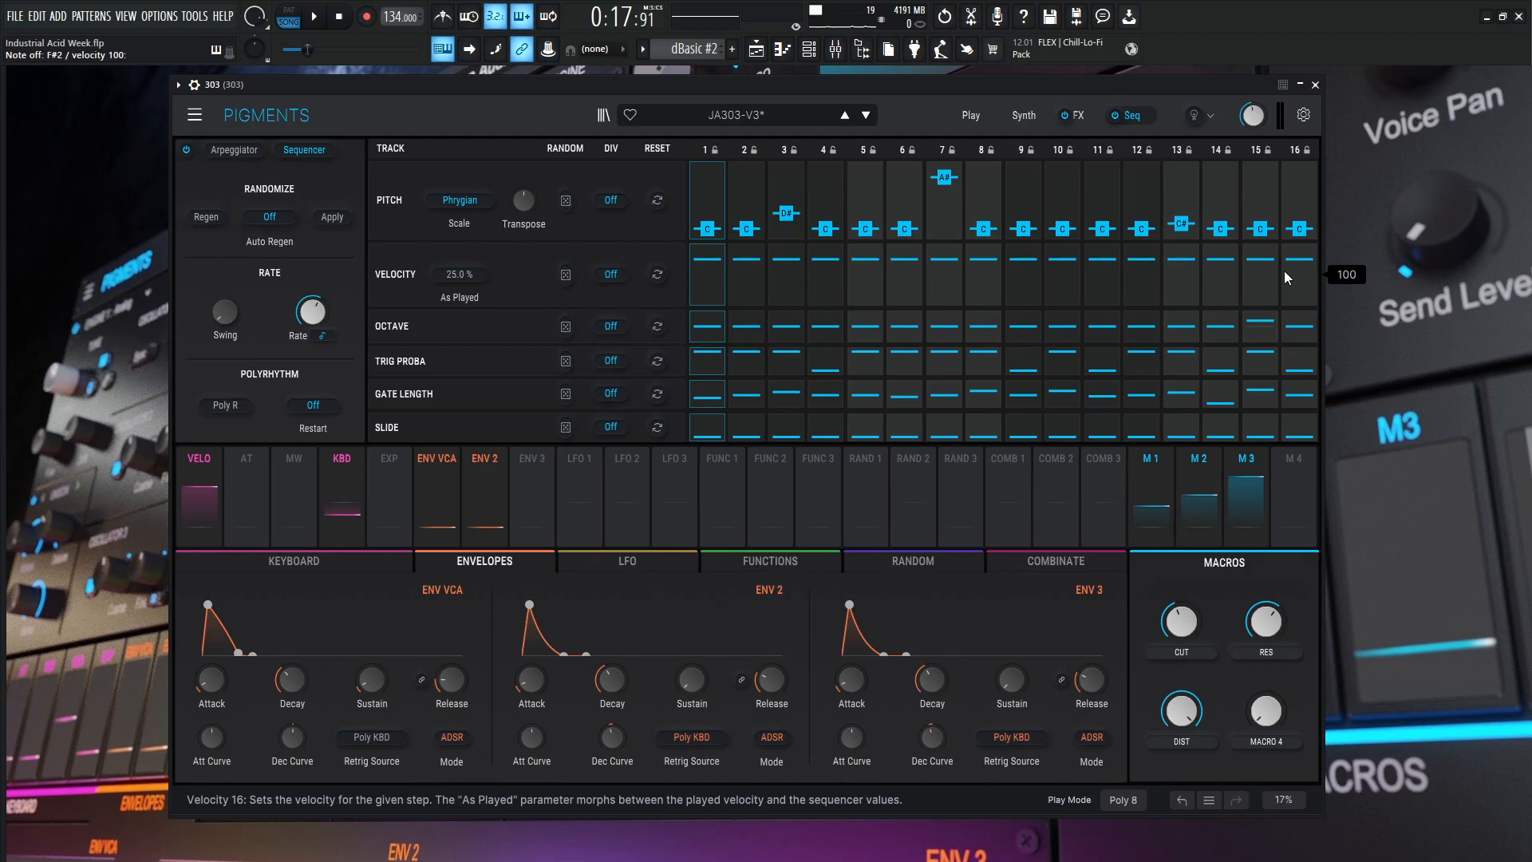
Play low notes to audition the sequence and check the sequencer's Rate setting
key("g")
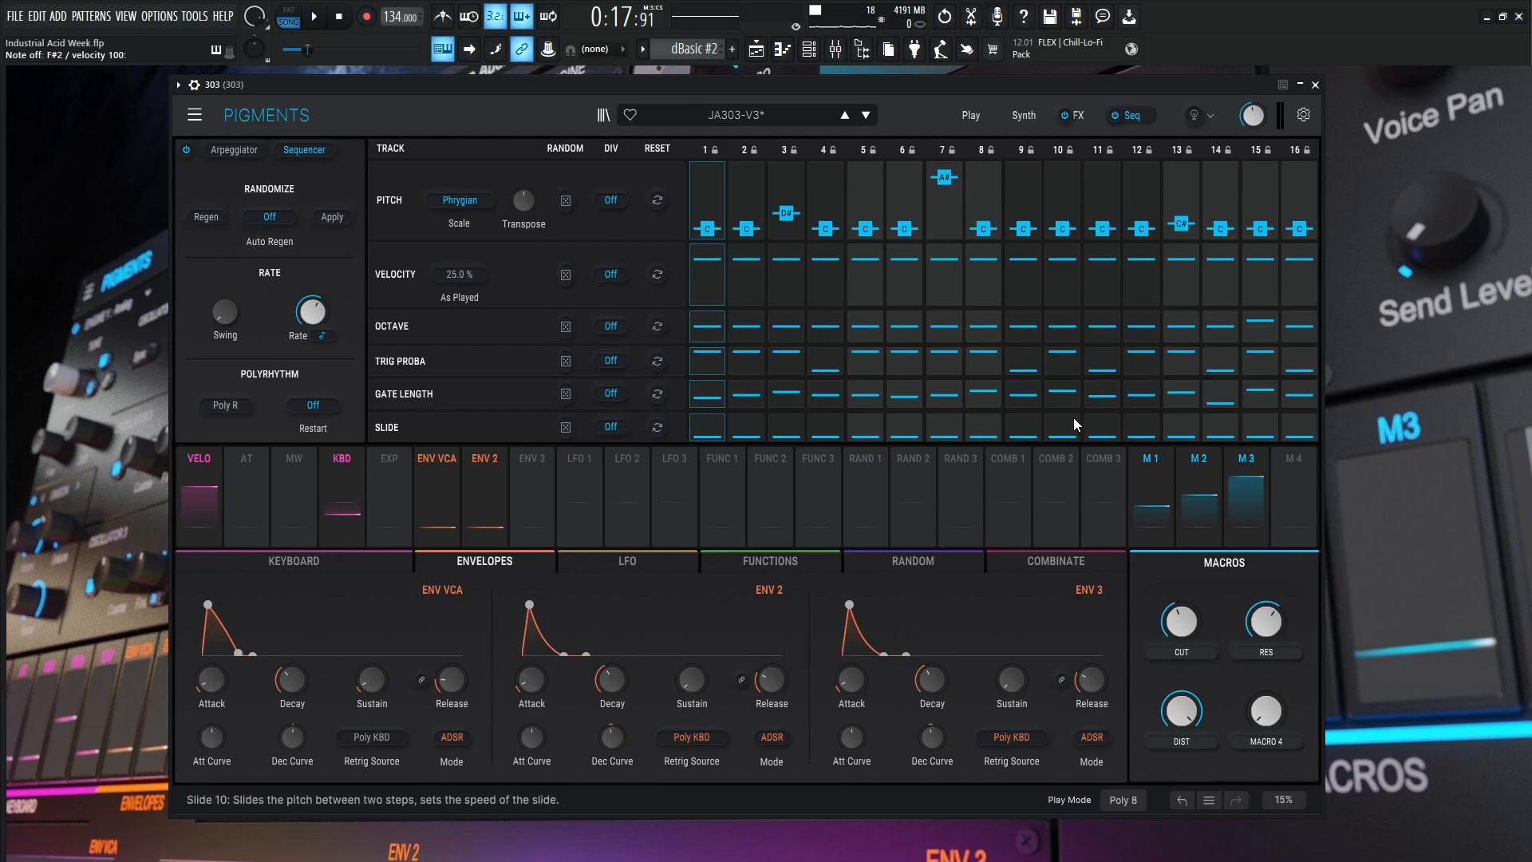
key("g")
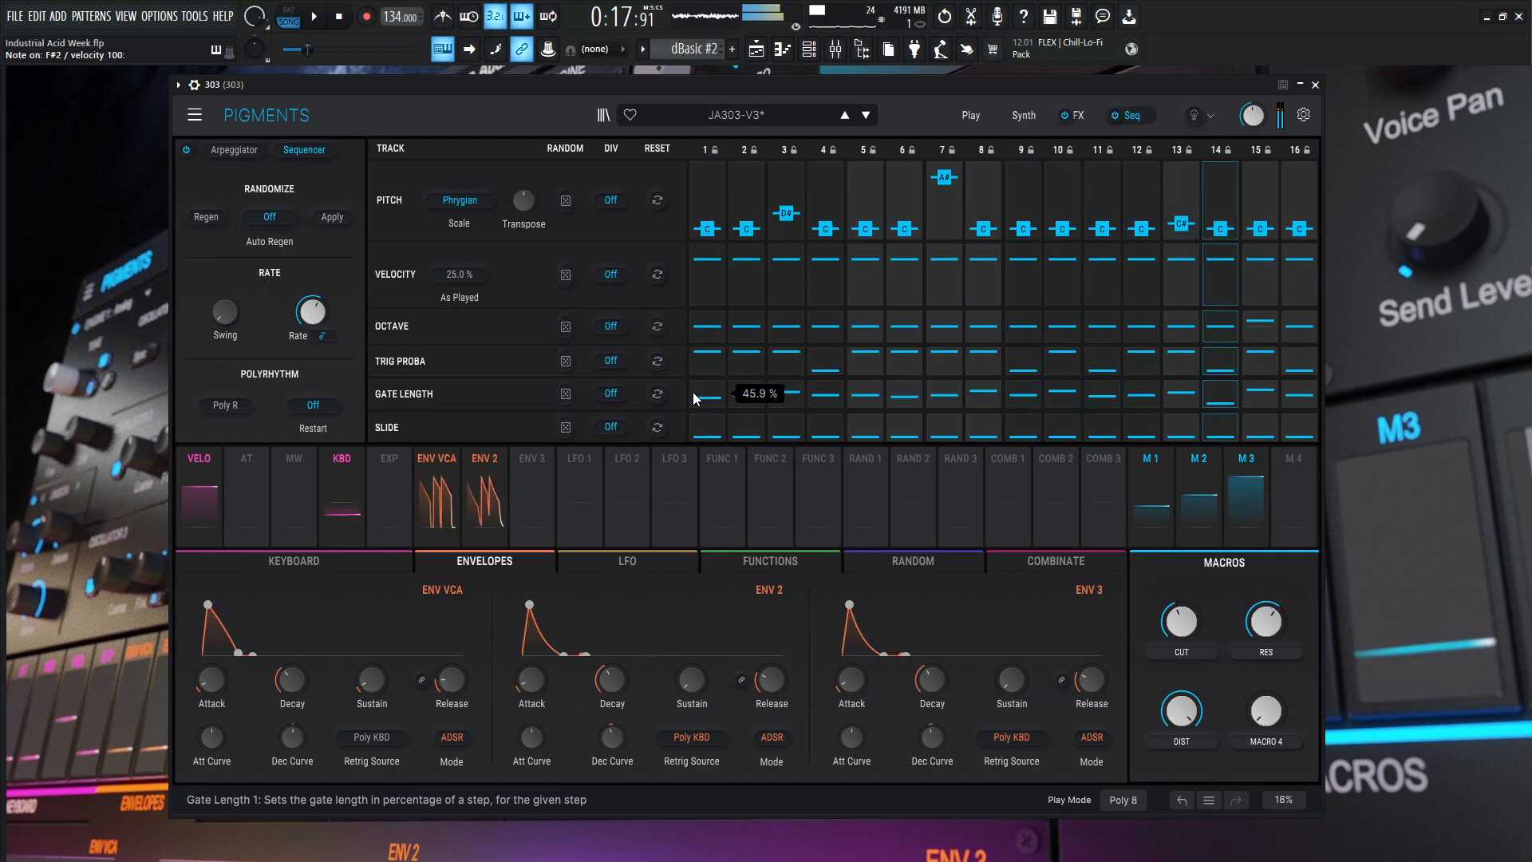
mouse_move(314, 309)
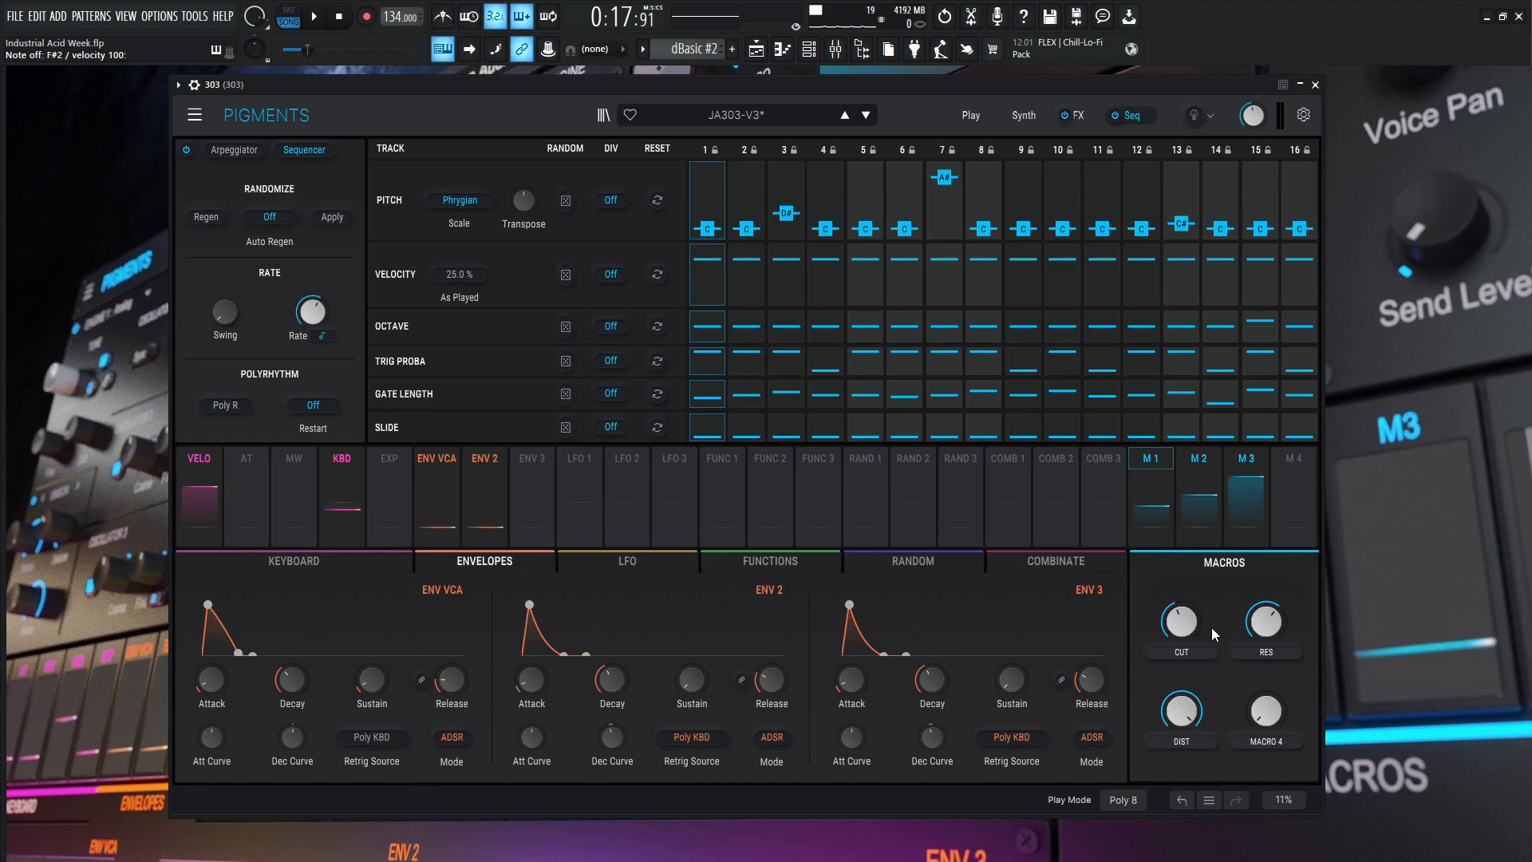
Play the arrangement from the chosen playlist position while sweeping the Cut and Res macros, ending with Cut at 0.292
key("F5")
left_click(987, 115)
left_click(453, 106)
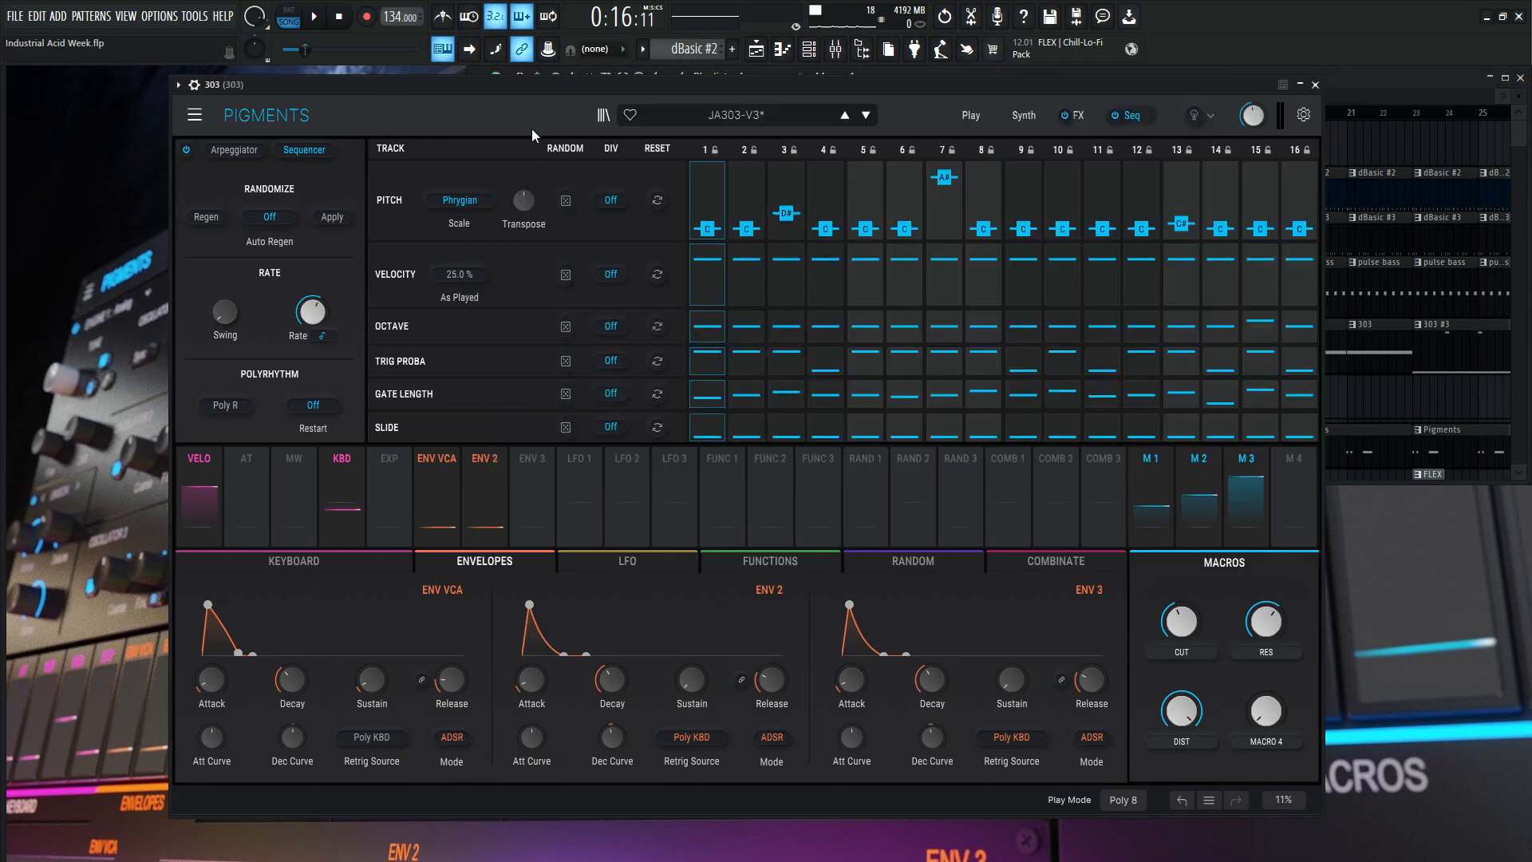
key("space")
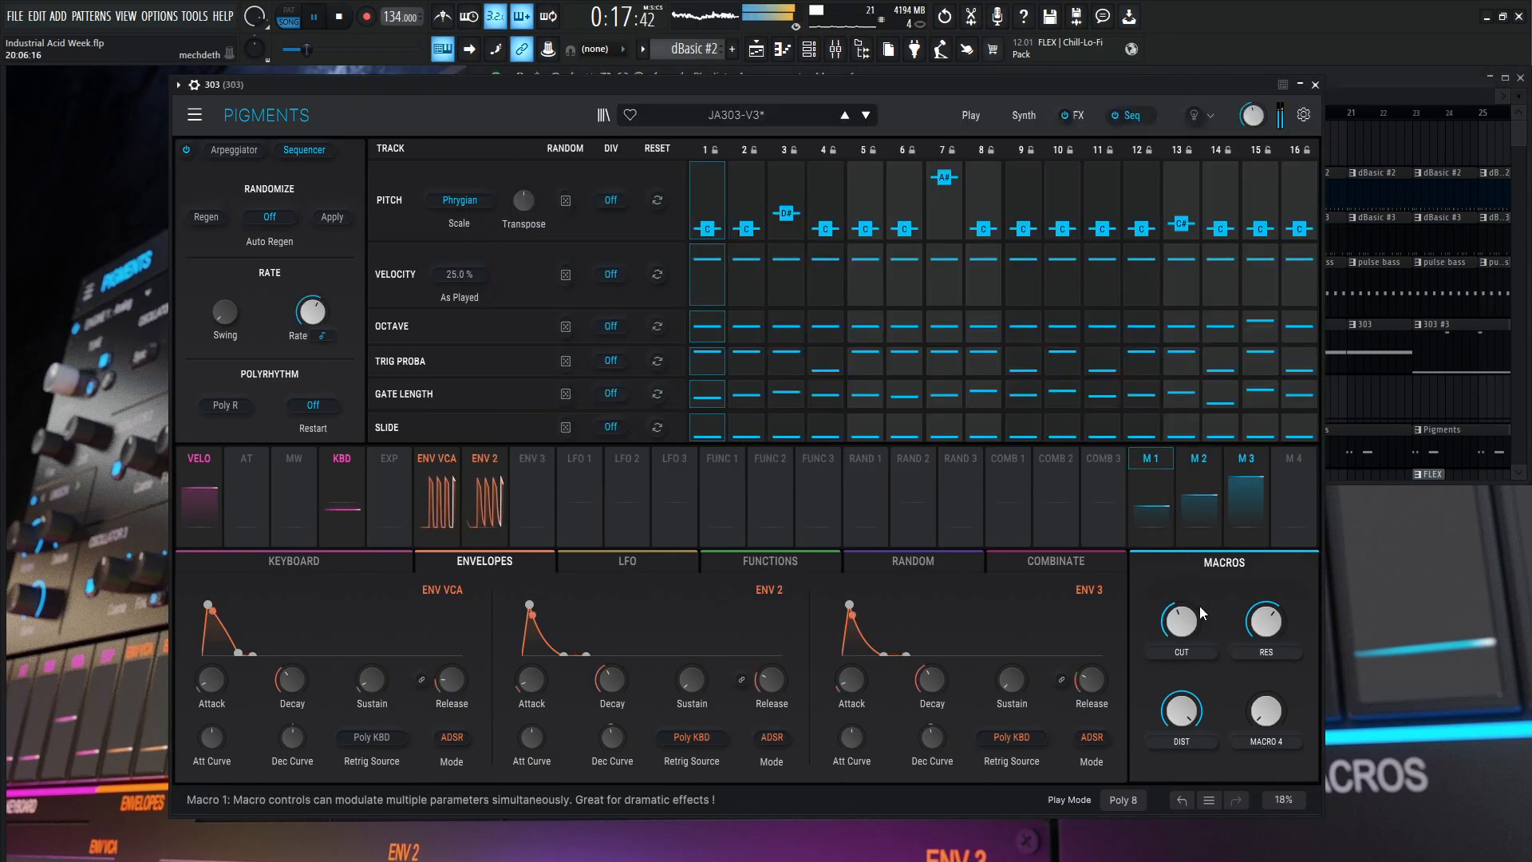
left_click_drag(1181, 621, 1181, 588)
left_click_drag(1265, 621, 1182, 660)
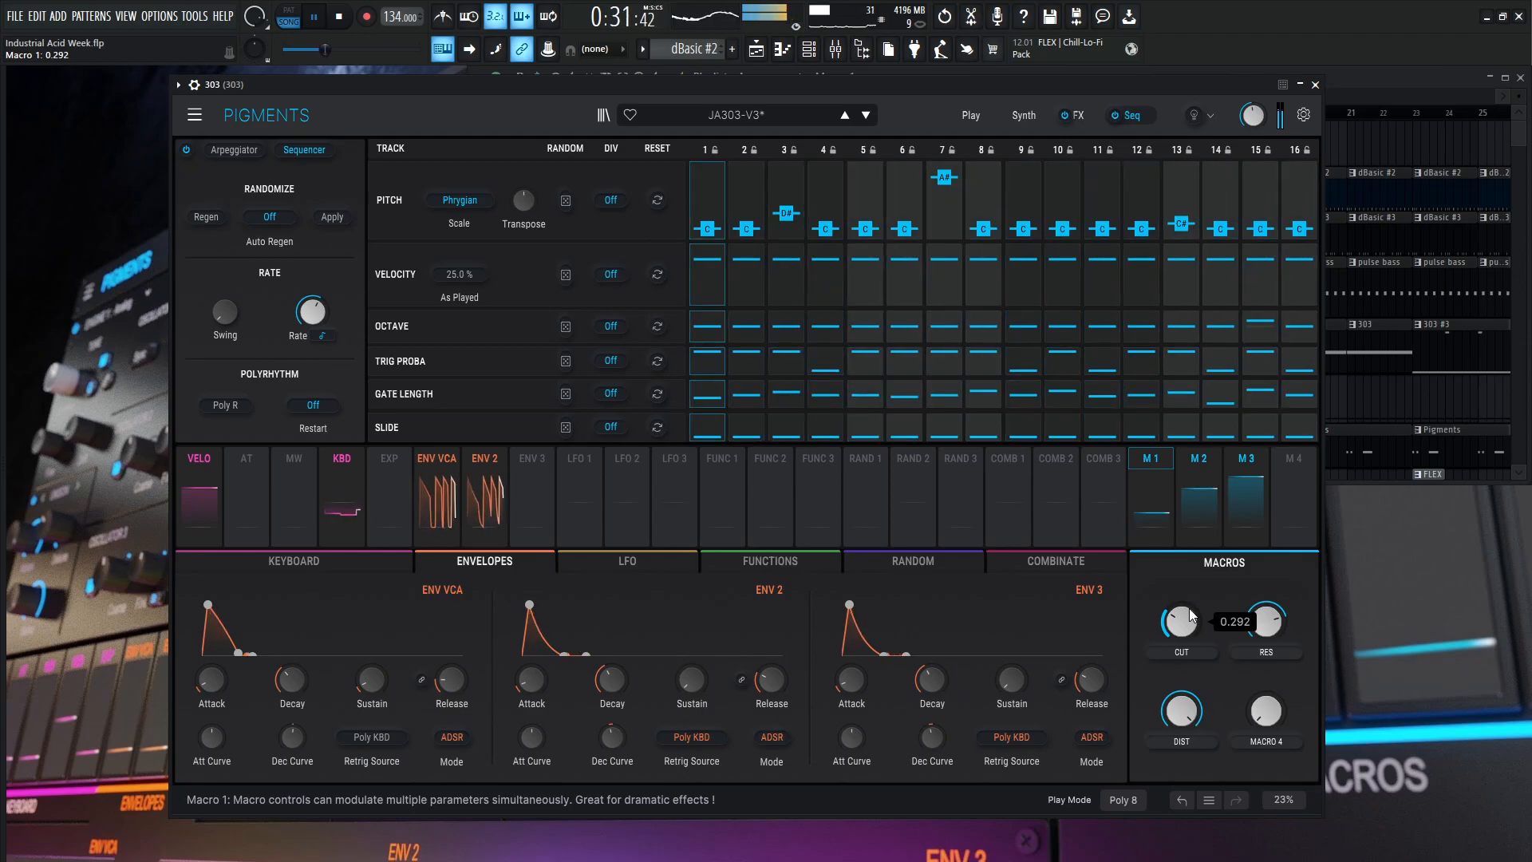
key("space")
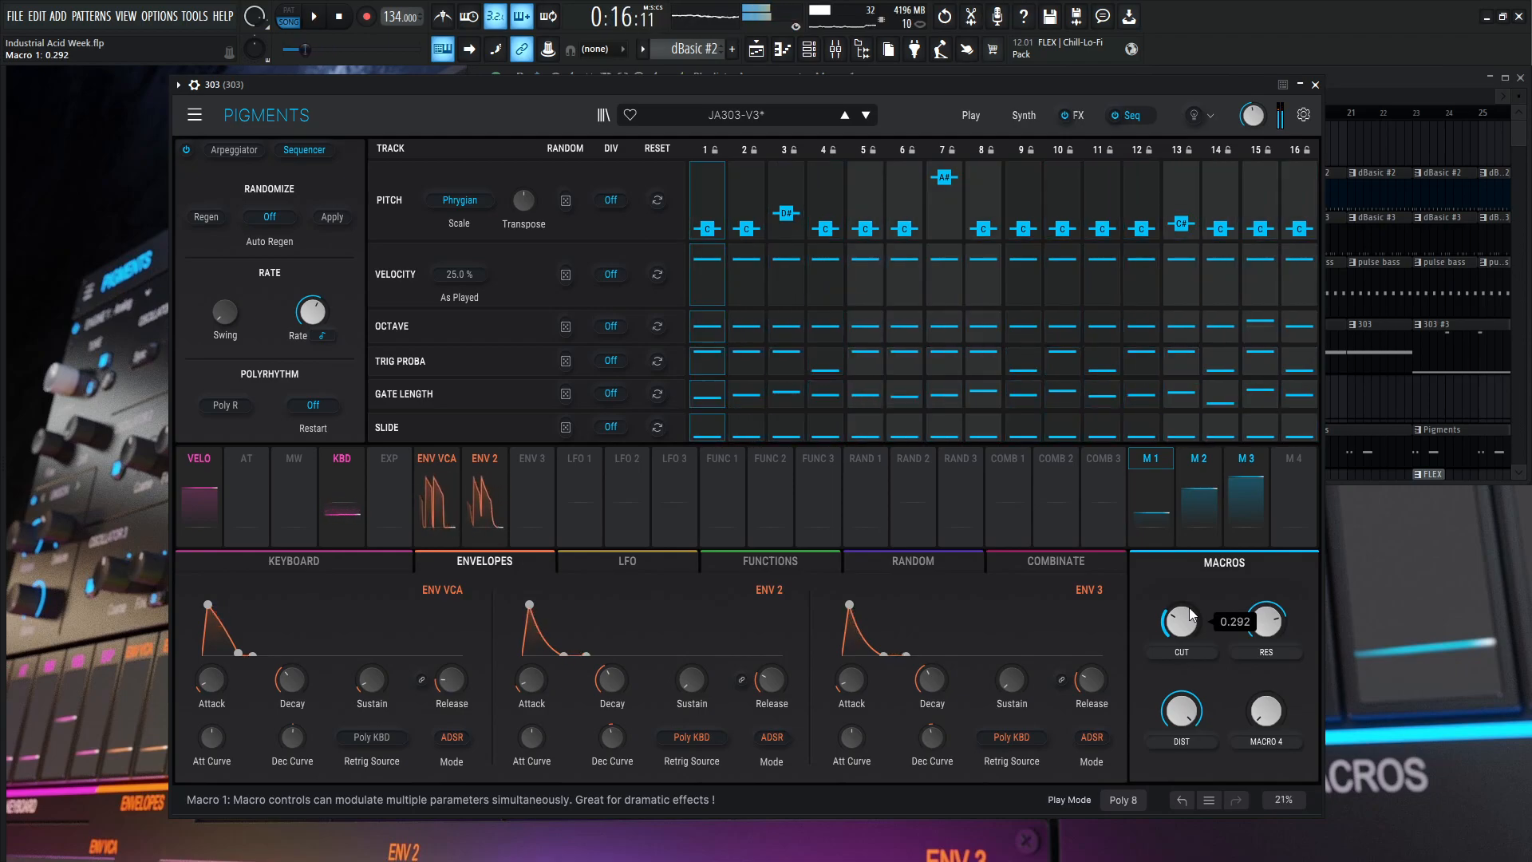
Open the 303 #3 clip from the playlist in the piano roll, view its F#3 and F#4 notes and switch to pattern playback
left_click(1363, 73)
left_click(425, 89)
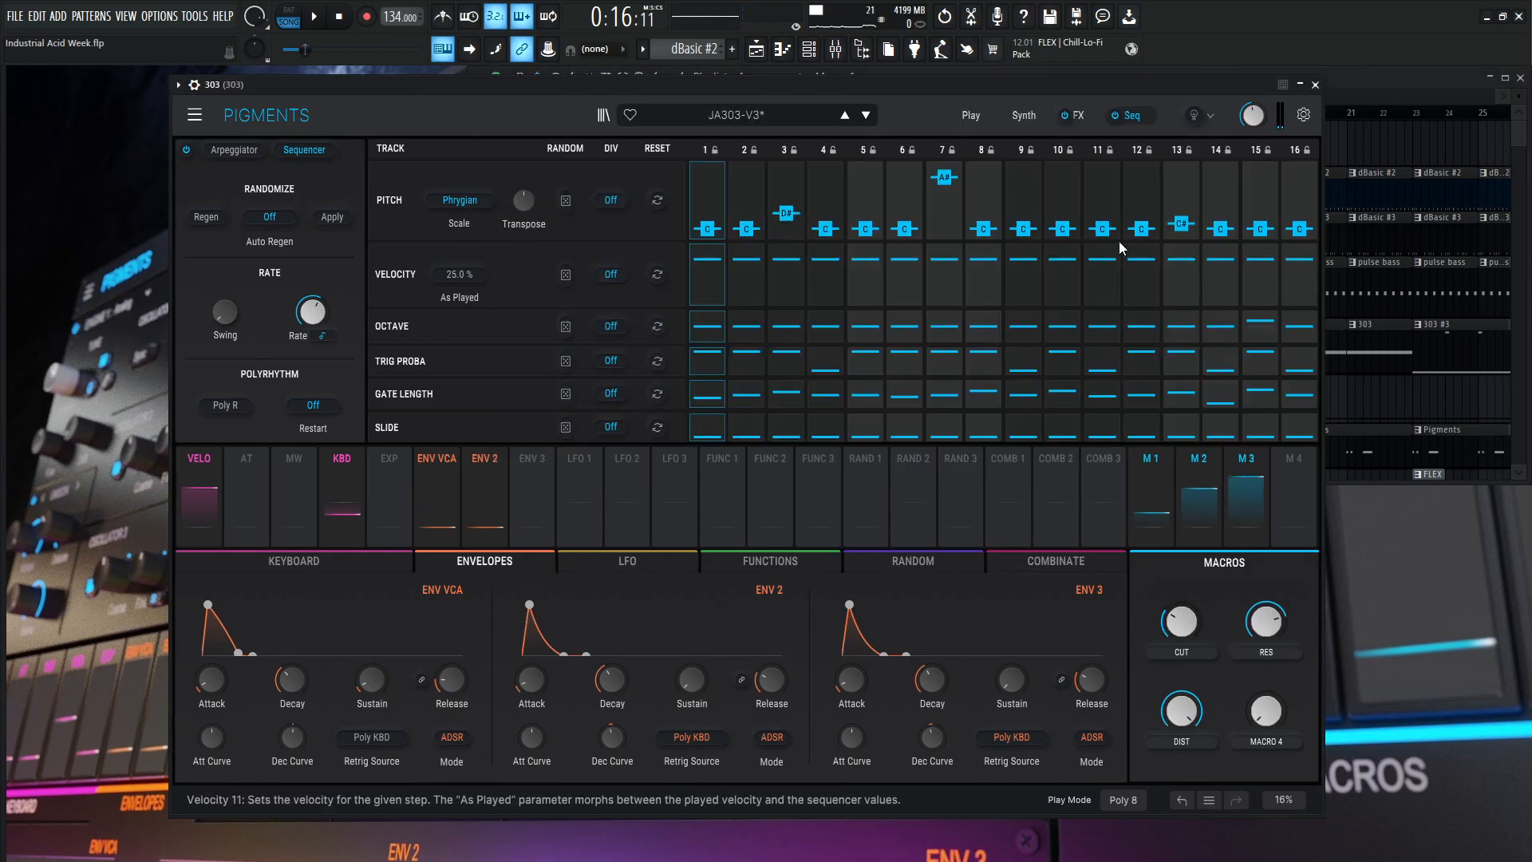
left_click(1385, 78)
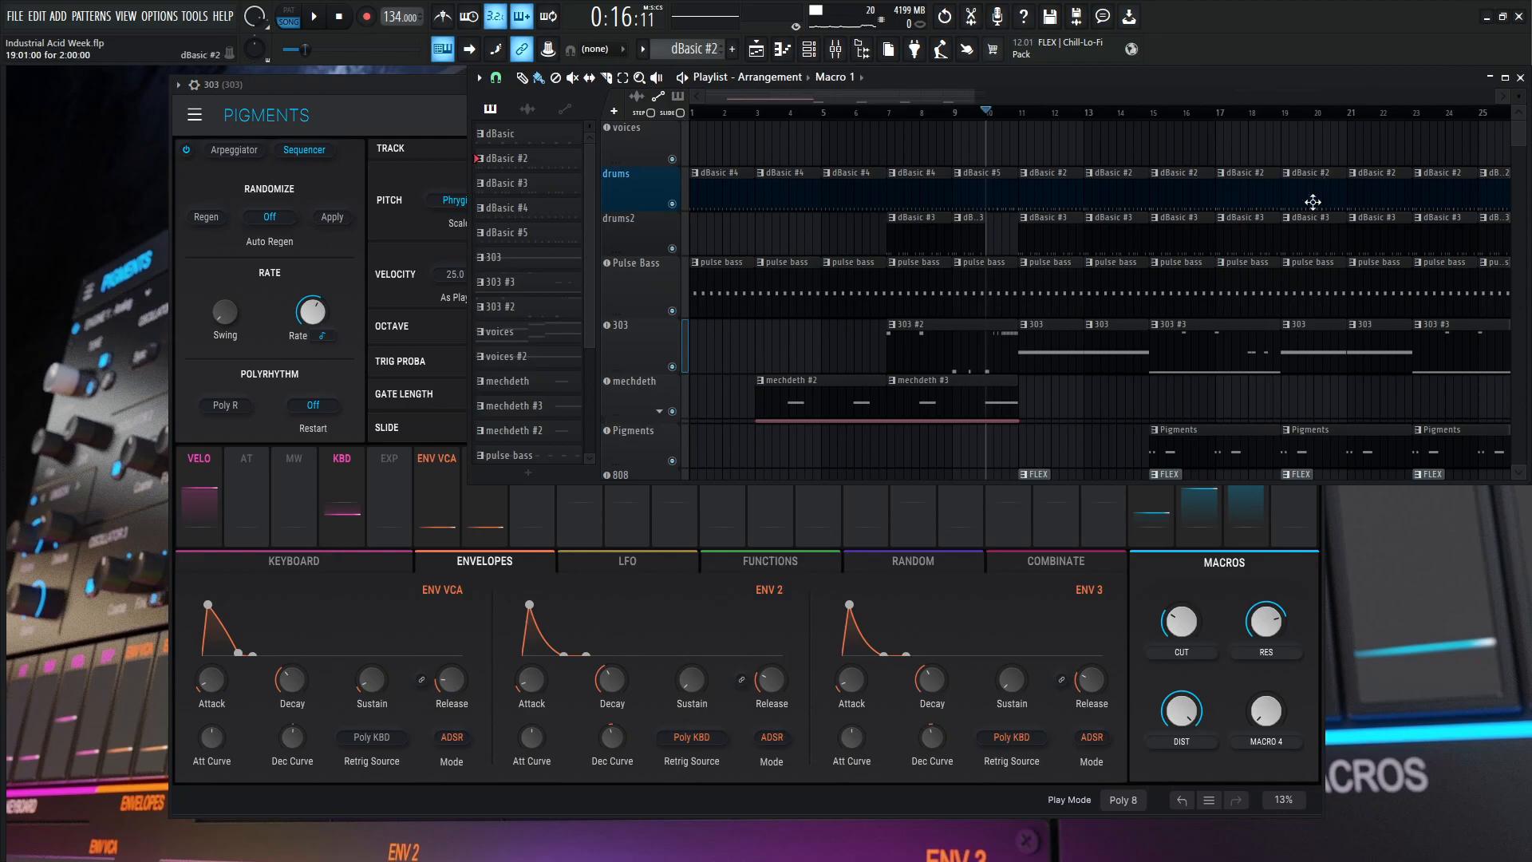
double_click(1202, 357)
scroll(753, 355, "down", 3)
scroll(638, 303, "down", 2)
left_click(295, 22)
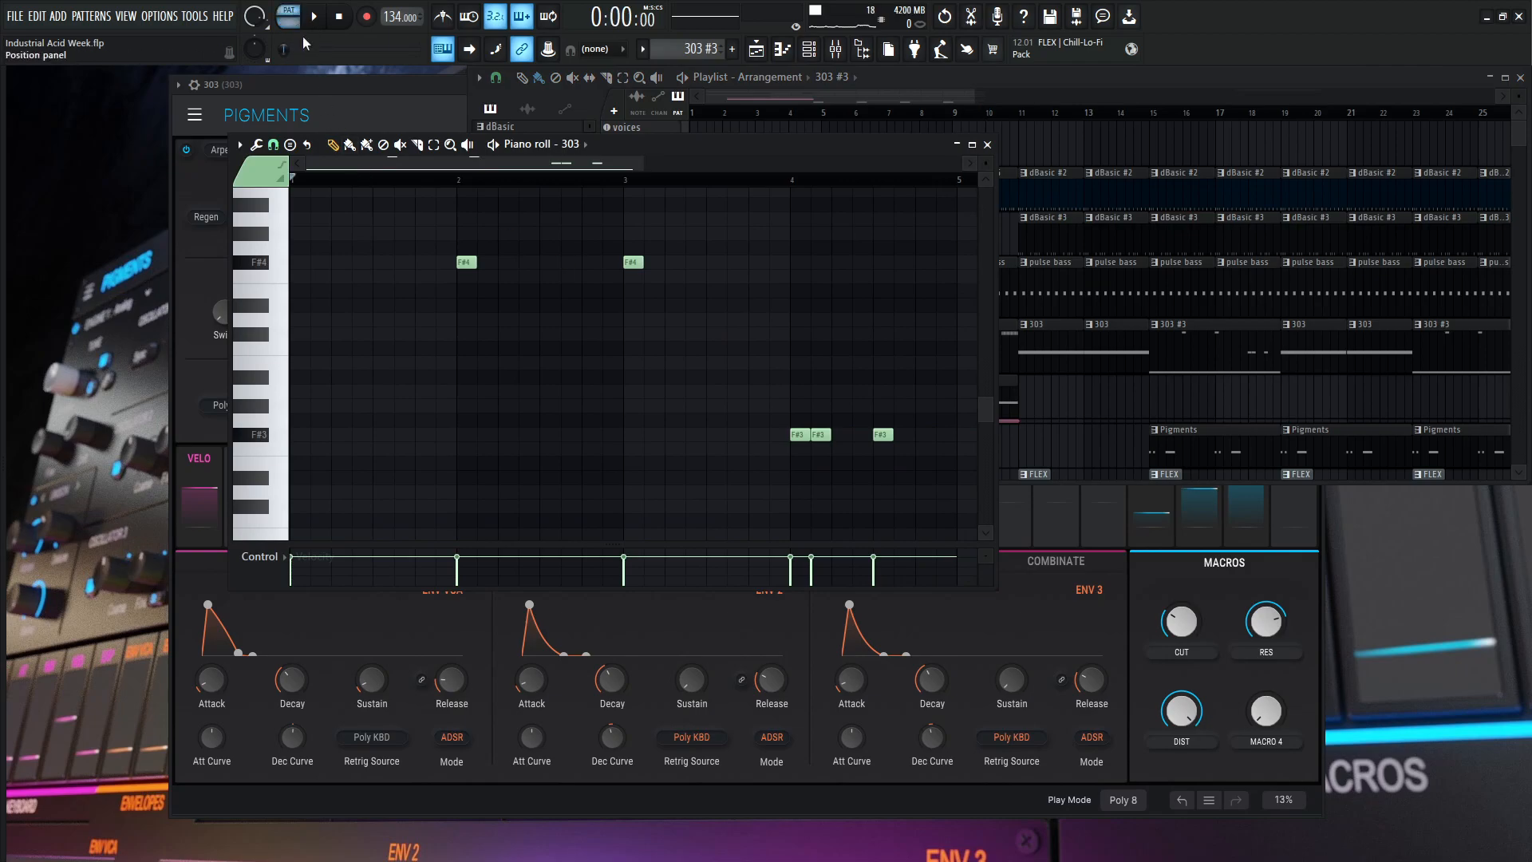
Enlarge the 303 piano roll and arrange it below the Pigments sequencer's pitch steps, with the playlist hidden
left_click_drag(893, 147, 1037, 68)
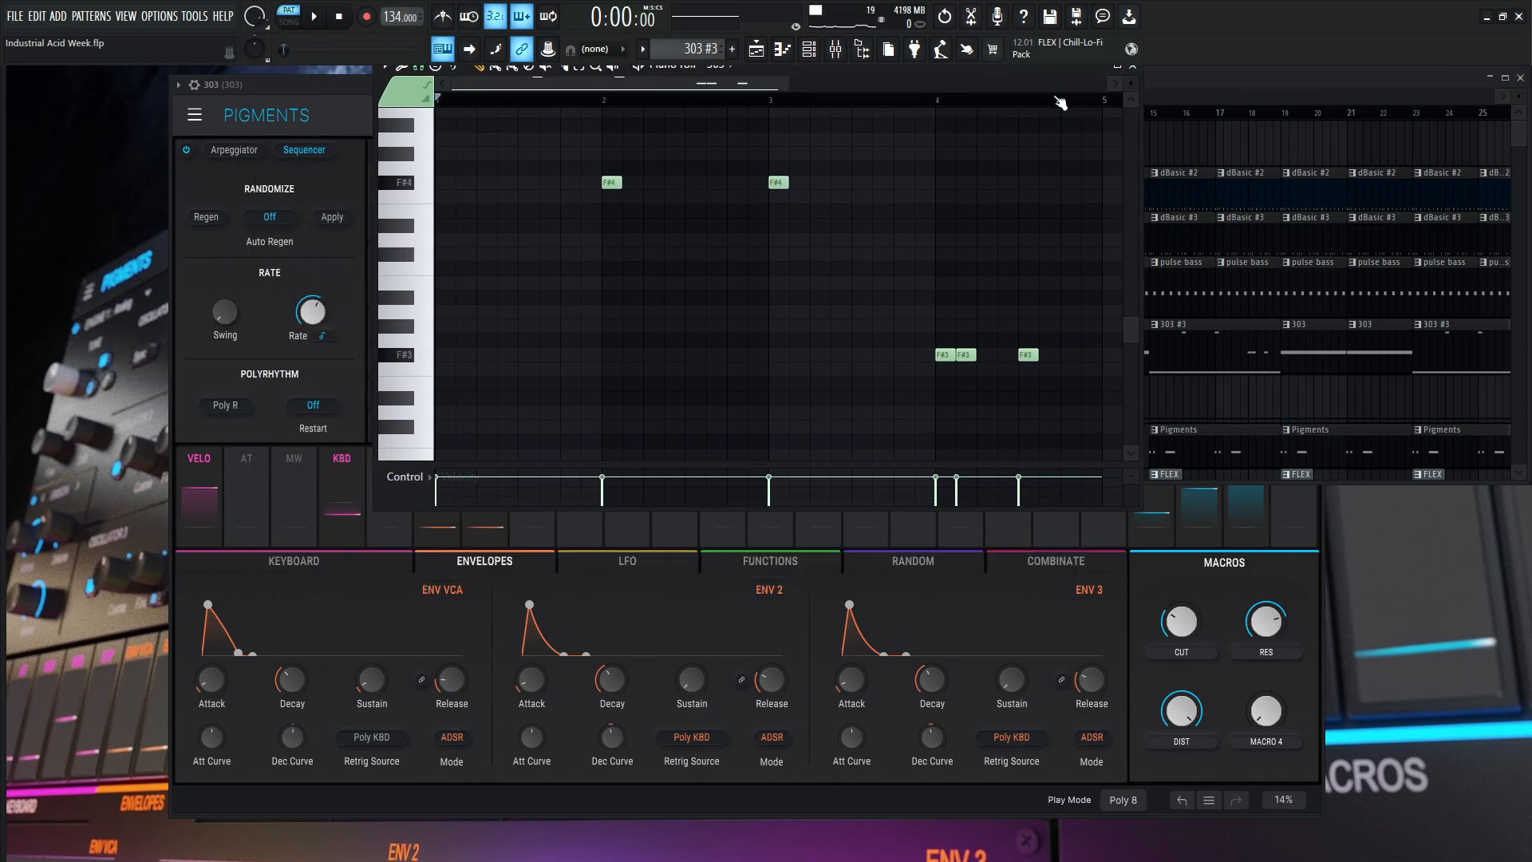
left_click_drag(1137, 509, 1460, 710)
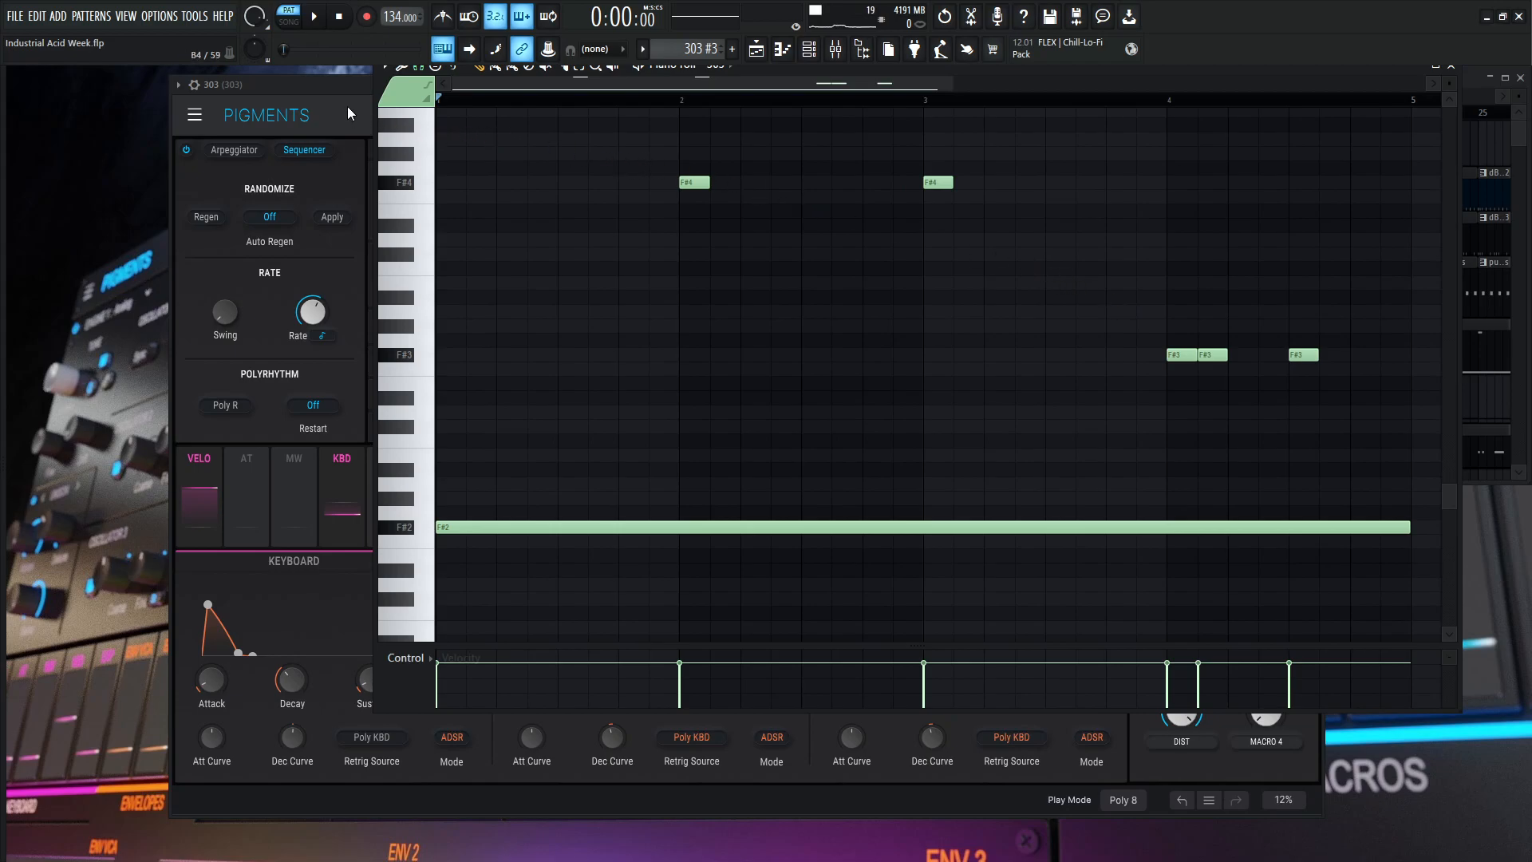
left_click_drag(983, 74, 878, 394)
left_click(780, 198)
key("F5")
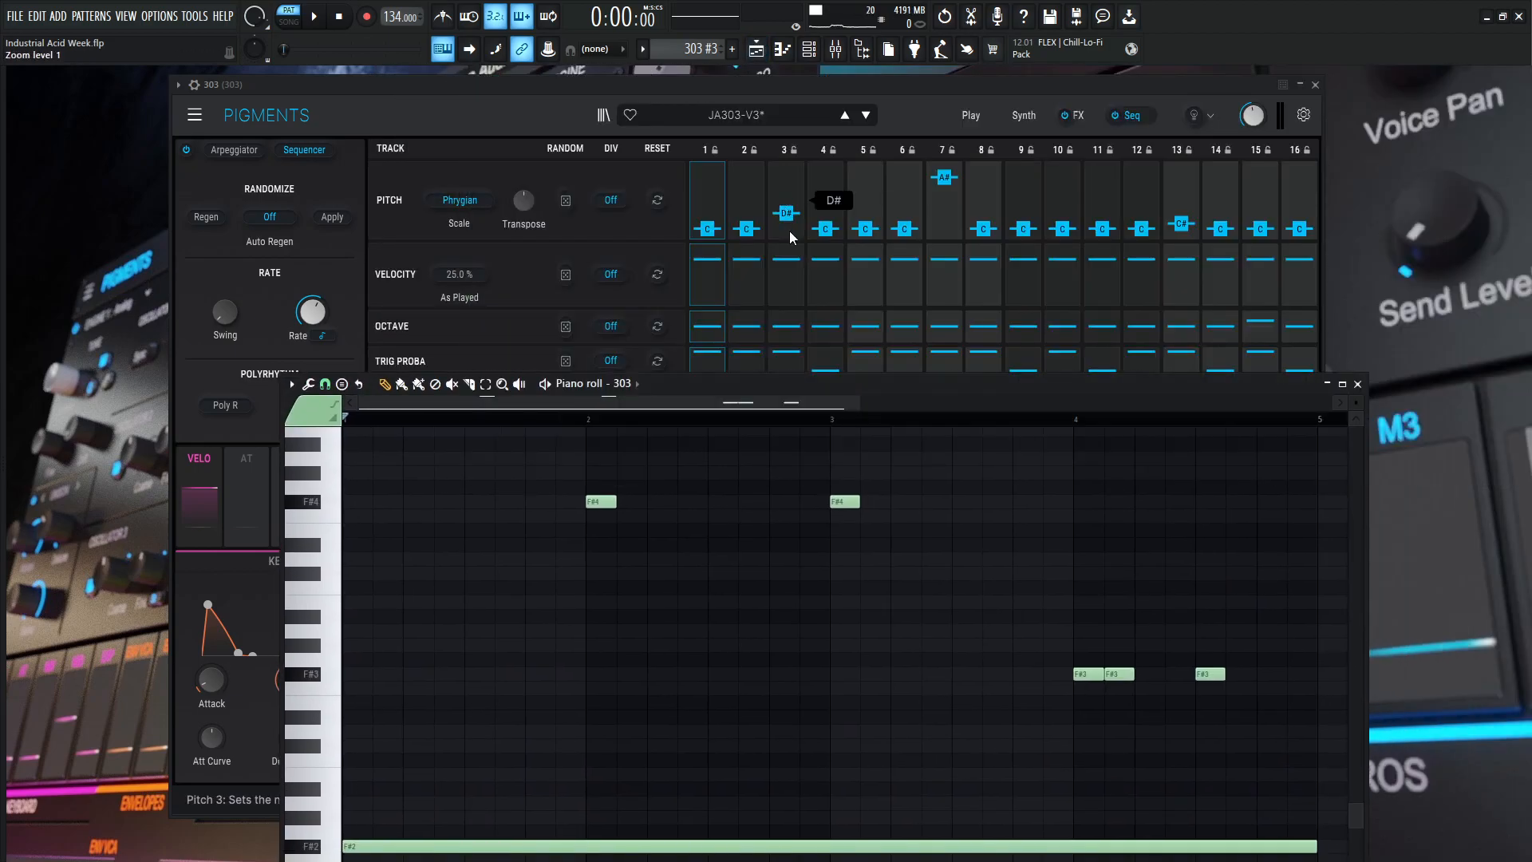
left_click_drag(874, 84, 892, 76)
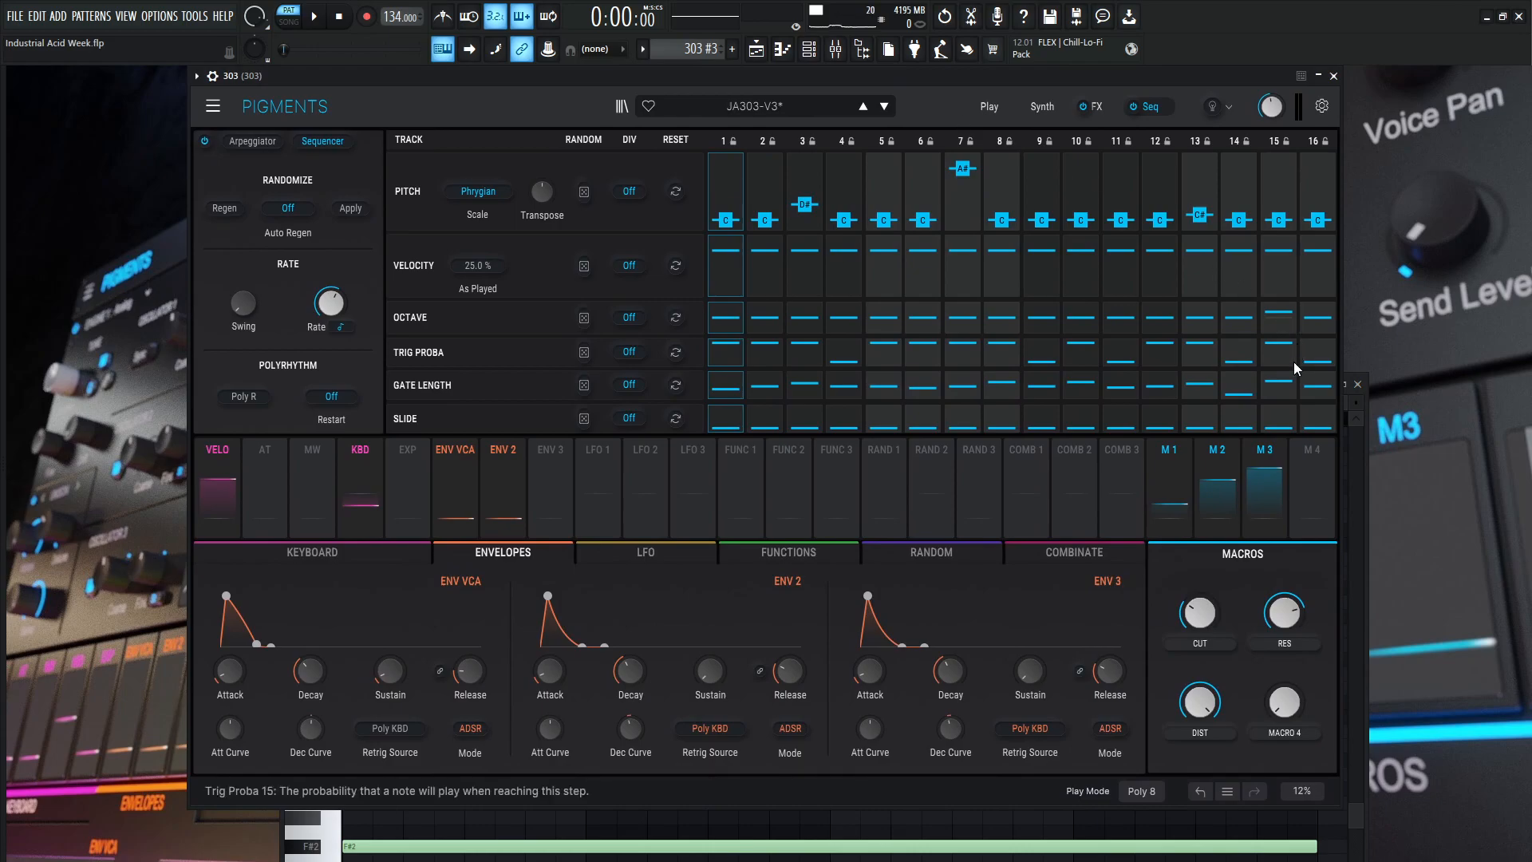
left_click(1355, 402)
left_click_drag(895, 383, 854, 366)
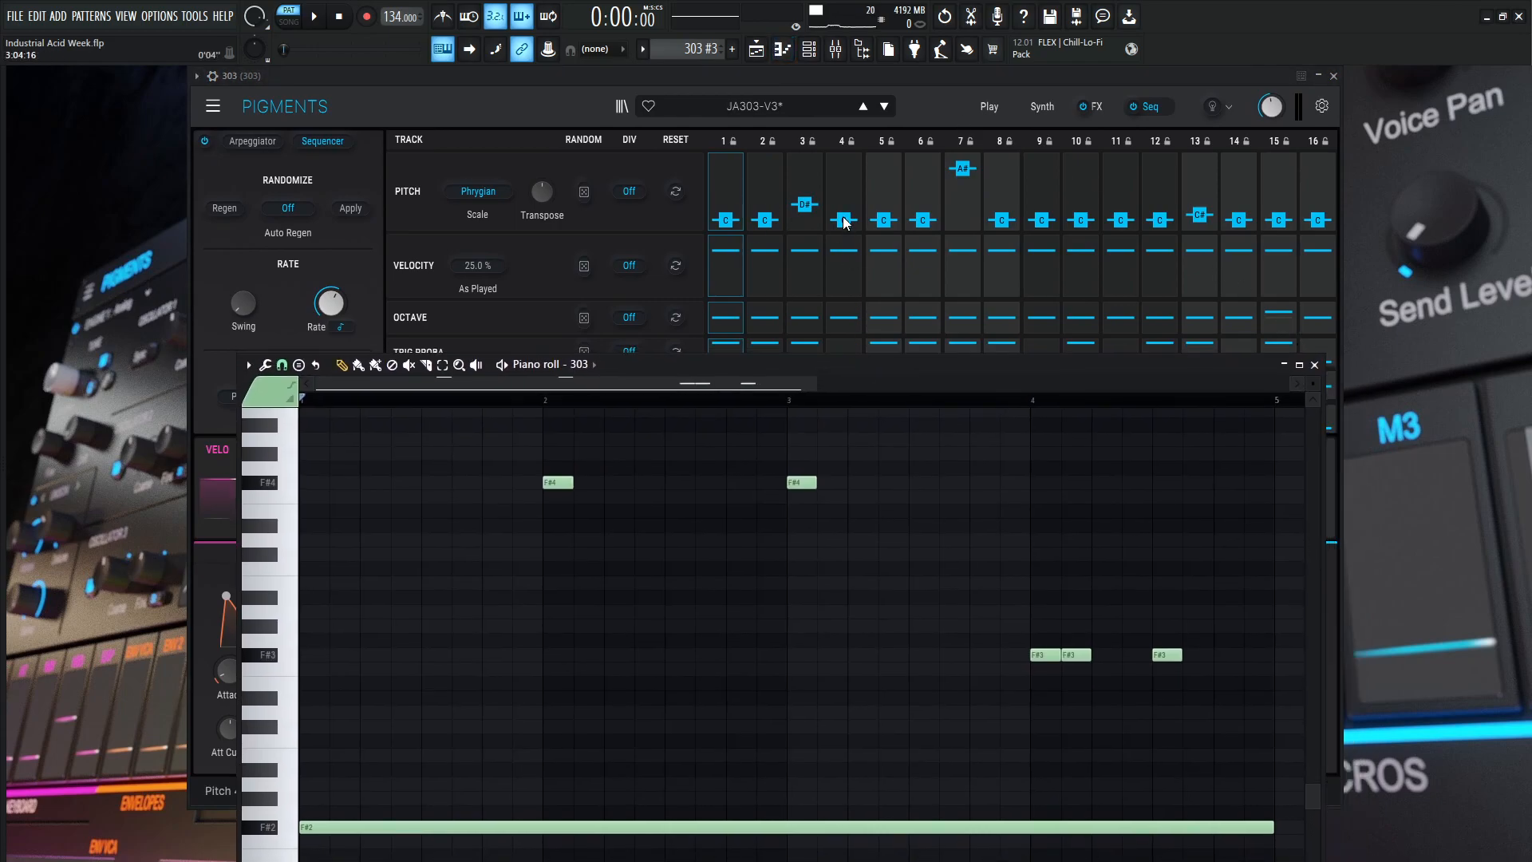
Play the 303 #3 pattern twice to compare its long F#2 note and trigger notes with the sequencer, repositioning the playhead in between
key("space")
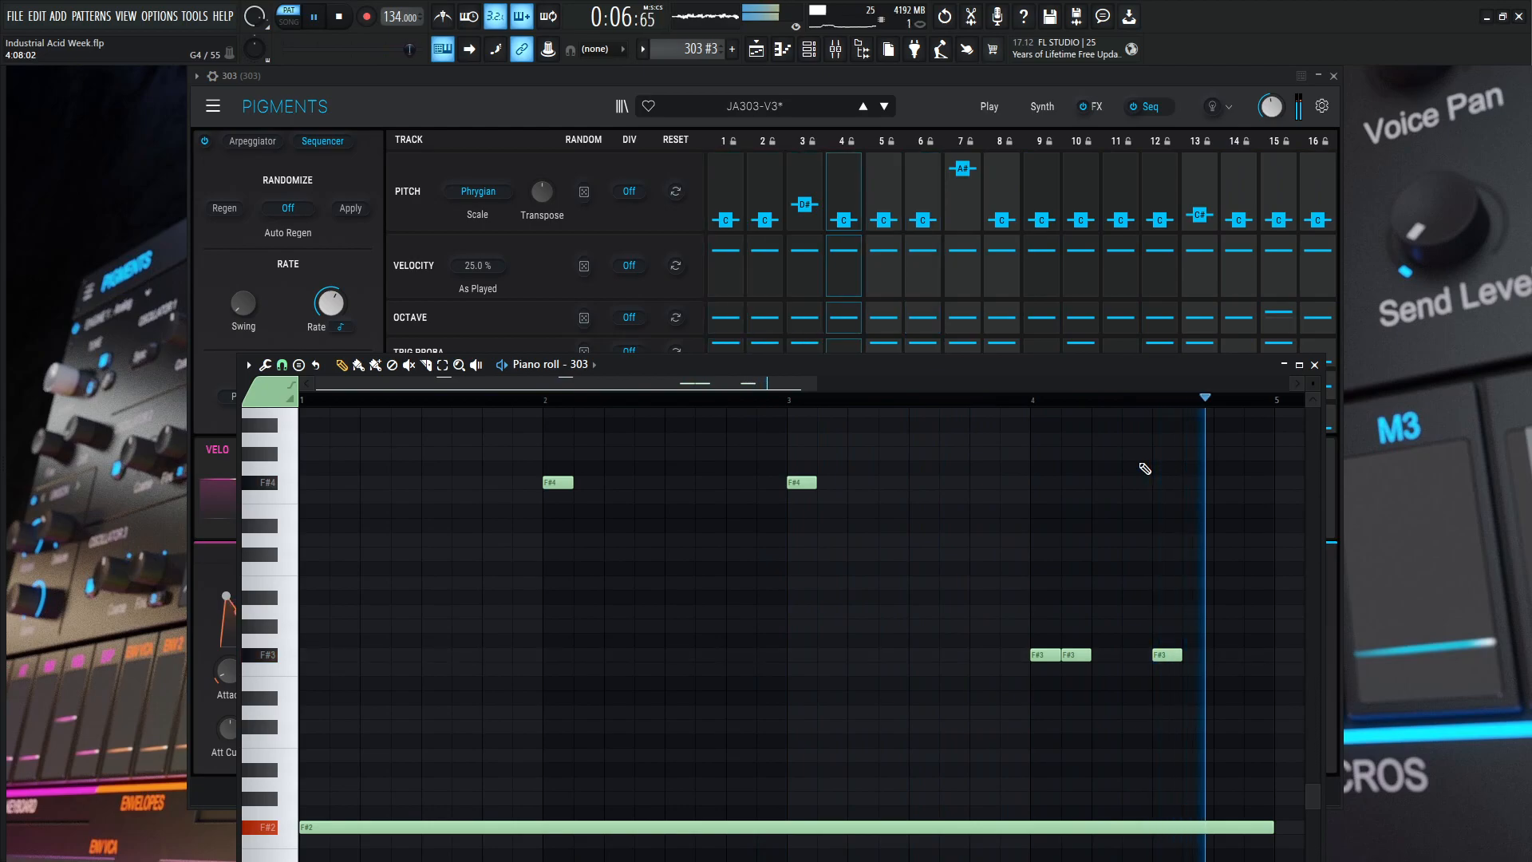
key("space")
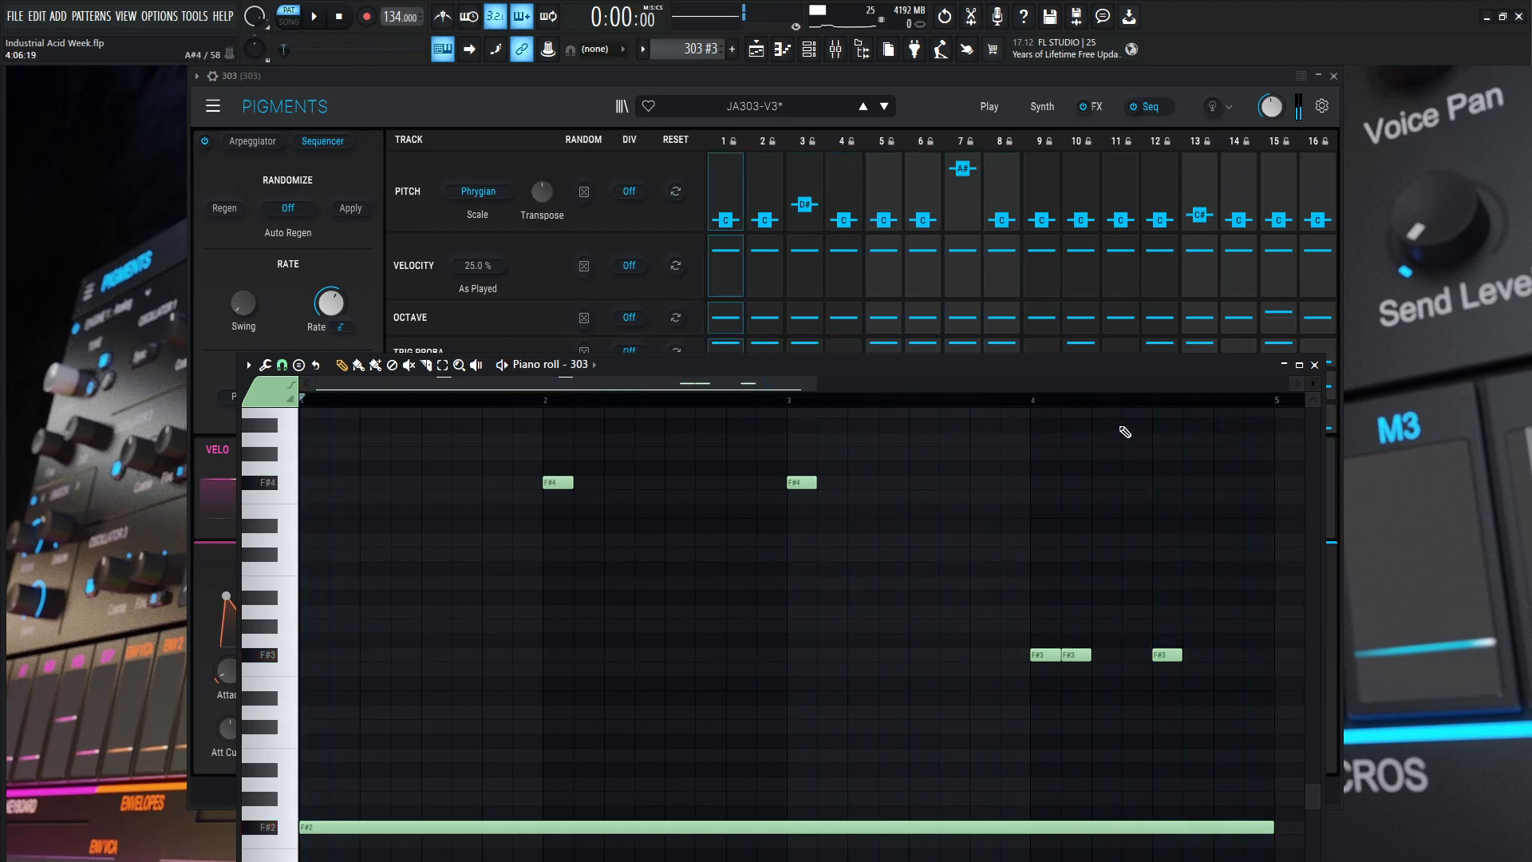
left_click(1029, 401)
key("space")
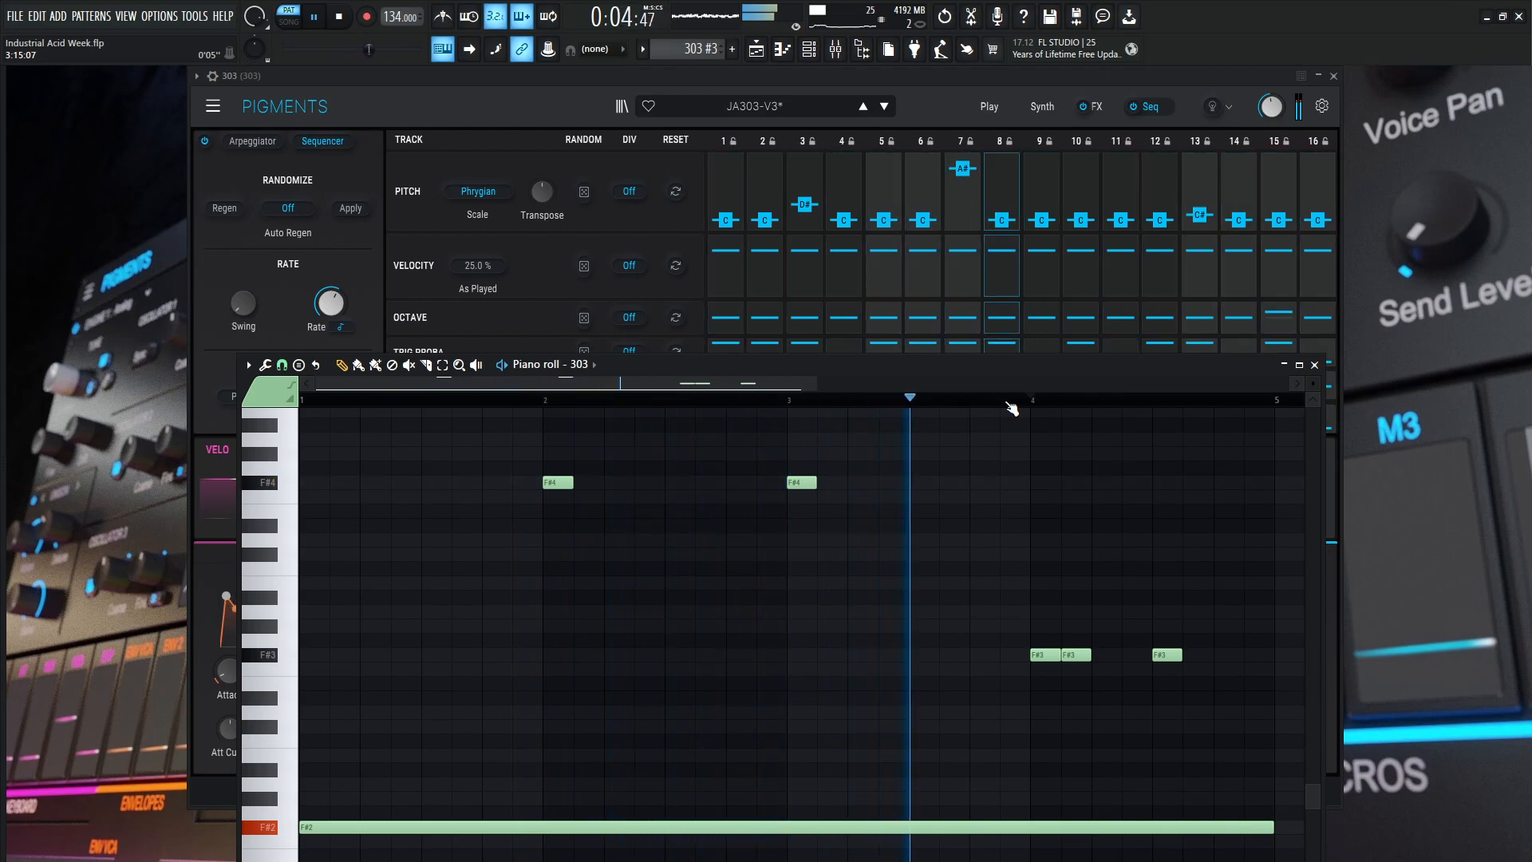
key("space")
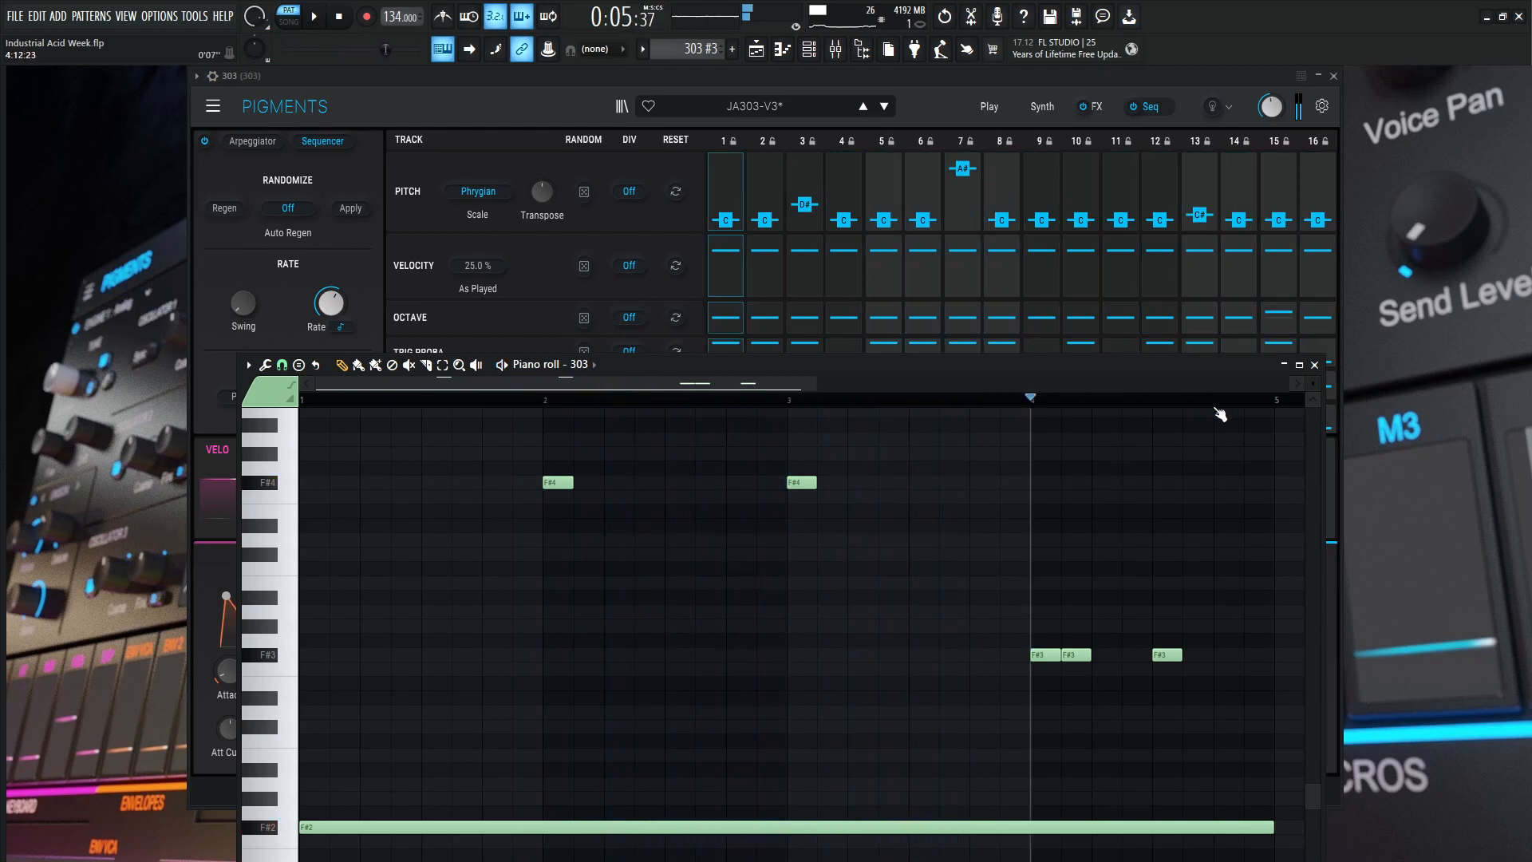
Close the piano roll, show the playlist again and return to the Pigments sequencer to check its pitch scale
left_click(1314, 364)
key("F5")
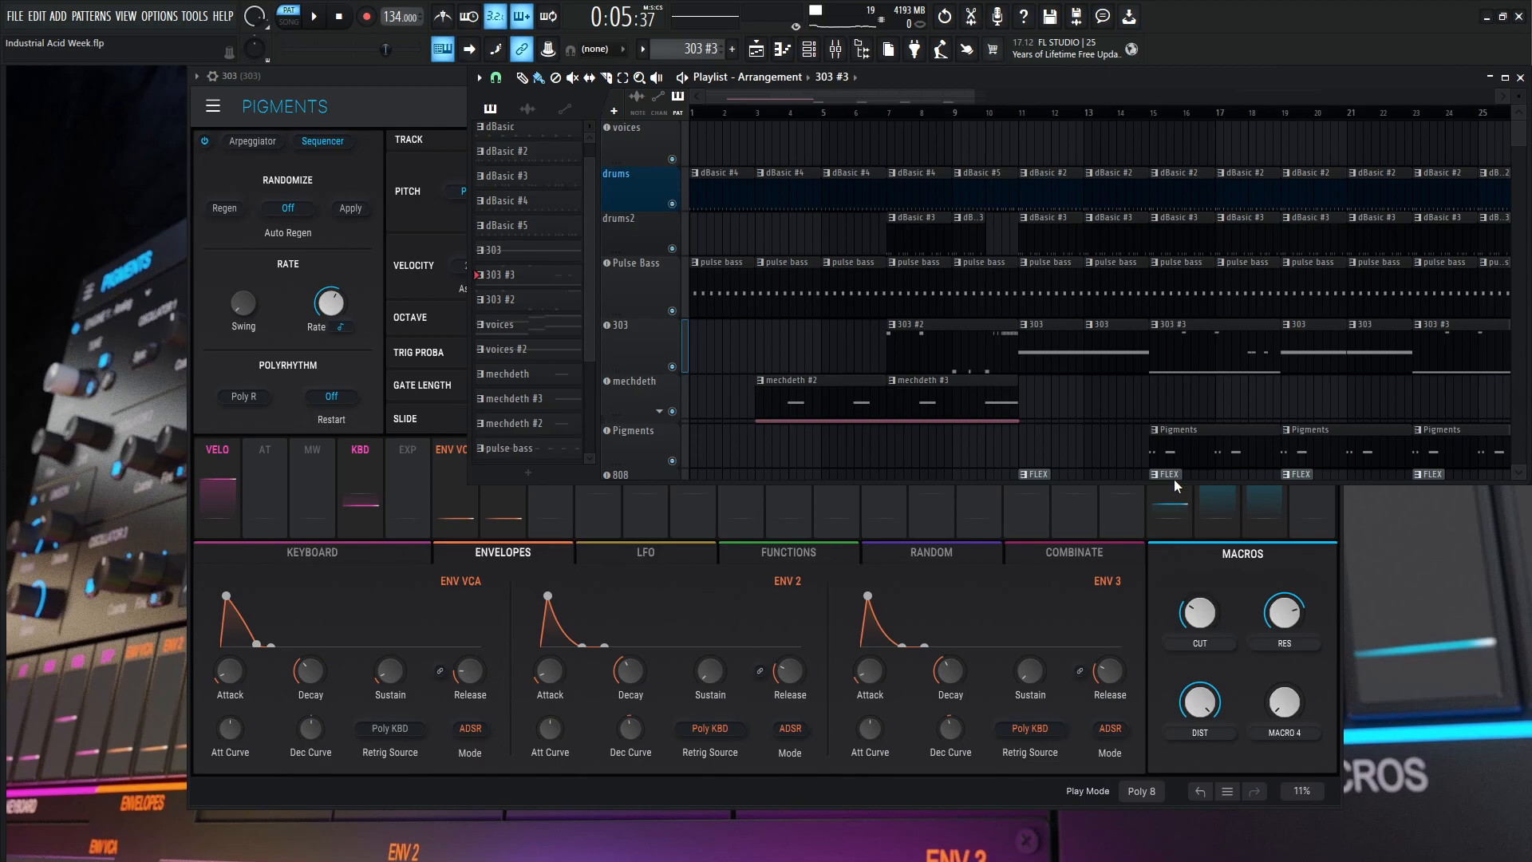
left_click(321, 106)
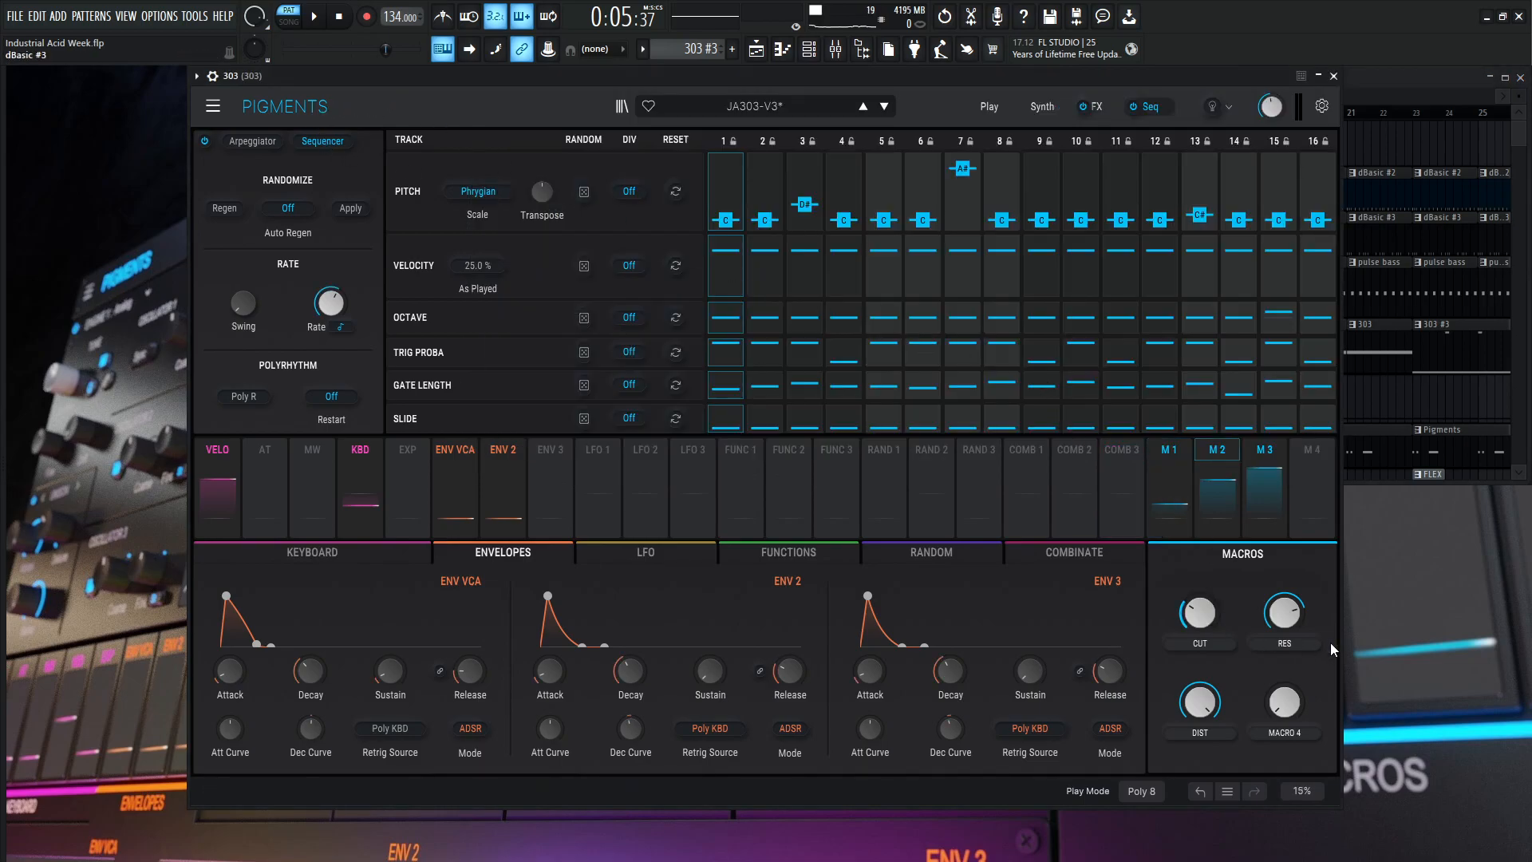
mouse_move(869, 461)
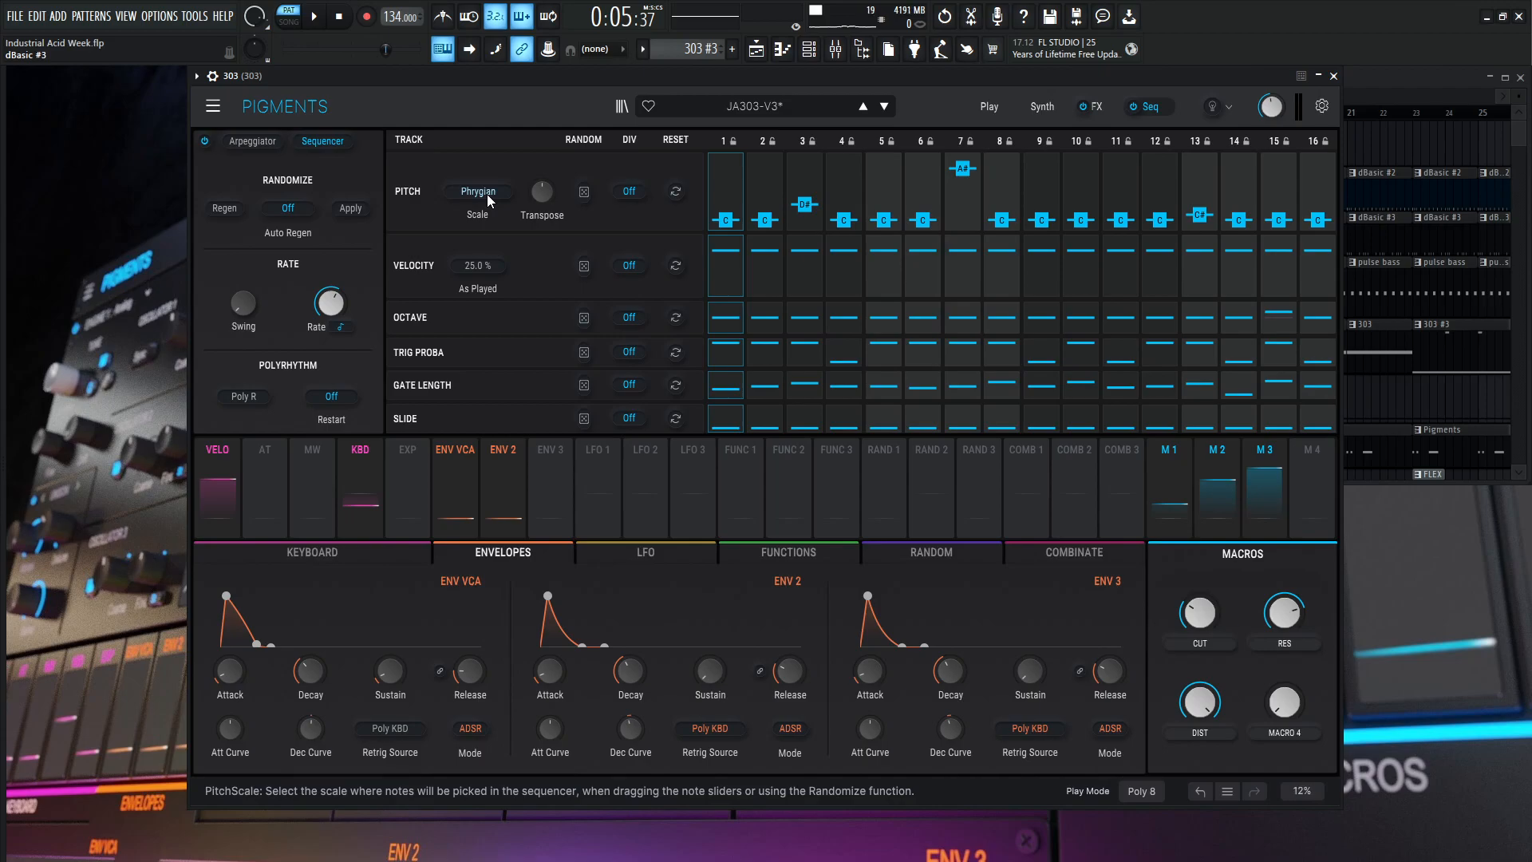
Switch to song playback, play the arrangement from the beginning and open the Play view in Pigments
left_click(1375, 74)
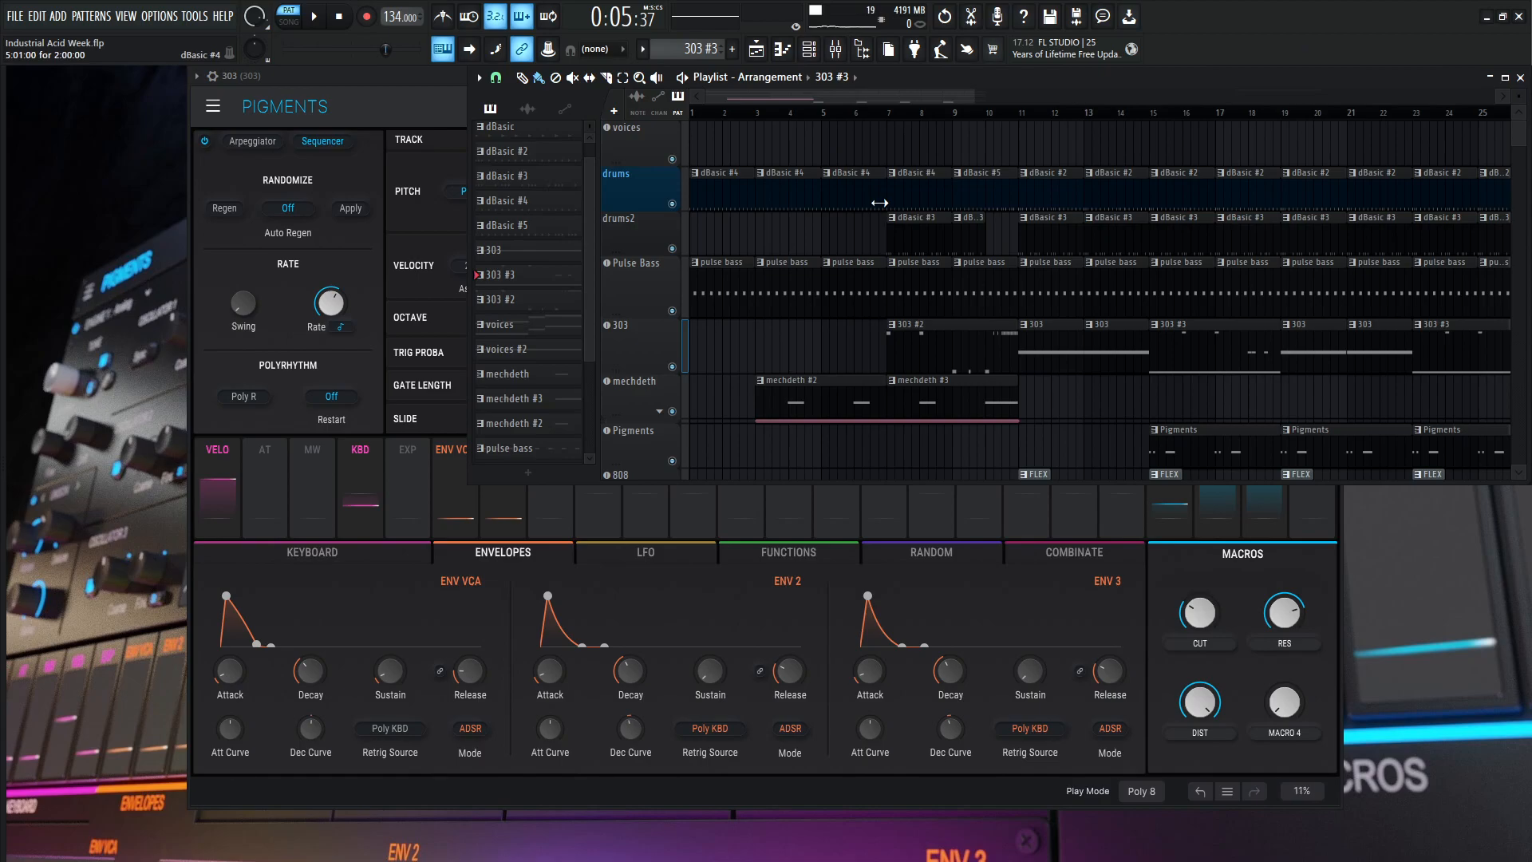
left_click(339, 17)
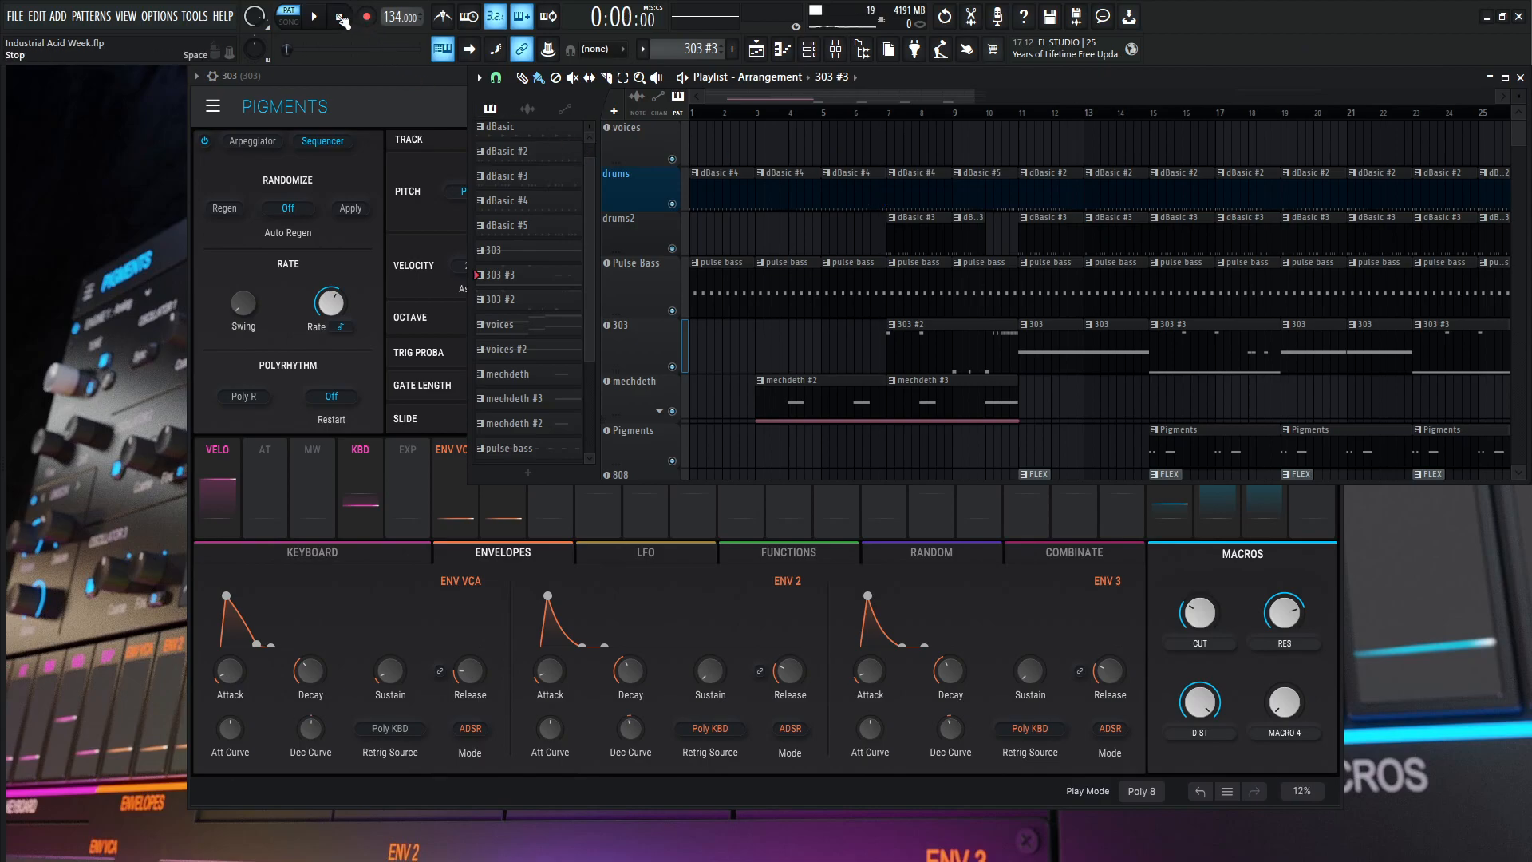
left_click(292, 35)
key("space")
left_click(429, 100)
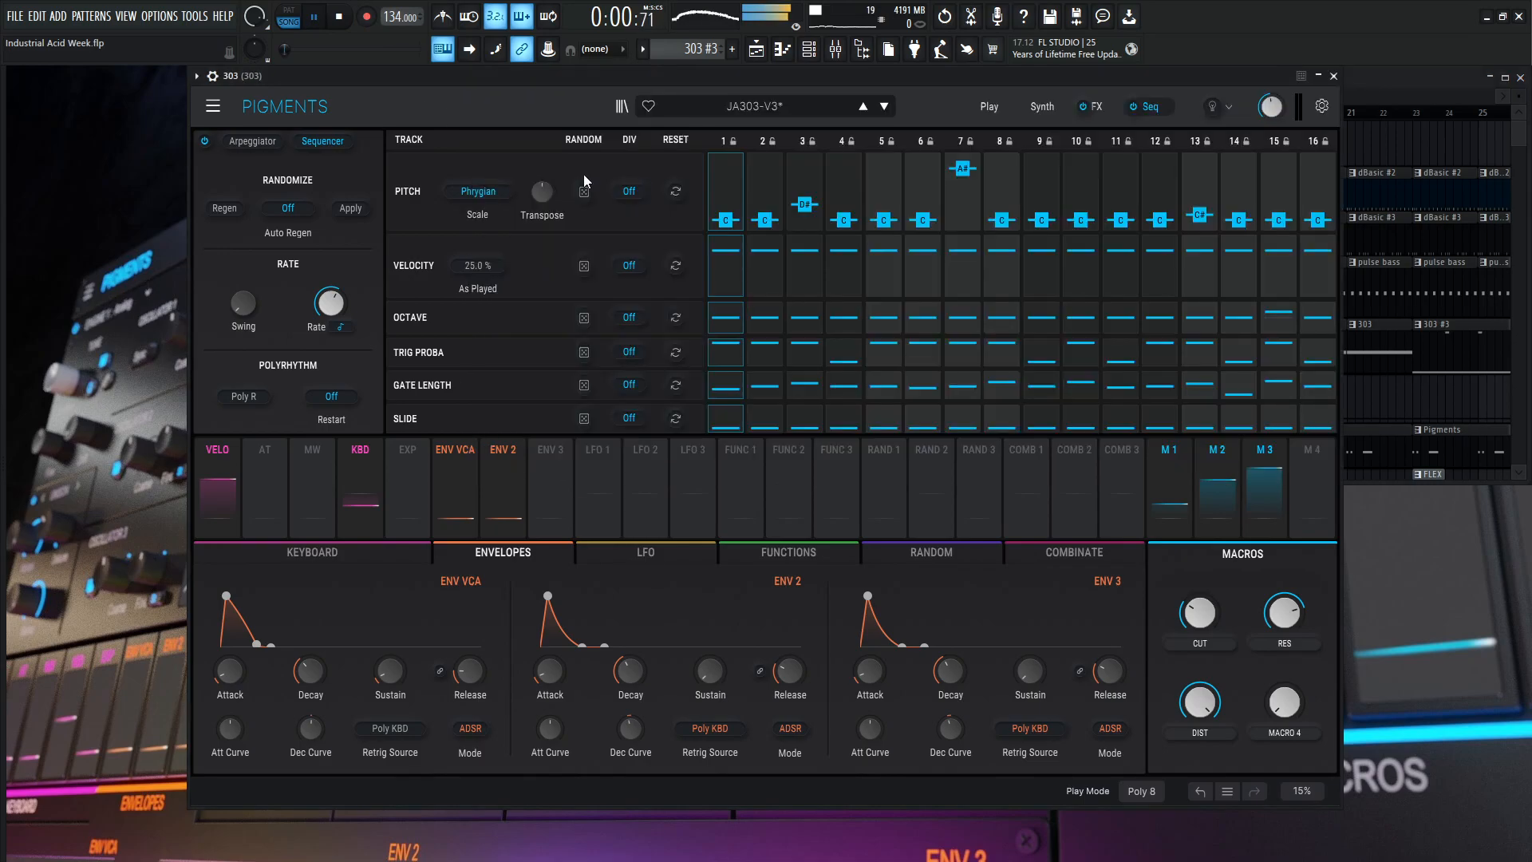
left_click(993, 107)
Check the 303 track in the mixer while the arrangement plays, then return to Pigments with the playlist hidden
key("F5")
key("F5")
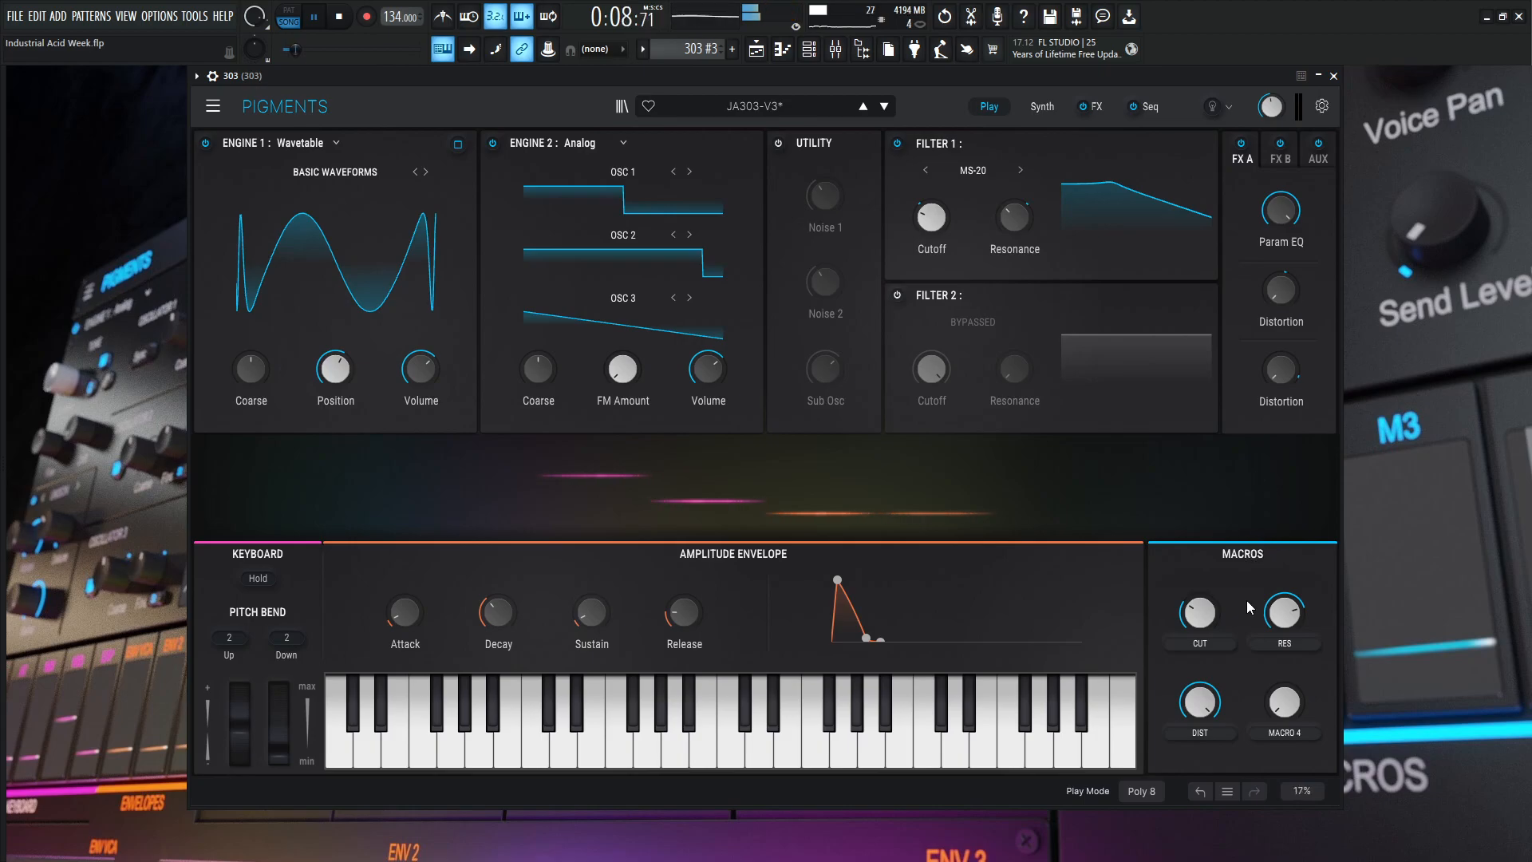
key("F5")
key("F5")
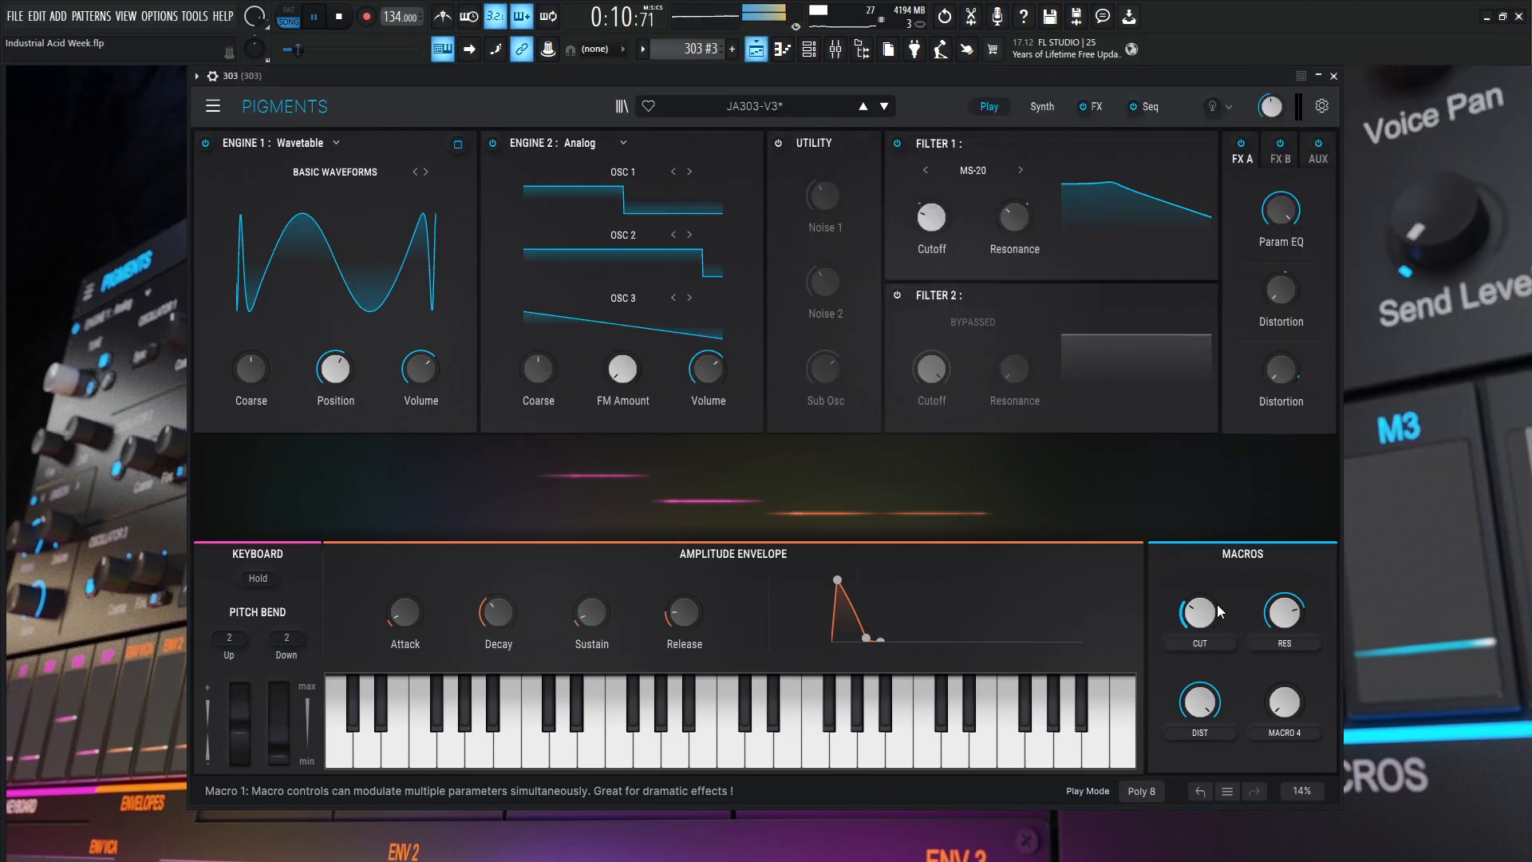
key("F9")
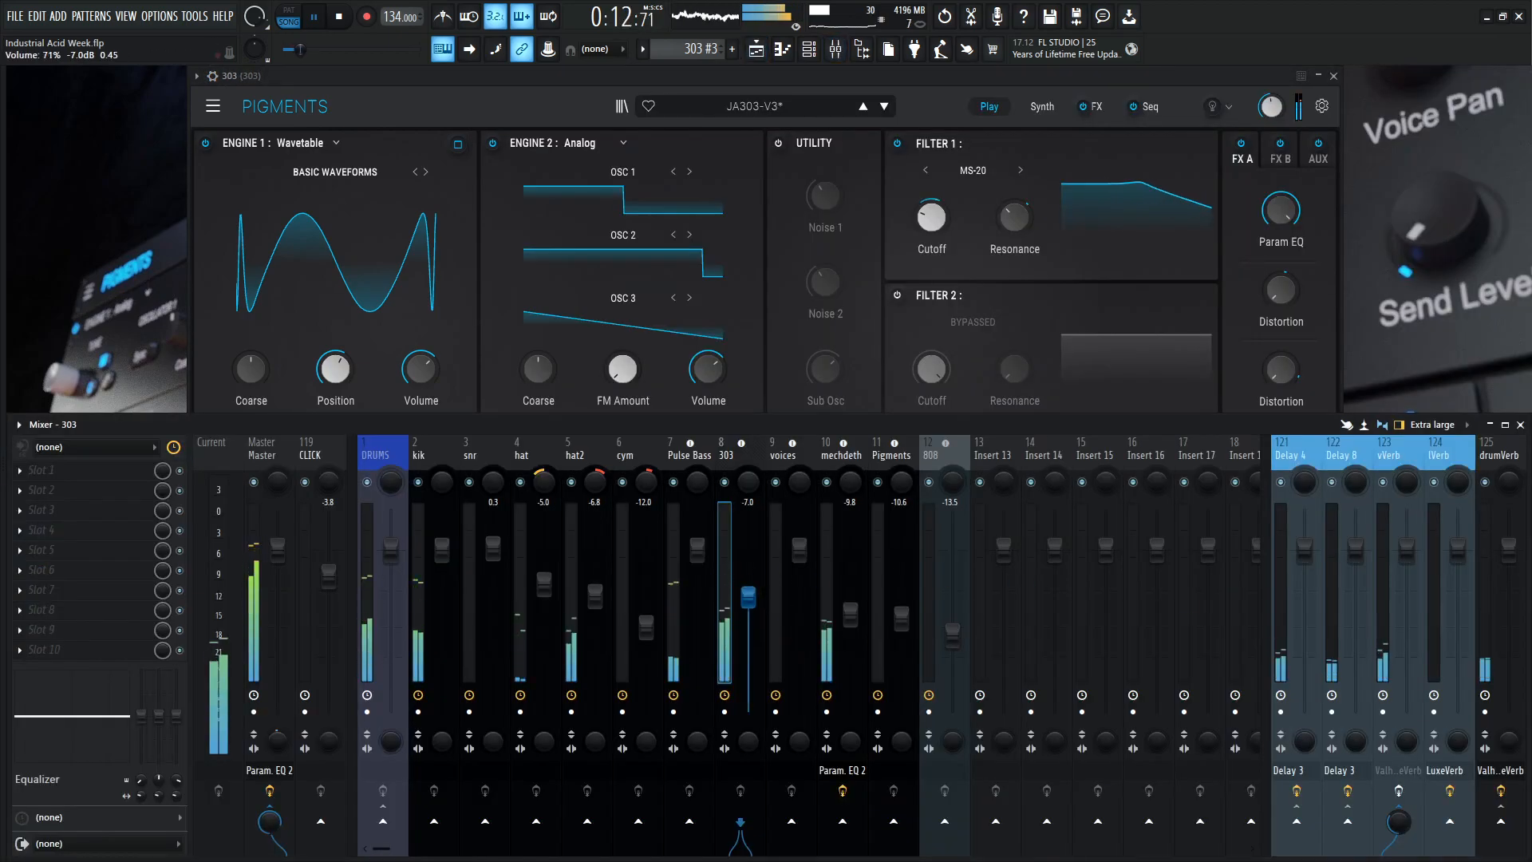
key("F9")
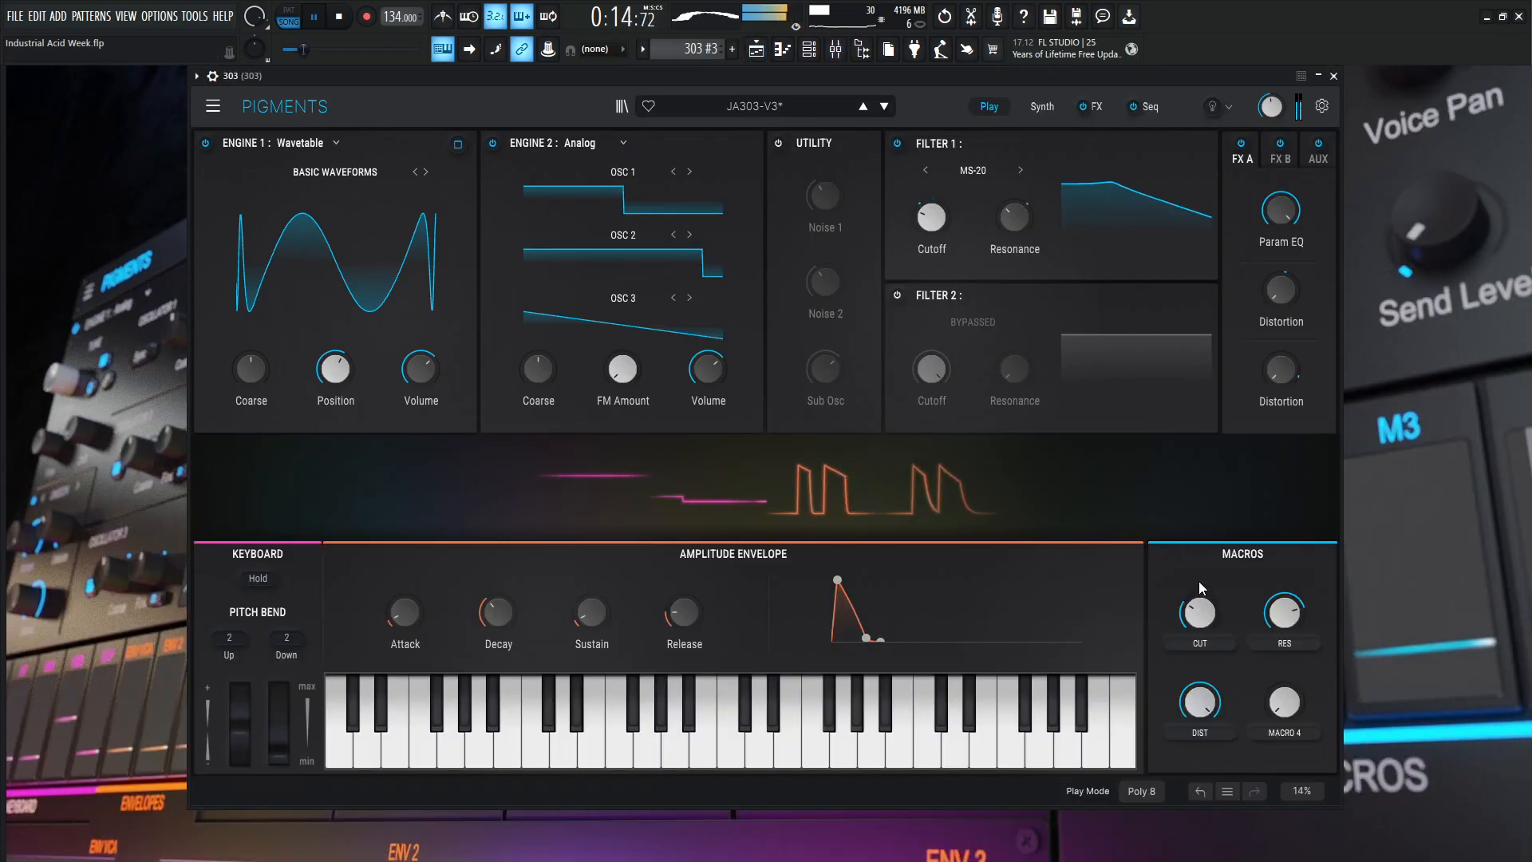
Sweep the Cut, Res and Dist macros during playback, taking Dist to 0.00 and back up and bringing Cut to 0.584
left_click_drag(1218, 596, 1199, 651)
key("F9")
key("F9")
left_click_drag(1285, 613, 1284, 660)
left_click_drag(1200, 612, 1199, 678)
left_click_drag(1284, 613, 1284, 549)
left_click_drag(1194, 723, 1195, 790)
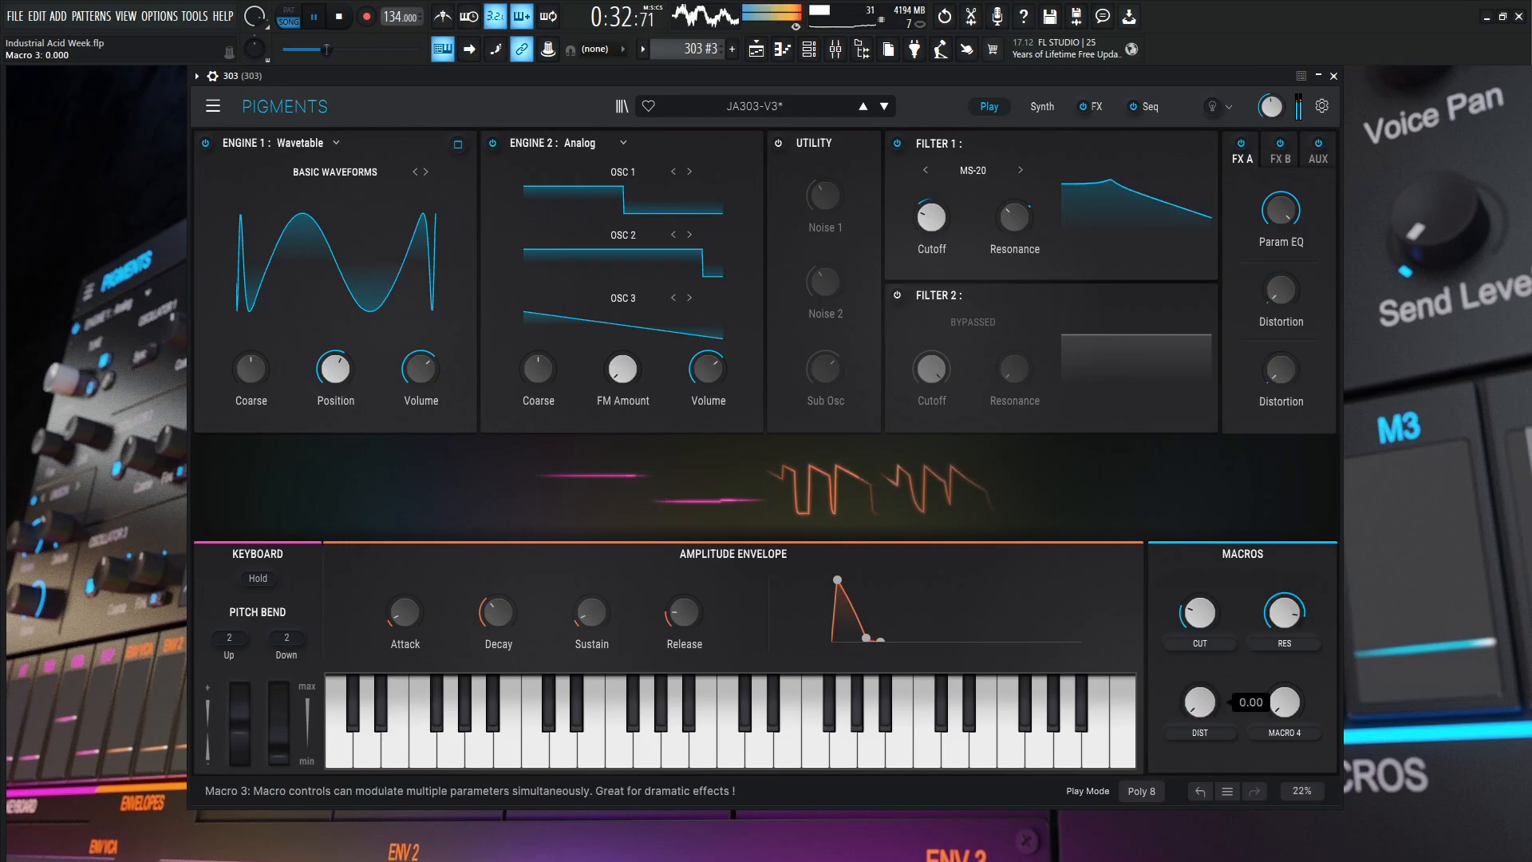
left_click_drag(1195, 718, 1186, 585)
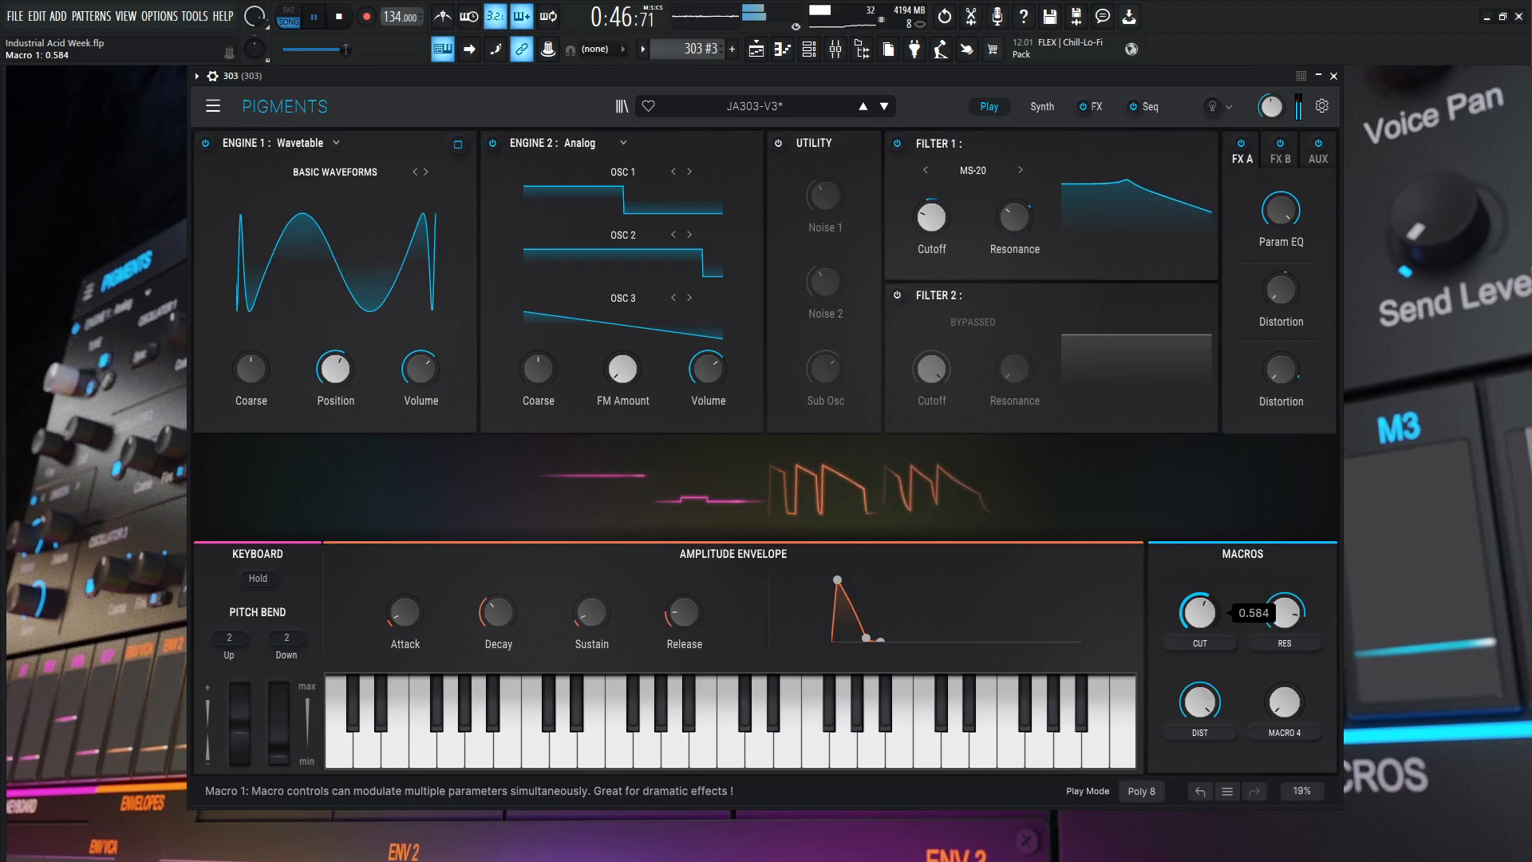